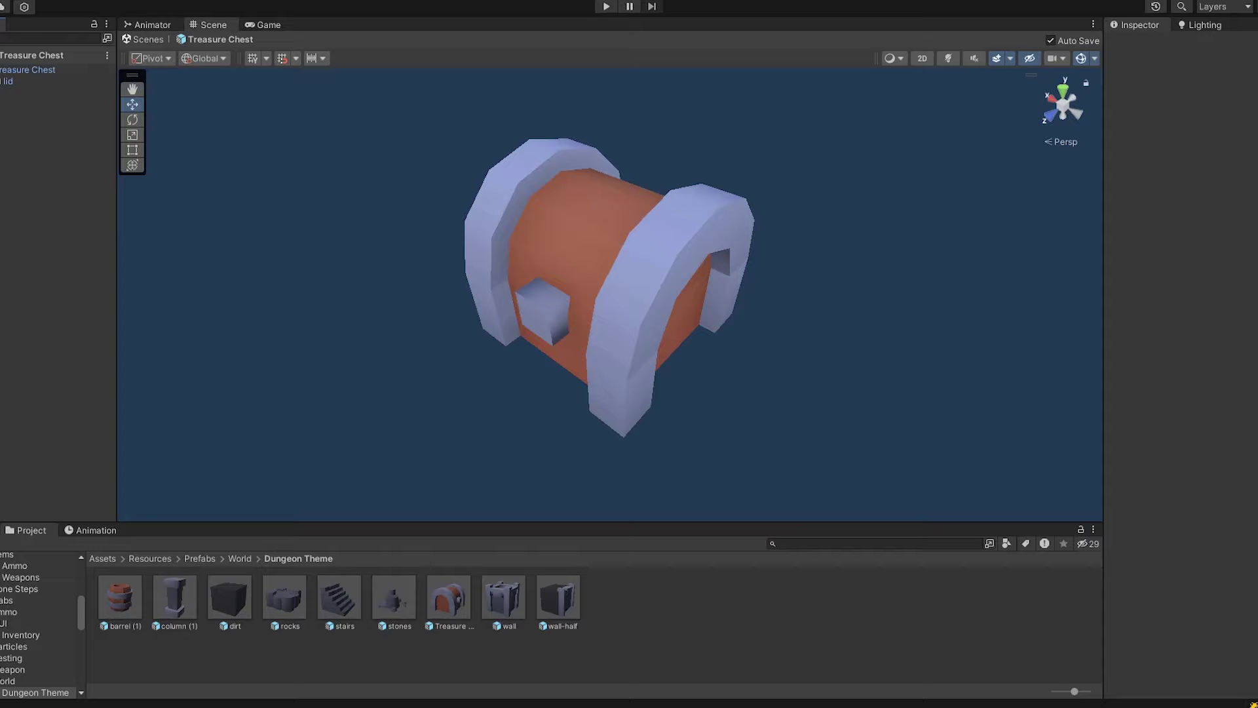
# - Add a particle system as a child of the Treasure Chest prefab's root object
pyautogui.click(36, 70)
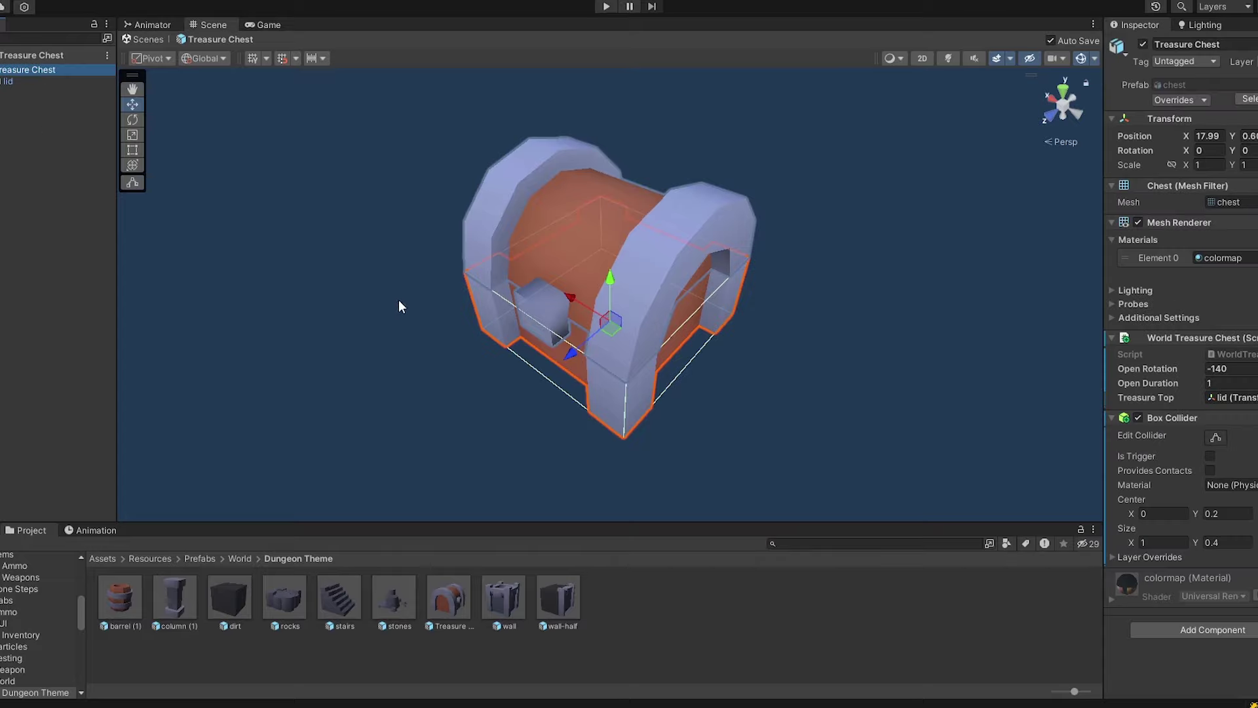
pyautogui.keyDown('alt'); pyautogui.moveTo(401, 306); pyautogui.dragTo(724, 459); pyautogui.keyUp('alt')
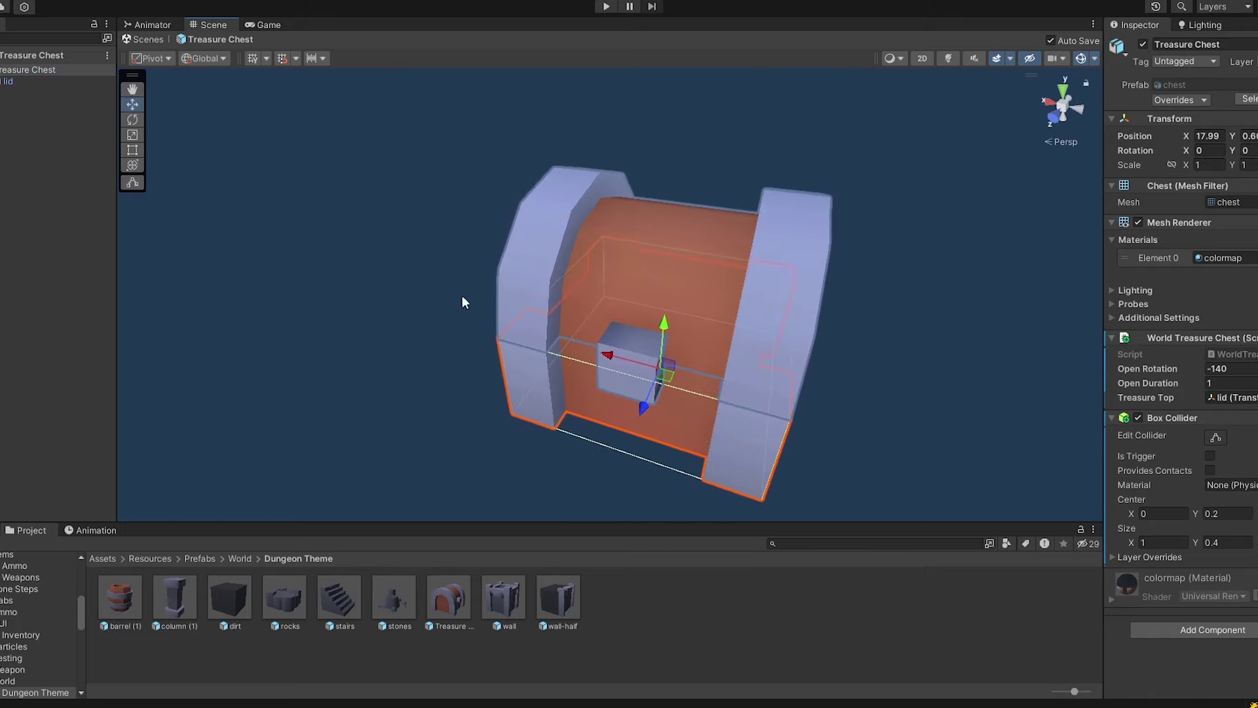
pyautogui.rightClick(34, 66)
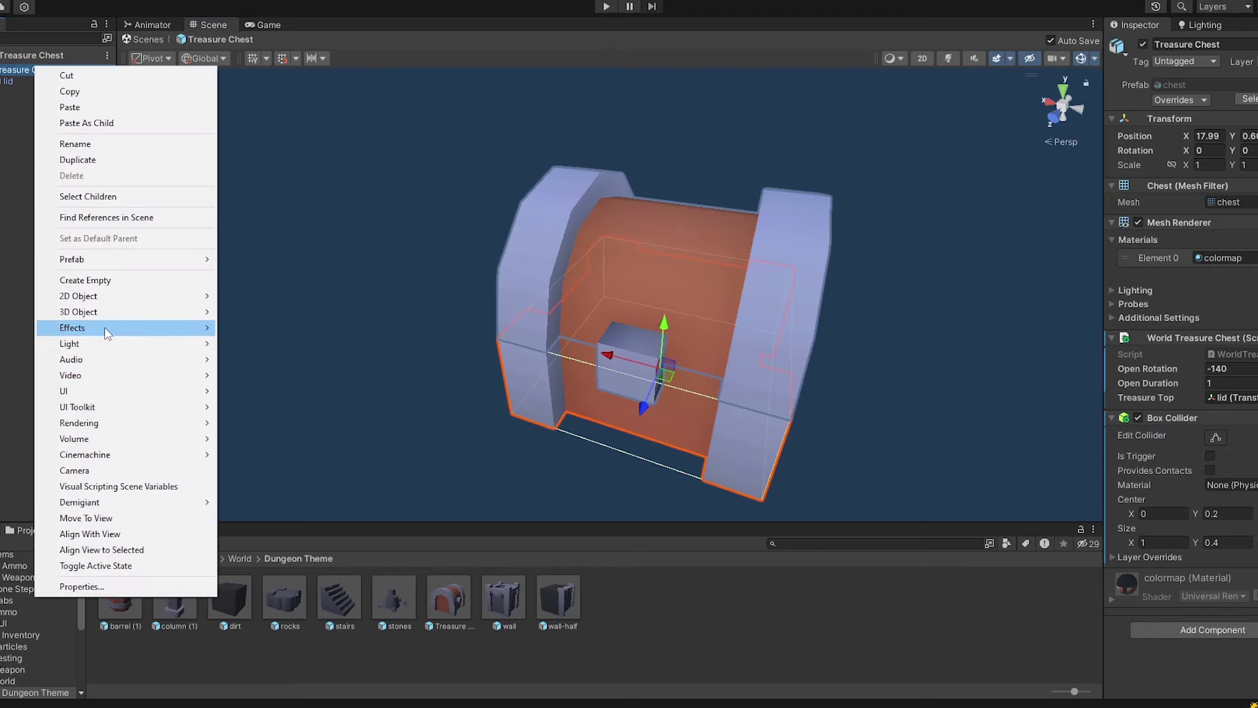
pyautogui.moveTo(107, 334)
pyautogui.click(242, 325)
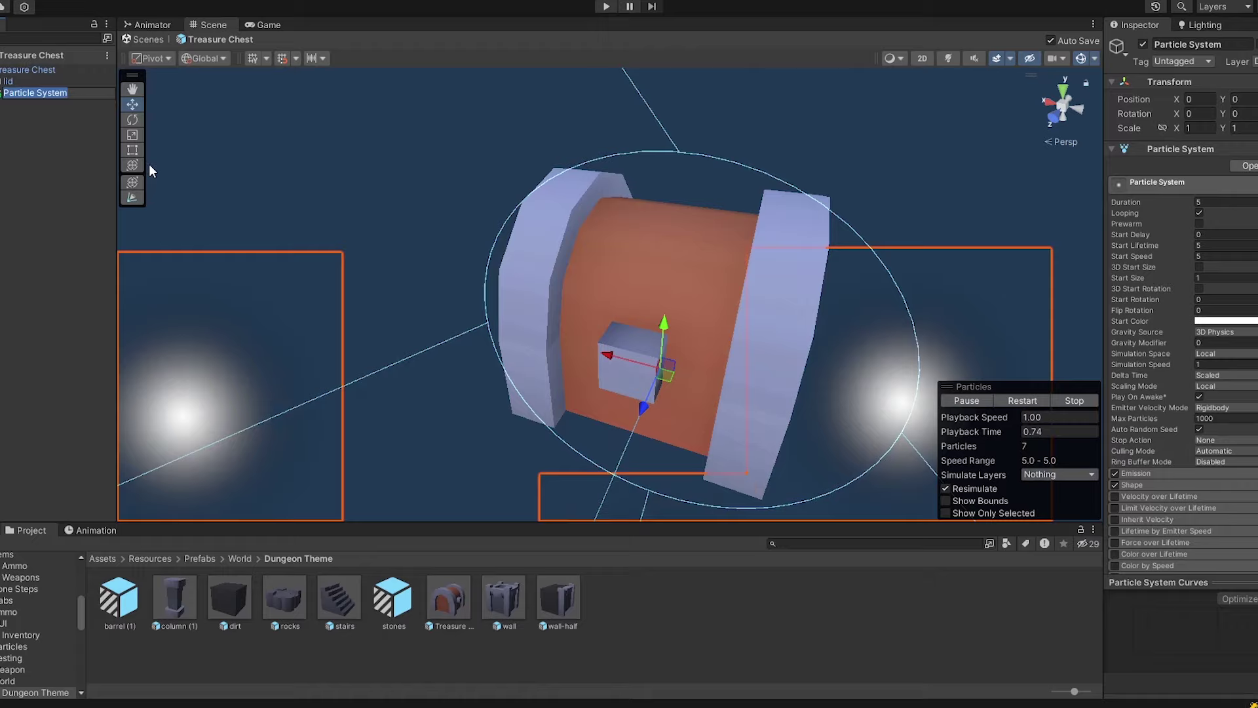
# - Rename the new particle system object as Particles
pyautogui.click(1202, 45)
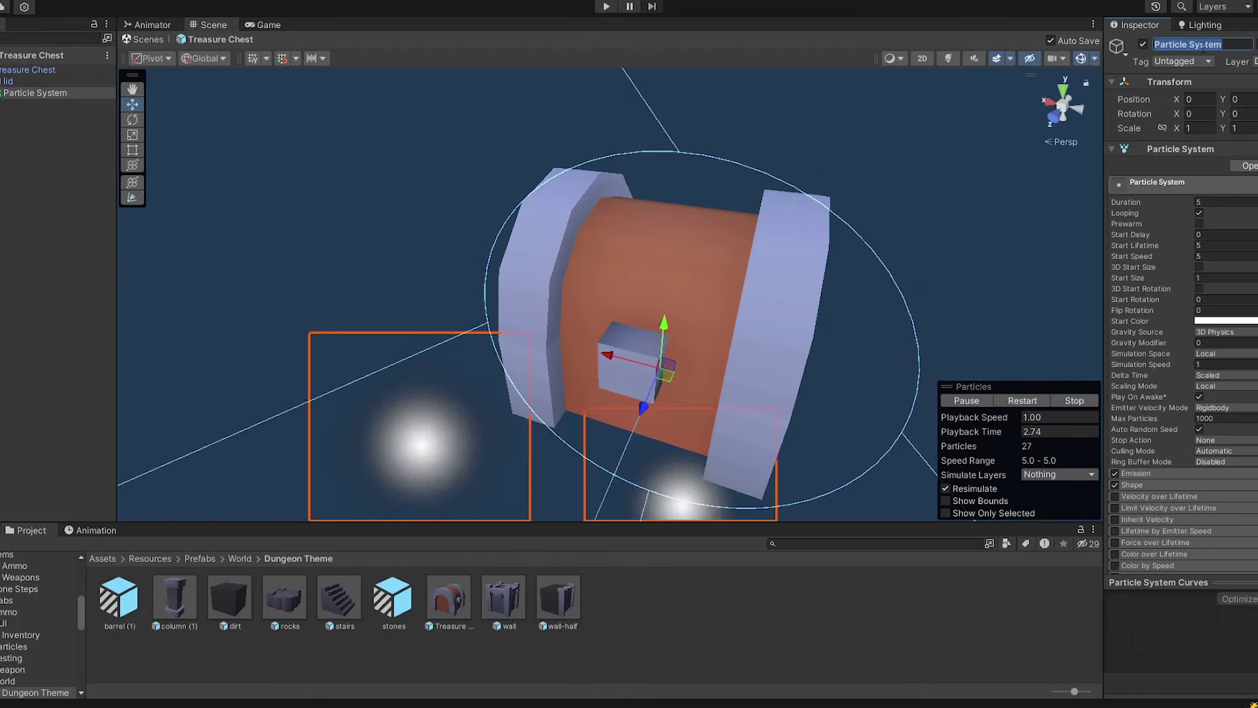
pyautogui.write('Particl')
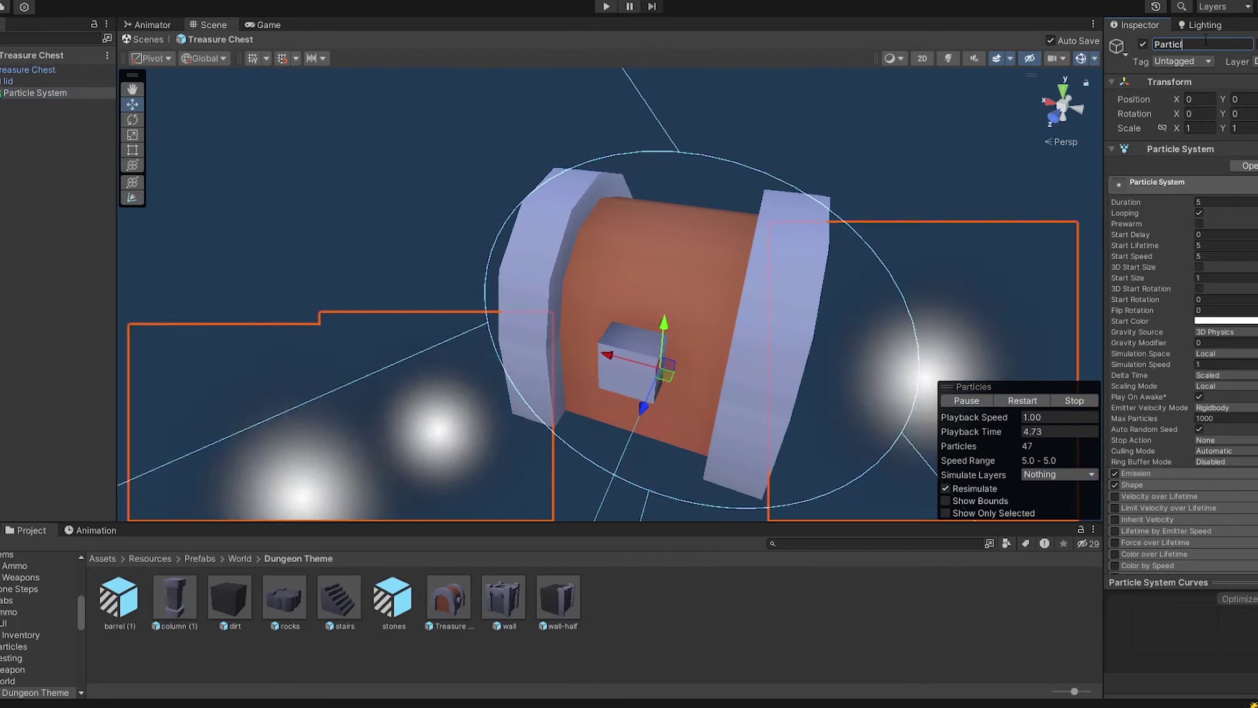
pyautogui.write('es')
pyautogui.press('Return')
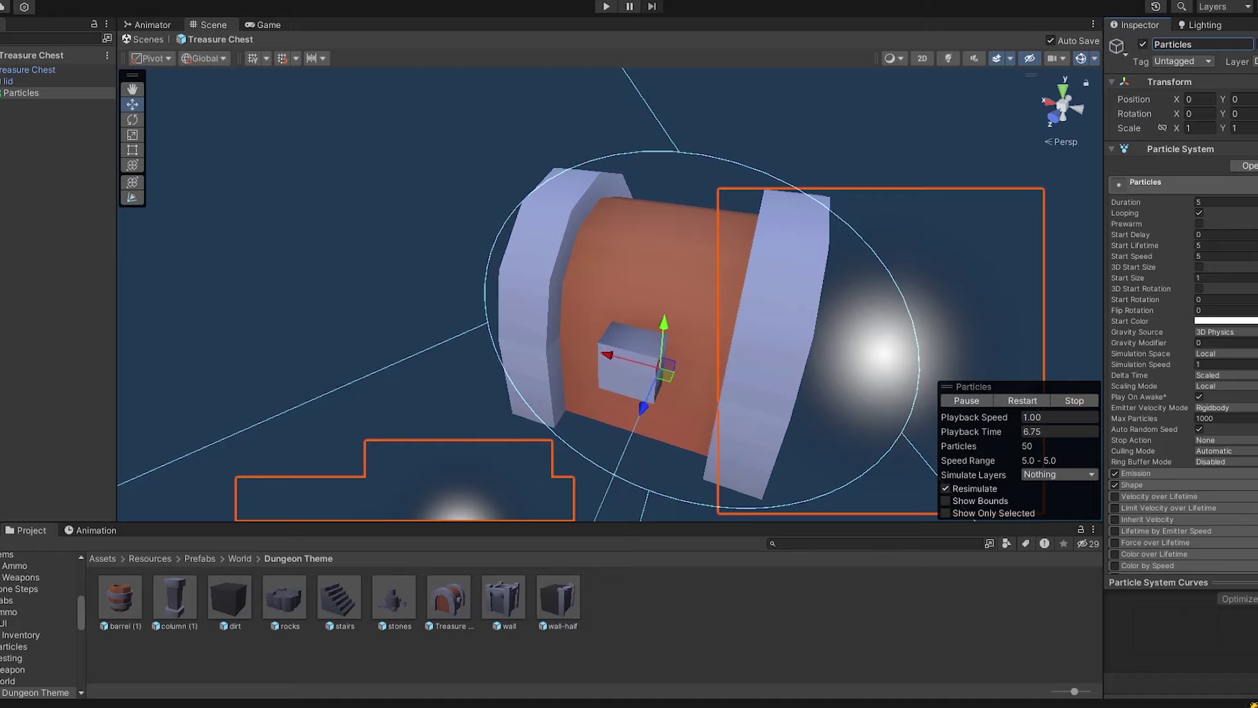
# - Expand the particle system's Renderer module and locate its assigned material among the project assets
pyautogui.scroll(-6, 1185, 356)
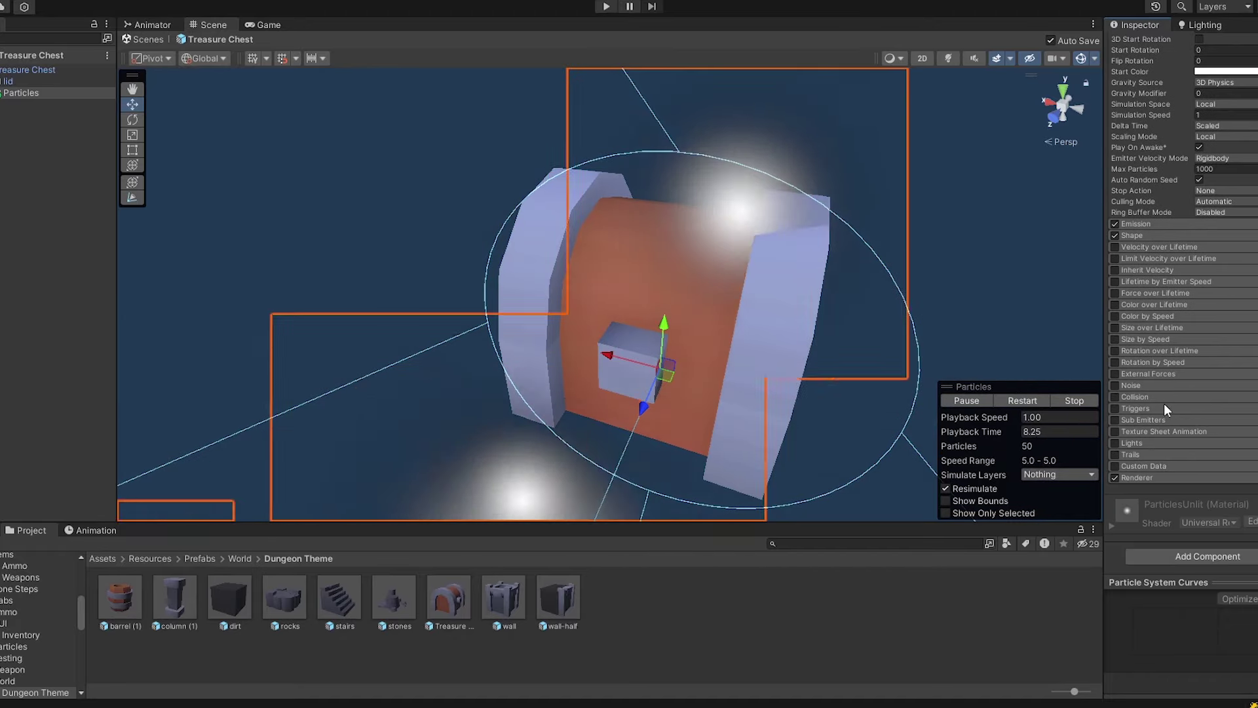
pyautogui.click(1168, 478)
pyautogui.scroll(-5, 1146, 410)
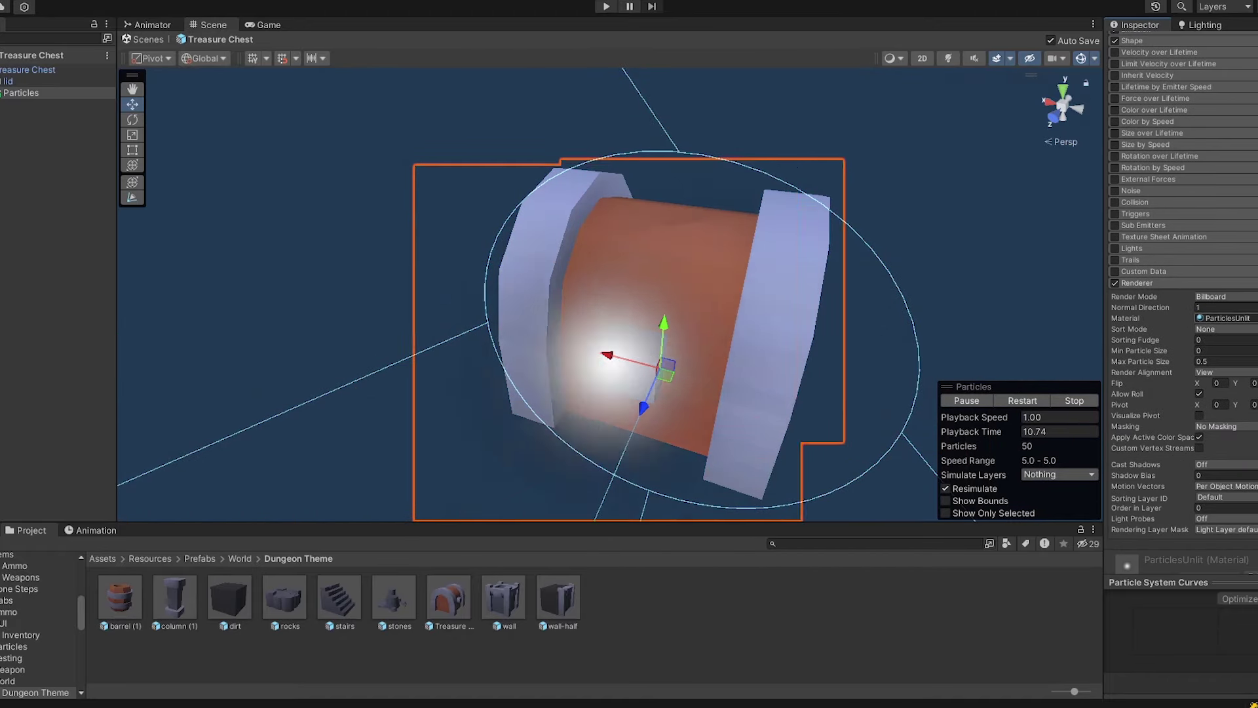
pyautogui.click(1224, 318)
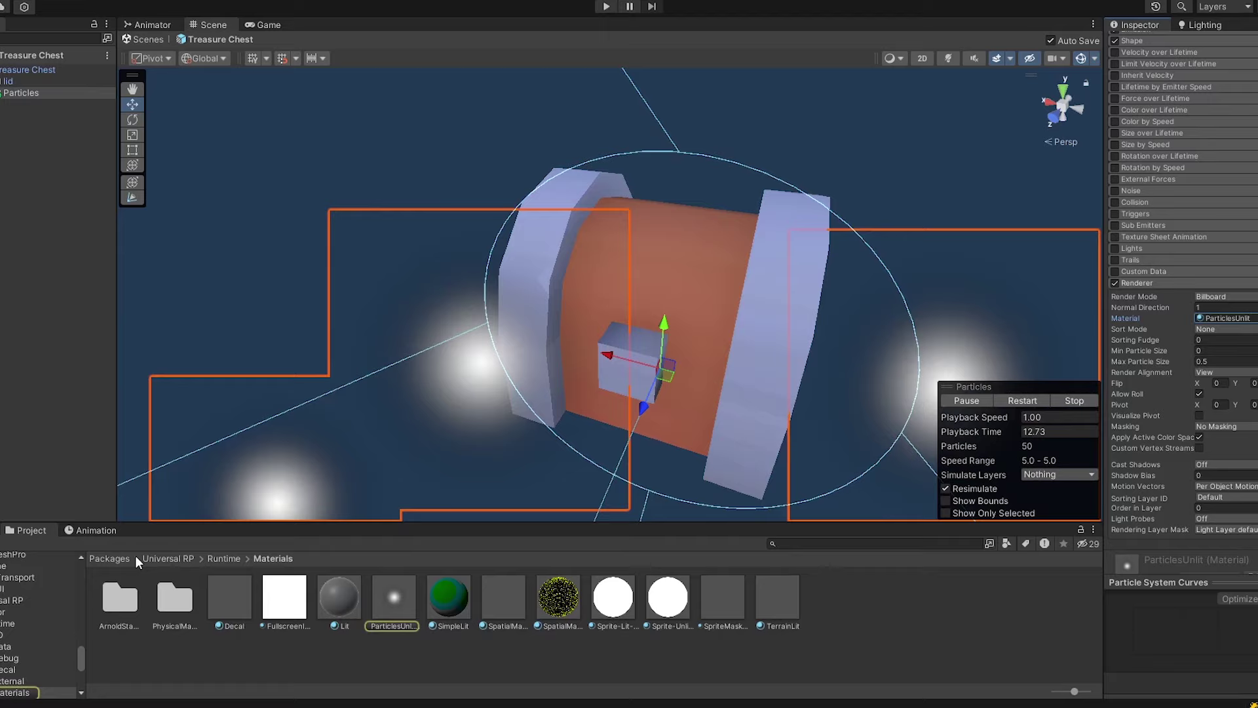
# - Go to the Sprite folder in the project's Assets and reveal it in the file explorer
pyautogui.click(112, 558)
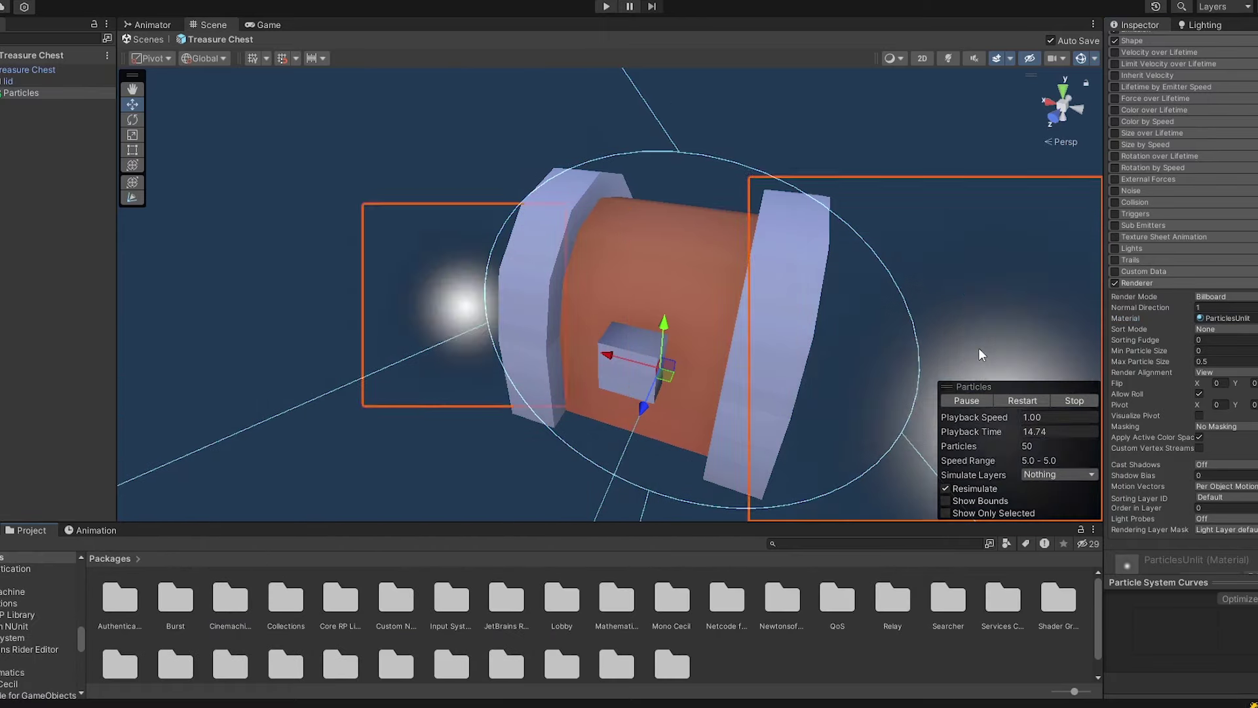
pyautogui.scroll(3, 3, 612)
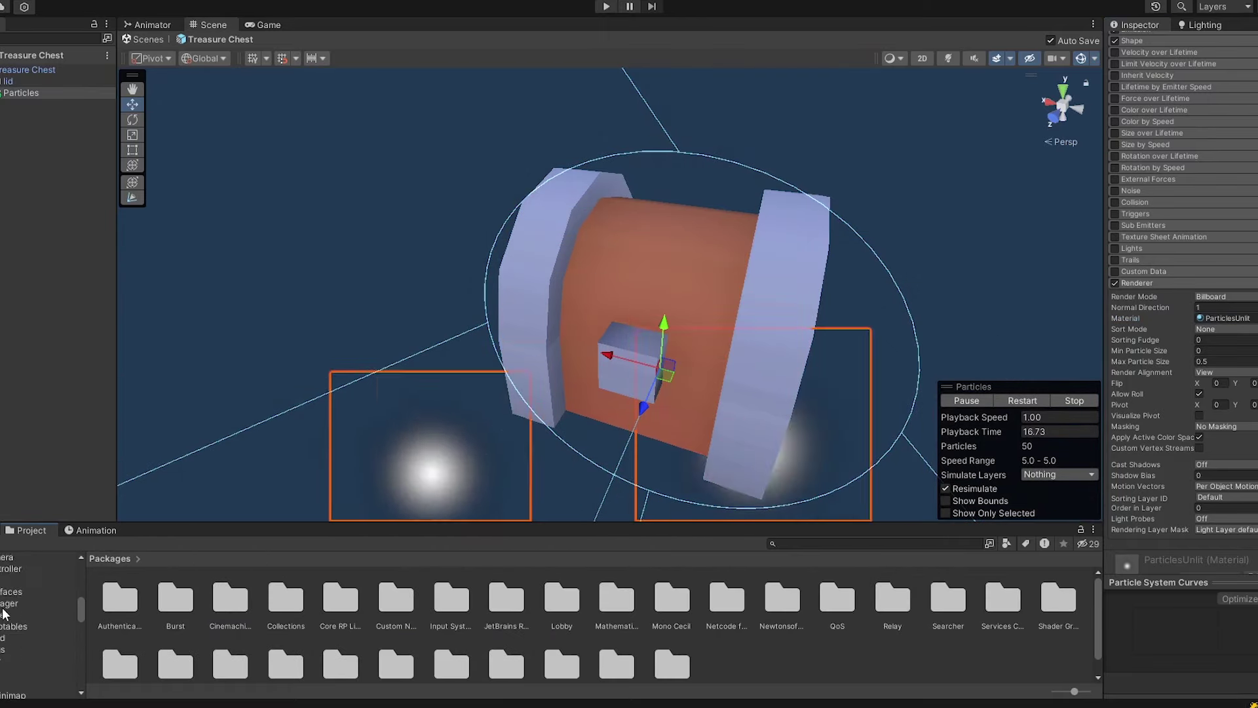
pyautogui.scroll(3, 3, 613)
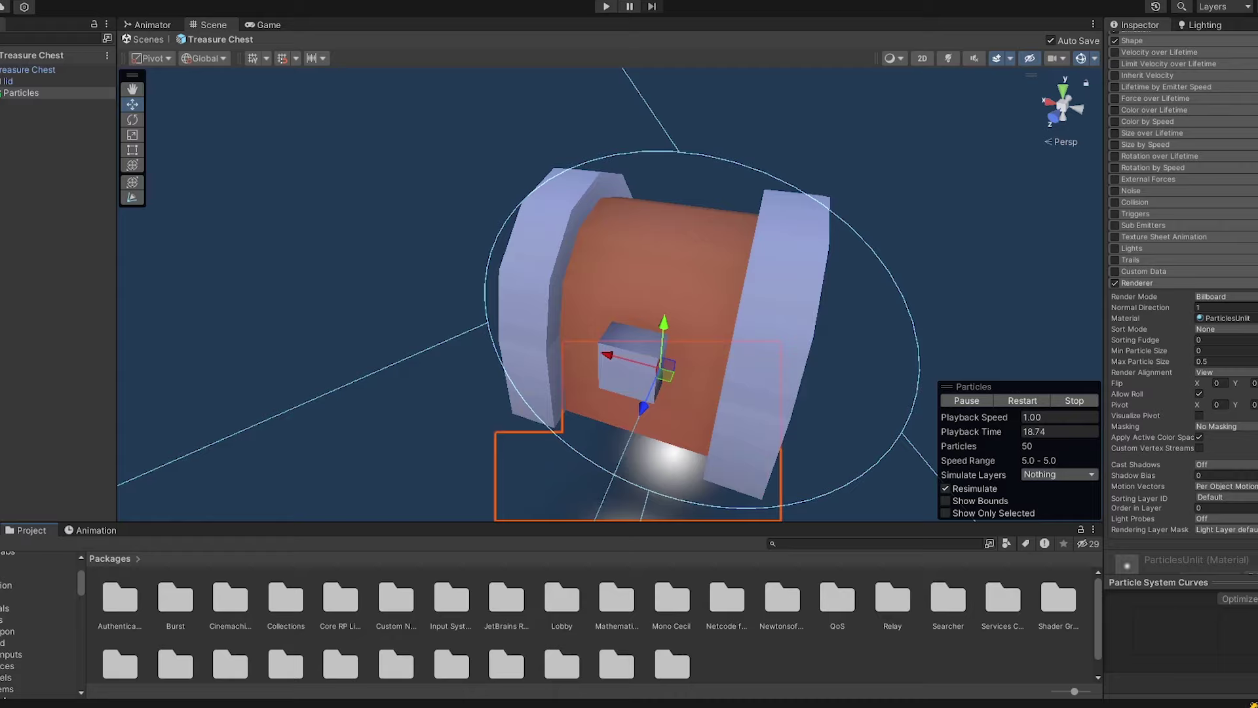
pyautogui.scroll(-3, 11, 612)
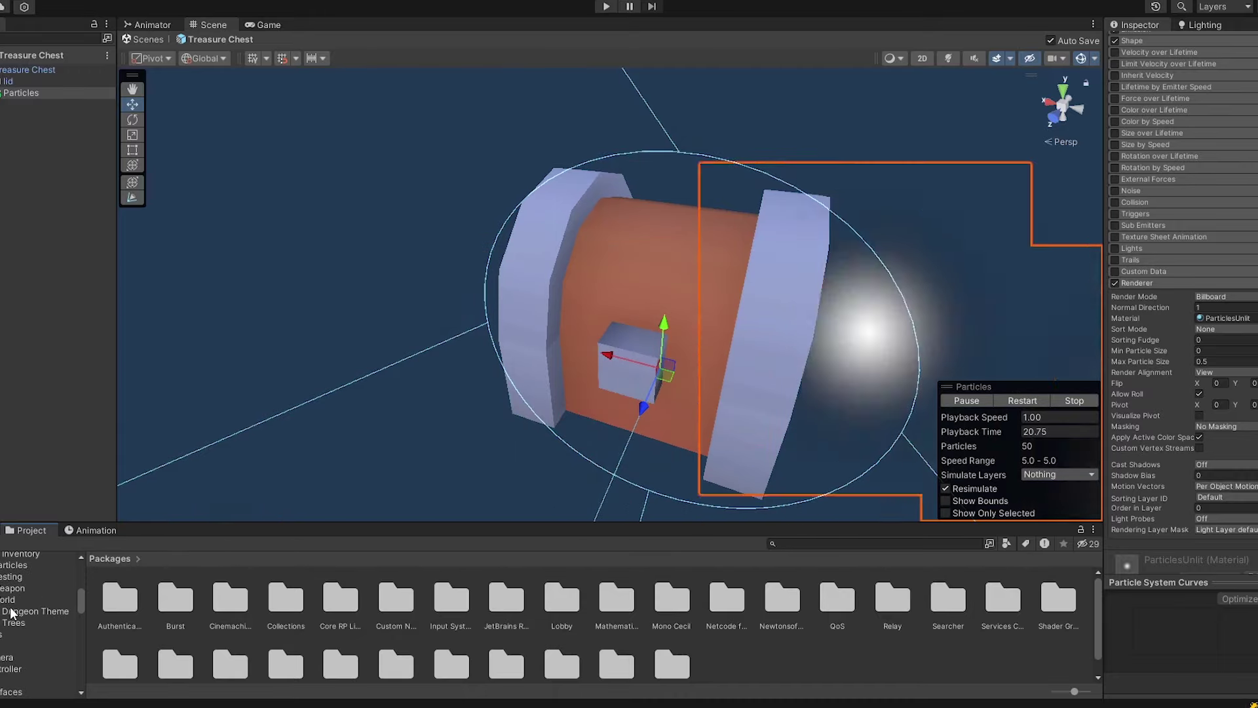
pyautogui.scroll(-2, 12, 613)
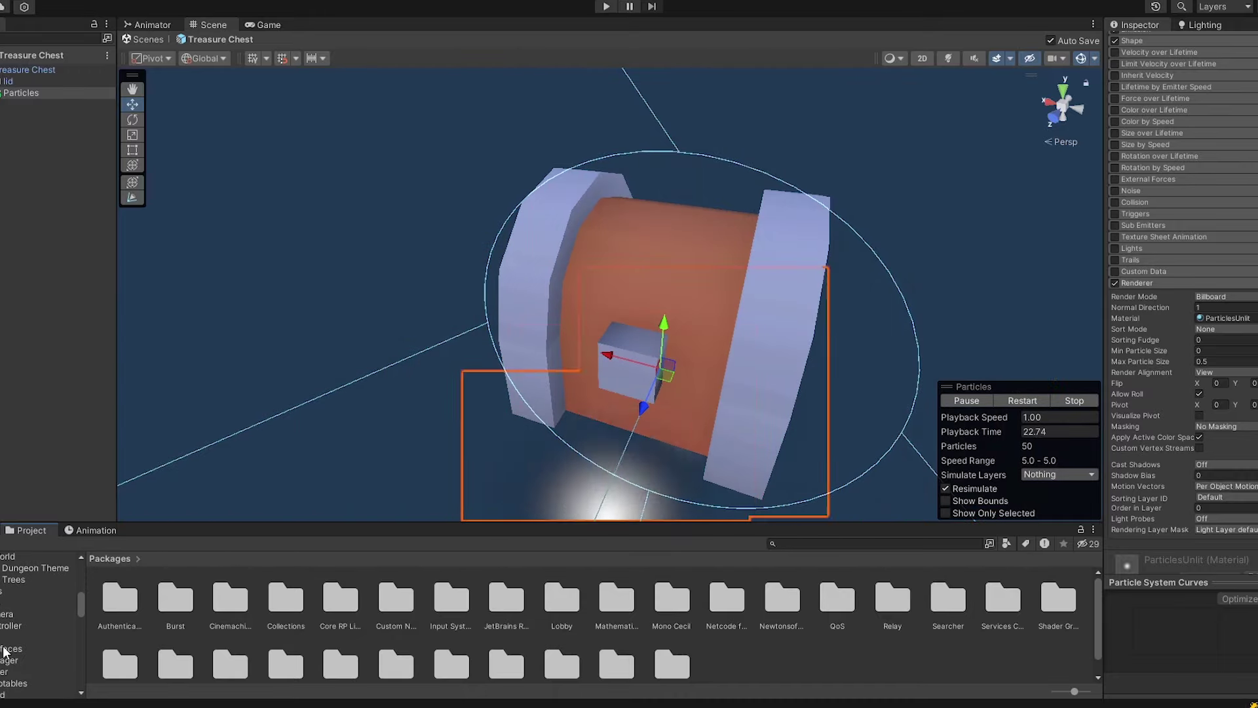
pyautogui.scroll(-4, 6, 649)
pyautogui.click(26, 643)
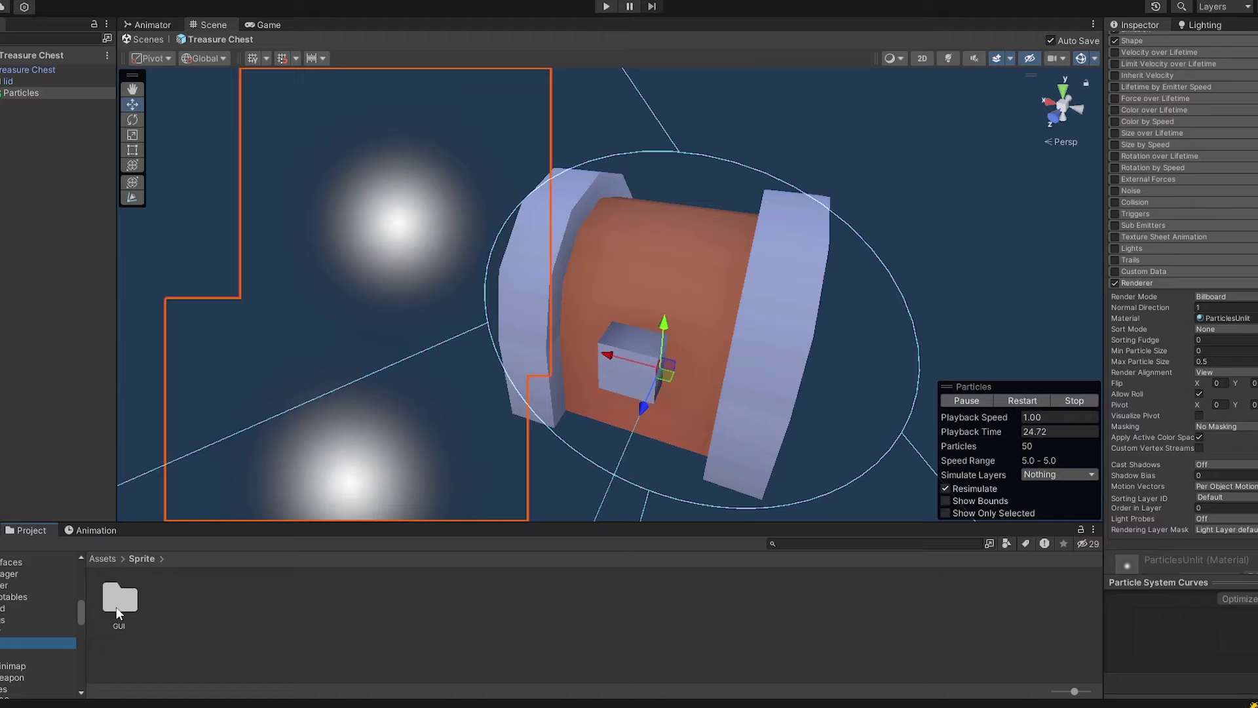
pyautogui.click(147, 596)
pyautogui.rightClick(225, 610)
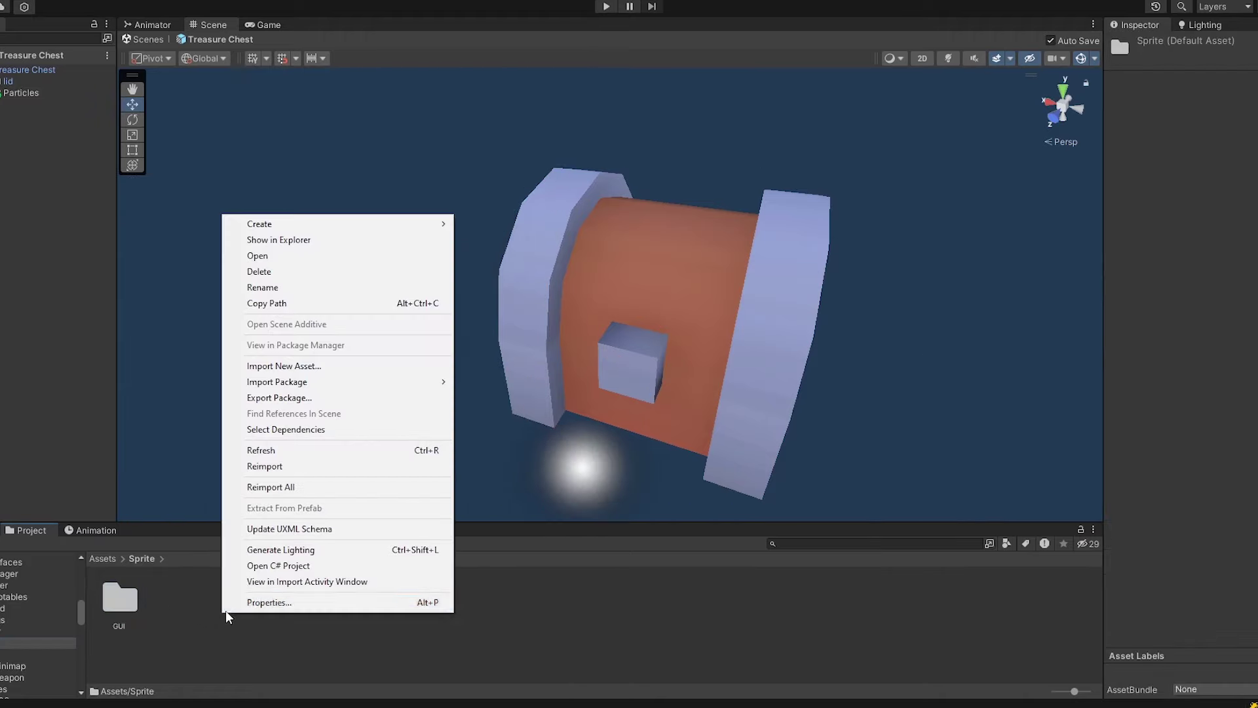
pyautogui.click(357, 239)
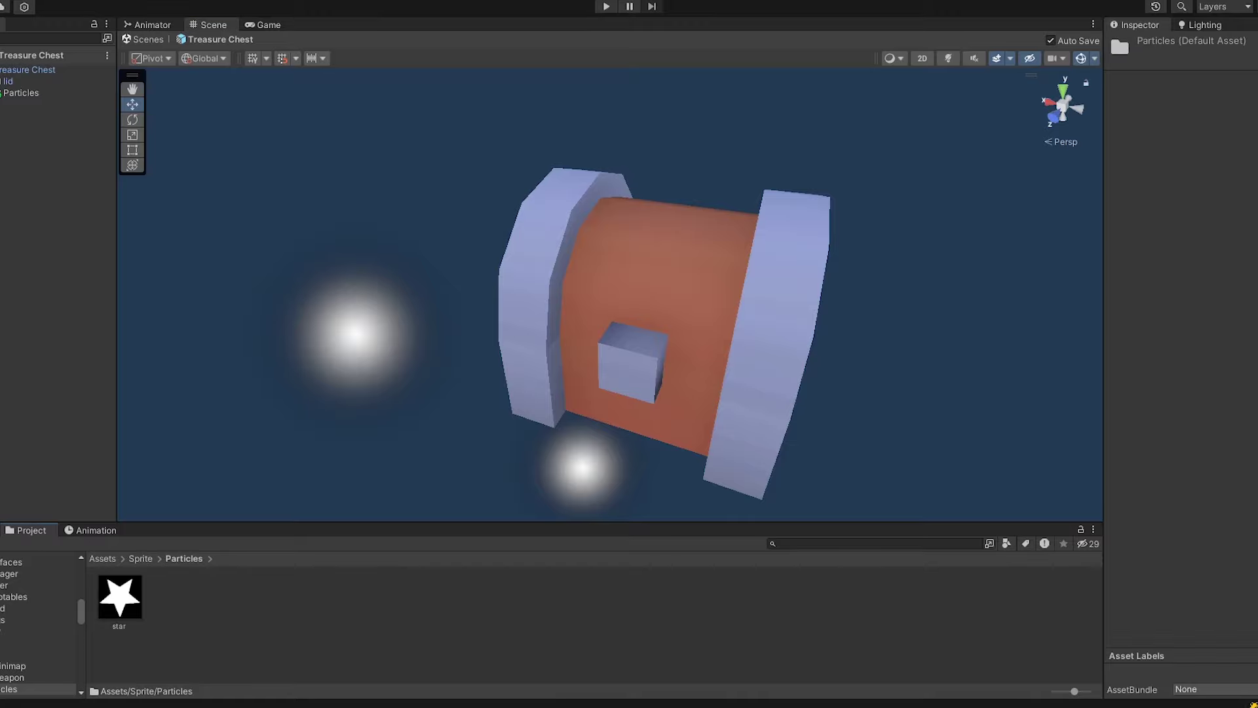
# - Set the star image's texture type to Sprite (2D and UI) and apply the import settings
pyautogui.click(118, 597)
pyautogui.click(1232, 87)
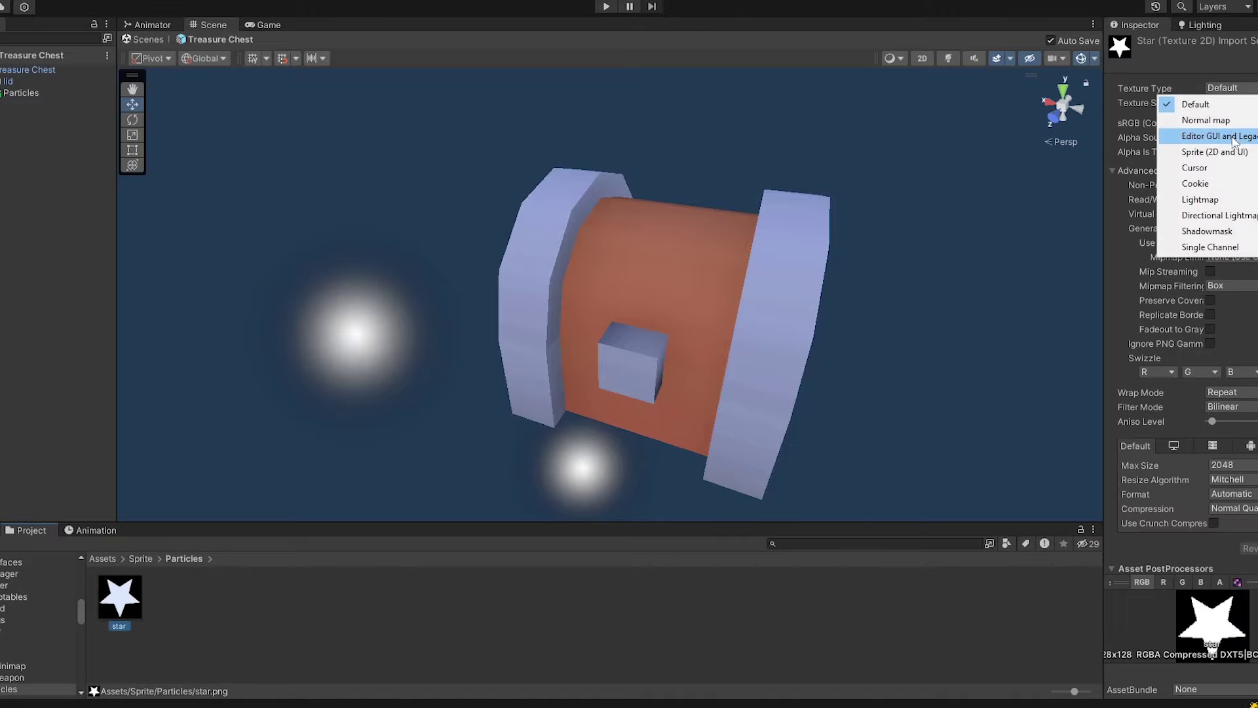
pyautogui.click(1219, 149)
pyautogui.click(1256, 476)
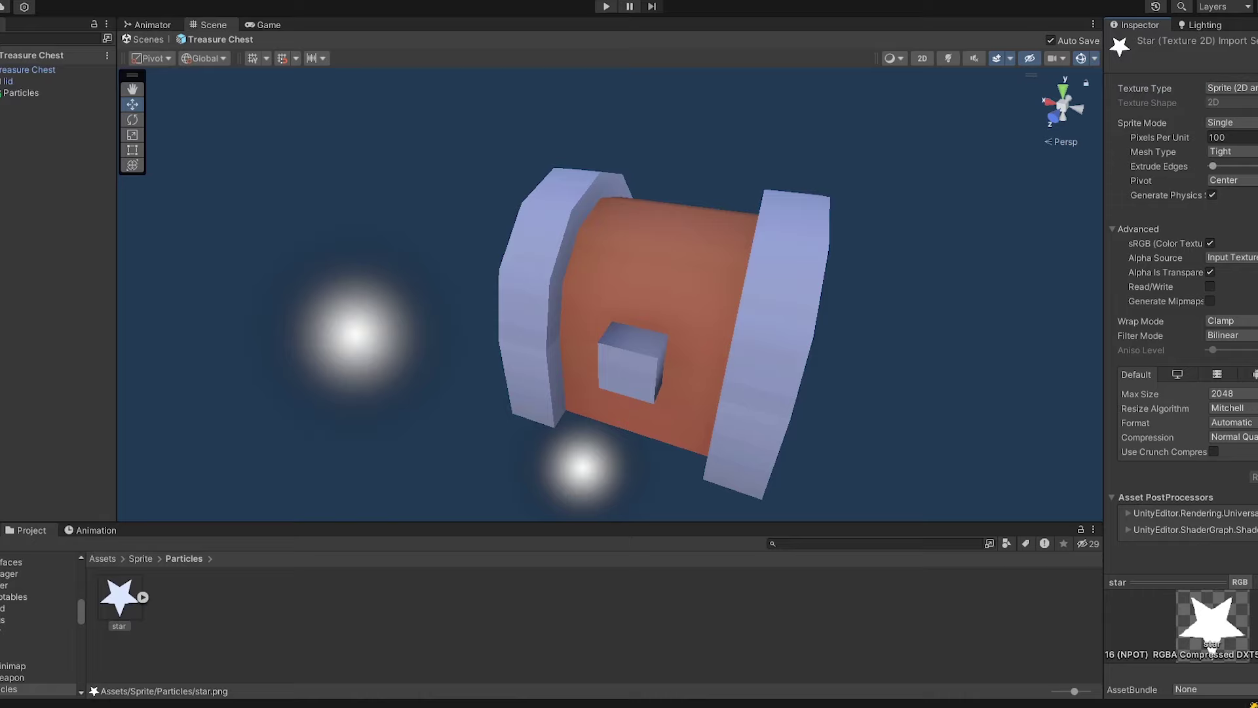
# - Create a material named TreasureParticle in the Sprite/Particles folder
pyautogui.click(11, 98)
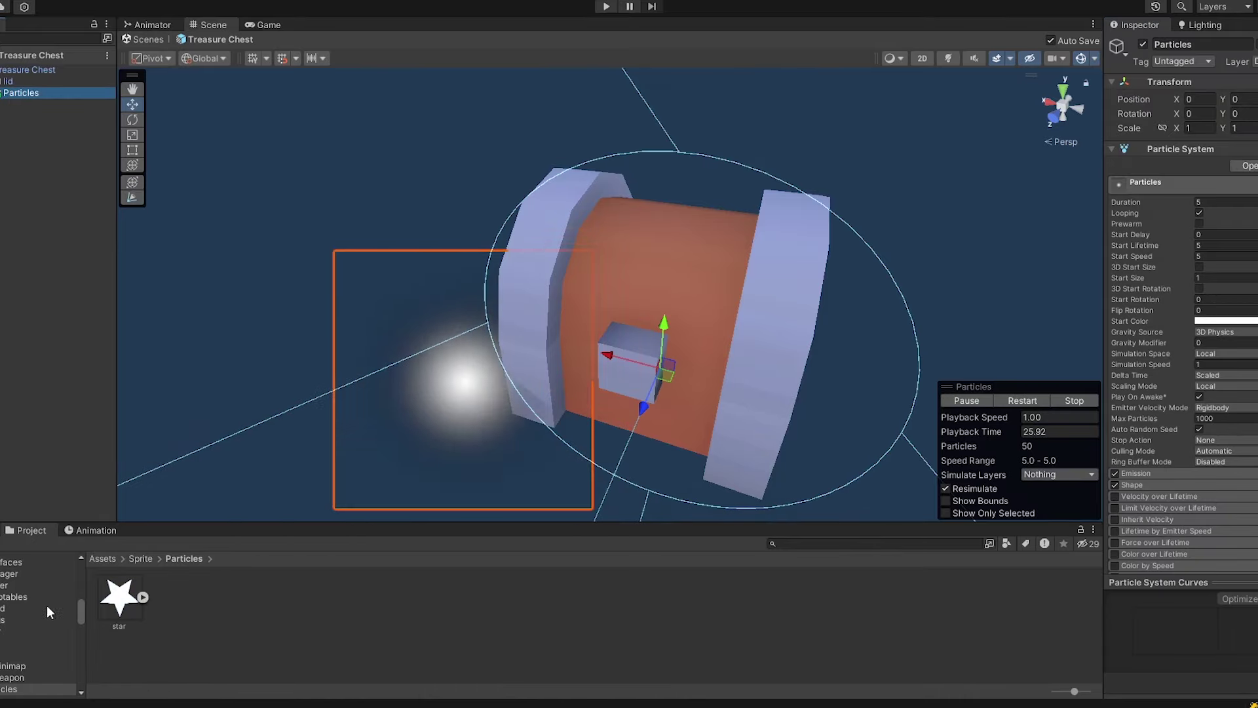
pyautogui.rightClick(101, 604)
pyautogui.moveTo(202, 221)
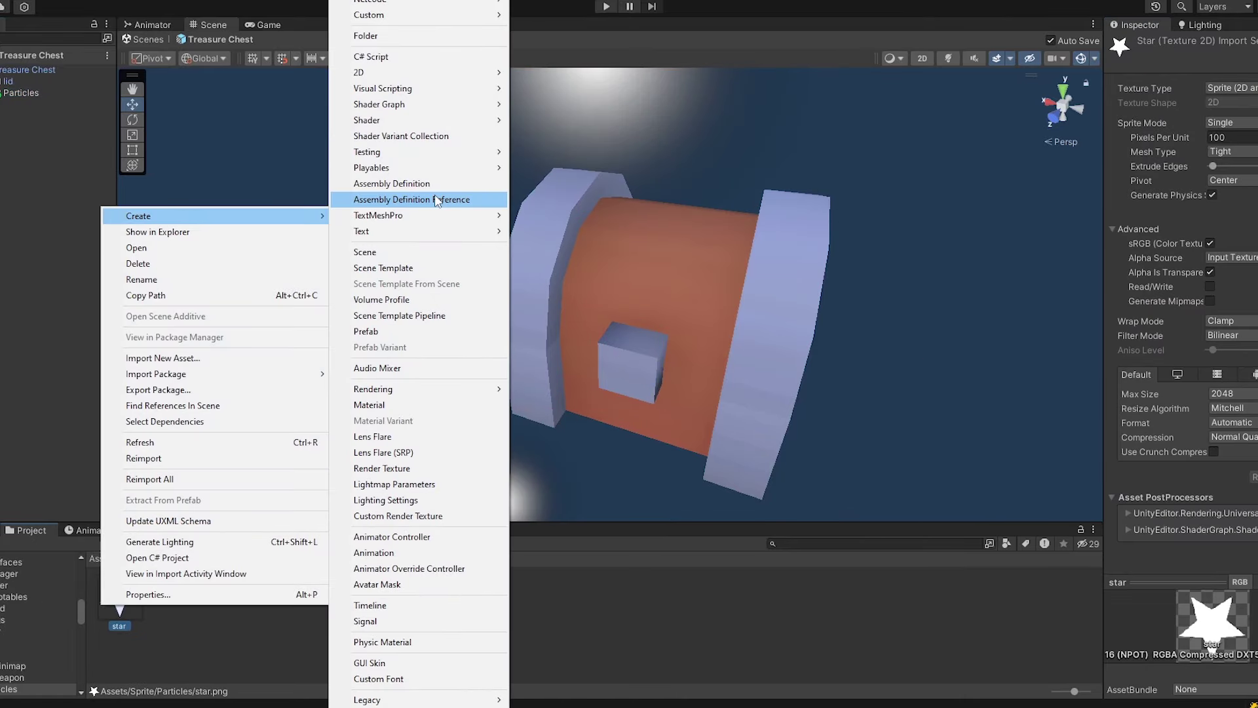
pyautogui.click(427, 406)
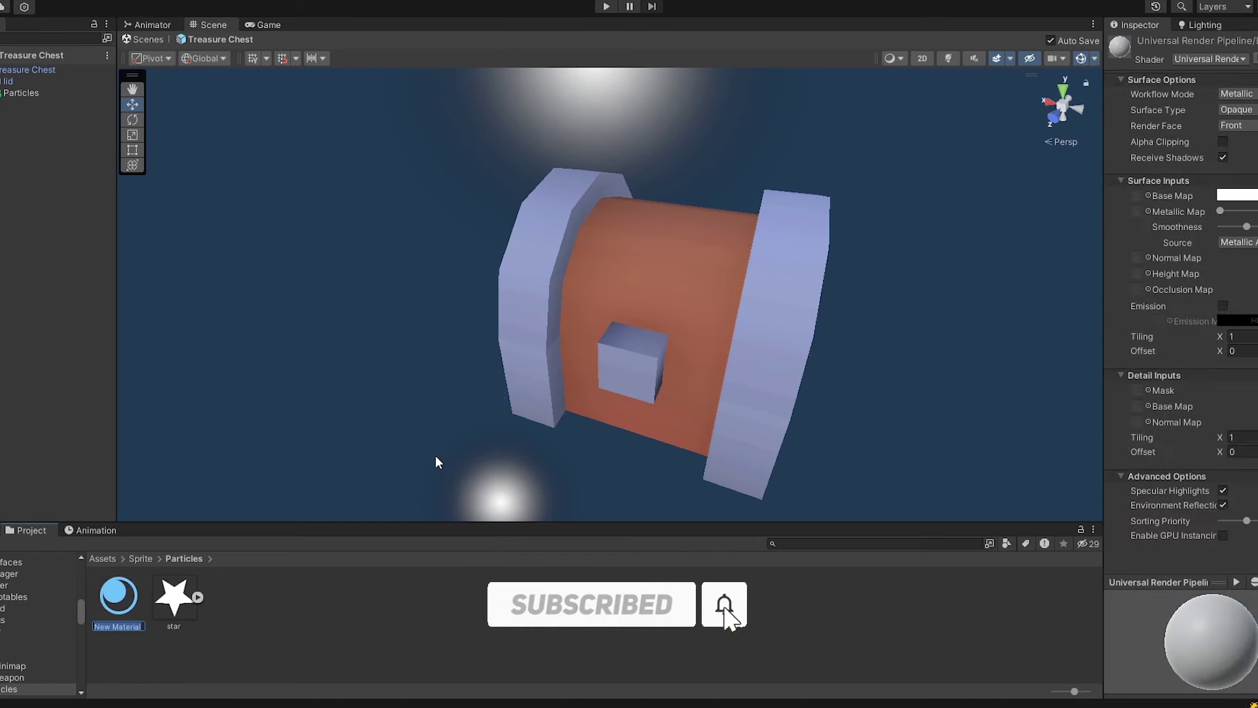
pyautogui.write('TreasureSt')
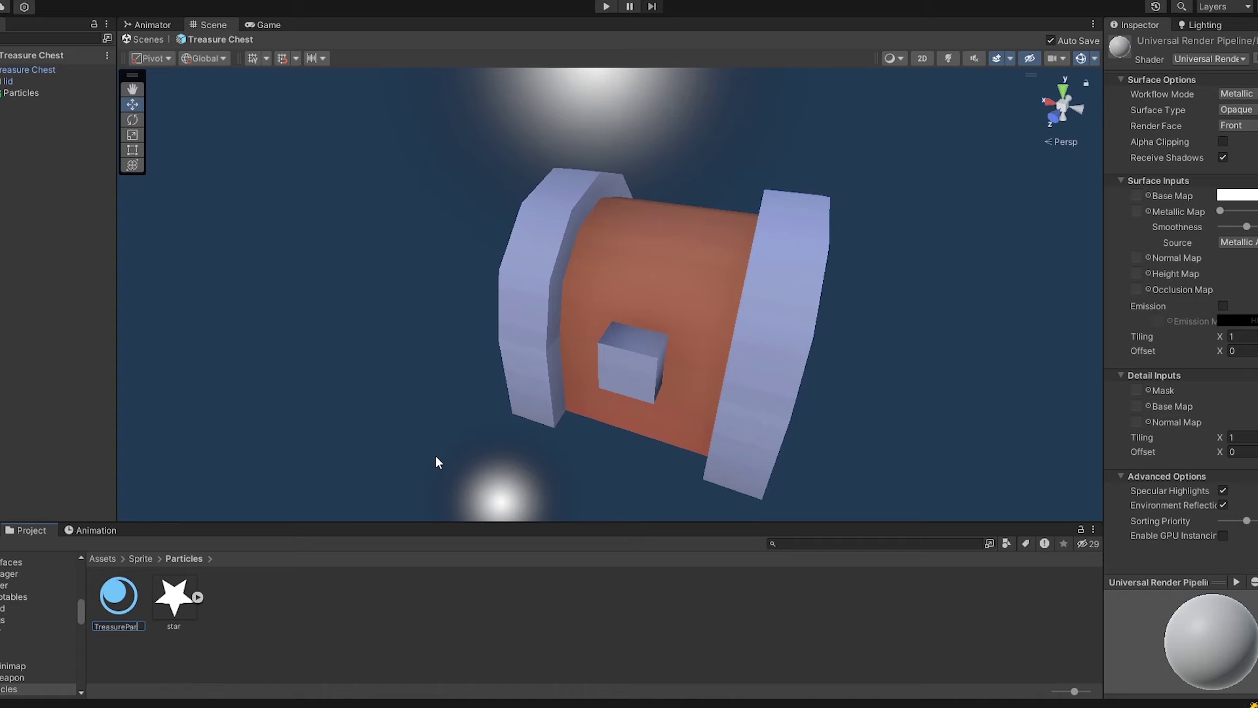
pyautogui.press('Return')
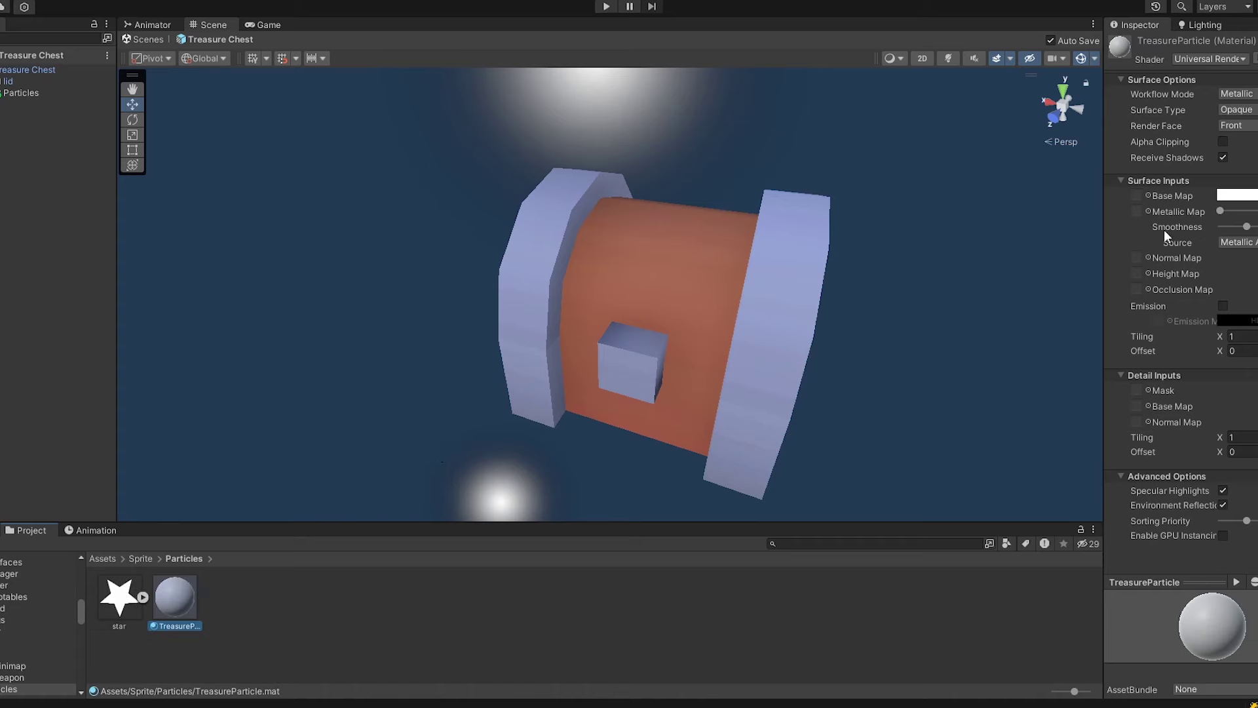
# - Assign the star texture as the TreasureParticle material's base map and make its surface type Transparent
pyautogui.moveTo(126, 621); pyautogui.dragTo(1114, 189)
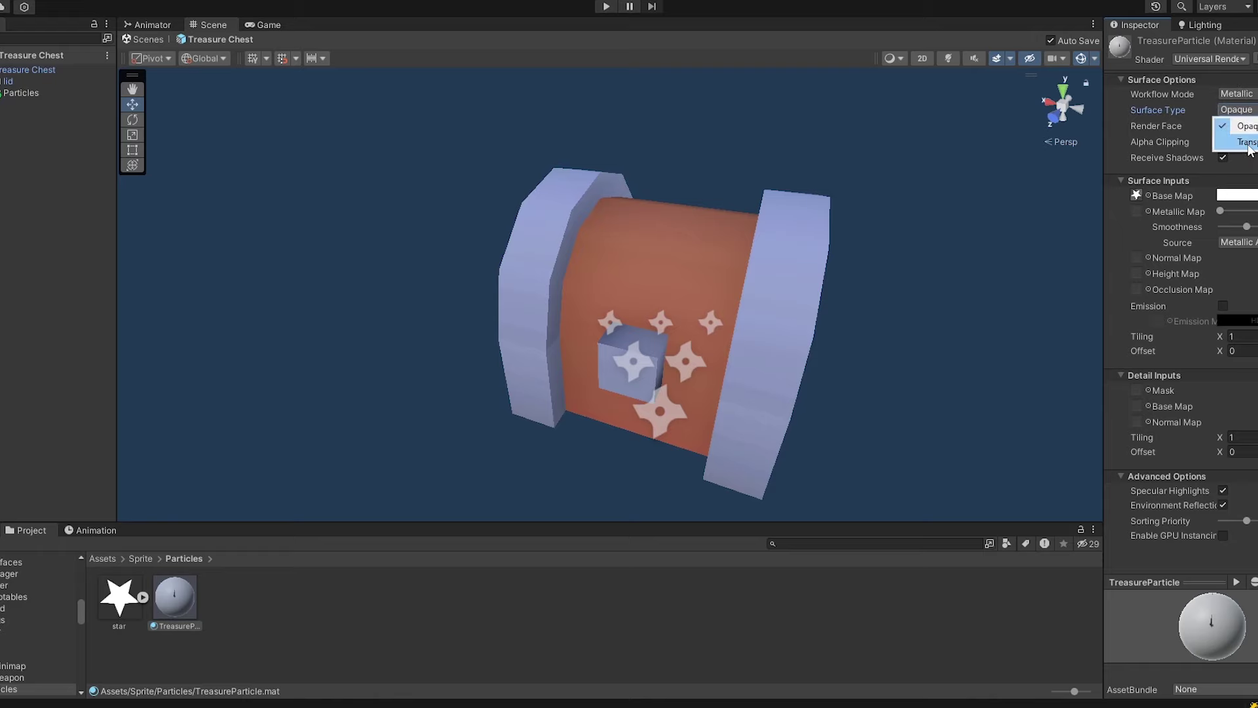
pyautogui.click(1246, 142)
pyautogui.click(118, 596)
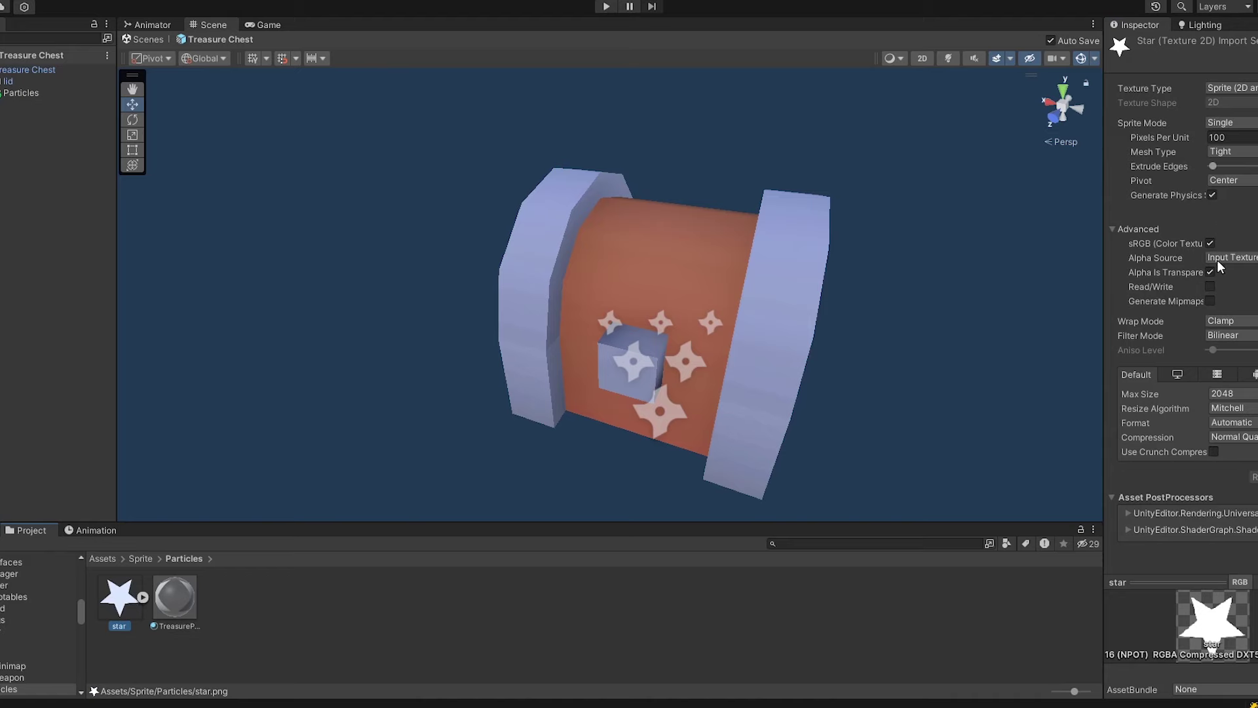
# - Disable Receive Shadows on the TreasureParticle material and reduce its smoothness to the minimum
pyautogui.click(183, 600)
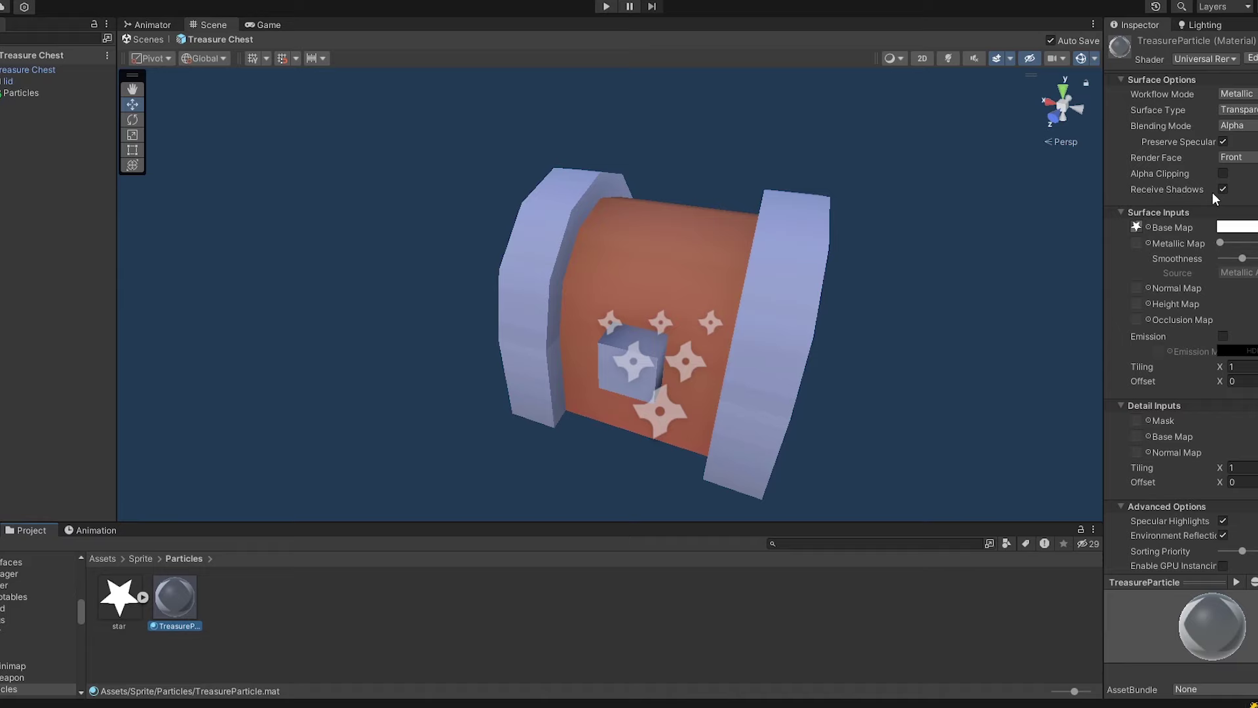
pyautogui.click(1248, 157)
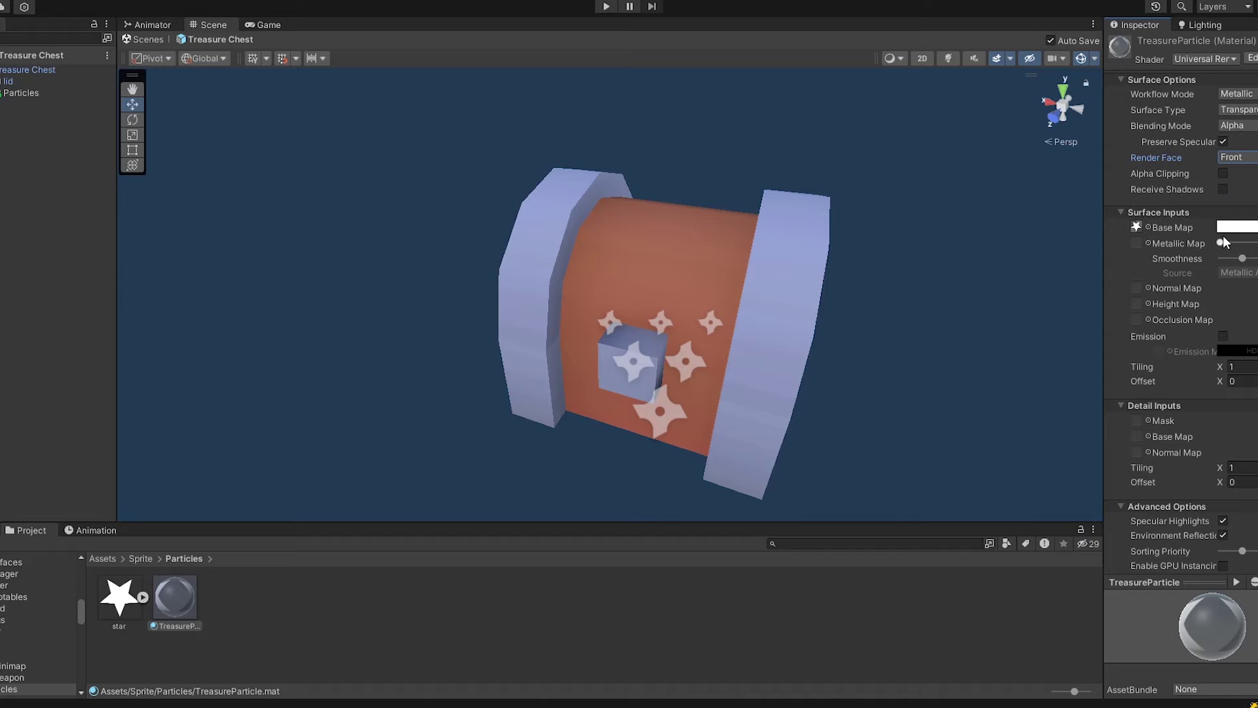
pyautogui.moveTo(1243, 264); pyautogui.dragTo(1046, 279)
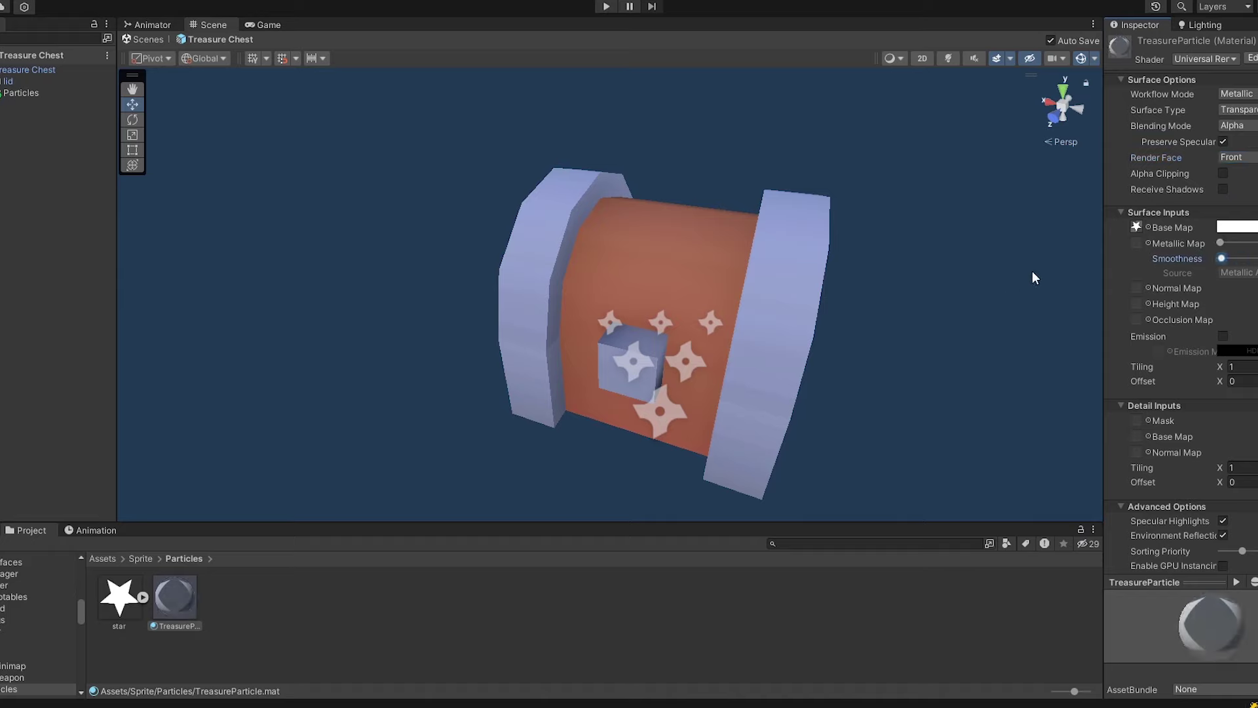
# - Change the TreasureParticle material's shader to Universal Render Pipeline > Particles > Unlit
pyautogui.click(26, 93)
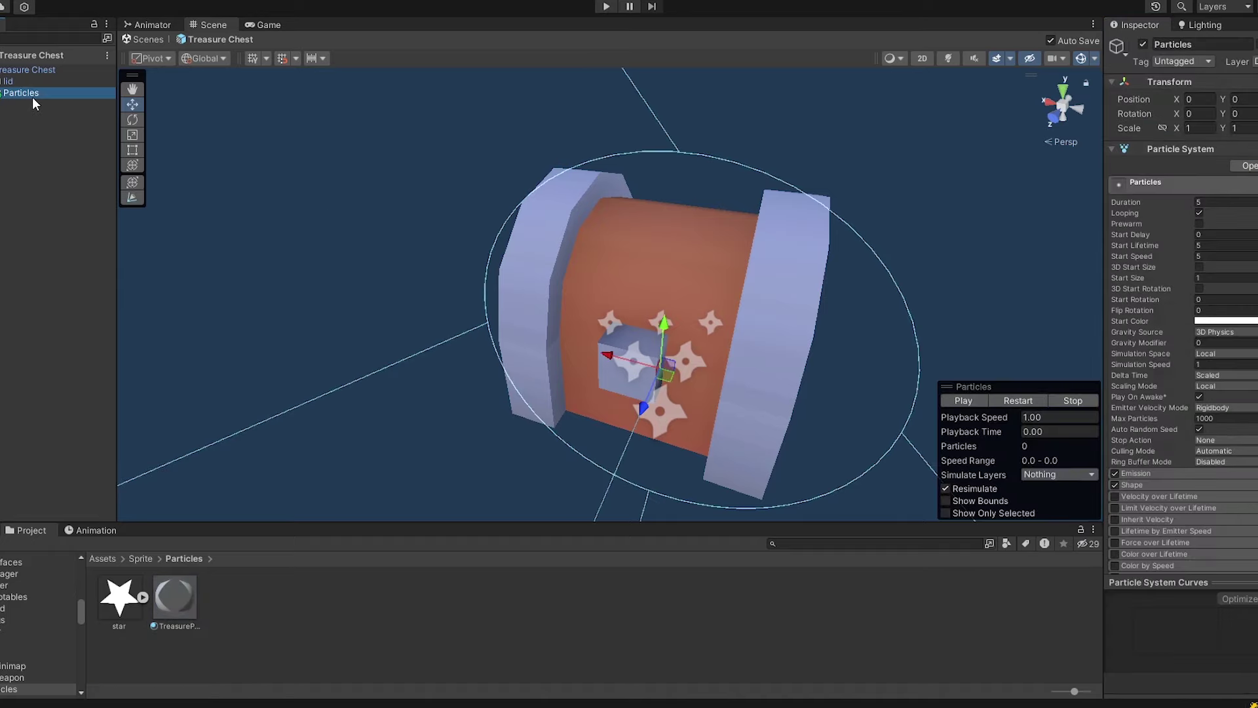
pyautogui.scroll(-10, 1179, 328)
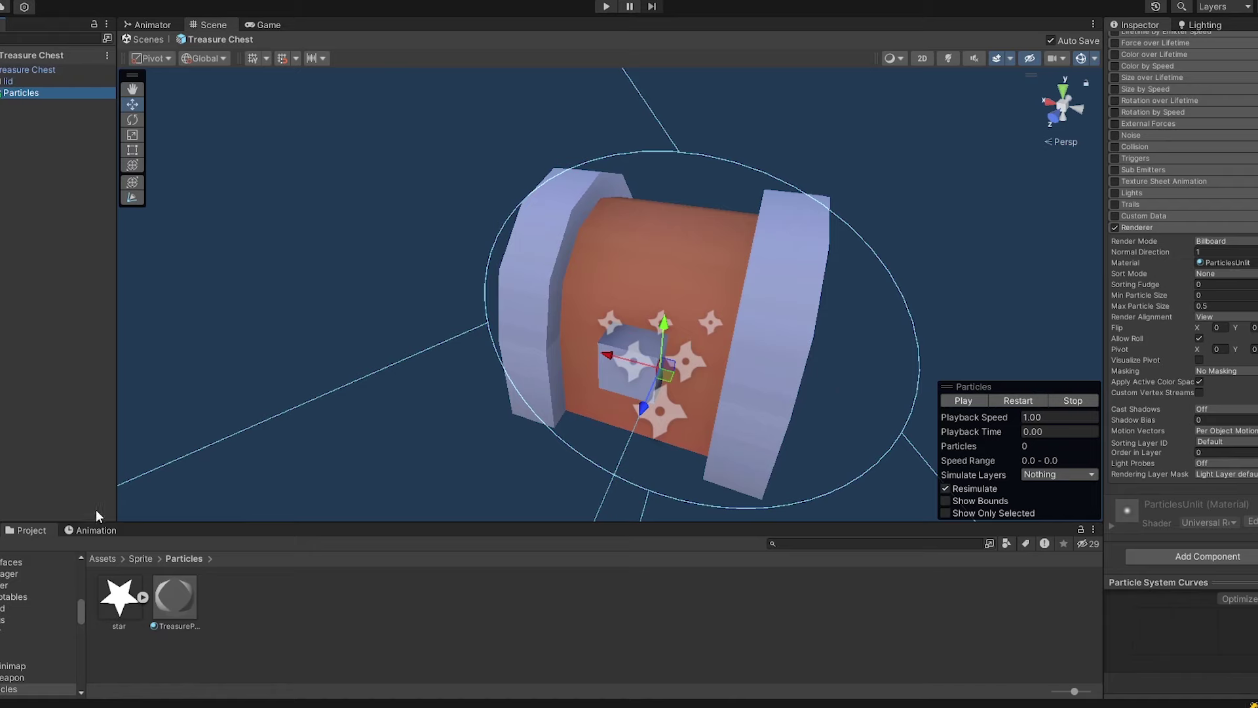
pyautogui.click(182, 604)
pyautogui.click(1233, 59)
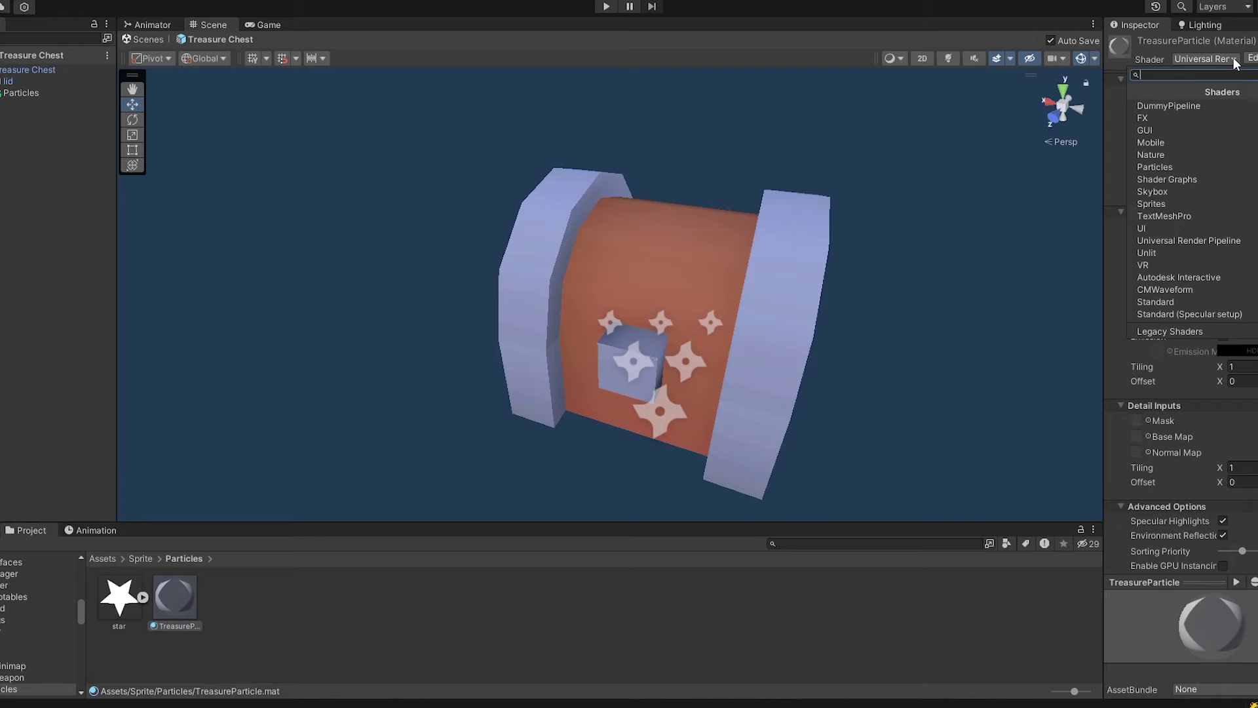
pyautogui.click(1223, 242)
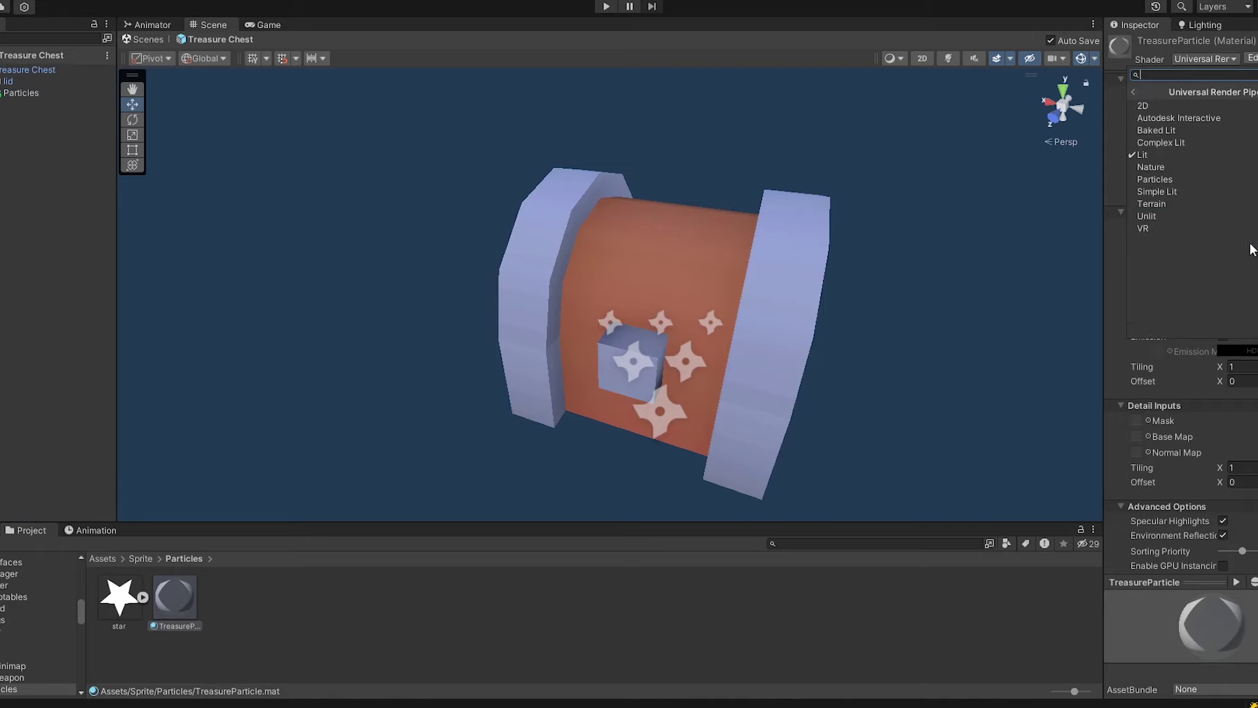
pyautogui.click(1187, 179)
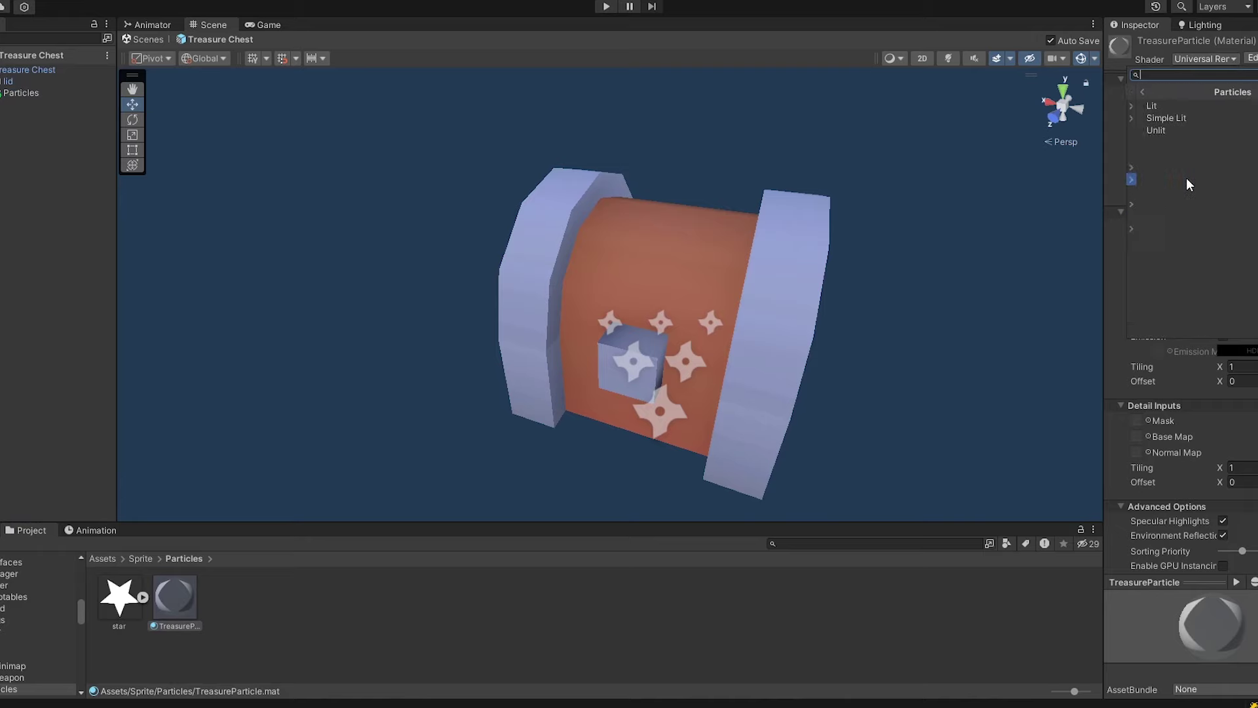
pyautogui.click(1167, 130)
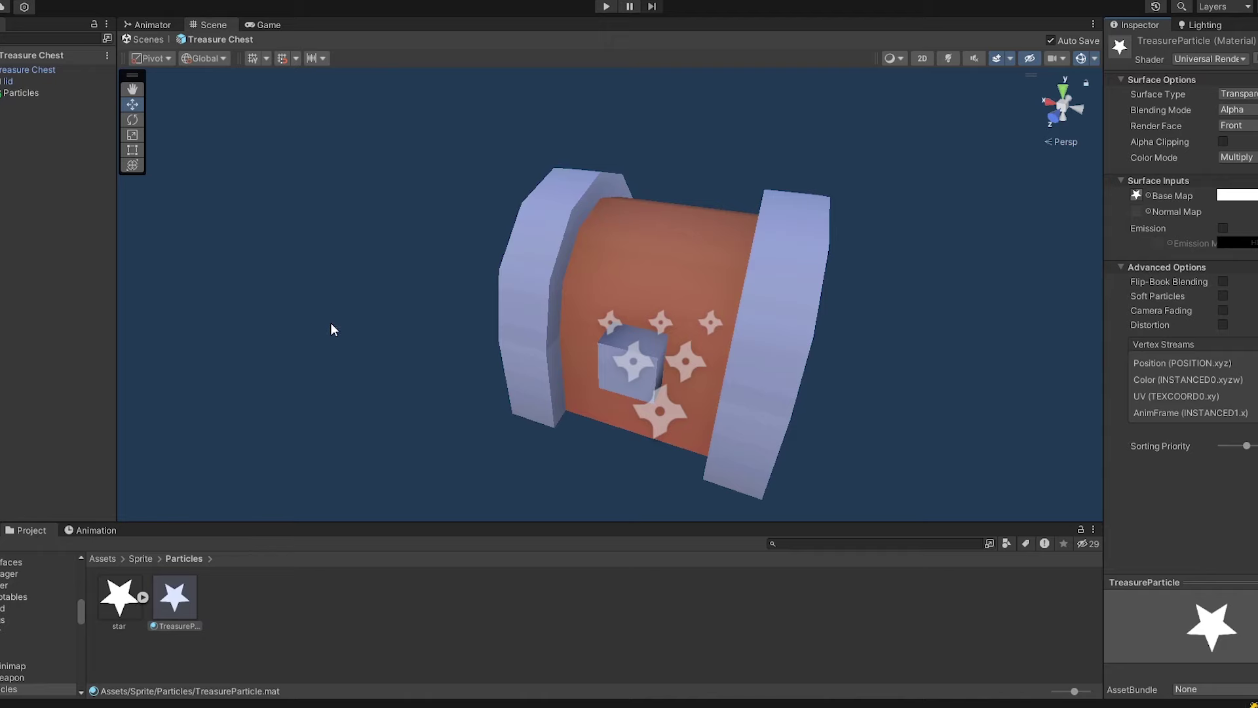
# - Assign the TreasureParticle material to the Particles object's renderer and play the effect in the scene
pyautogui.click(72, 92)
pyautogui.scroll(-10, 1189, 498)
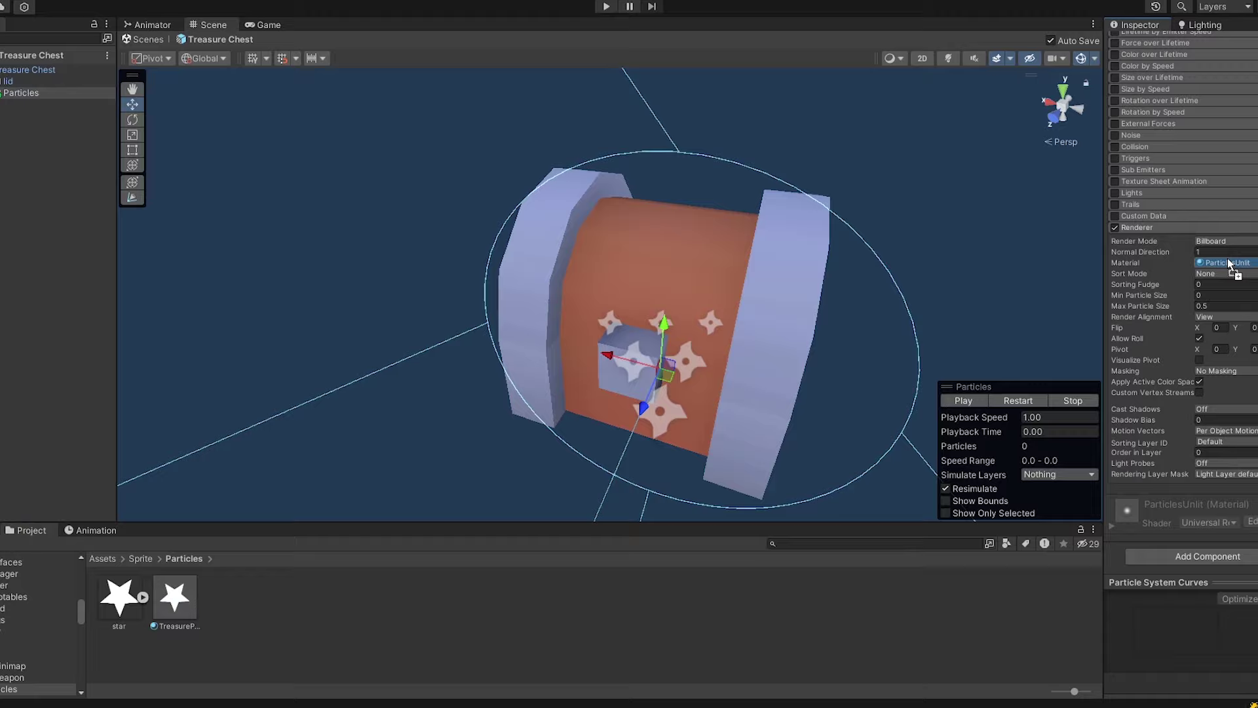
pyautogui.moveTo(1229, 264); pyautogui.dragTo(1225, 263)
pyautogui.click(963, 401)
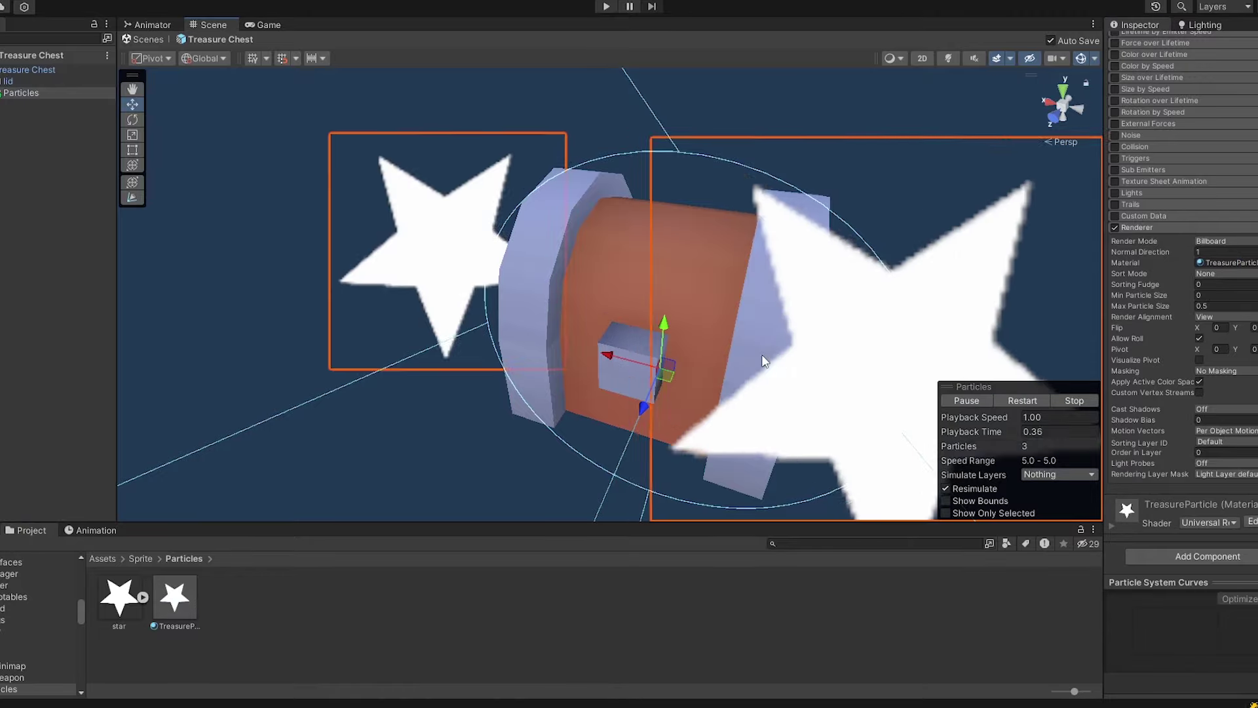
pyautogui.scroll(-5, 744, 371)
pyautogui.scroll(5, 1185, 326)
pyautogui.scroll(1, 1186, 326)
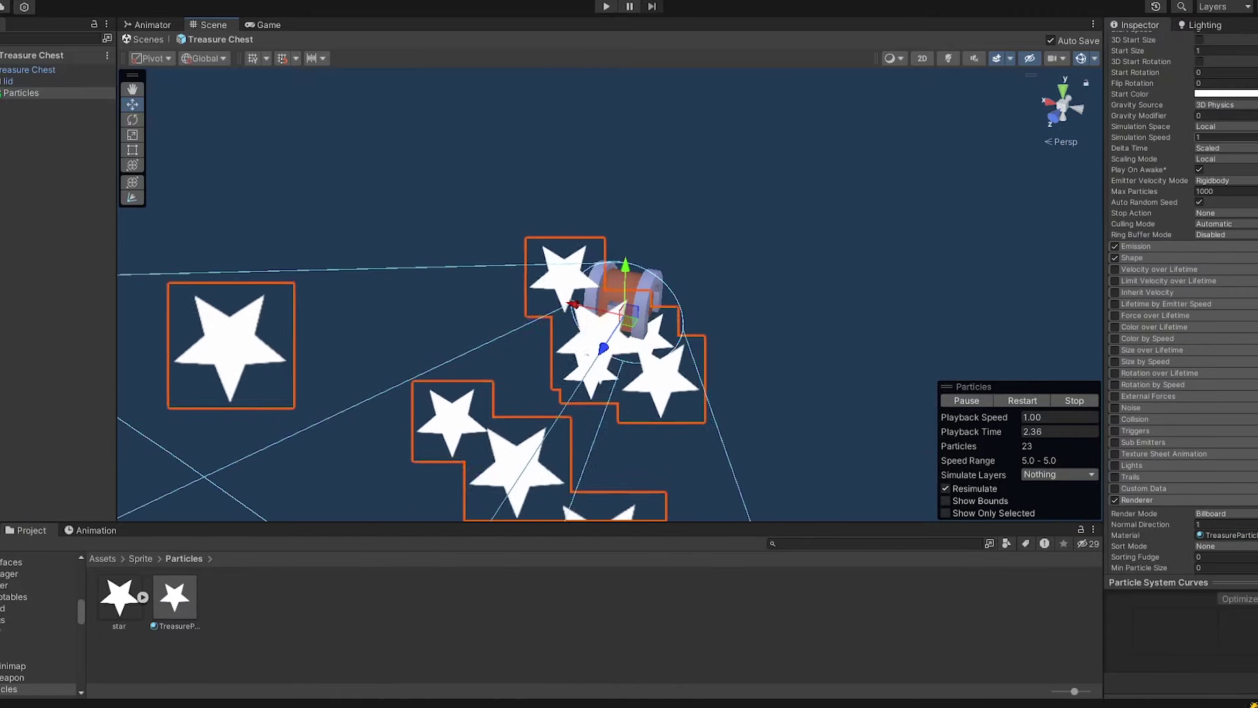
pyautogui.click(1225, 93)
pyautogui.click(1234, 208)
pyautogui.moveTo(1234, 208); pyautogui.dragTo(1192, 168)
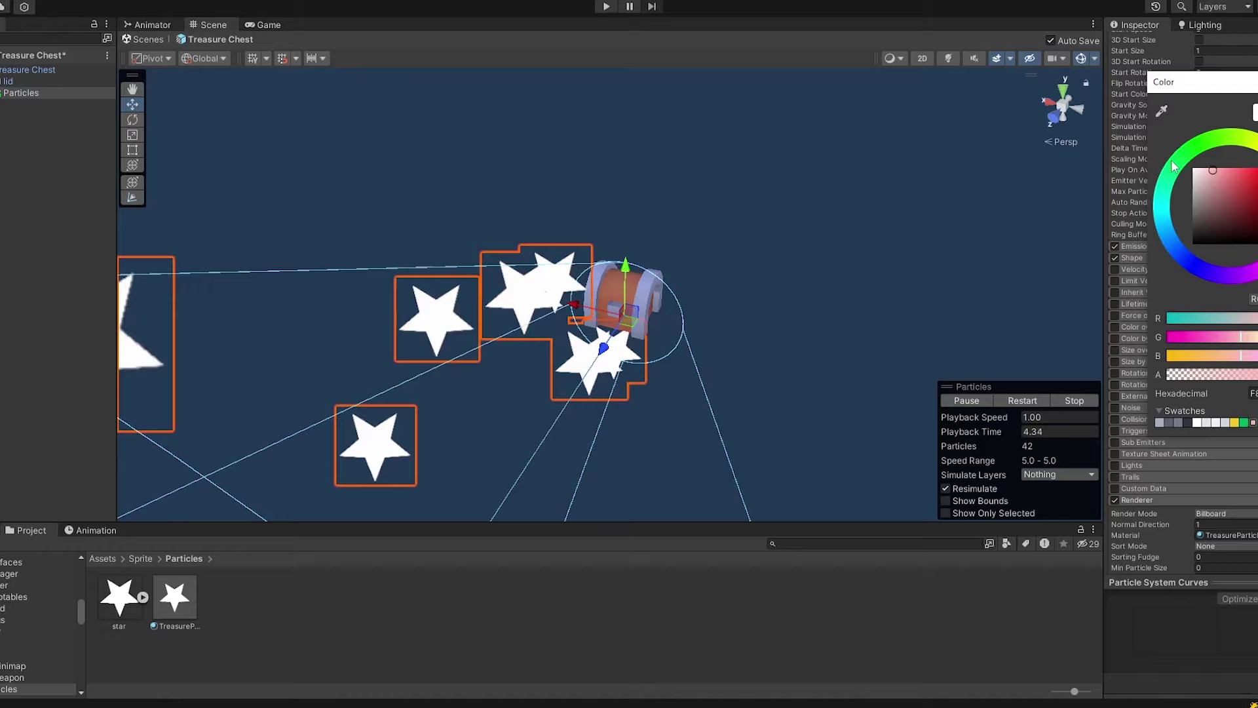
pyautogui.click(1254, 82)
pyautogui.scroll(5, 1190, 174)
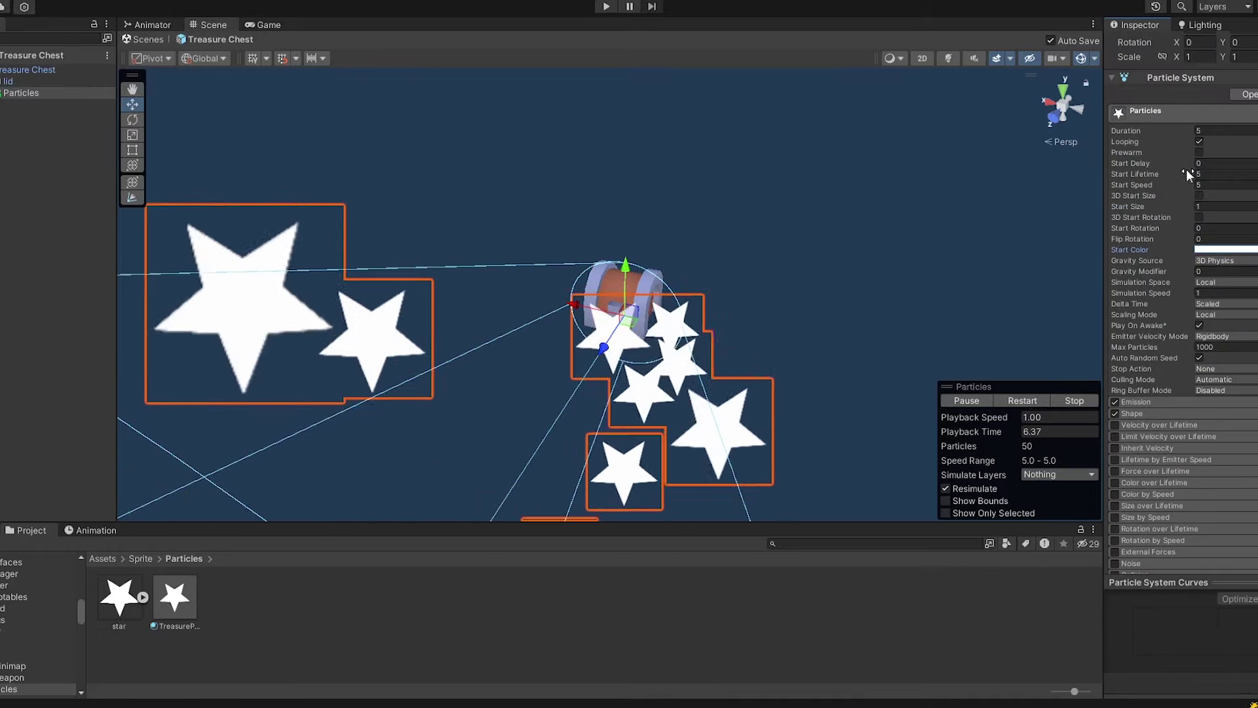
# - Switch the particles' Start Color to Random Between Two Colors and make the first color bright yellow
pyautogui.click(1254, 249)
pyautogui.click(1248, 289)
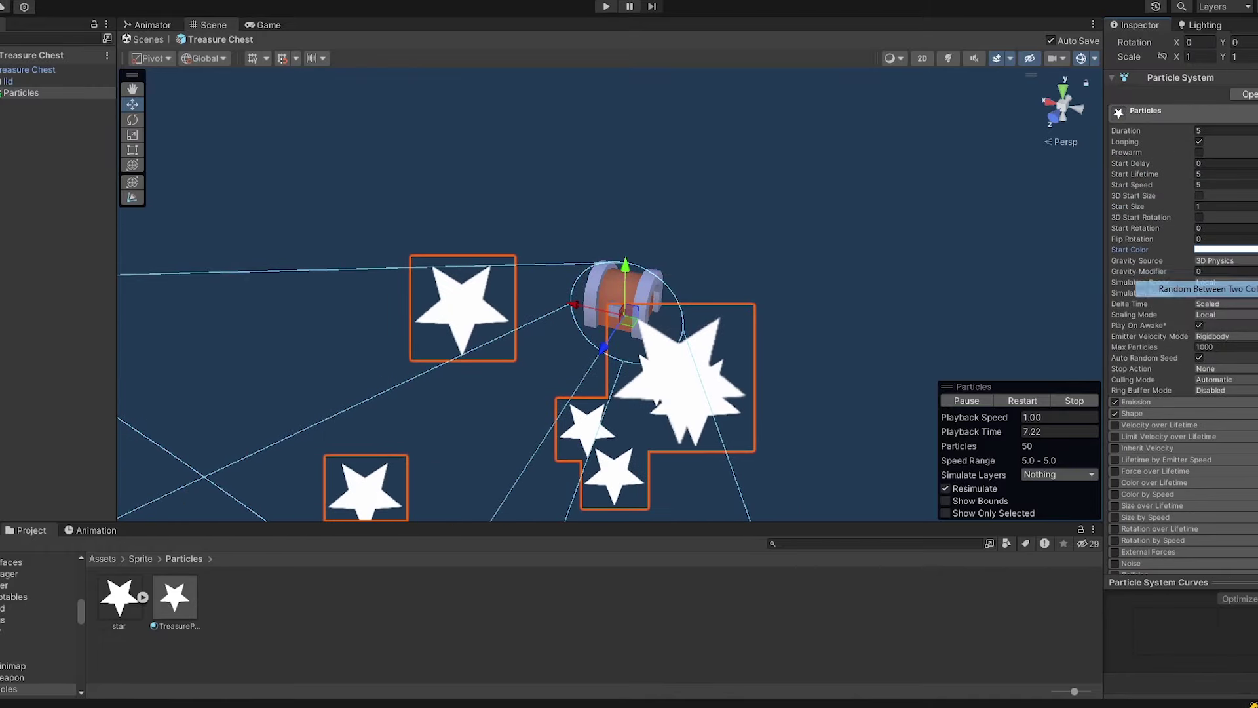
pyautogui.click(1222, 251)
pyautogui.click(1251, 292)
pyautogui.moveTo(1245, 331); pyautogui.dragTo(1257, 320)
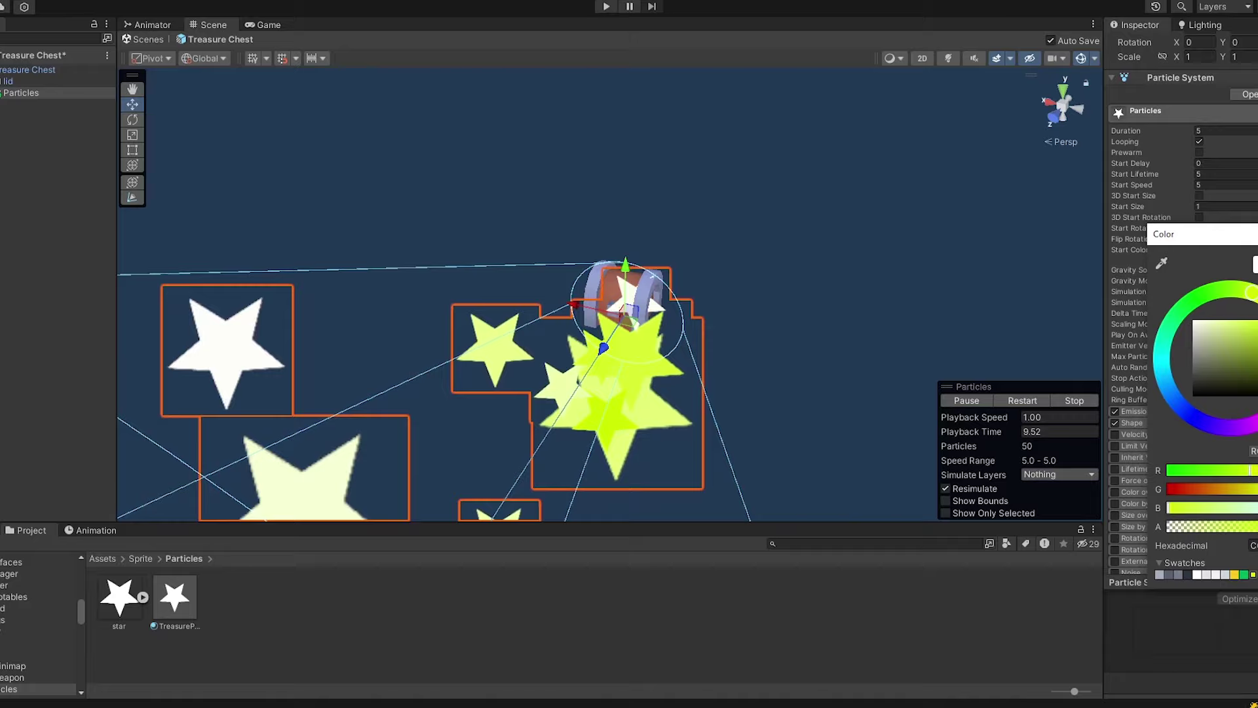
pyautogui.click(1257, 296)
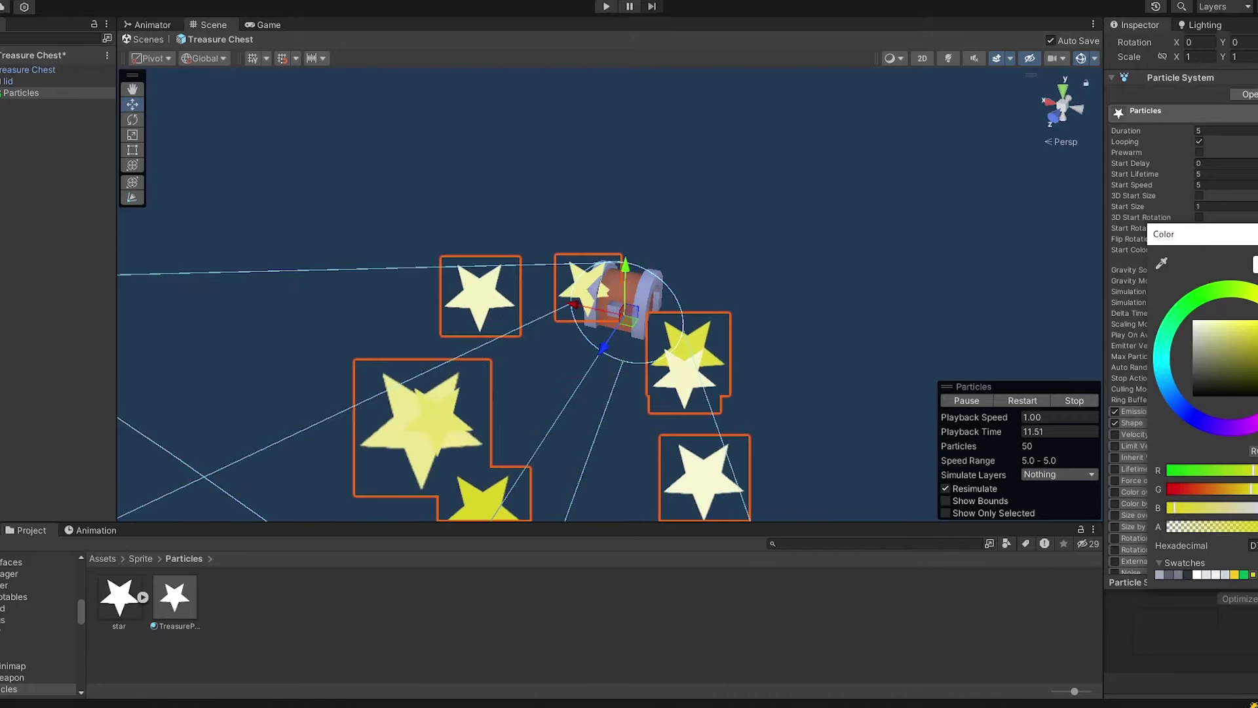
pyautogui.click(1257, 234)
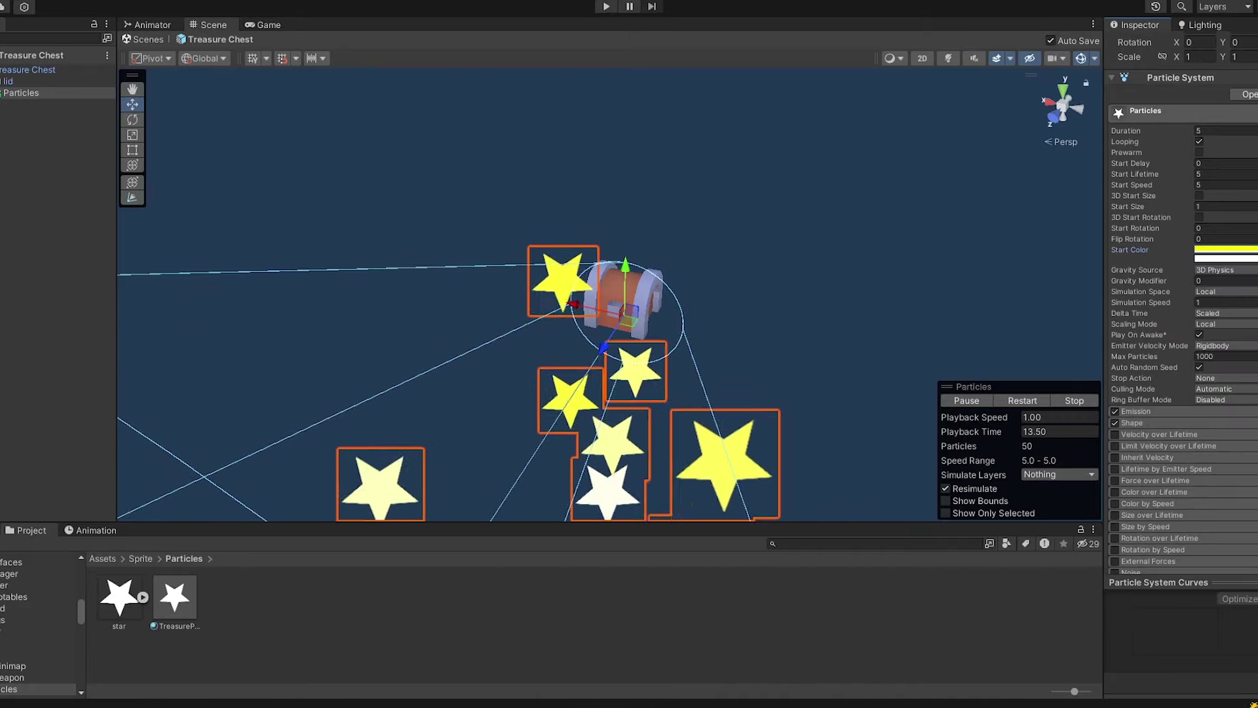
# - Make the second Start Color of the particles orange
pyautogui.click(1227, 259)
pyautogui.click(1257, 314)
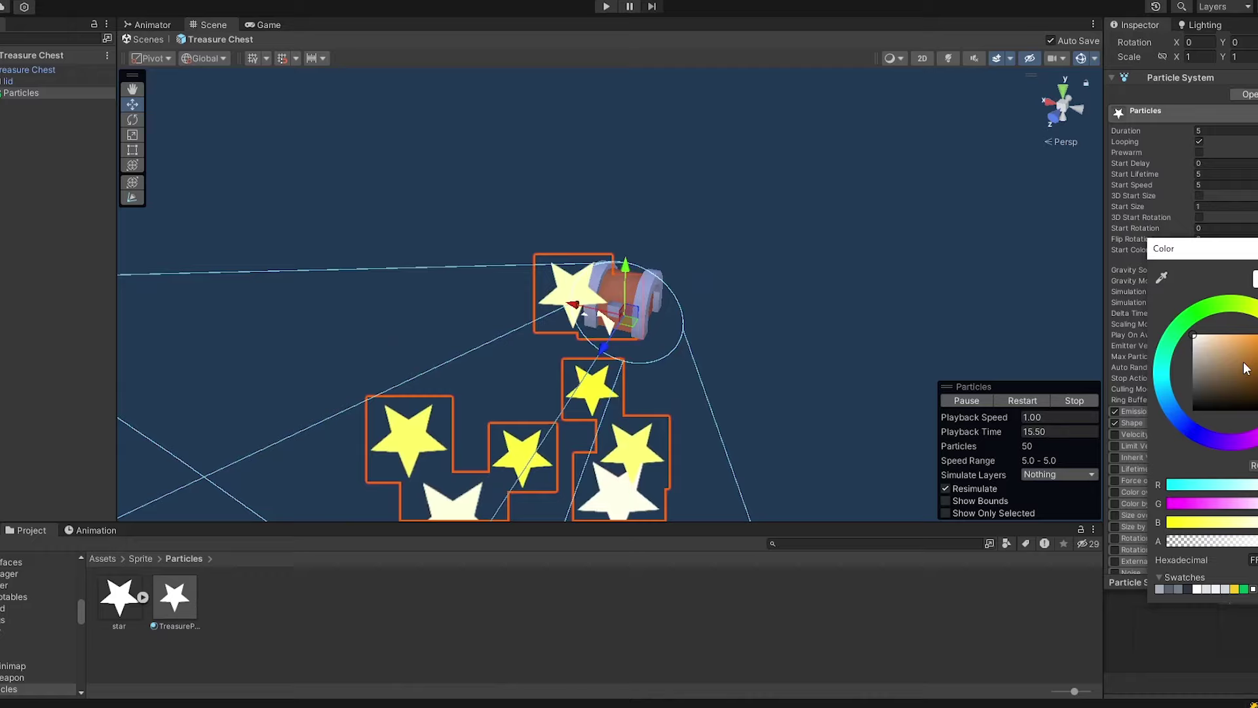
pyautogui.moveTo(1245, 367); pyautogui.dragTo(1257, 334)
pyautogui.click(1257, 248)
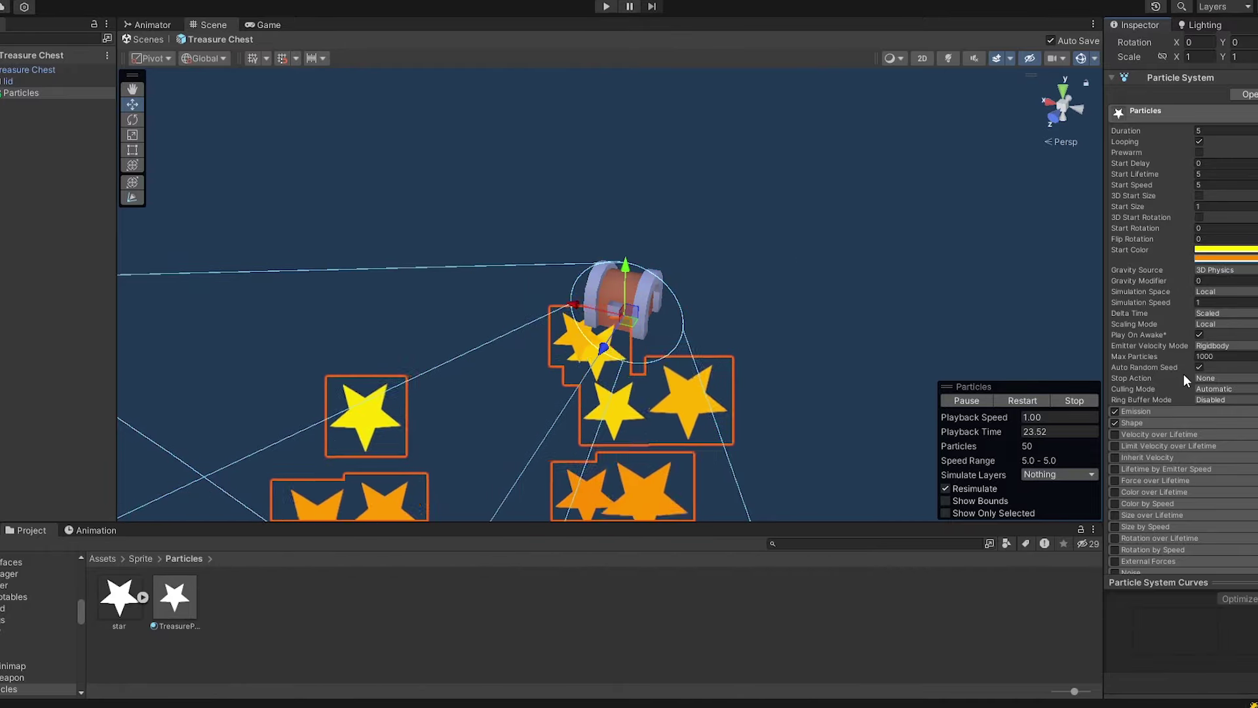
pyautogui.click(1163, 421)
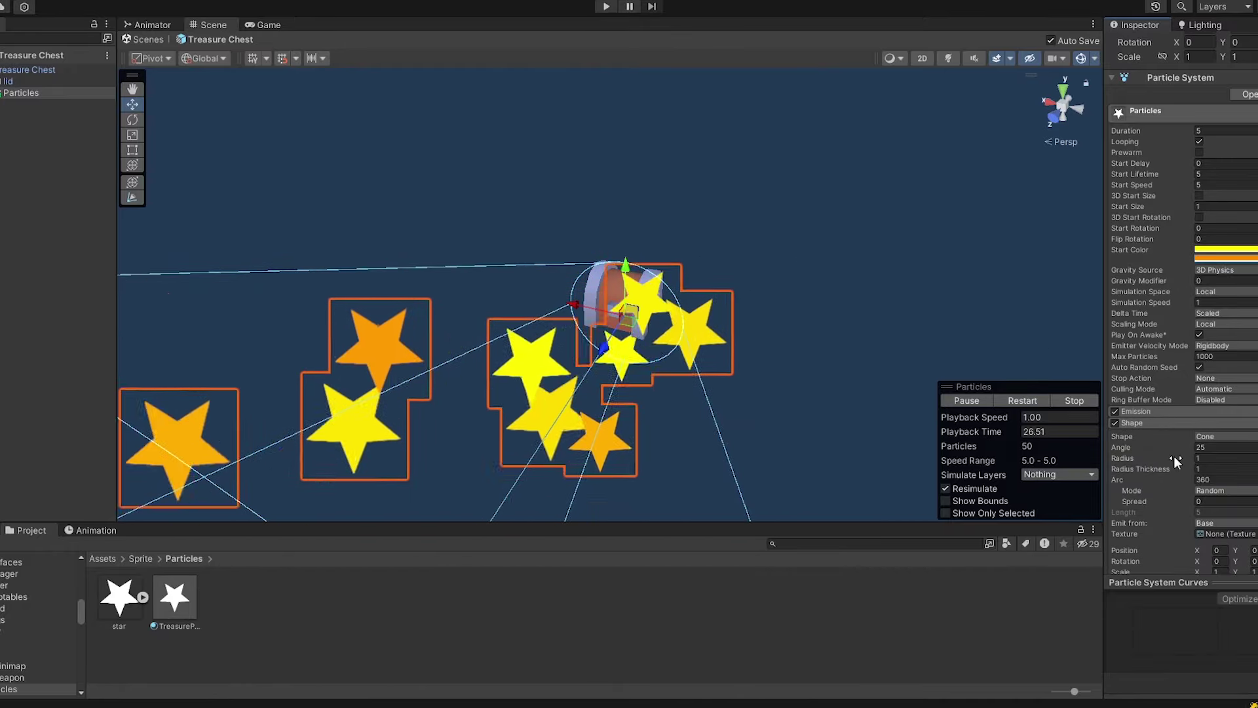
pyautogui.click(1153, 419)
pyautogui.click(1151, 412)
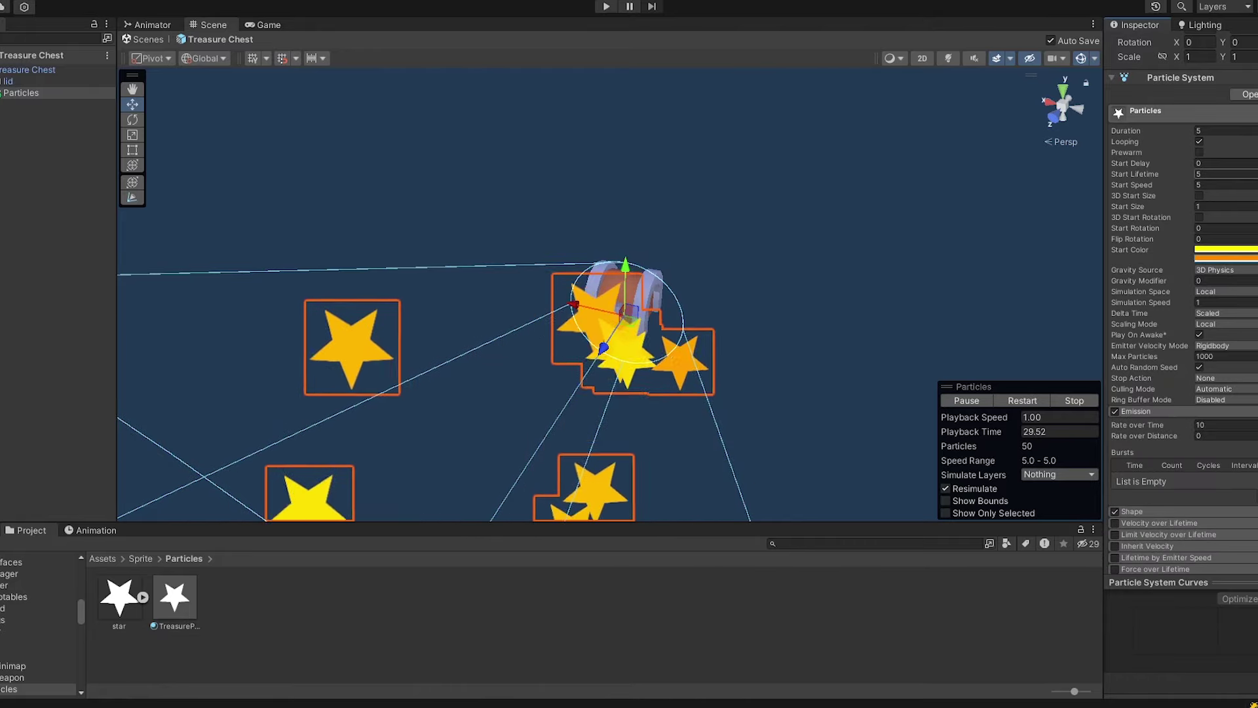
# - Set the particles' Start Speed to Random Between Two Constants, ranging from 0.1 to 0.2
pyautogui.click(1254, 185)
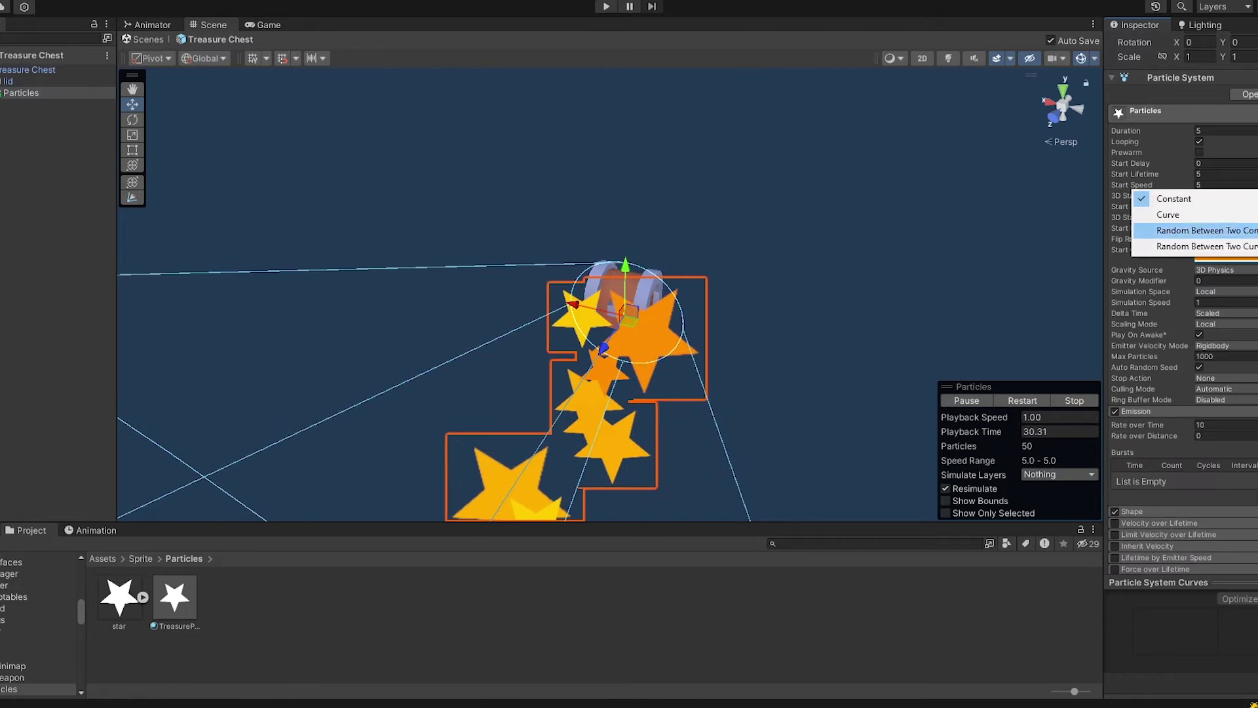
pyautogui.click(1205, 230)
pyautogui.click(1199, 185)
pyautogui.write('0.1')
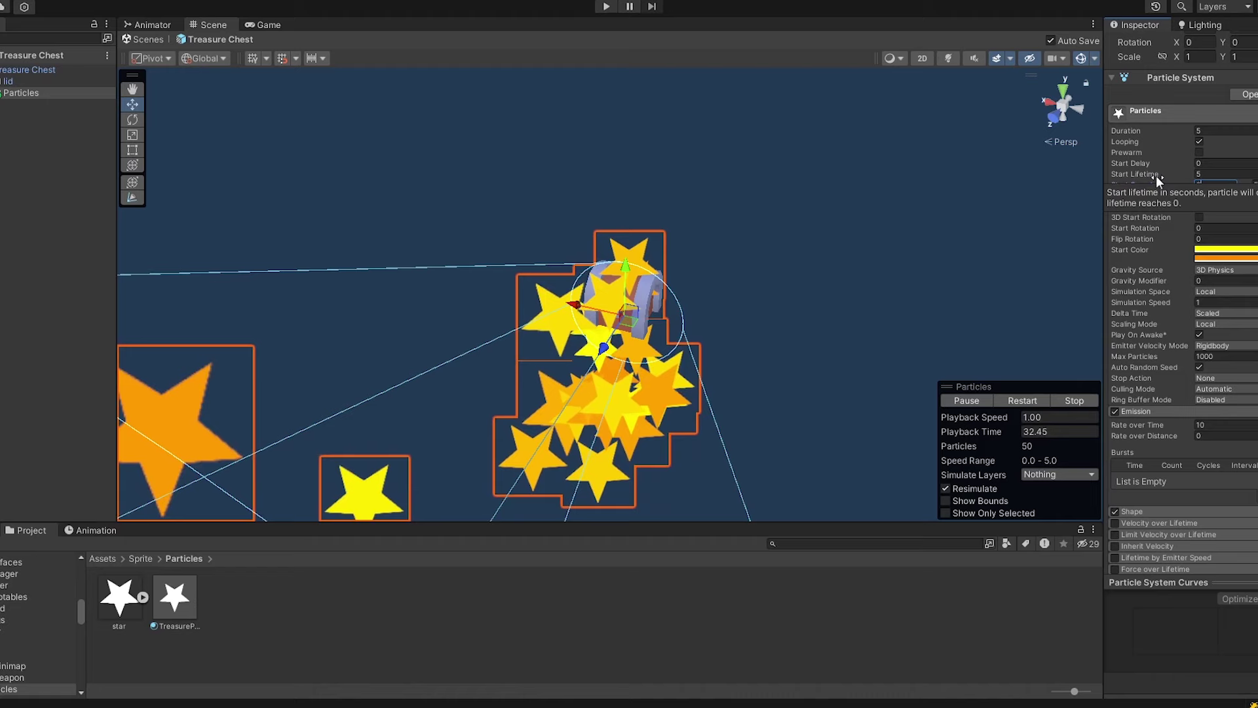
pyautogui.press('Tab')
pyautogui.press('Tab')
pyautogui.write('0')
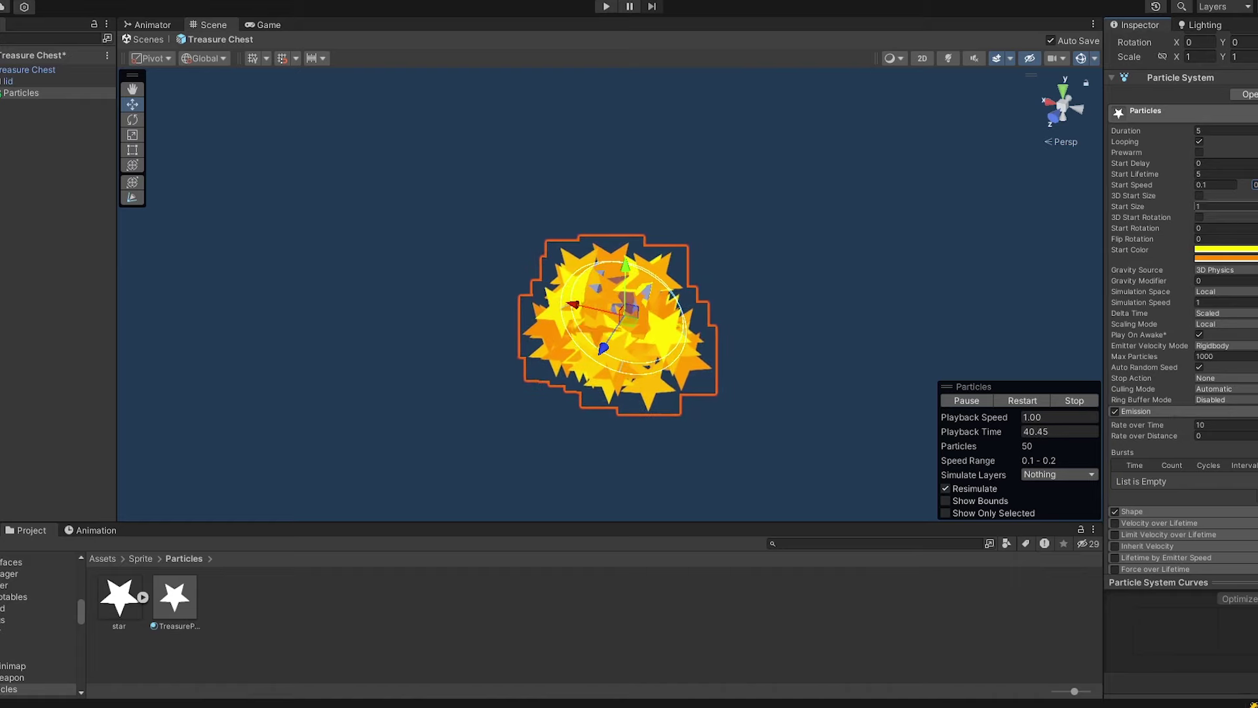
# - Set the particles' Start Size to Random Between Two Constants, ranging from 0.1 to 0.2
pyautogui.click(1253, 206)
pyautogui.click(1179, 247)
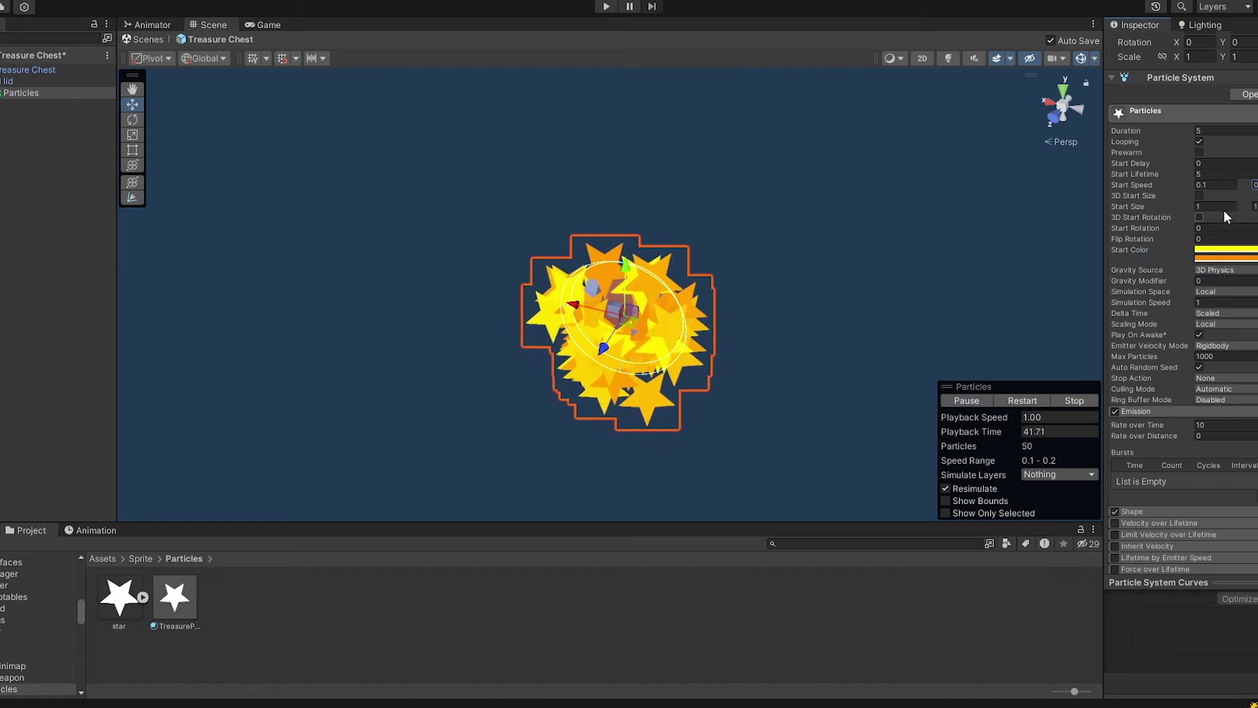
pyautogui.click(1221, 204)
pyautogui.write('0.2')
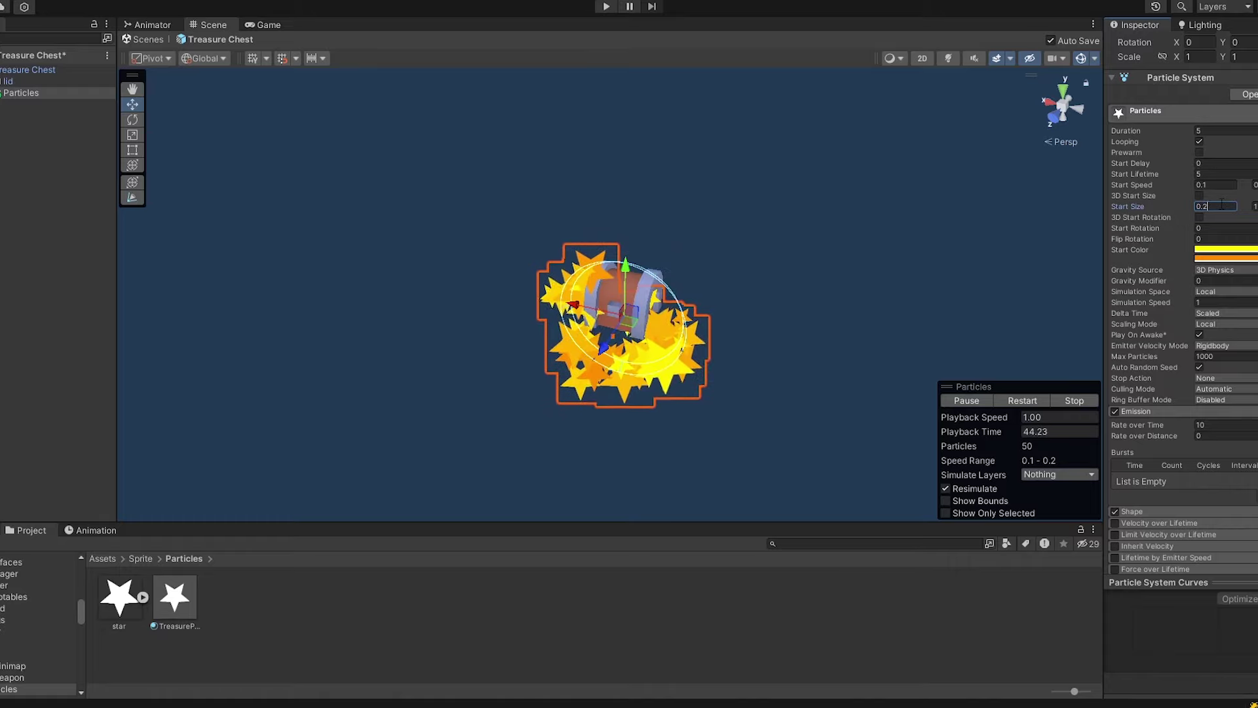
pyautogui.press('BackSpace')
pyautogui.write('1')
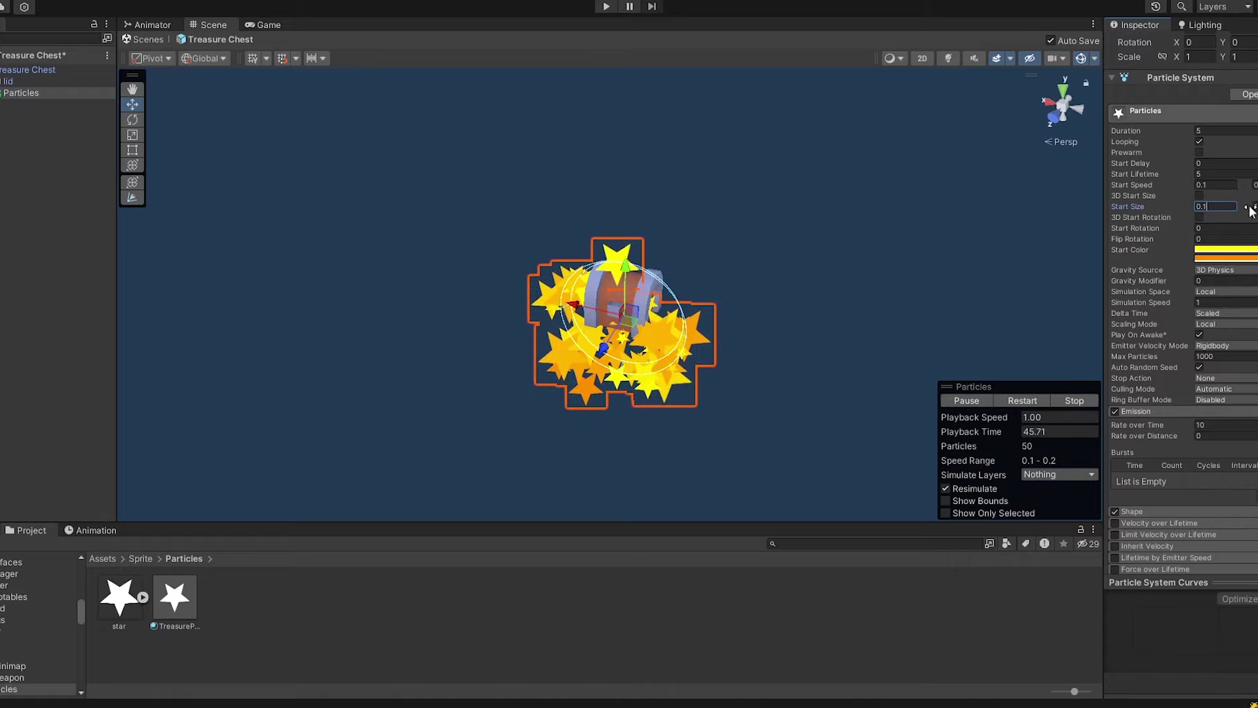
pyautogui.click(1252, 206)
pyautogui.write('0')
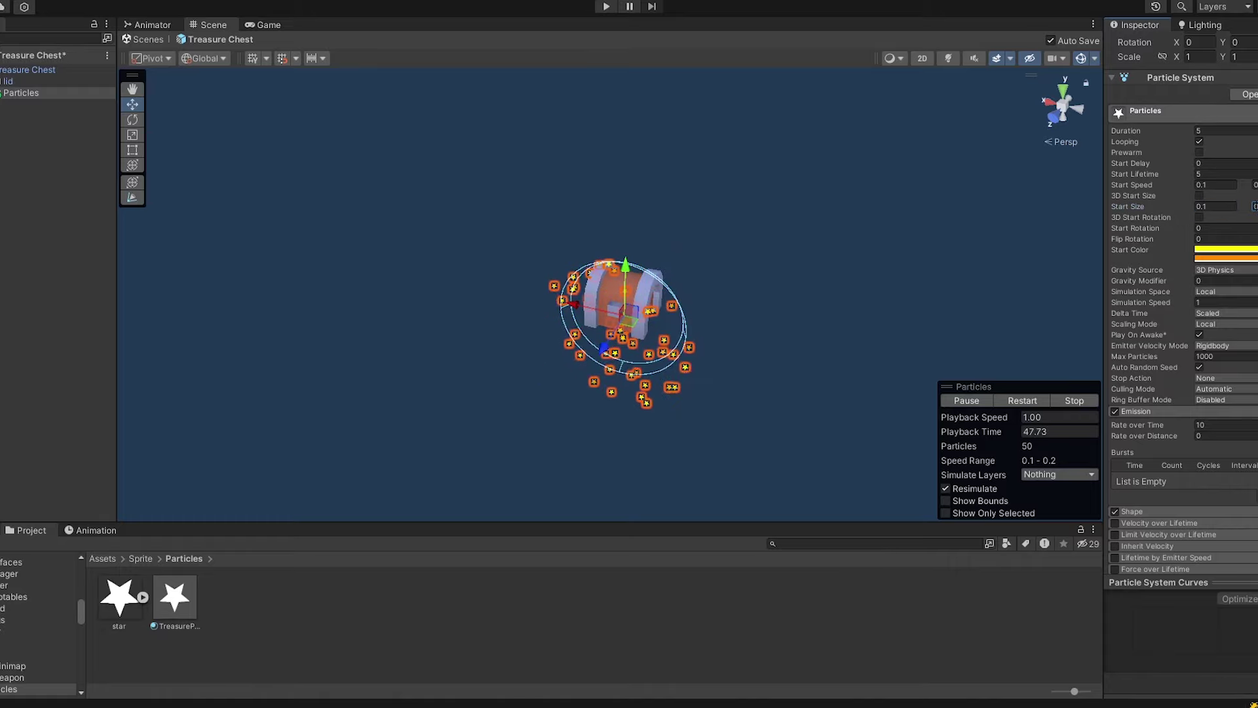
pyautogui.write('.2')
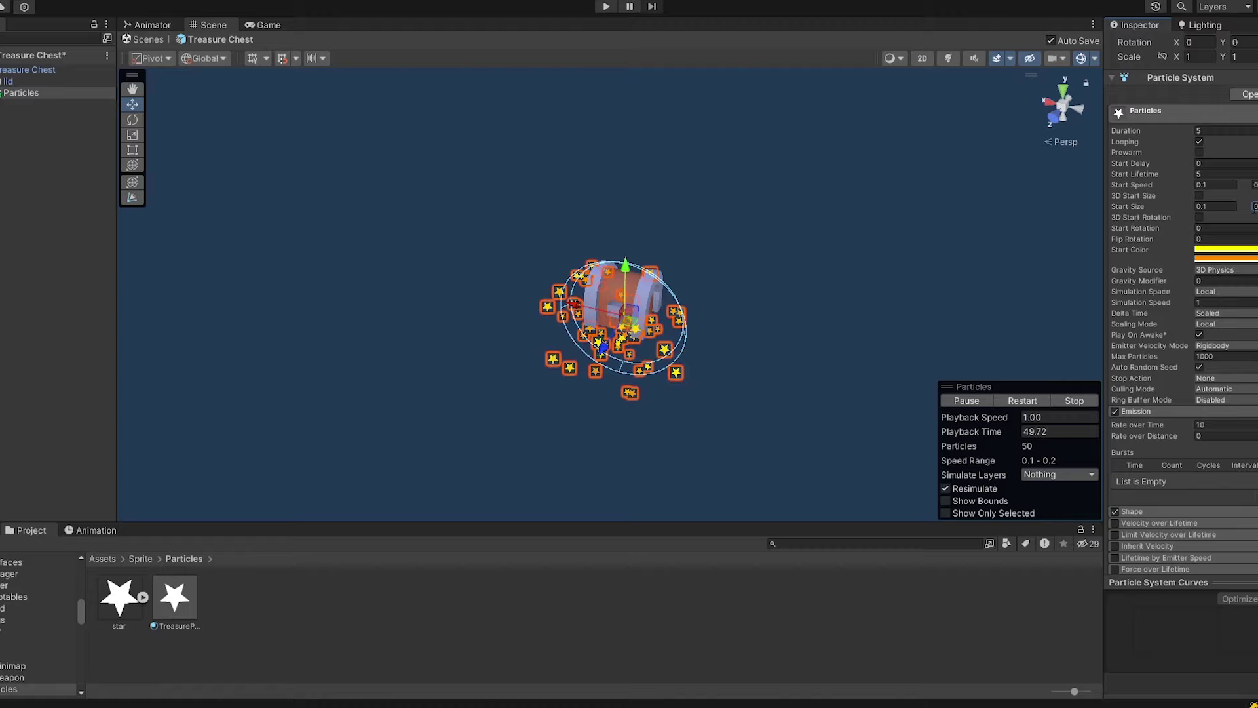
# - Collapse the Emission module and enable the Color over Lifetime module with its settings expanded
pyautogui.moveTo(771, 391); pyautogui.dragTo(744, 387, button='right')
pyautogui.moveTo(744, 387); pyautogui.dragTo(749, 319, button='middle')
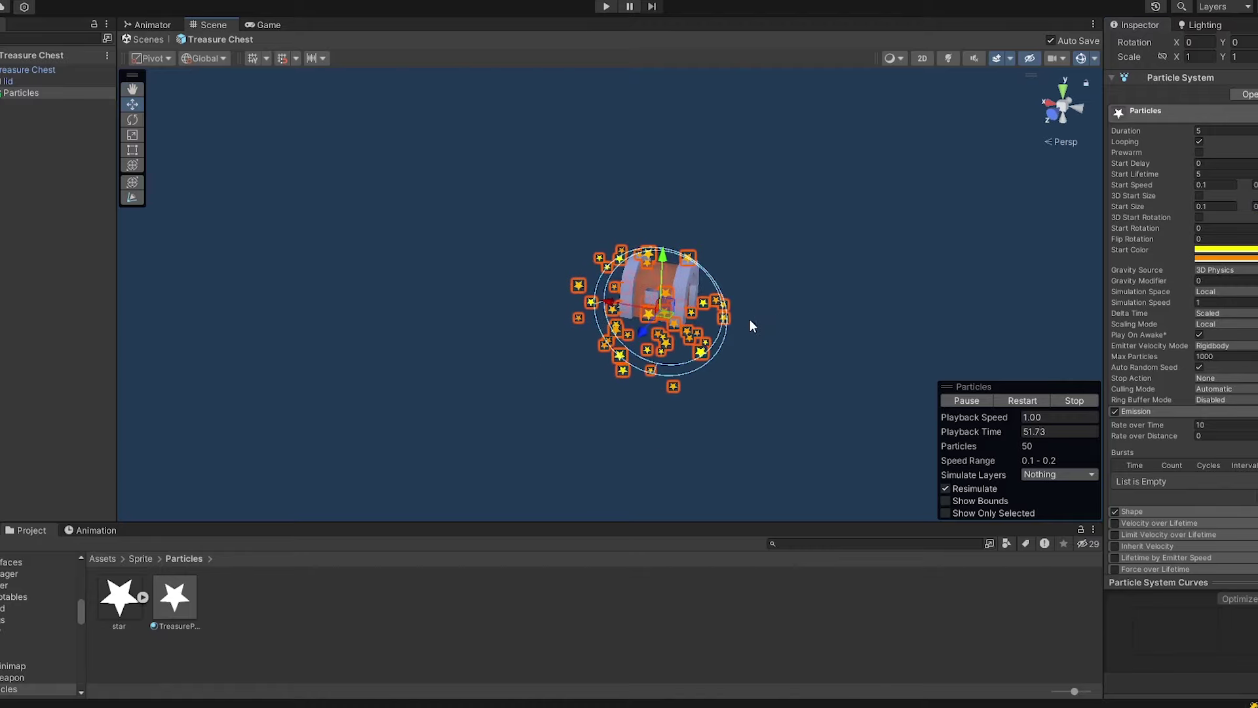
pyautogui.moveTo(748, 318); pyautogui.dragTo(791, 303, button='right')
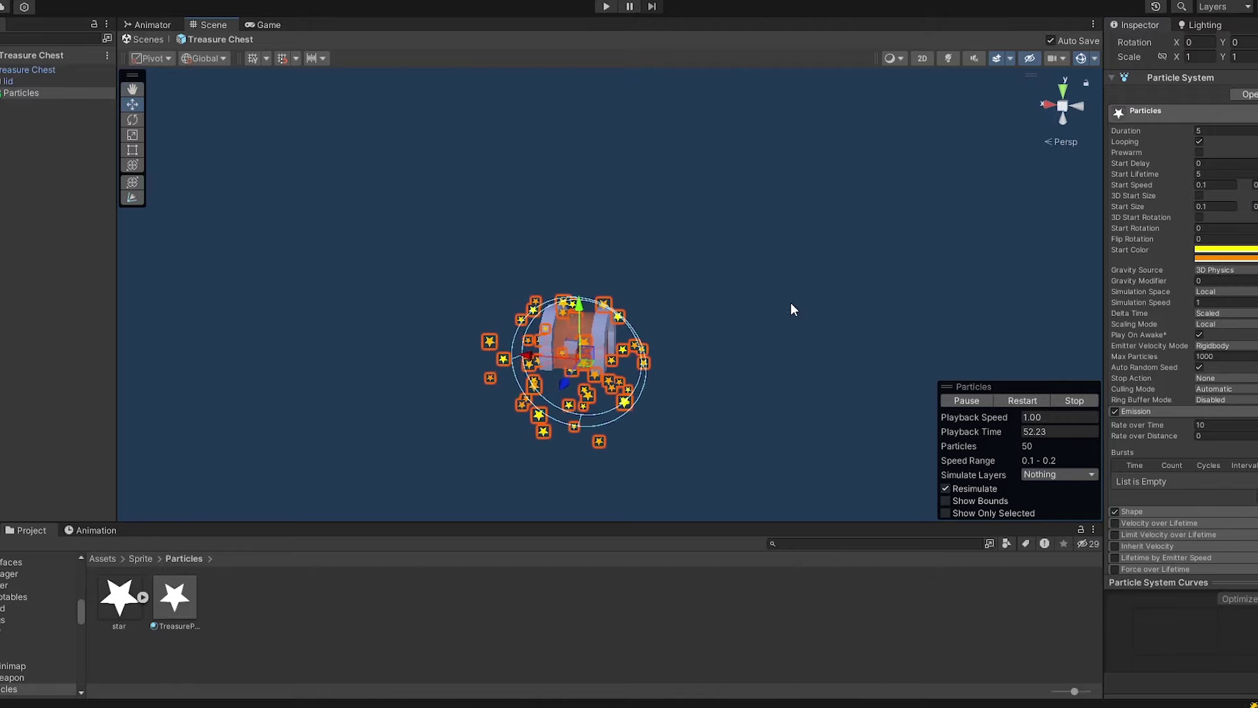
pyautogui.click(1149, 411)
pyautogui.scroll(-3, 1153, 459)
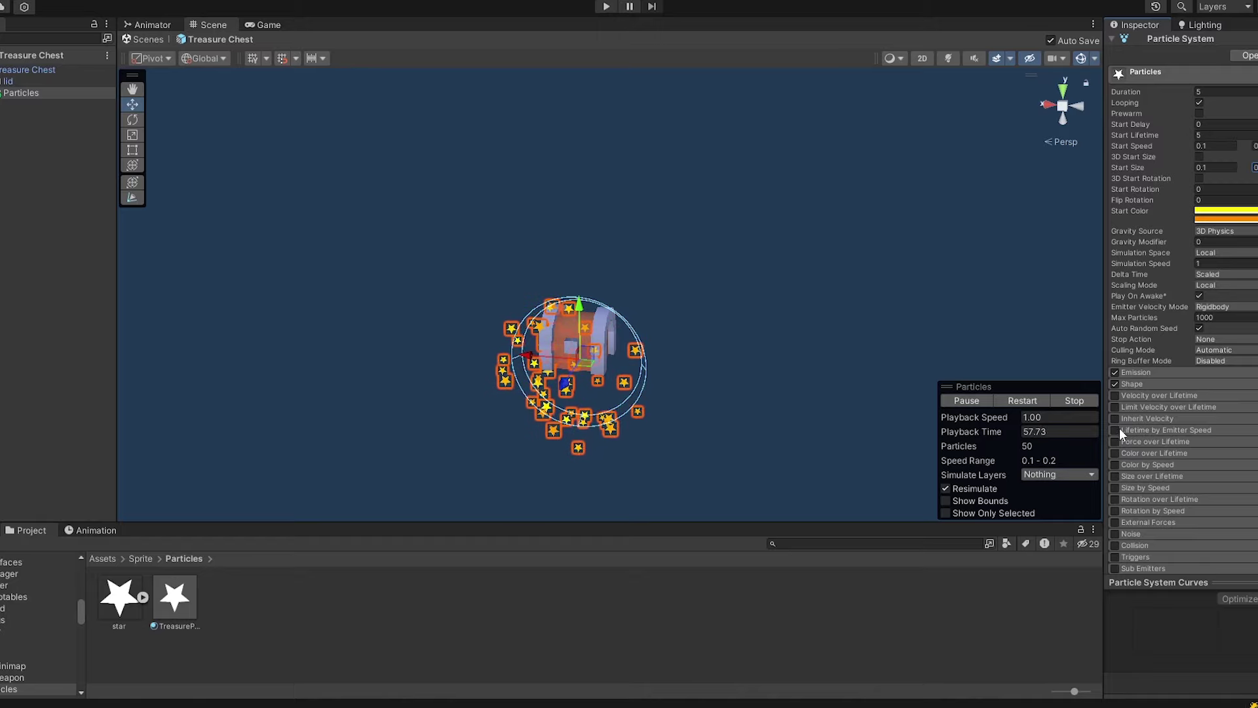
pyautogui.scroll(-3, 1127, 469)
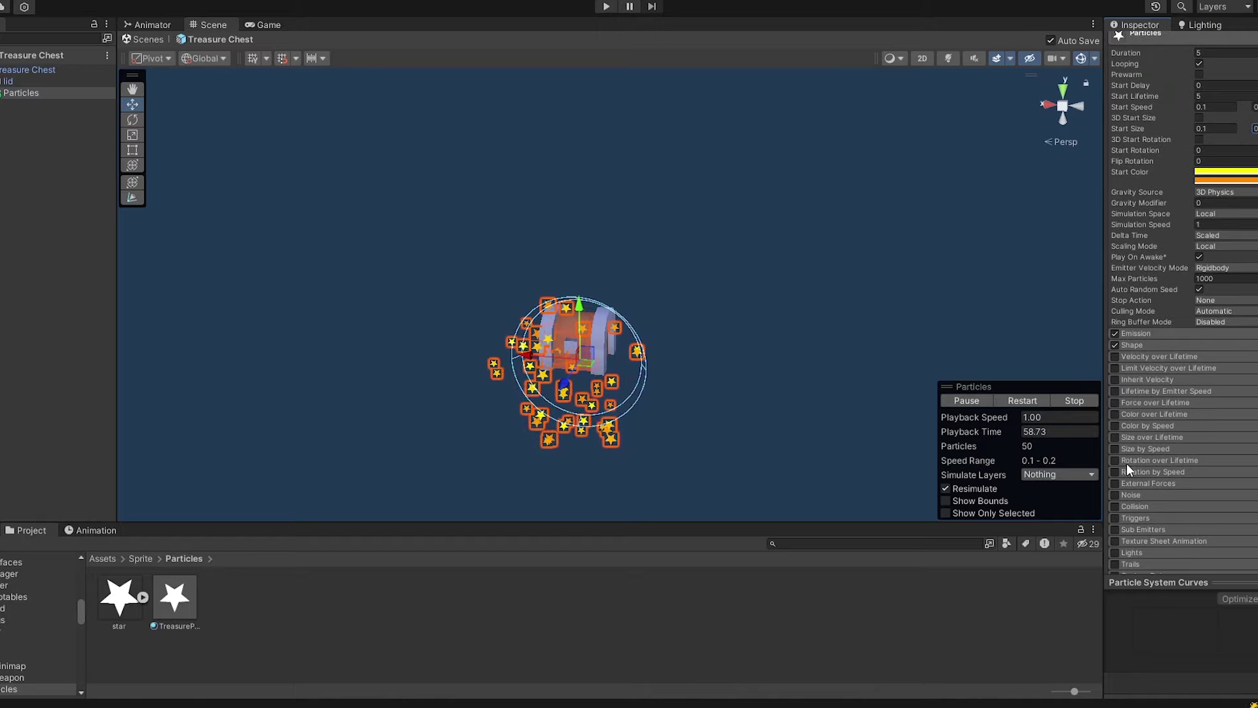
pyautogui.click(1113, 416)
pyautogui.click(1138, 411)
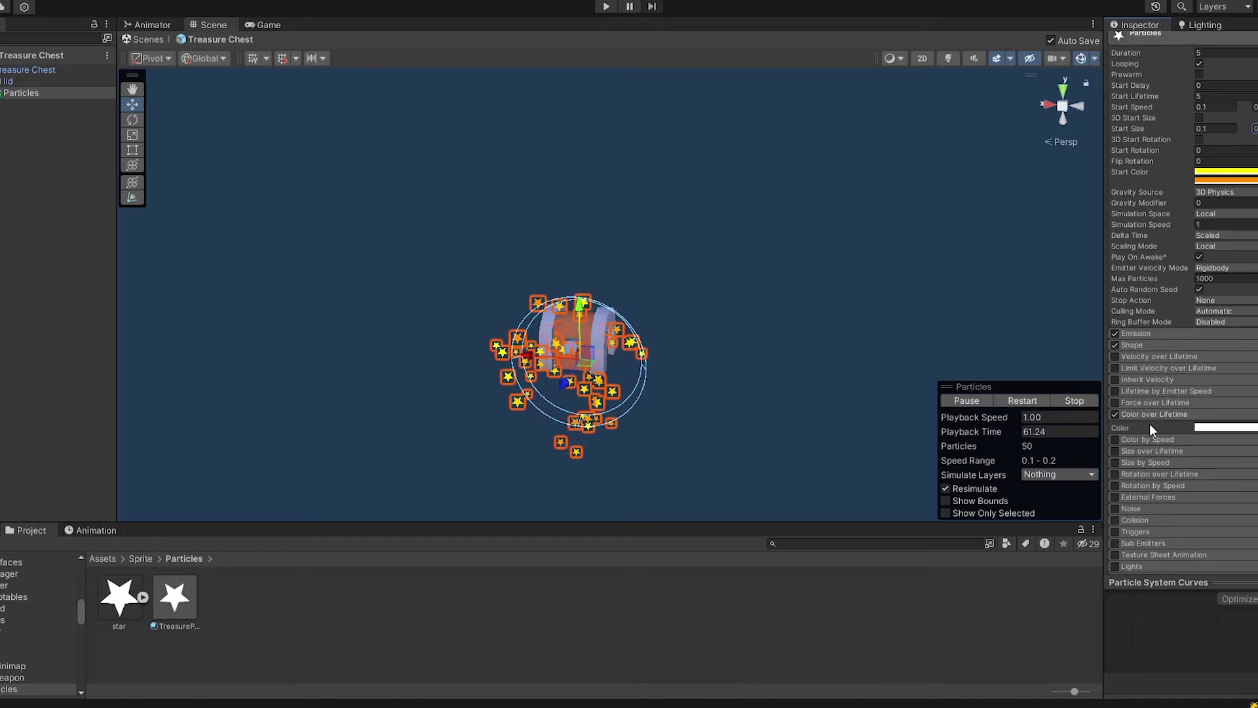
# - Add an alpha key at 25% to the Color over Lifetime gradient and set the starting key's alpha to 0
pyautogui.click(1206, 428)
pyautogui.click(721, 404)
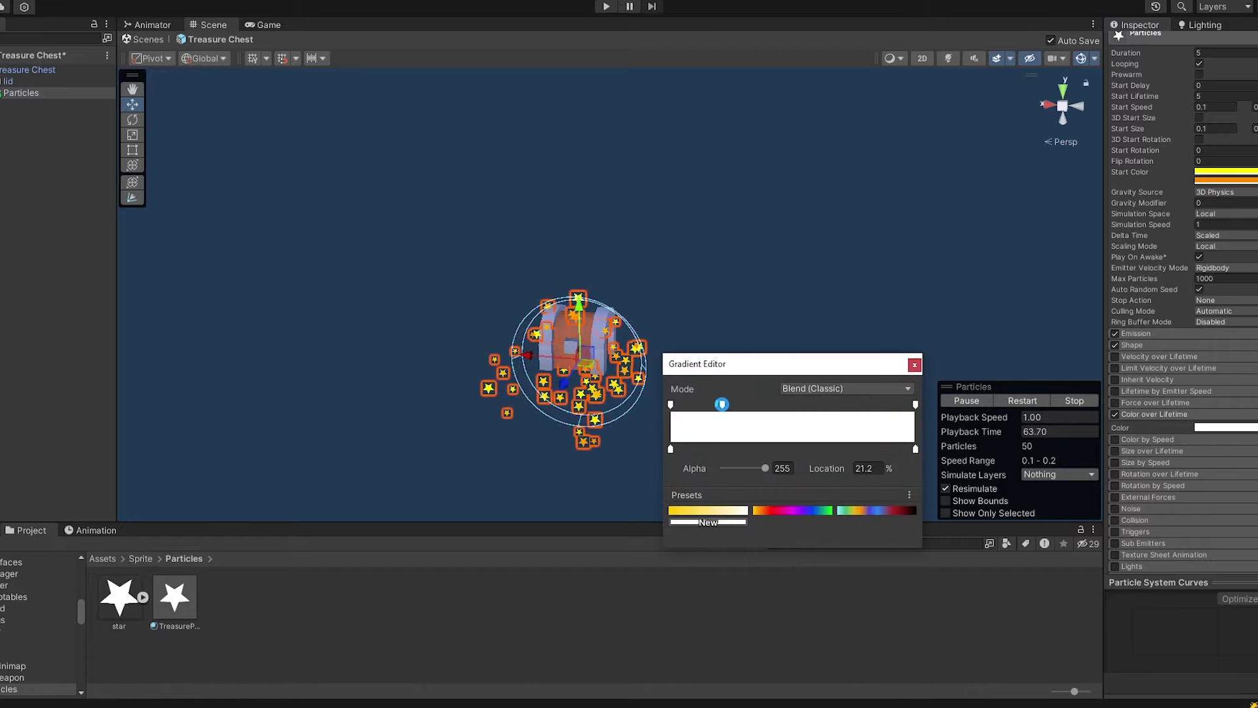
pyautogui.click(864, 468)
pyautogui.write('25')
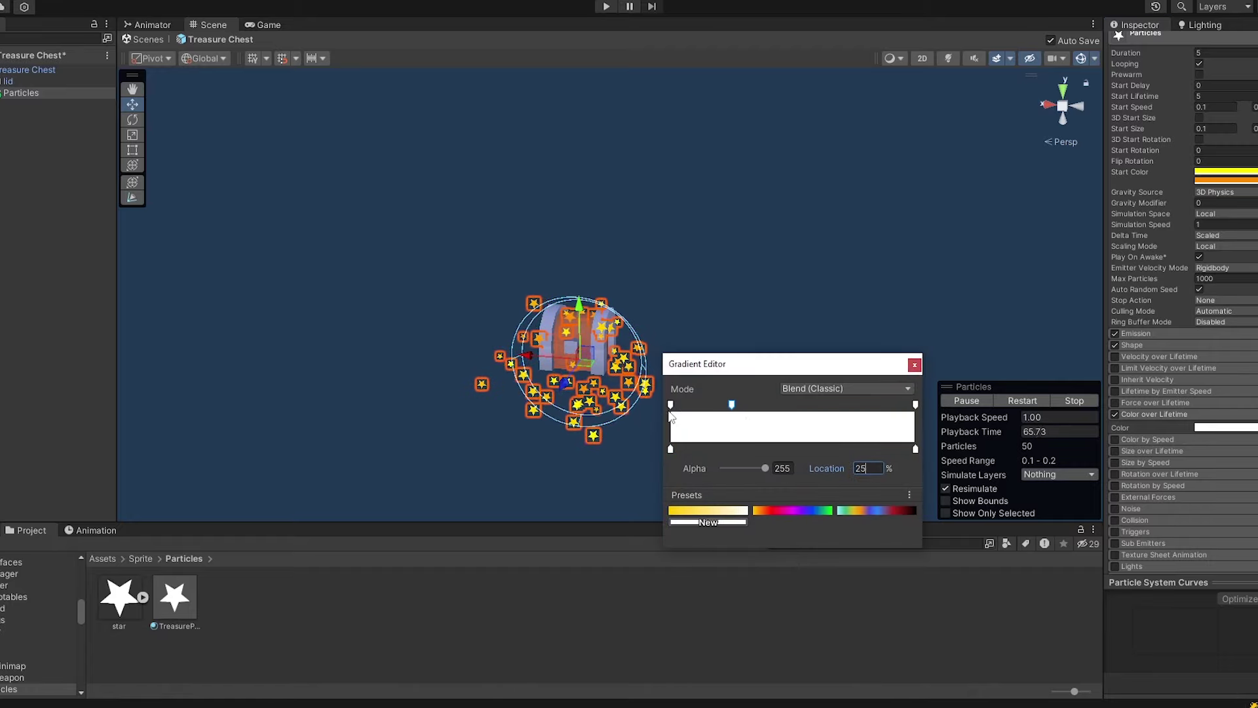
pyautogui.click(670, 405)
pyautogui.moveTo(764, 468); pyautogui.dragTo(719, 468)
# - Add an alpha key at 75% to the Color over Lifetime gradient and set the end key's alpha to 0
pyautogui.moveTo(915, 405); pyautogui.dragTo(865, 405)
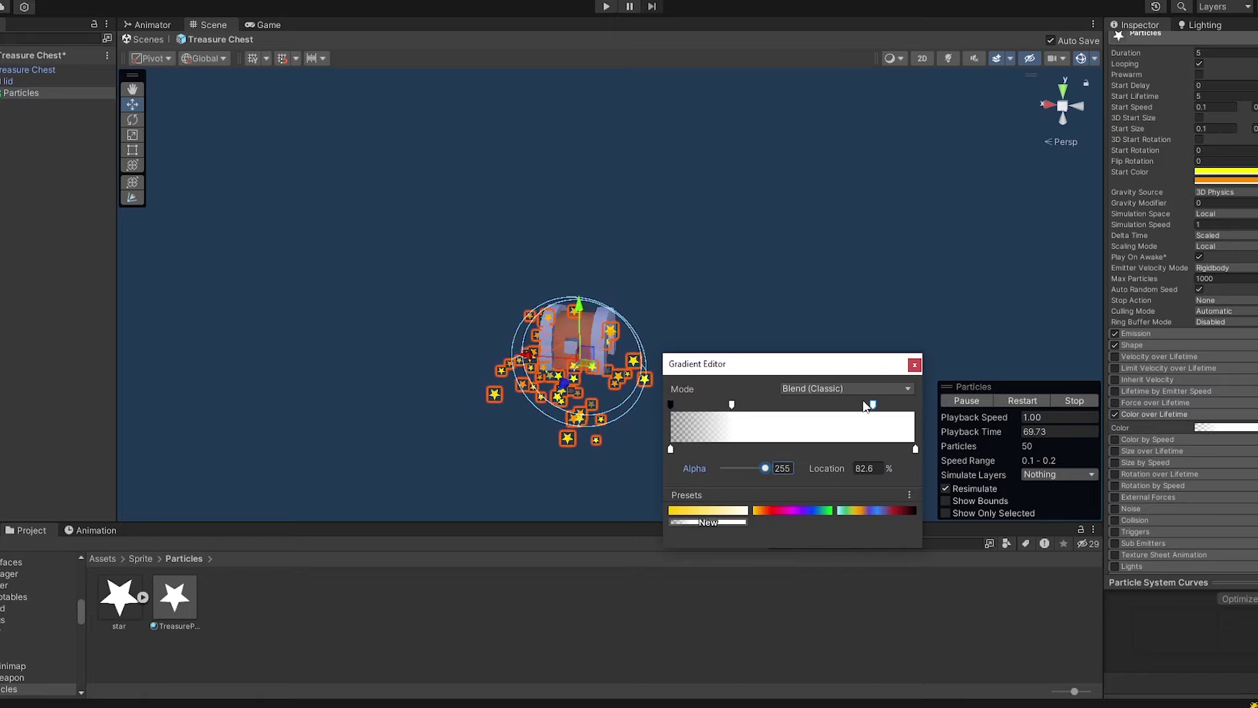
pyautogui.hotkey('ctrl', 's')
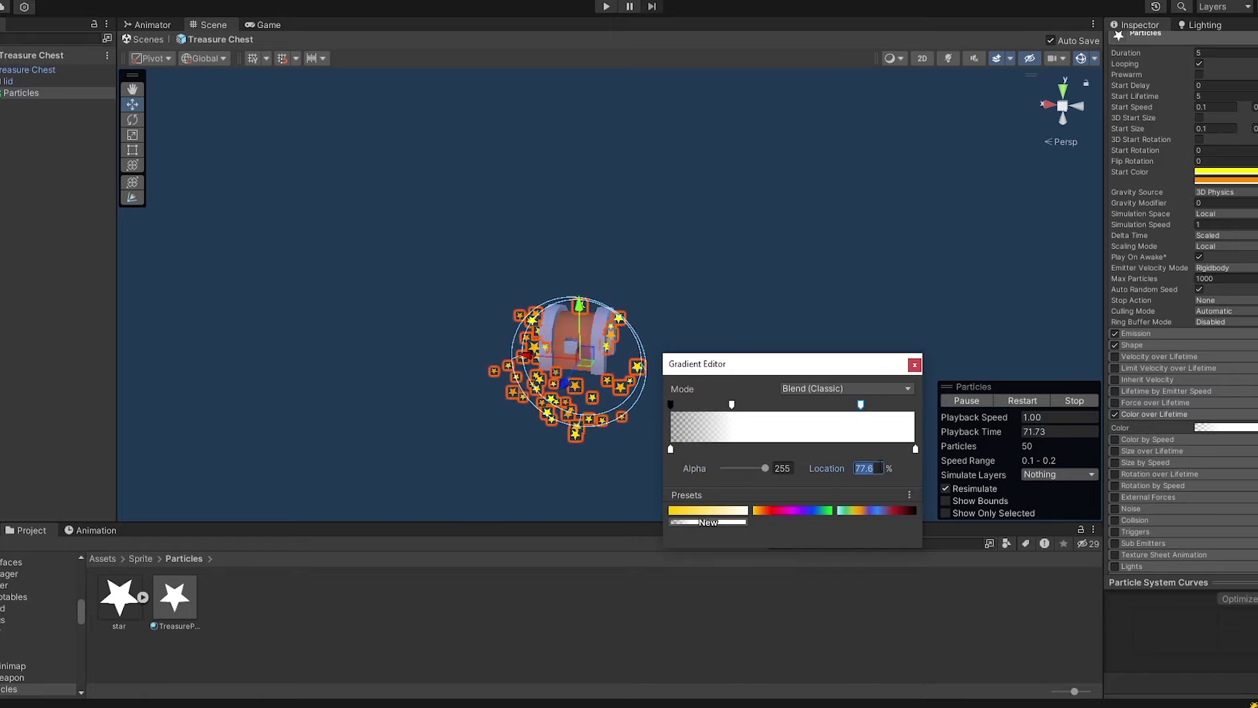
pyautogui.write('75')
pyautogui.moveTo(897, 406); pyautogui.dragTo(924, 402)
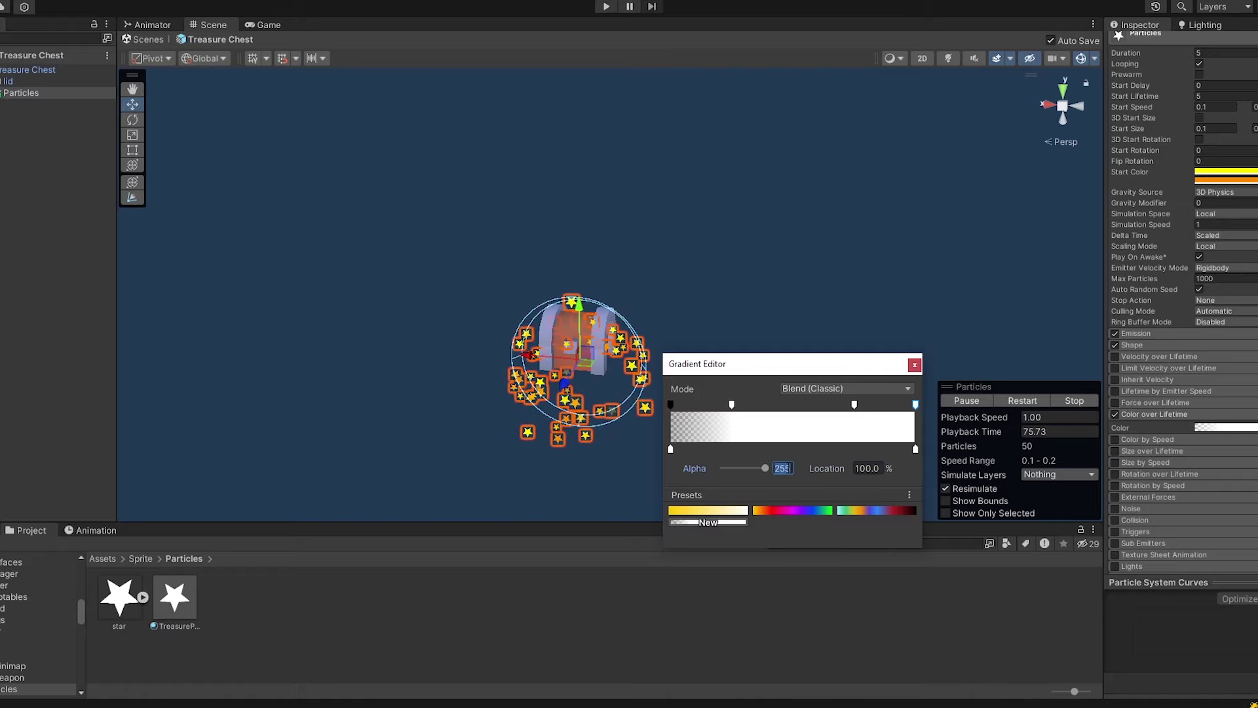
pyautogui.write('0')
pyautogui.moveTo(823, 365); pyautogui.dragTo(789, 364)
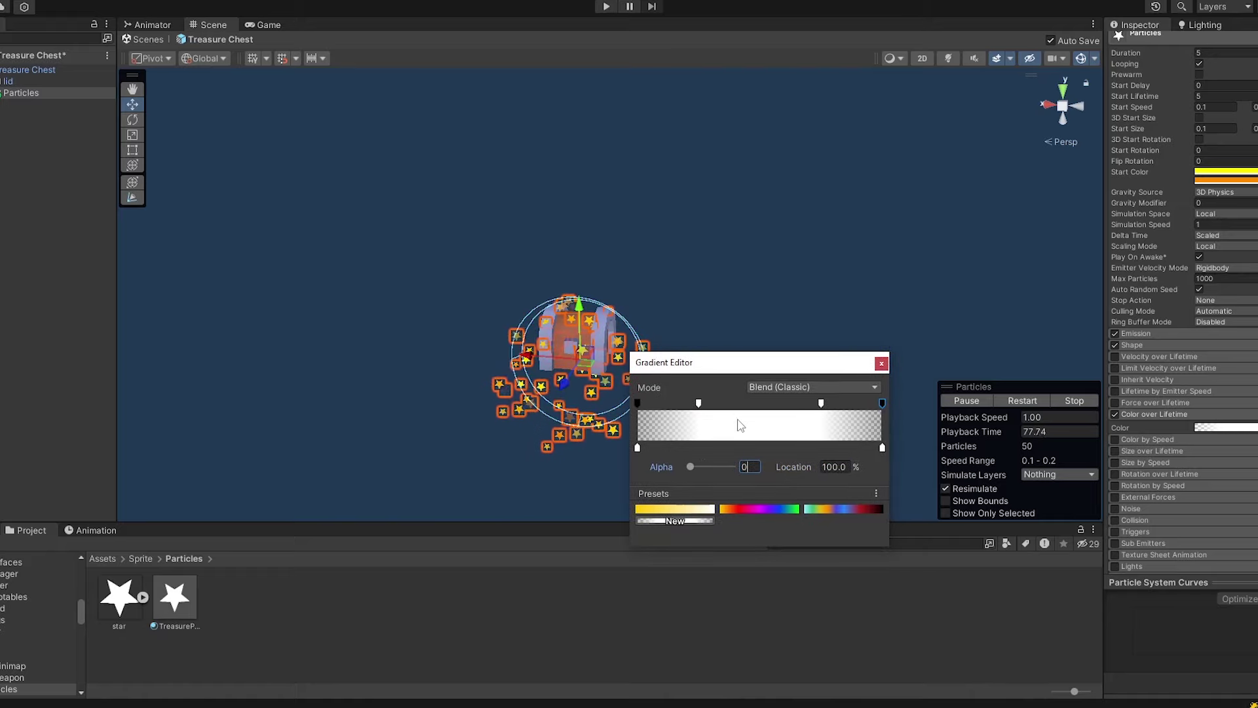
pyautogui.click(881, 363)
# - Expand the particles' Emission module and set Rate over Time to 3
pyautogui.moveTo(555, 385); pyautogui.dragTo(598, 352, button='middle')
pyautogui.scroll(4, 599, 377)
pyautogui.moveTo(621, 423); pyautogui.dragTo(665, 374, button='right')
pyautogui.moveTo(621, 462); pyautogui.dragTo(670, 391, button='middle')
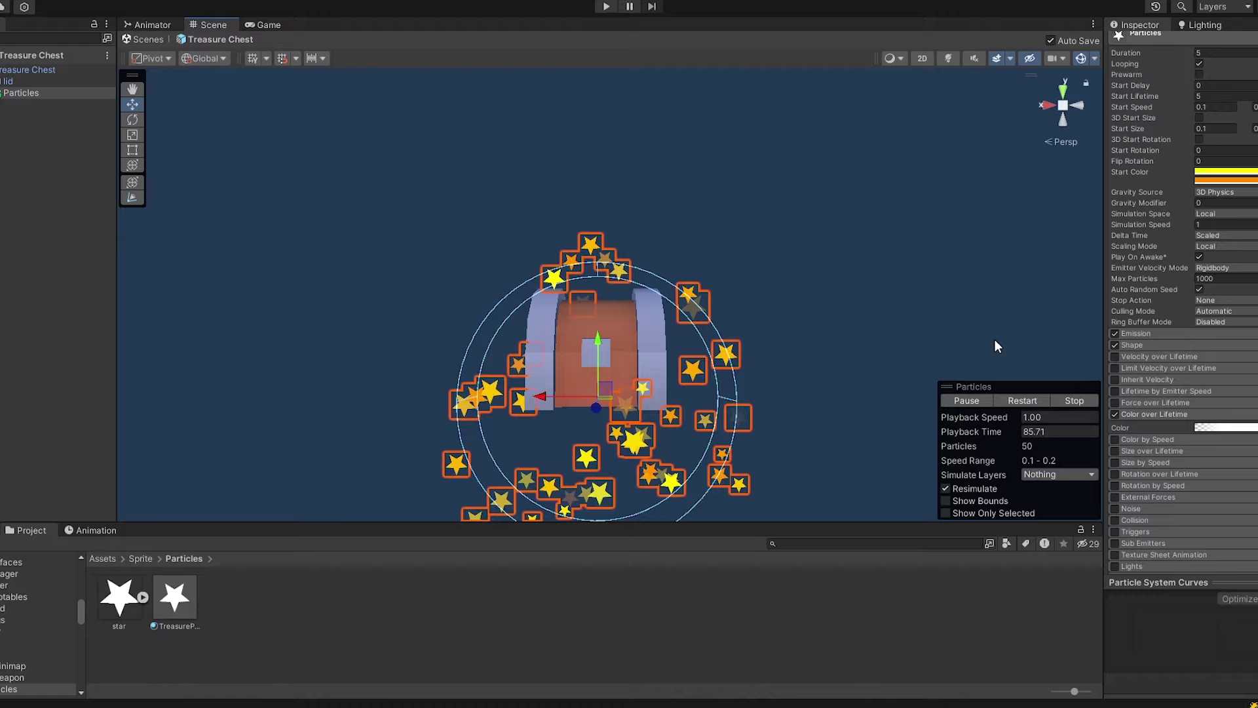
pyautogui.click(1143, 335)
pyautogui.click(1205, 346)
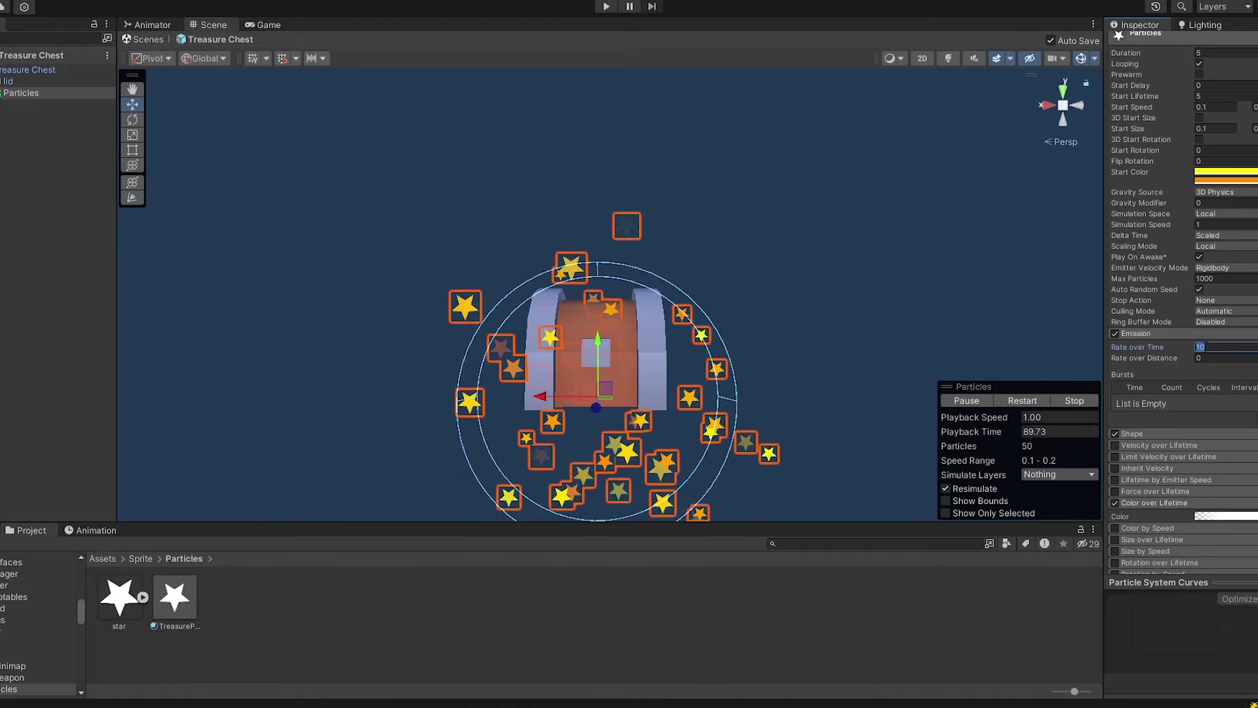
pyautogui.write('3')
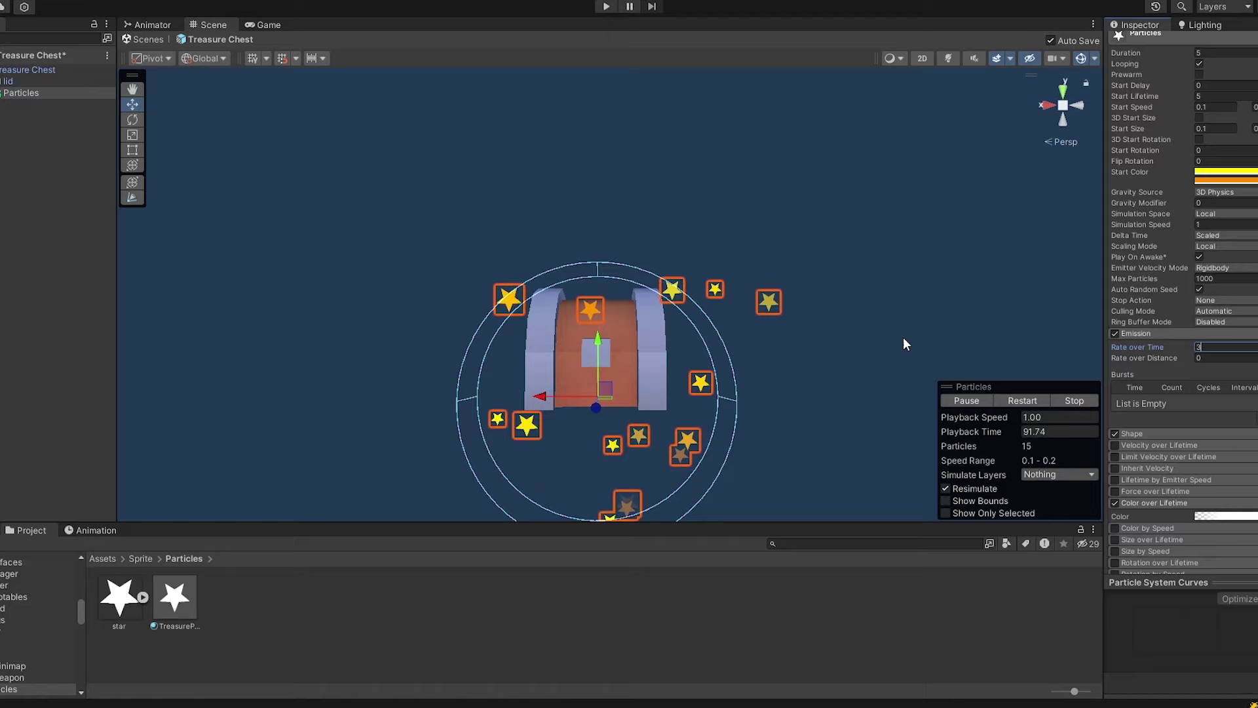
# - Reduce the emission shape's Radius to about 0.37 and raise the particles to the middle of the chest
pyautogui.click(1142, 433)
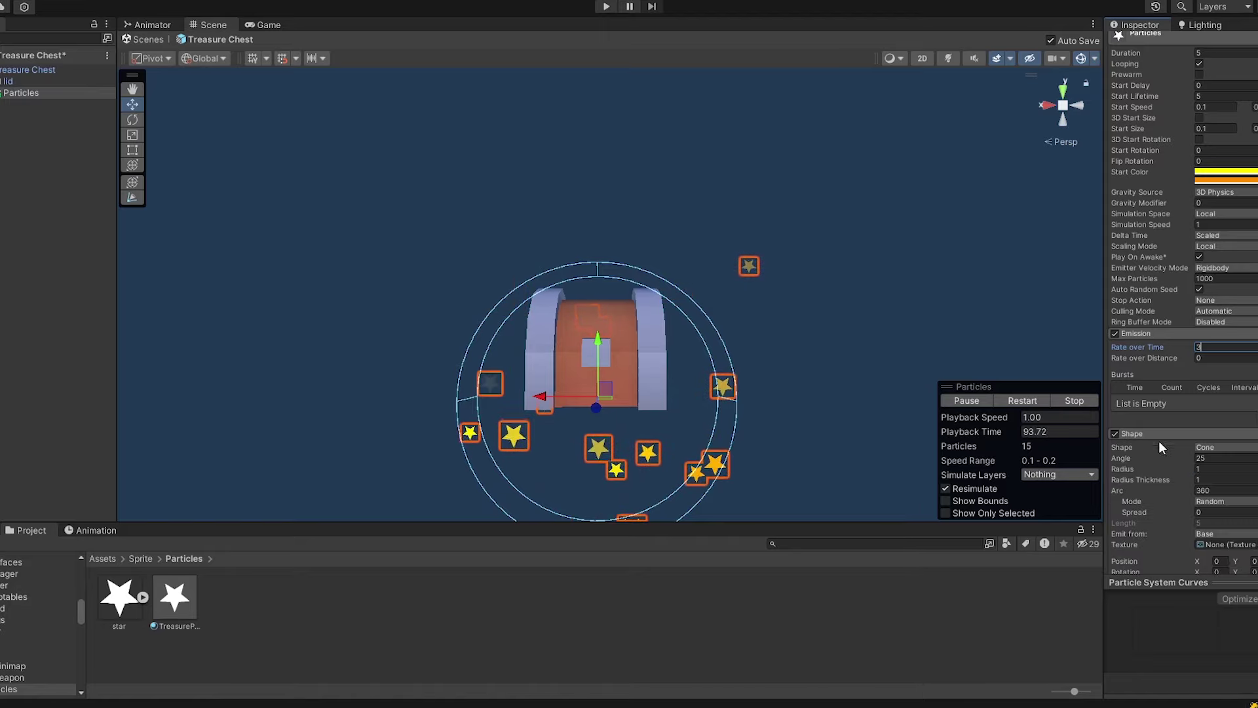
pyautogui.moveTo(1169, 469); pyautogui.dragTo(1155, 470)
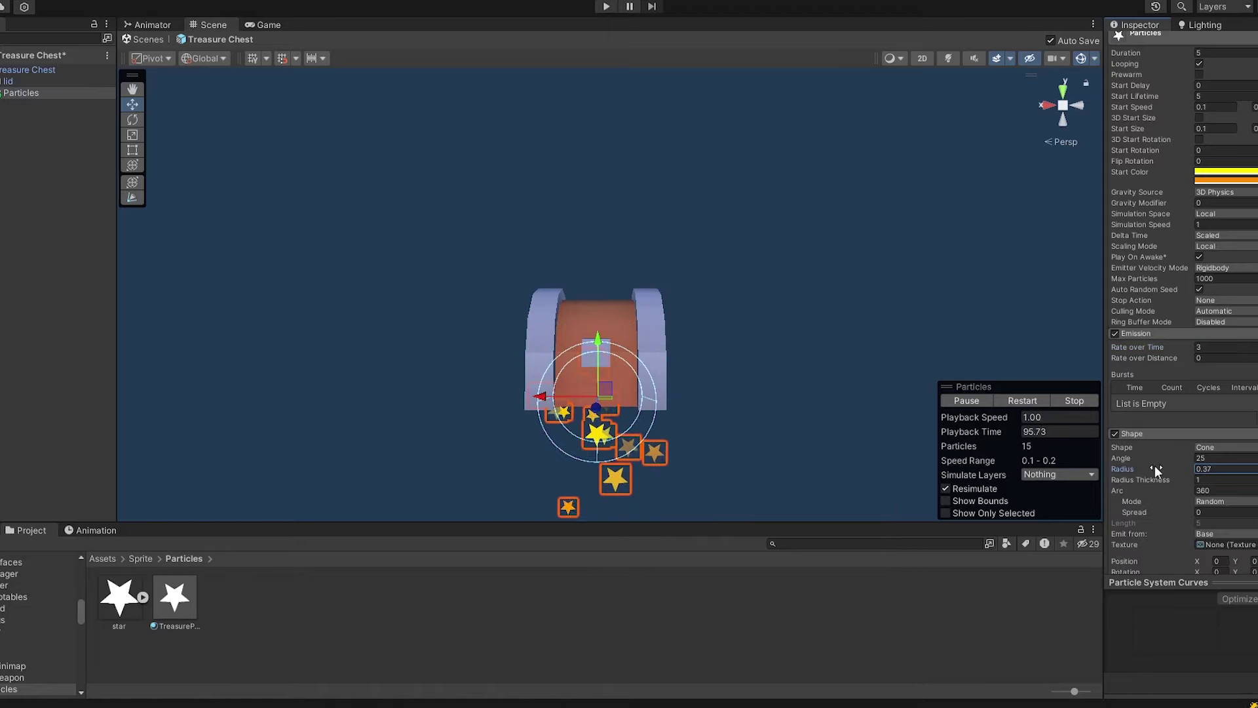
pyautogui.moveTo(606, 346); pyautogui.dragTo(615, 302)
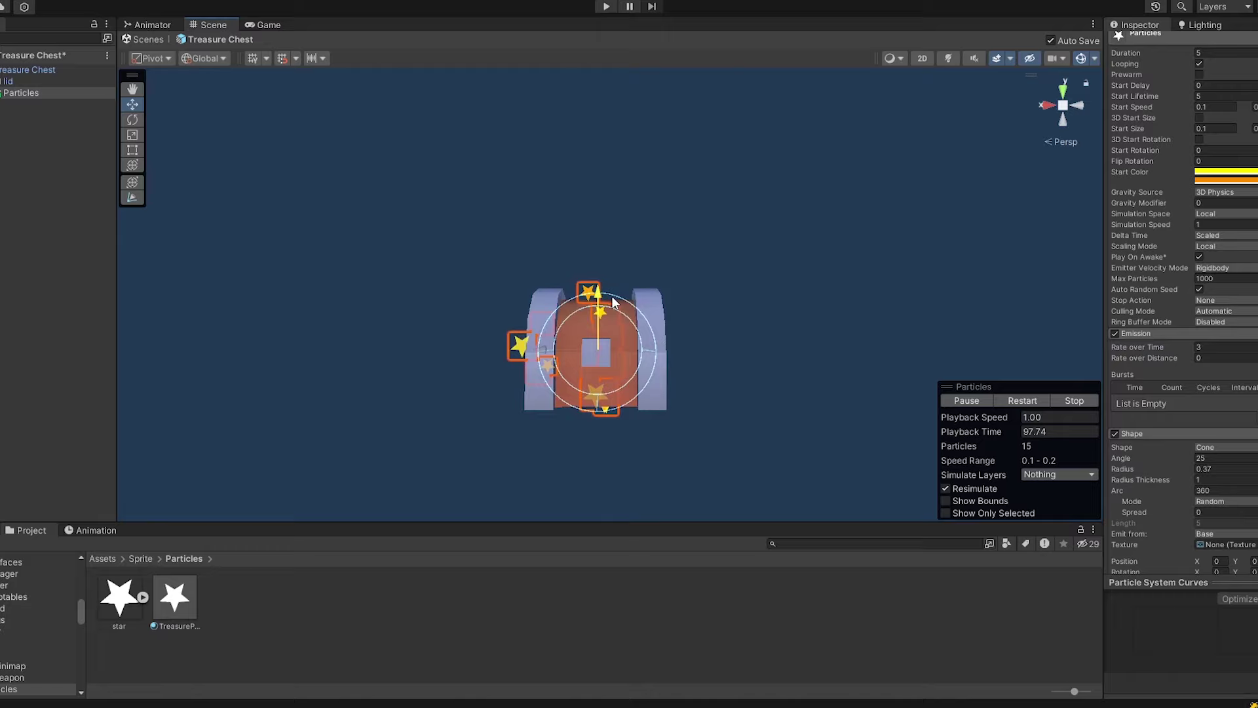
# - Set the particles' minimum Start Speed to 0.01 and their X rotation to -90 so they emit upward
pyautogui.moveTo(678, 322); pyautogui.dragTo(595, 372, button='right')
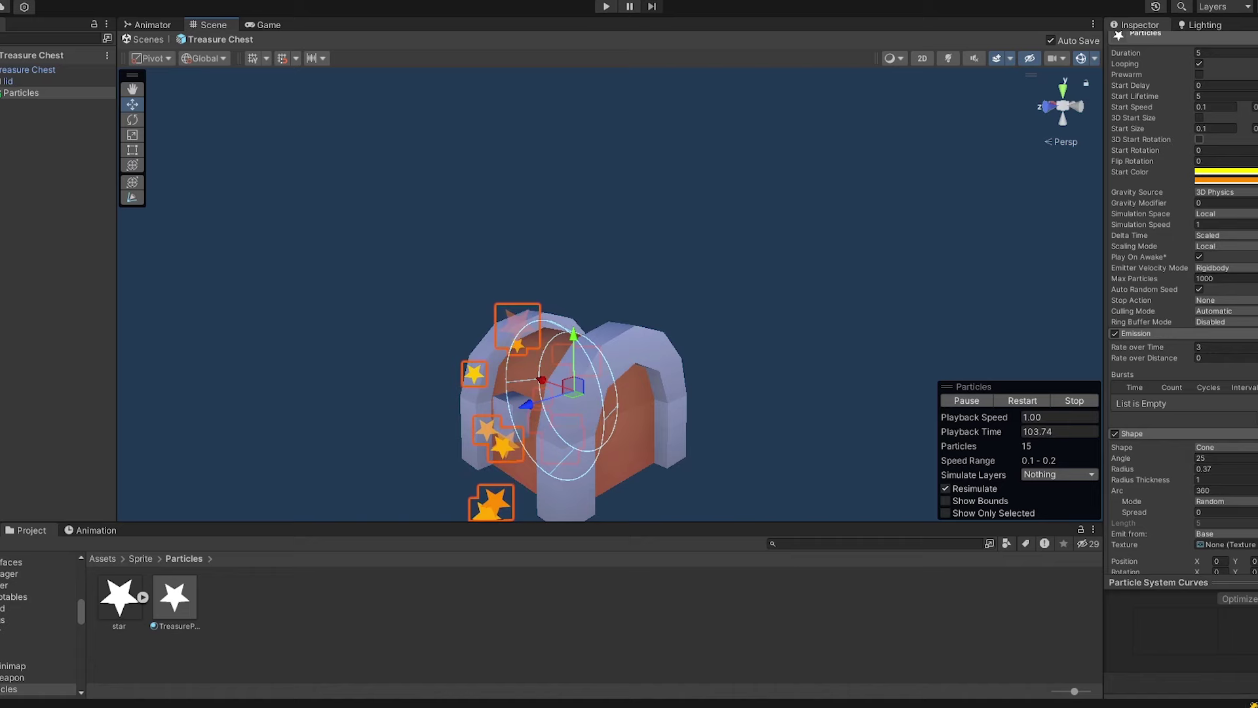
pyautogui.scroll(5, 1137, 197)
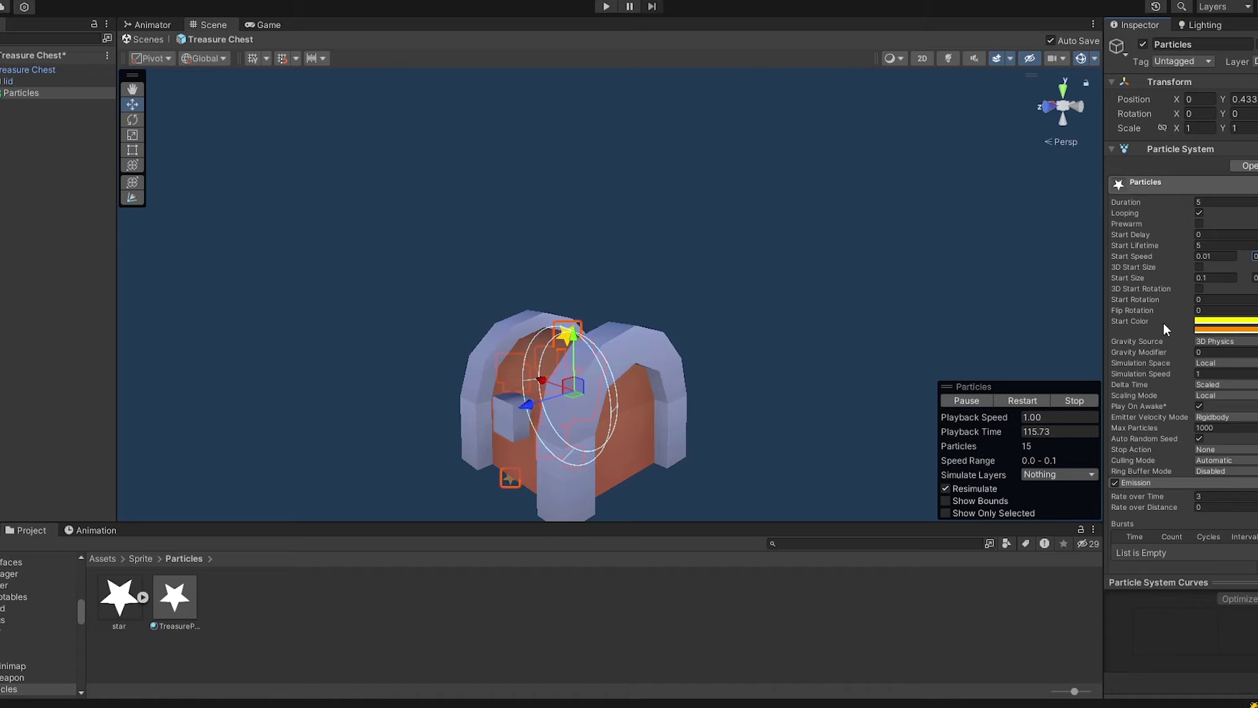
pyautogui.moveTo(1182, 112); pyautogui.dragTo(1, 171)
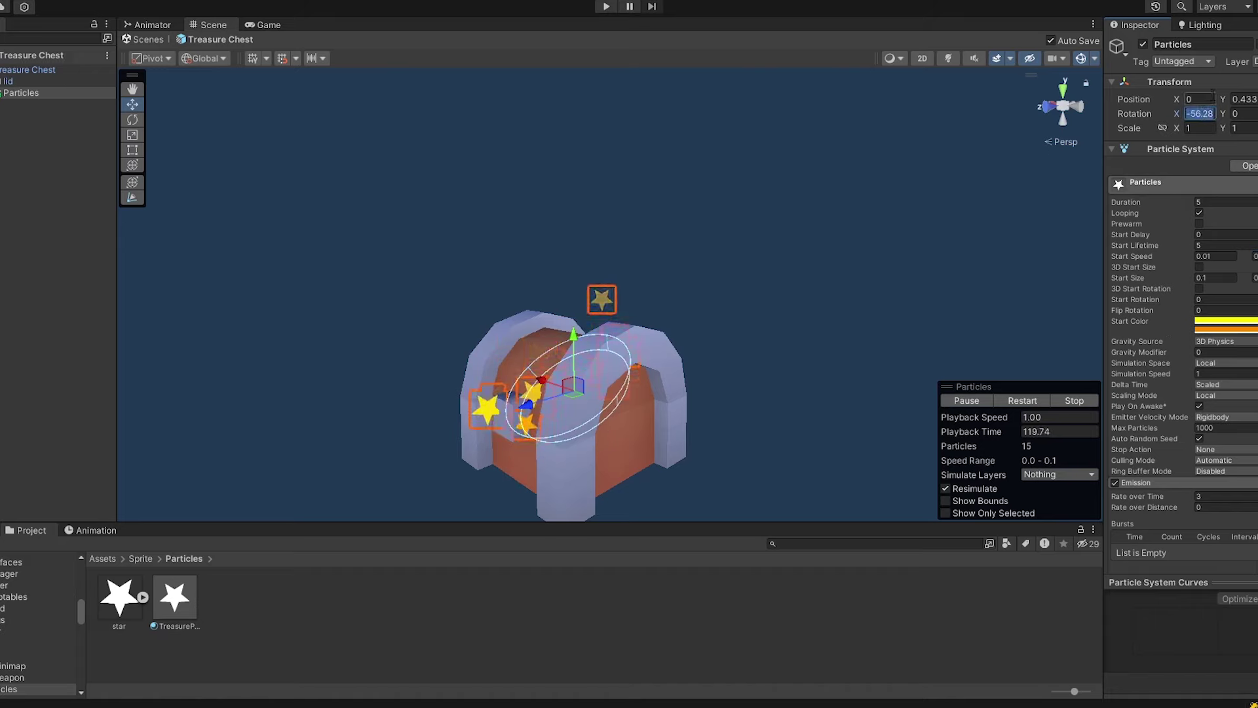
pyautogui.write('-90')
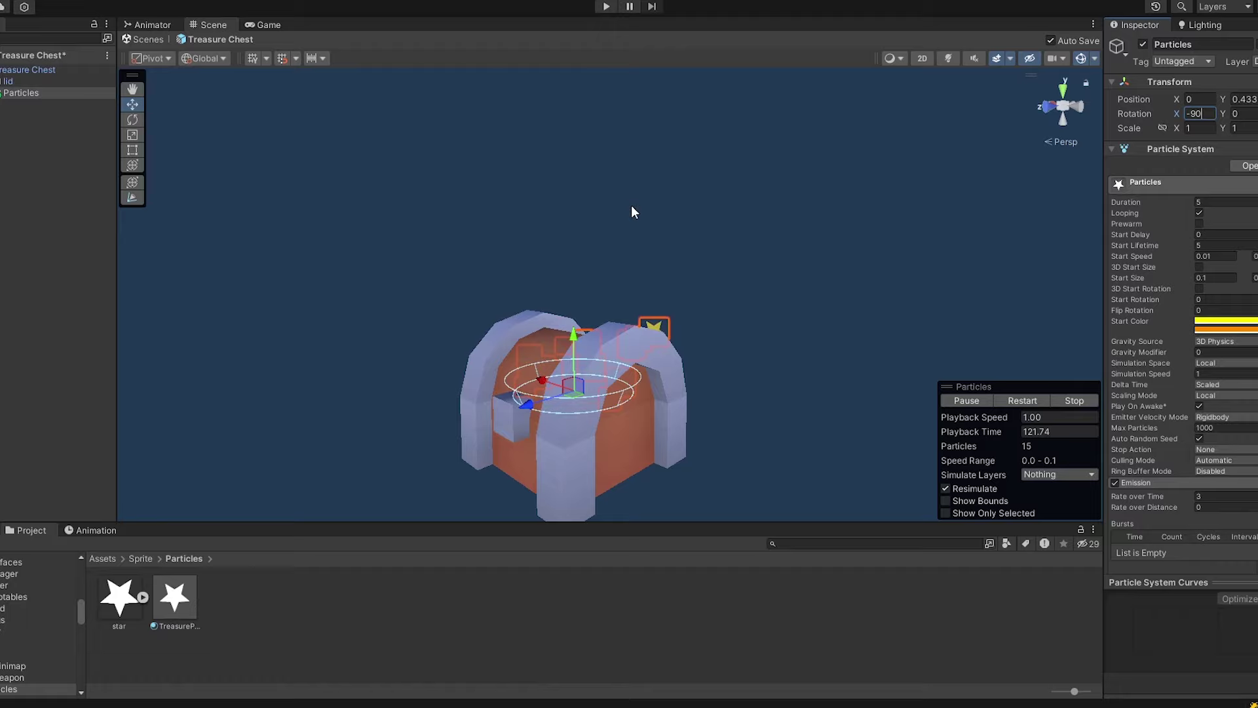
# - Raise the particles to a Y position of about 0.673, near the chest's lid
pyautogui.keyDown('alt'); pyautogui.moveTo(458, 485); pyautogui.dragTo(533, 486); pyautogui.keyUp('alt')
pyautogui.moveTo(533, 486); pyautogui.dragTo(795, 432, button='middle')
pyautogui.keyDown('alt'); pyautogui.moveTo(795, 432); pyautogui.dragTo(788, 391); pyautogui.keyUp('alt')
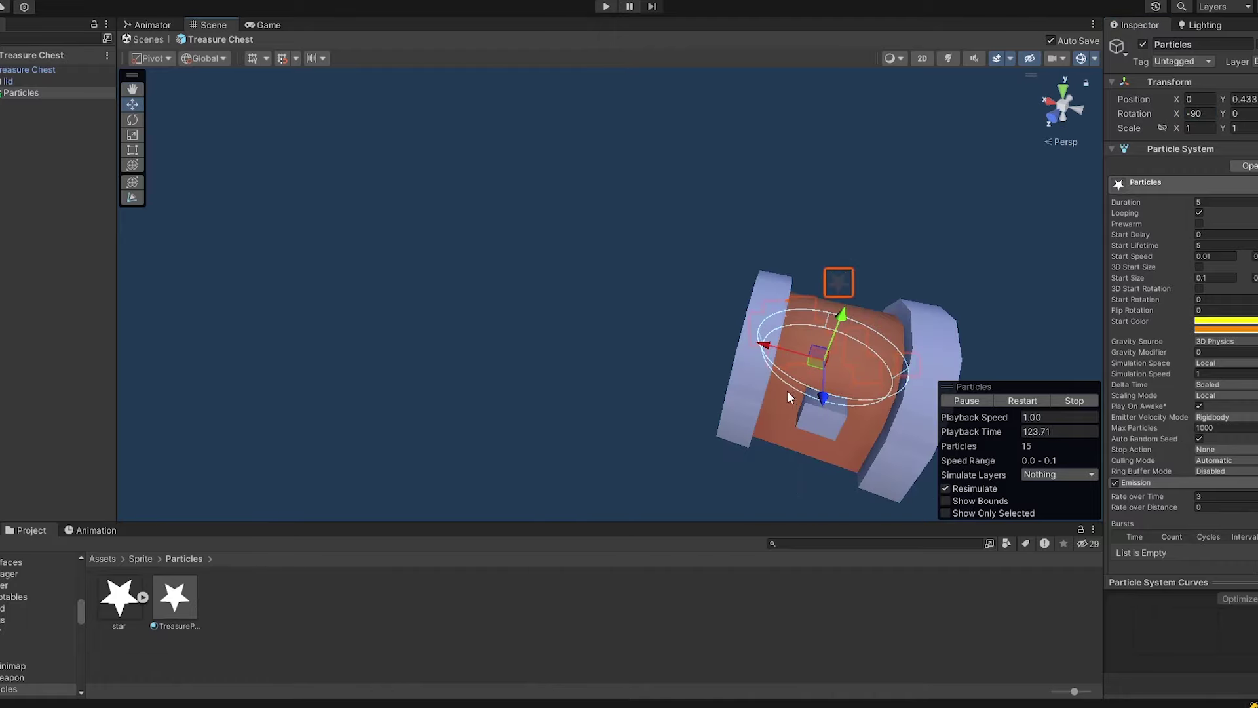
pyautogui.moveTo(836, 333); pyautogui.dragTo(849, 288)
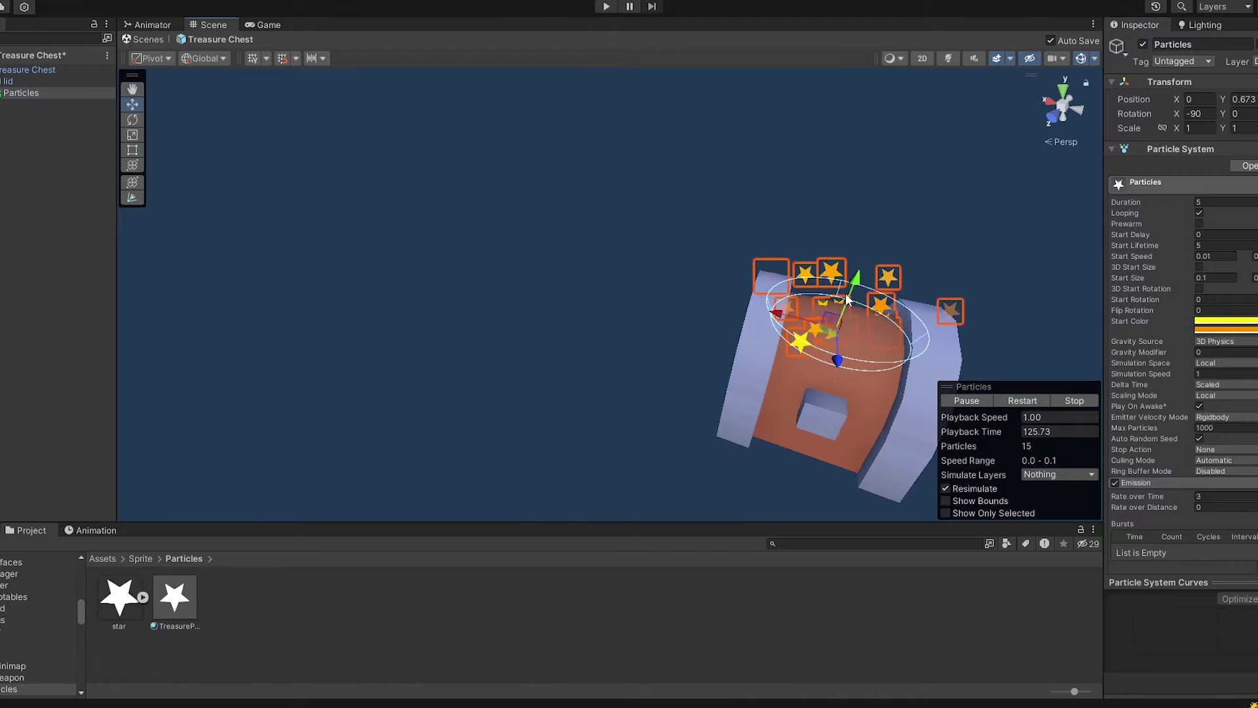
# - Set the emission shape's Radius to 0.5
pyautogui.moveTo(896, 295); pyautogui.dragTo(925, 363, button='right')
pyautogui.keyDown('alt'); pyautogui.moveTo(925, 363); pyautogui.dragTo(714, 380); pyautogui.keyUp('alt')
pyautogui.scroll(-5, 1162, 480)
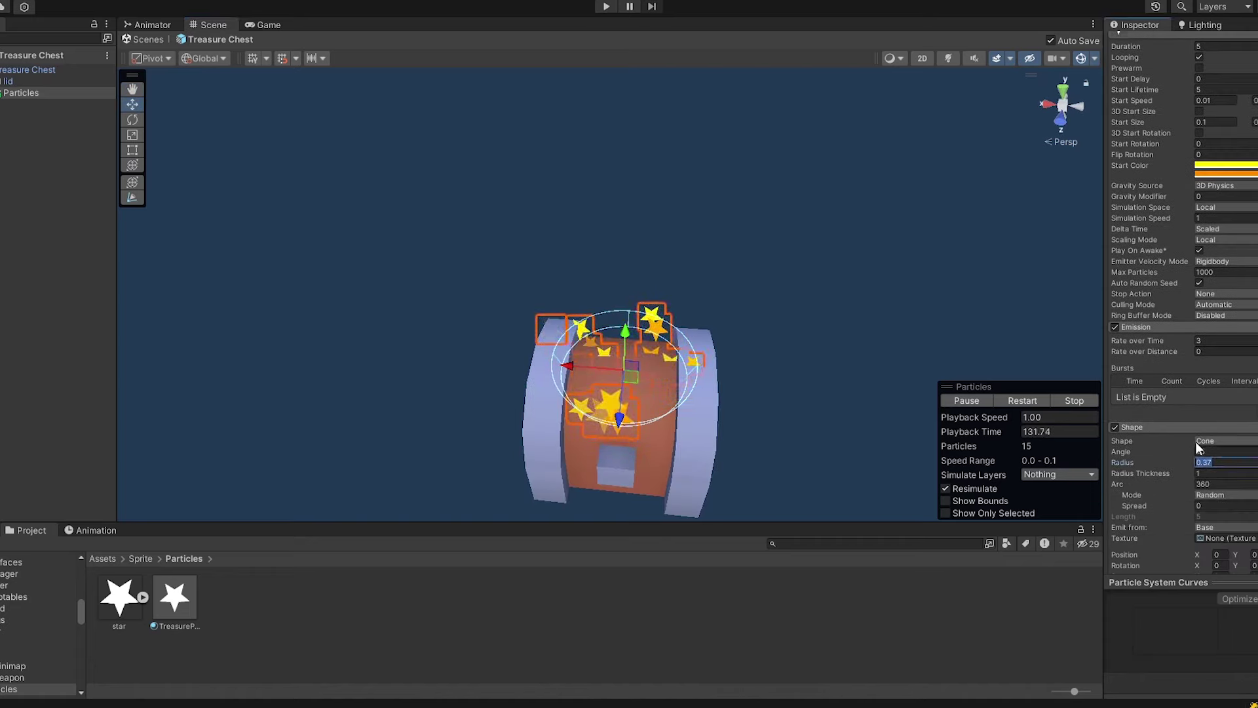
pyautogui.write('0.5')
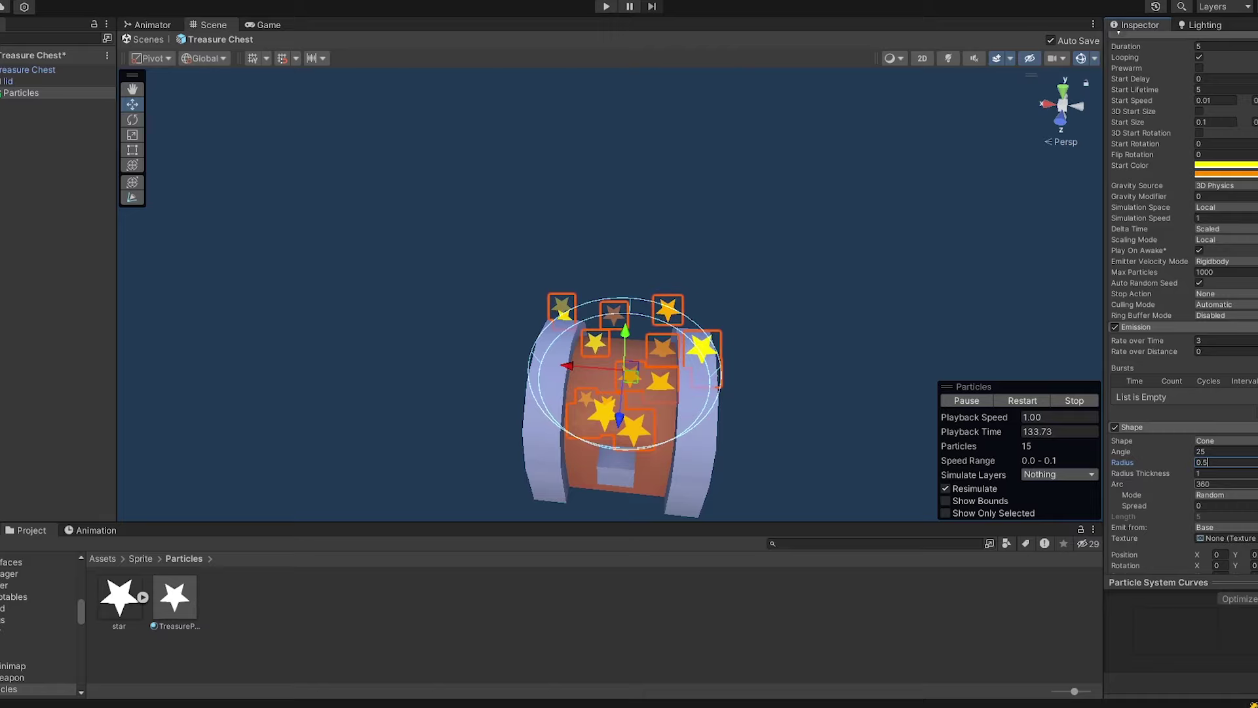
# - Set the emission shape's Radius Thickness to 0 and lower the particles toward the base of the chest
pyautogui.keyDown('alt'); pyautogui.moveTo(725, 473); pyautogui.dragTo(682, 373); pyautogui.keyUp('alt')
pyautogui.moveTo(682, 374); pyautogui.dragTo(669, 276, button='middle')
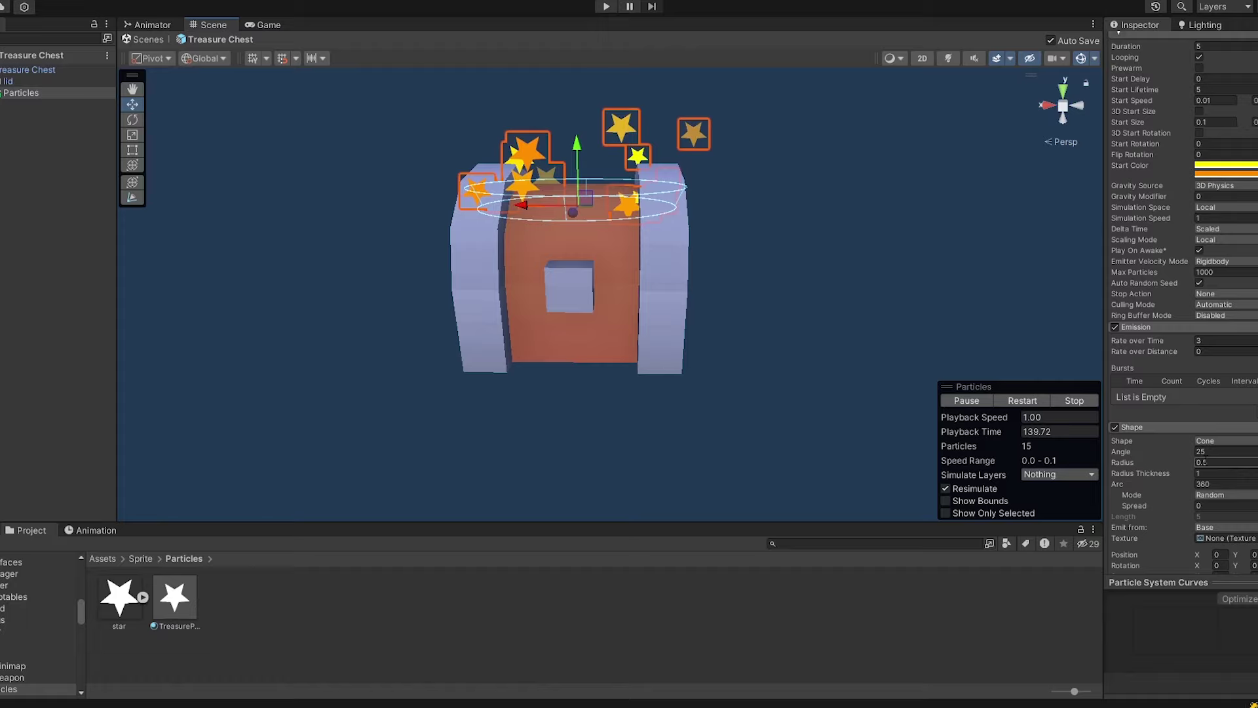
pyautogui.click(1181, 471)
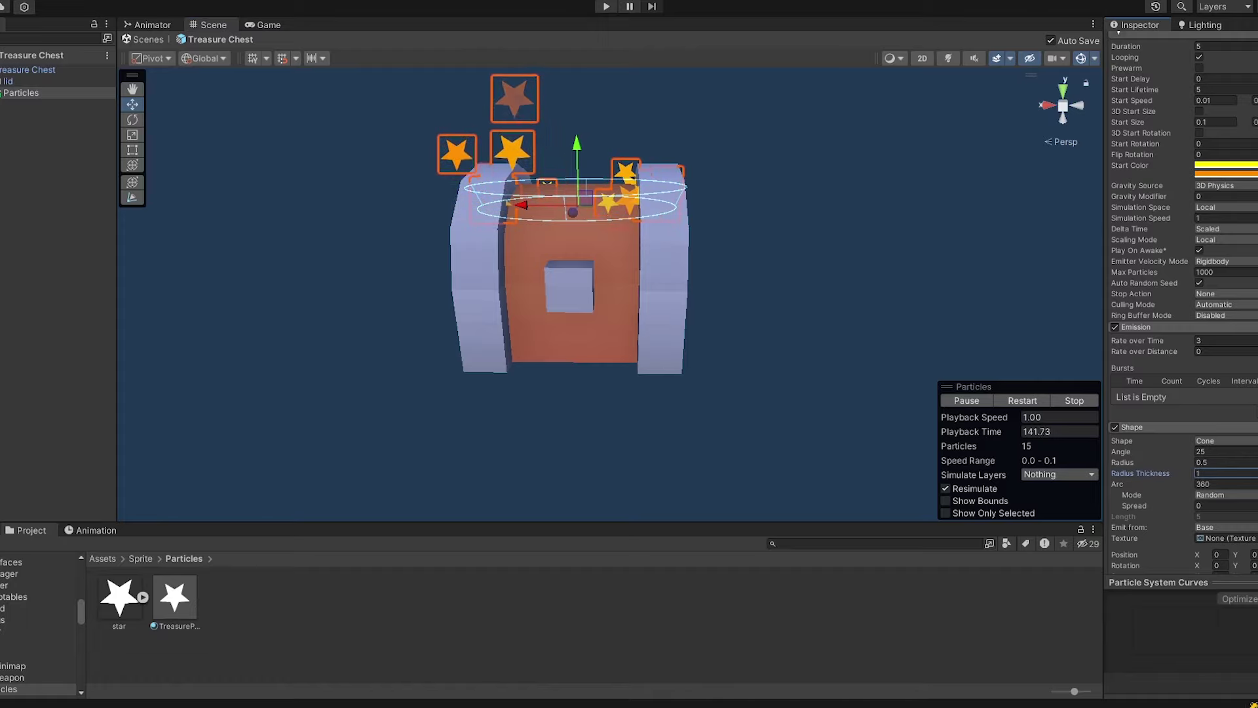
pyautogui.write('0')
pyautogui.keyDown('alt'); pyautogui.moveTo(661, 207); pyautogui.dragTo(697, 365); pyautogui.keyUp('alt')
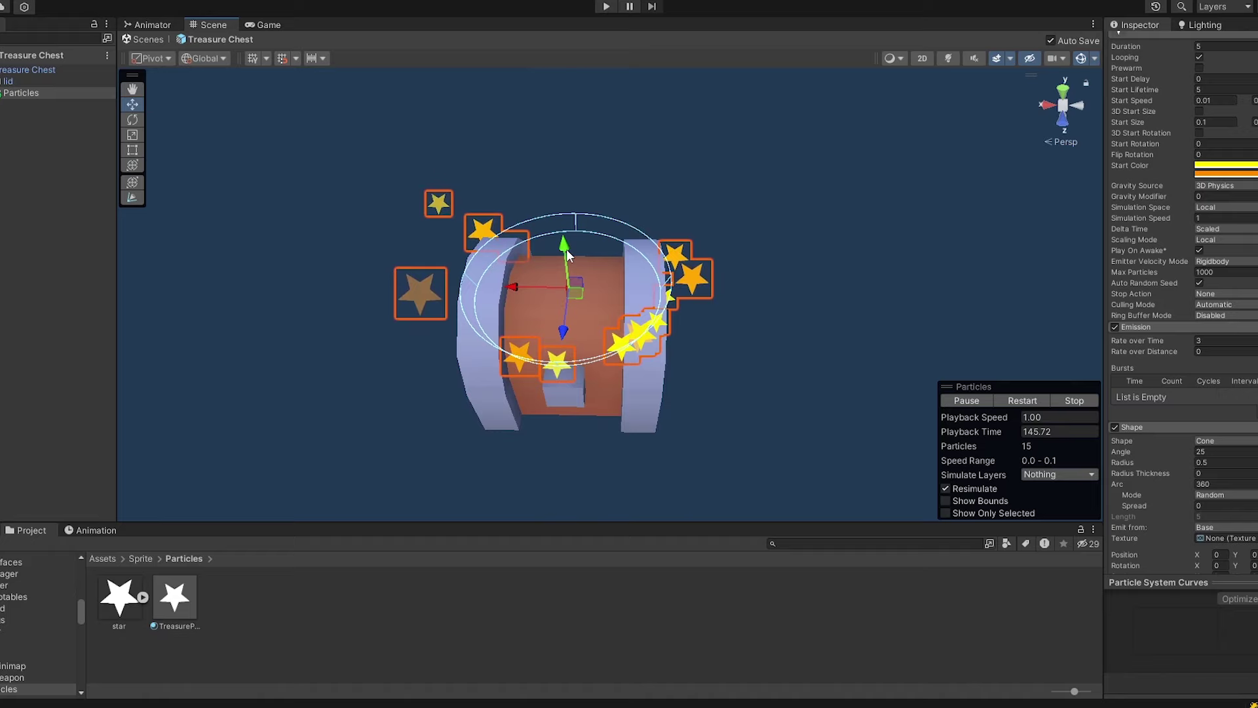
pyautogui.moveTo(566, 249); pyautogui.dragTo(578, 323)
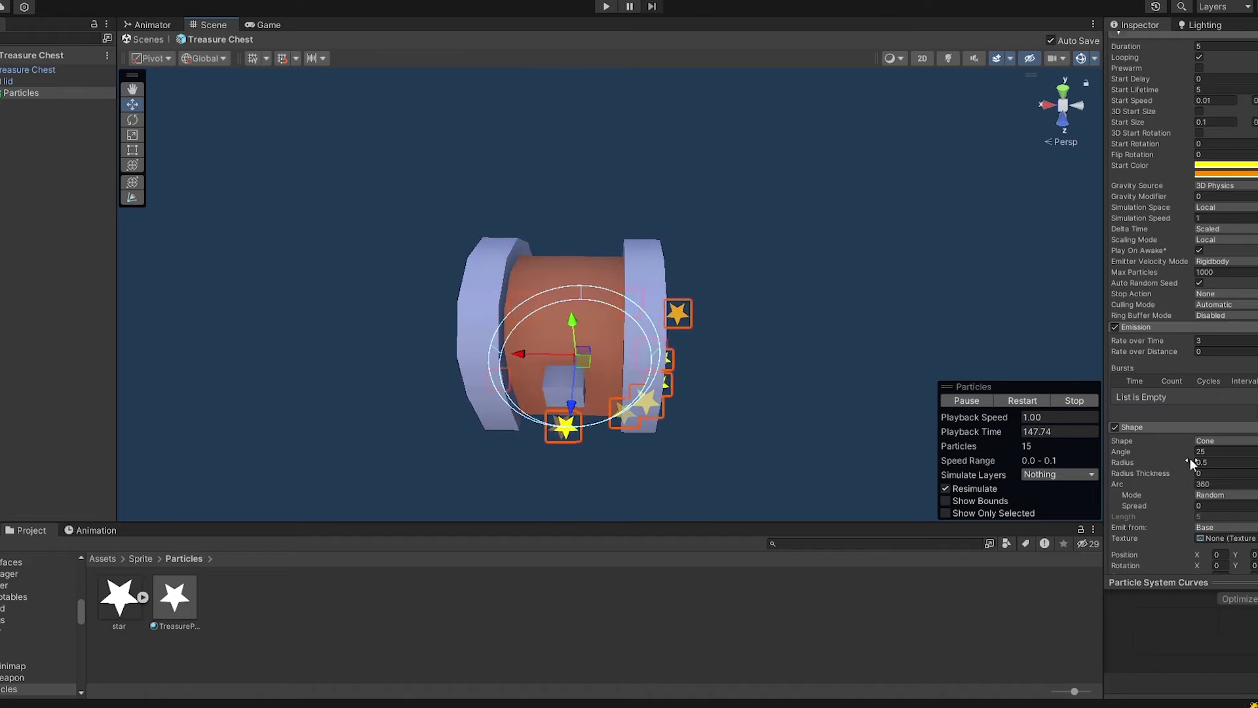
# - Widen the emission cone's Angle to about 65.66 and set its Radius to 0.7
pyautogui.moveTo(1192, 450); pyautogui.dragTo(800, 510)
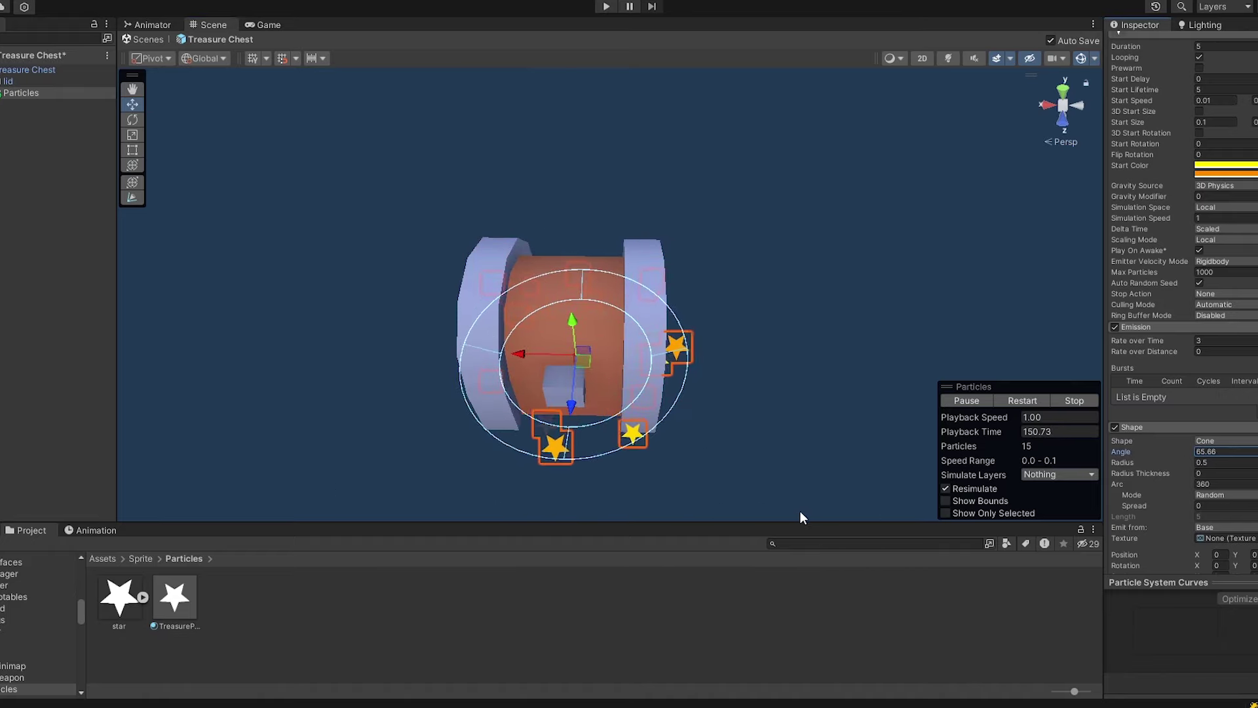
pyautogui.click(1229, 462)
pyautogui.write('0.7')
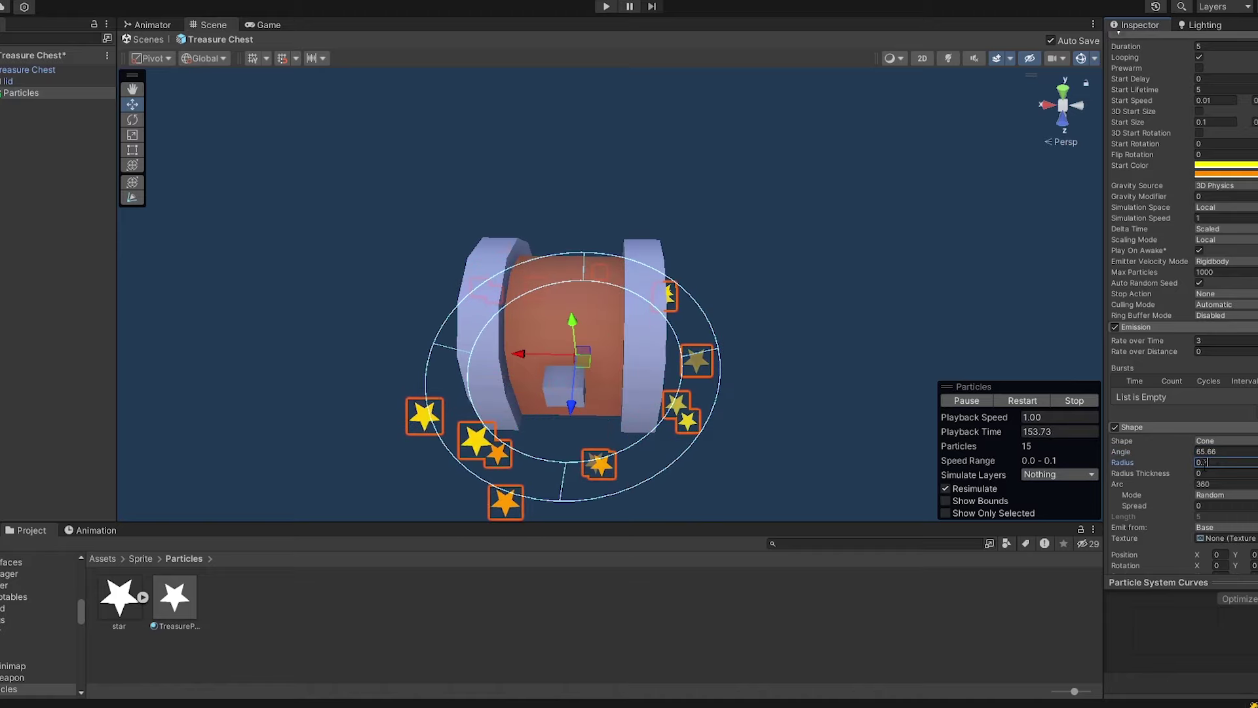
# - Set the emission cone's Angle to 55 and the Emission Rate over Time to 6
pyautogui.moveTo(627, 364); pyautogui.dragTo(635, 233, button='middle')
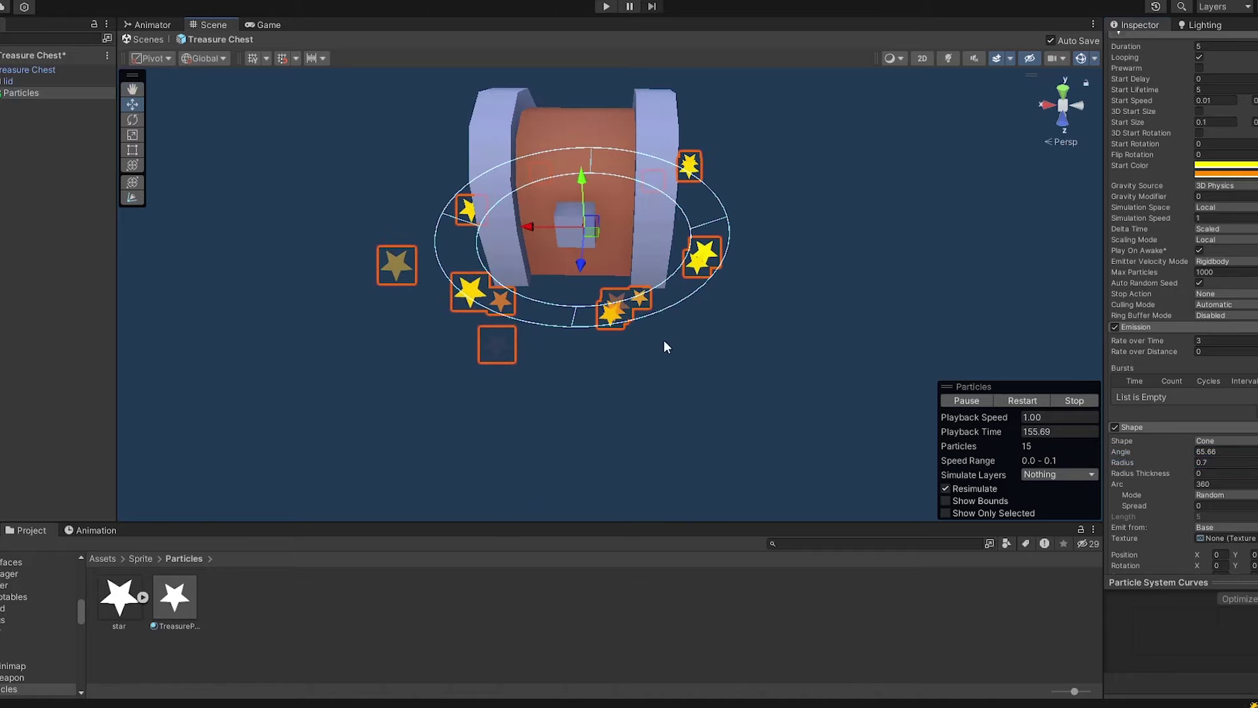
pyautogui.moveTo(664, 341); pyautogui.dragTo(647, 413, button='middle')
pyautogui.click(1215, 451)
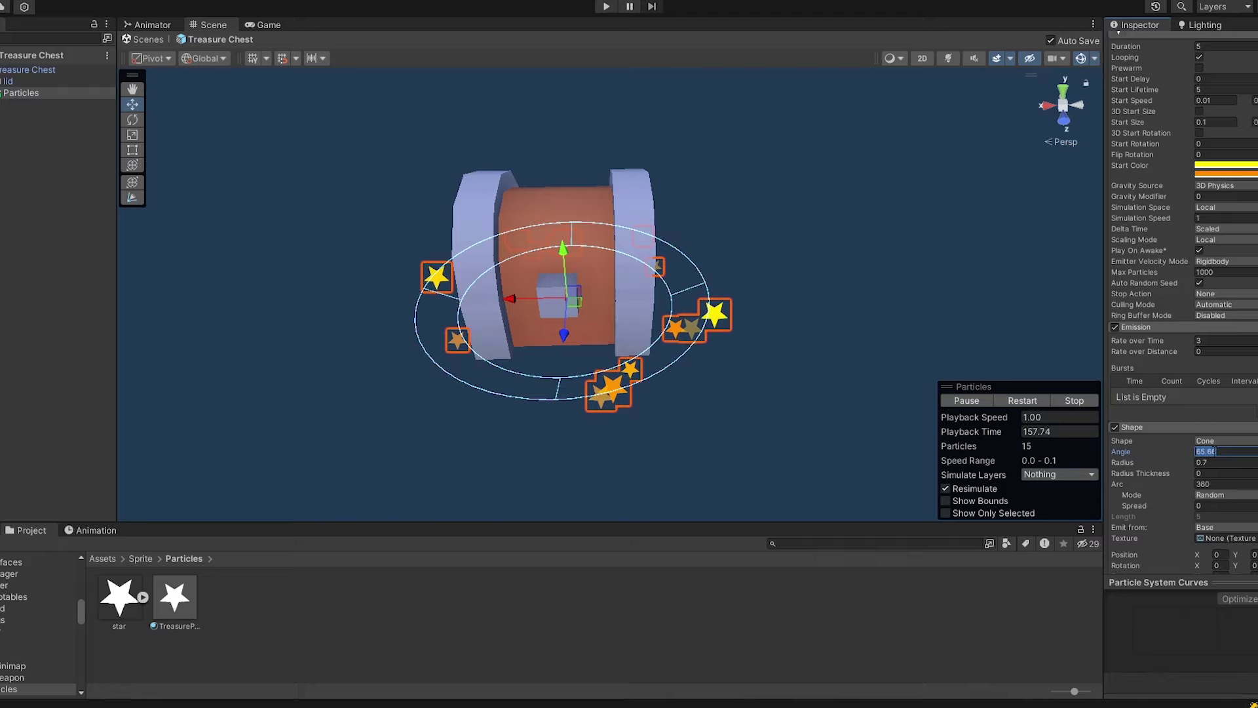
pyautogui.write('55')
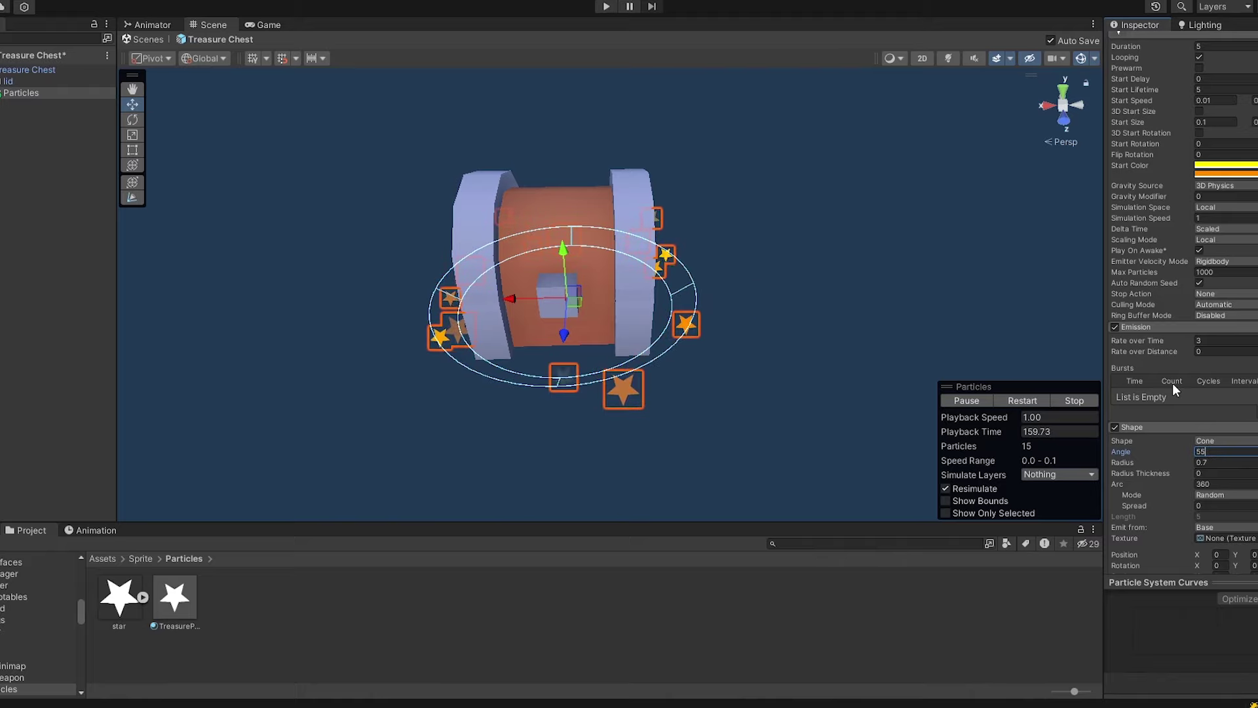
pyautogui.click(1222, 342)
pyautogui.write('6')
# - Narrow the emission cone's Angle to about 10.6 and move the particles slightly down to the chest's base
pyautogui.moveTo(759, 285); pyautogui.dragTo(735, 387, button='middle')
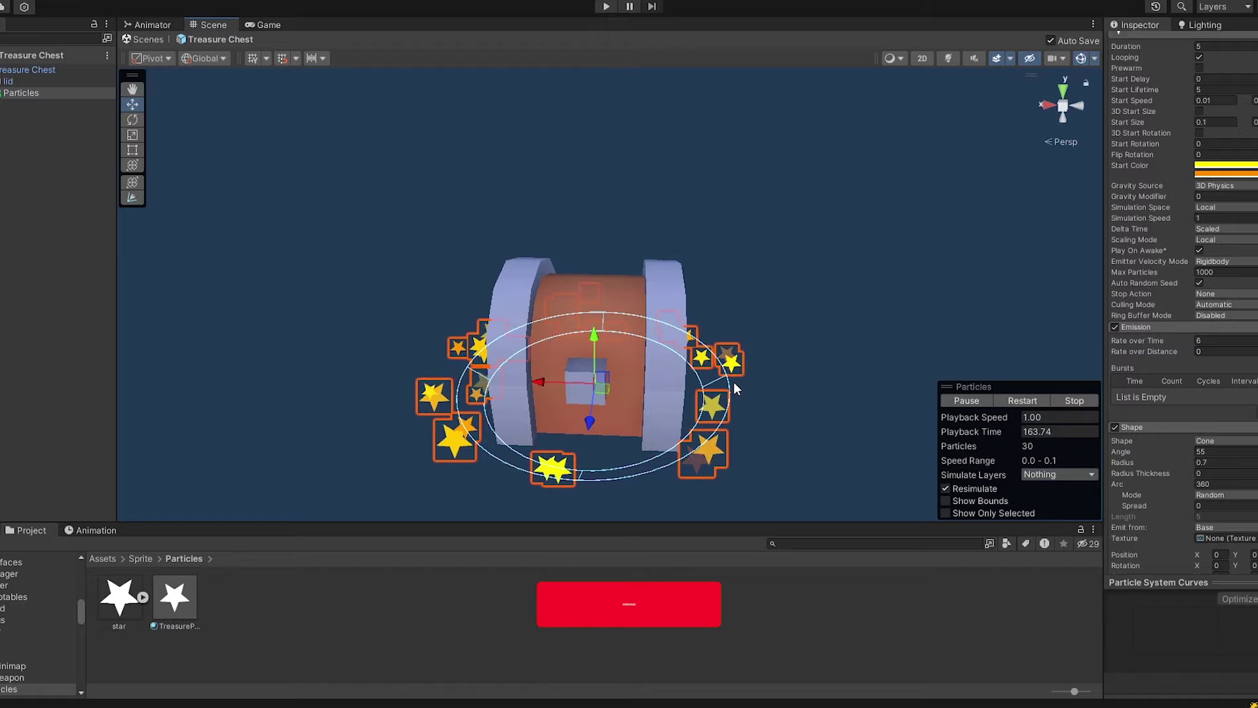
pyautogui.moveTo(751, 472); pyautogui.dragTo(740, 434, button='right')
pyautogui.moveTo(740, 434); pyautogui.dragTo(745, 328, button='middle')
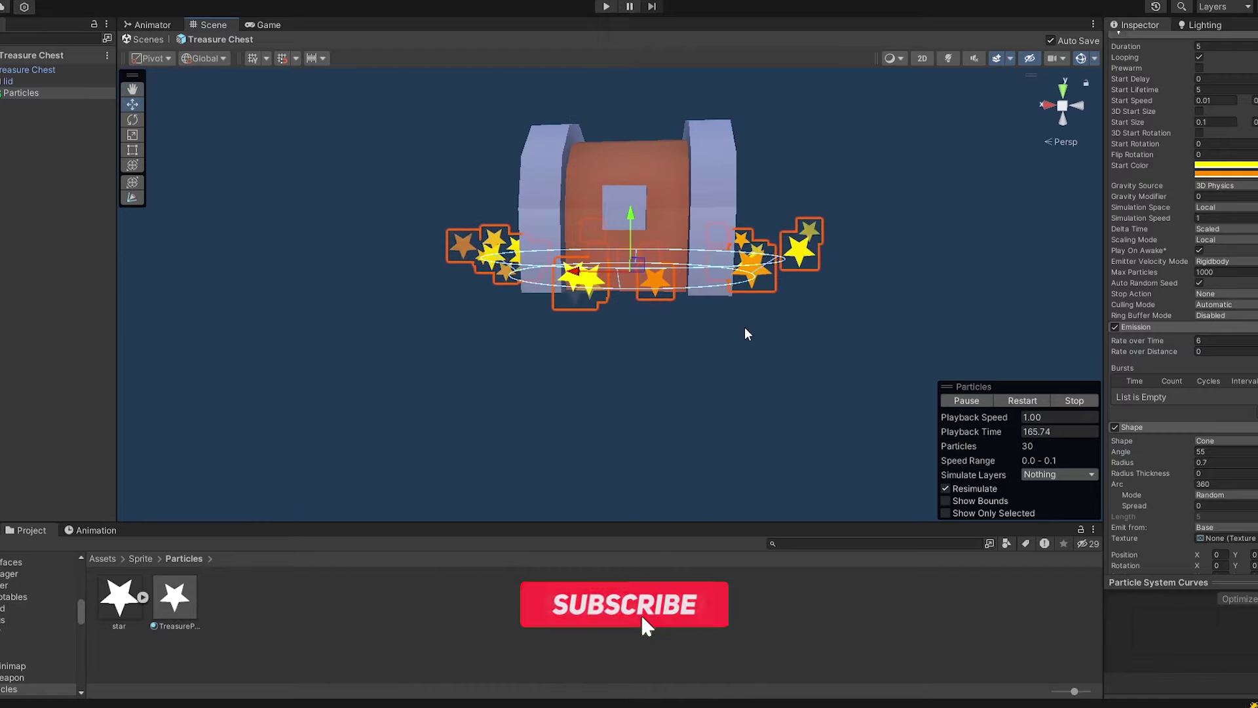
pyautogui.moveTo(1150, 449); pyautogui.dragTo(945, 452)
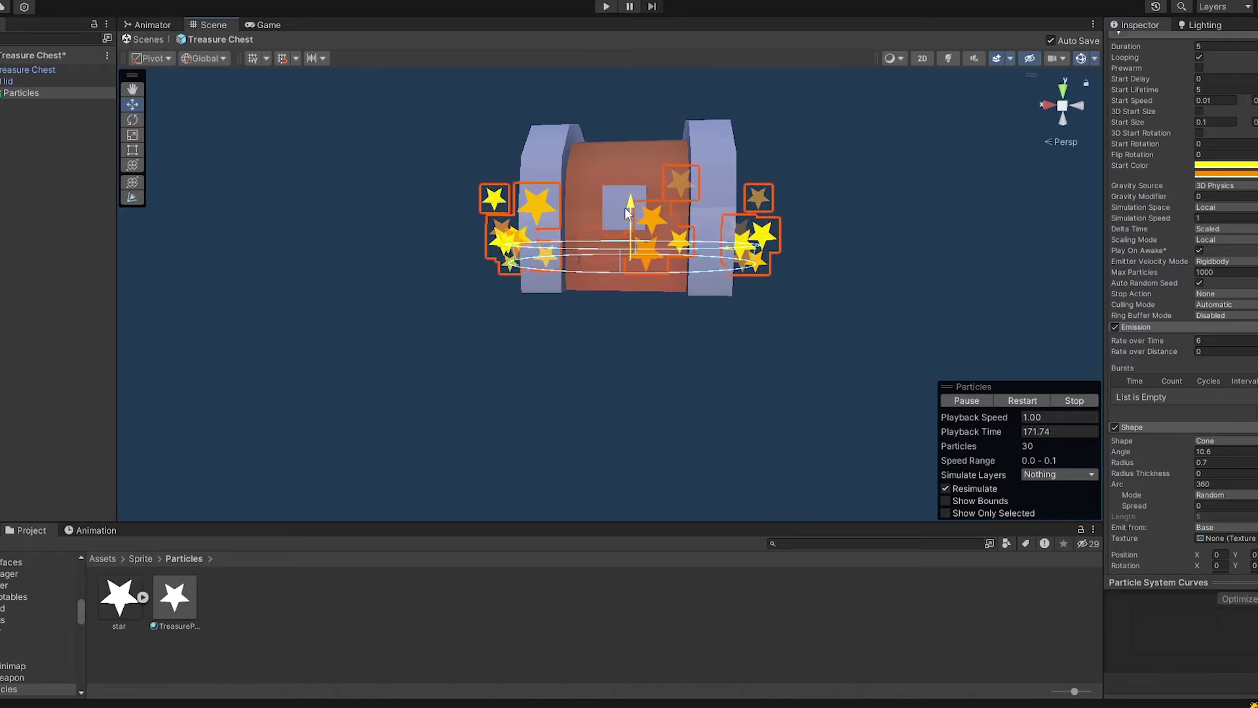
# - Set the particles' Start Lifetime to 8 and deselect them to preview the effect around the chest
pyautogui.scroll(2, 1137, 198)
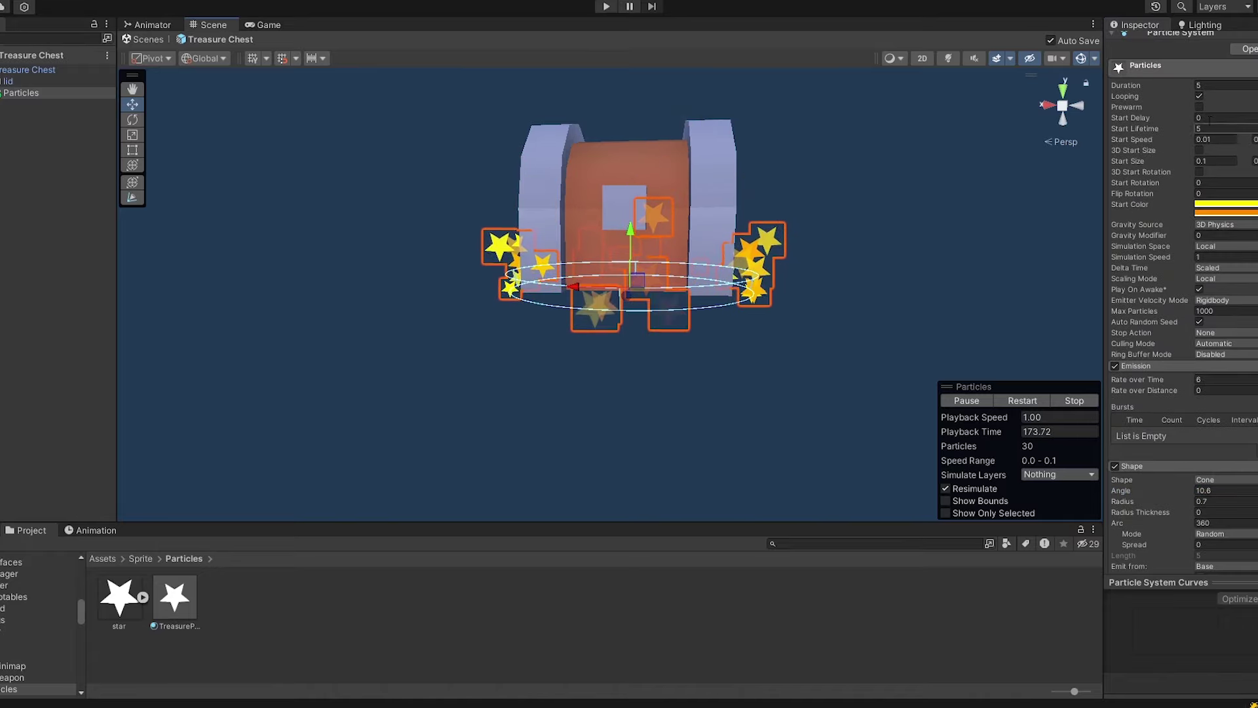
pyautogui.click(1185, 131)
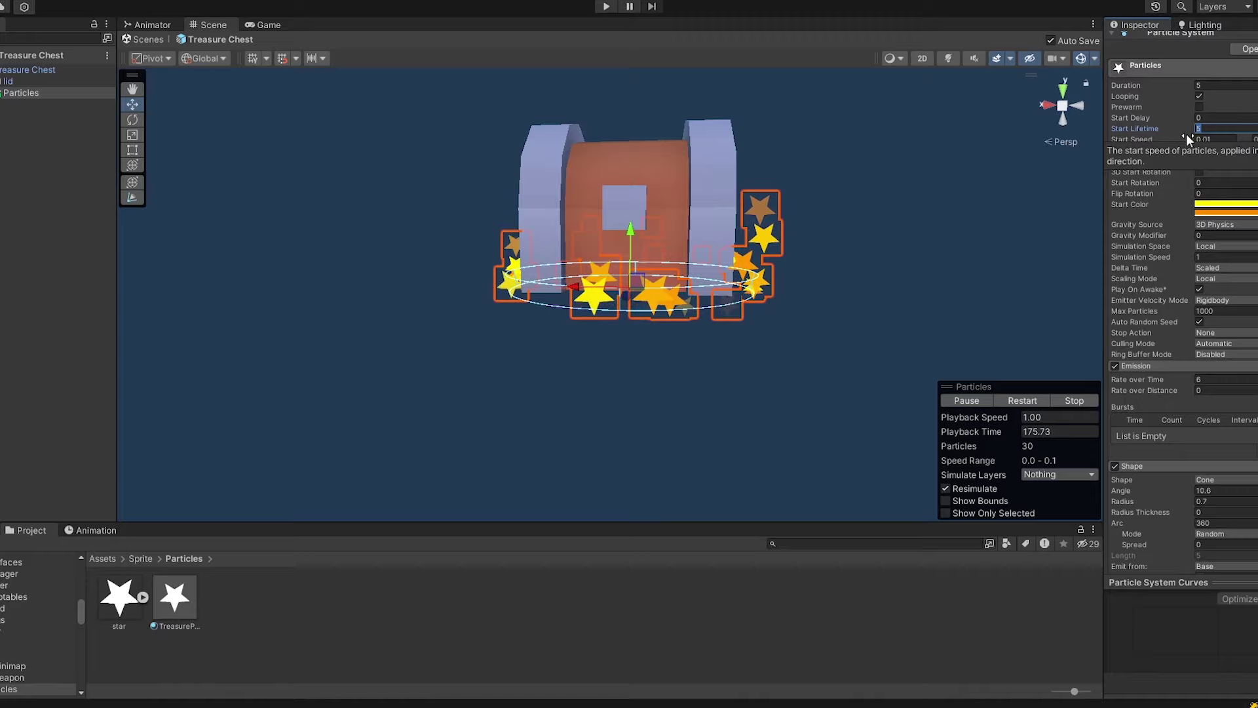
pyautogui.write('8')
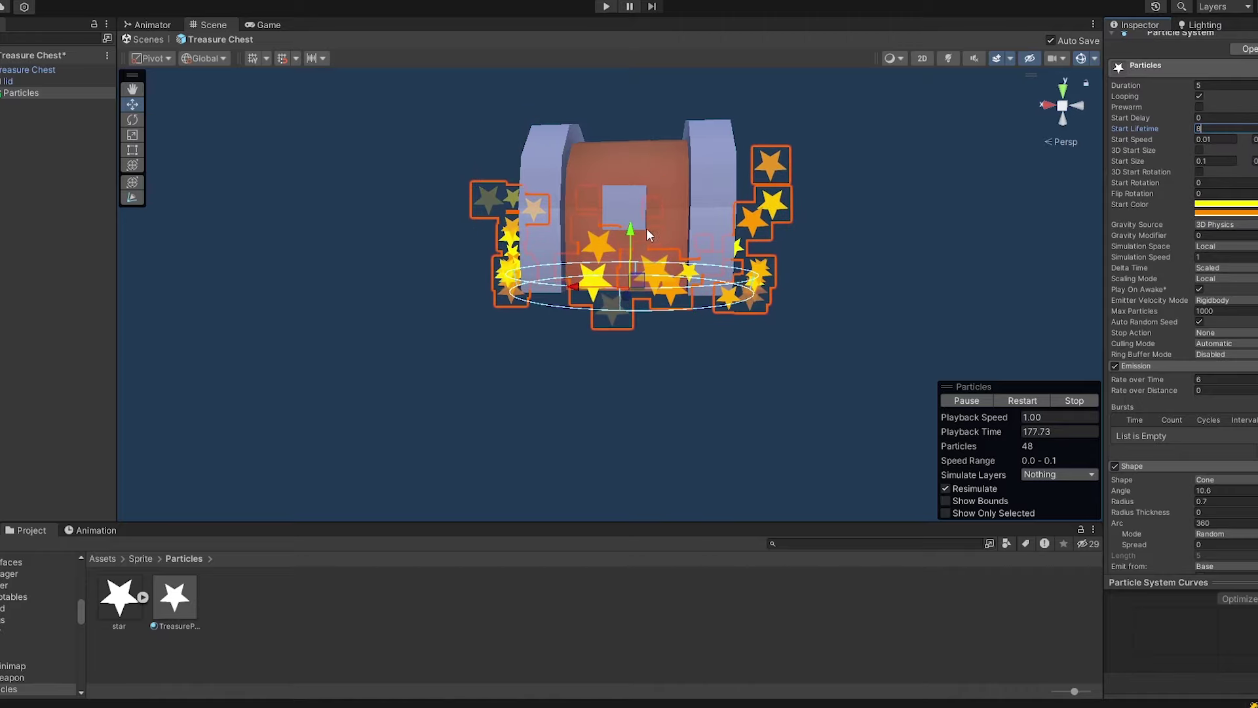
pyautogui.scroll(-4, 637, 216)
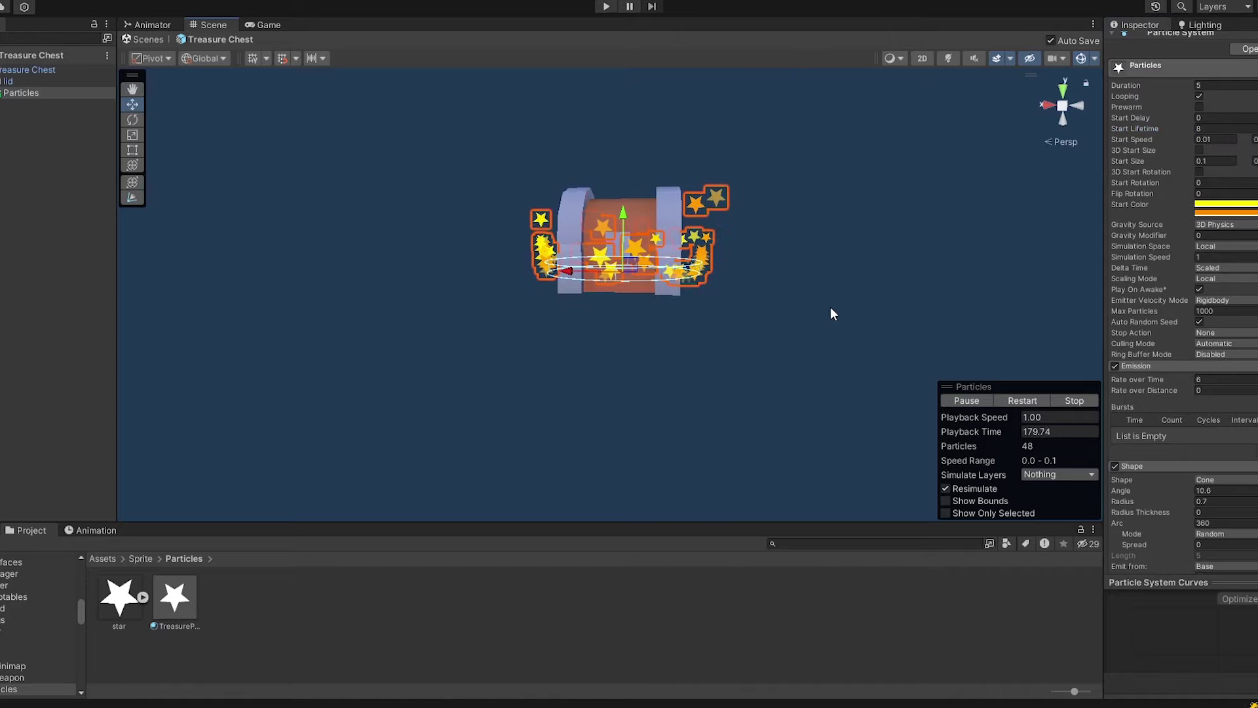
pyautogui.keyDown('alt'); pyautogui.moveTo(831, 307); pyautogui.dragTo(617, 398); pyautogui.keyUp('alt')
pyautogui.click(517, 307)
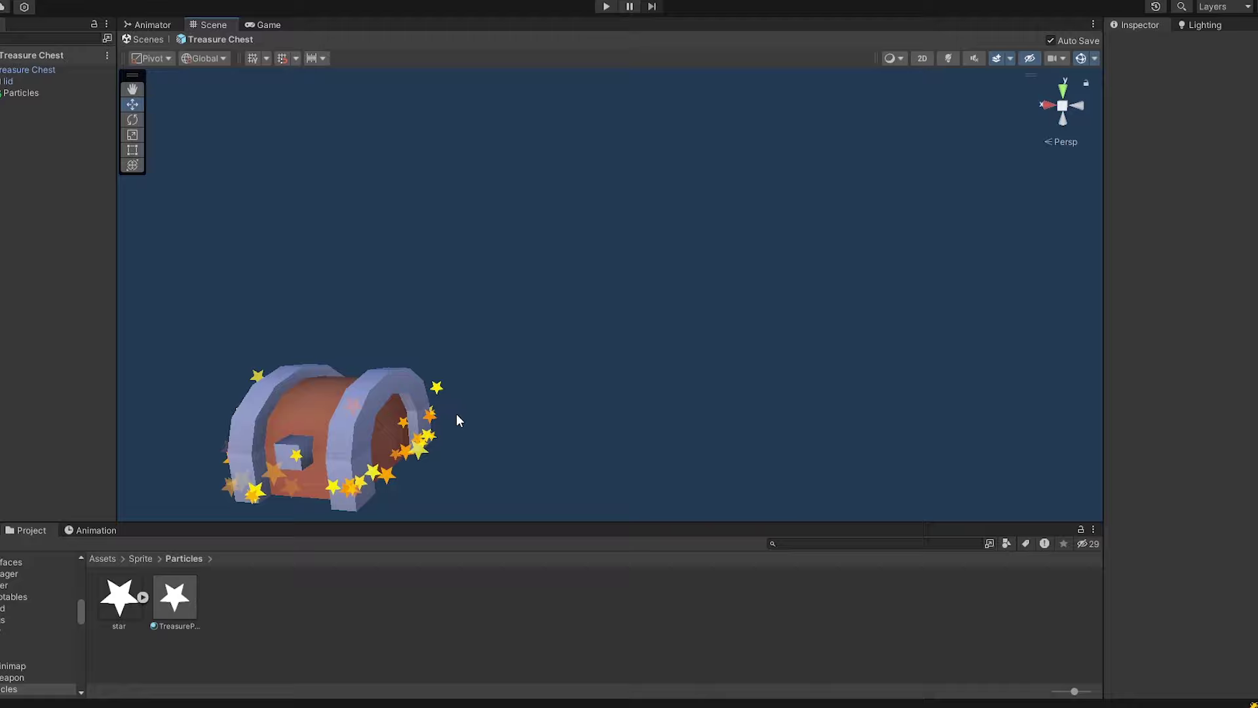
# - Change the particles' emission Shape to Box and raise them to a Y position of about 0.388
pyautogui.moveTo(456, 414); pyautogui.dragTo(568, 365, button='middle')
pyautogui.click(703, 379)
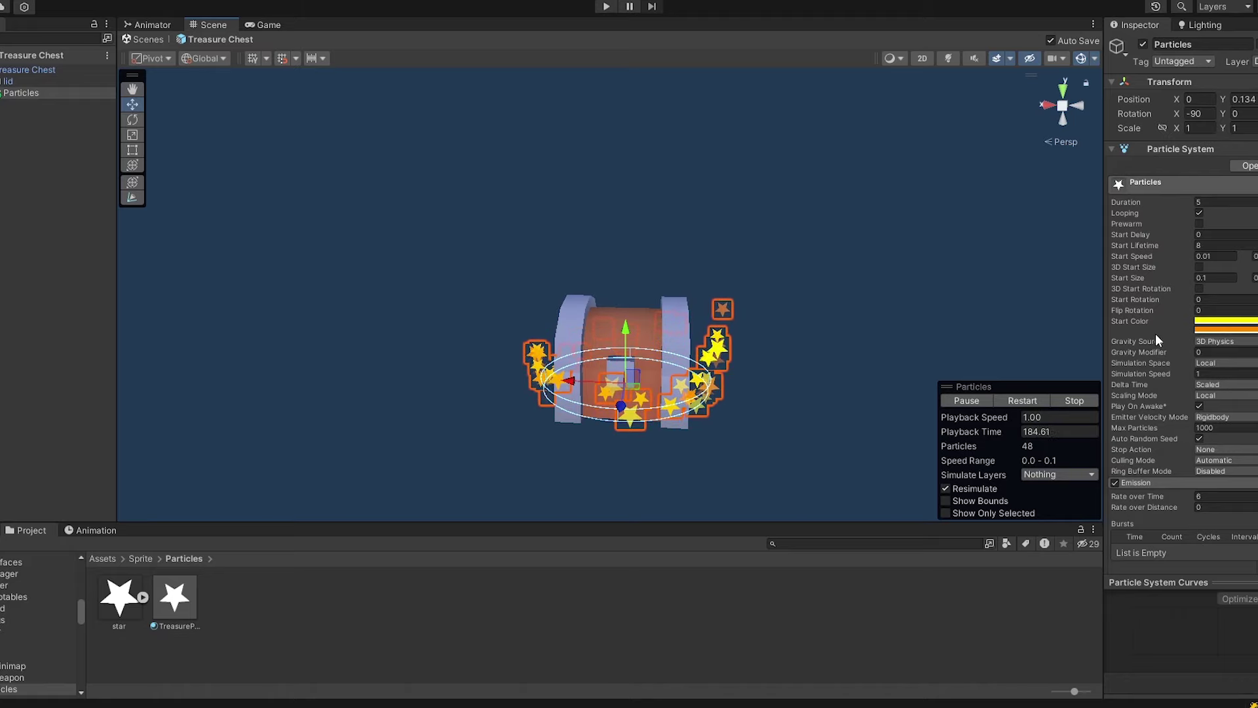
pyautogui.scroll(-3, 1155, 399)
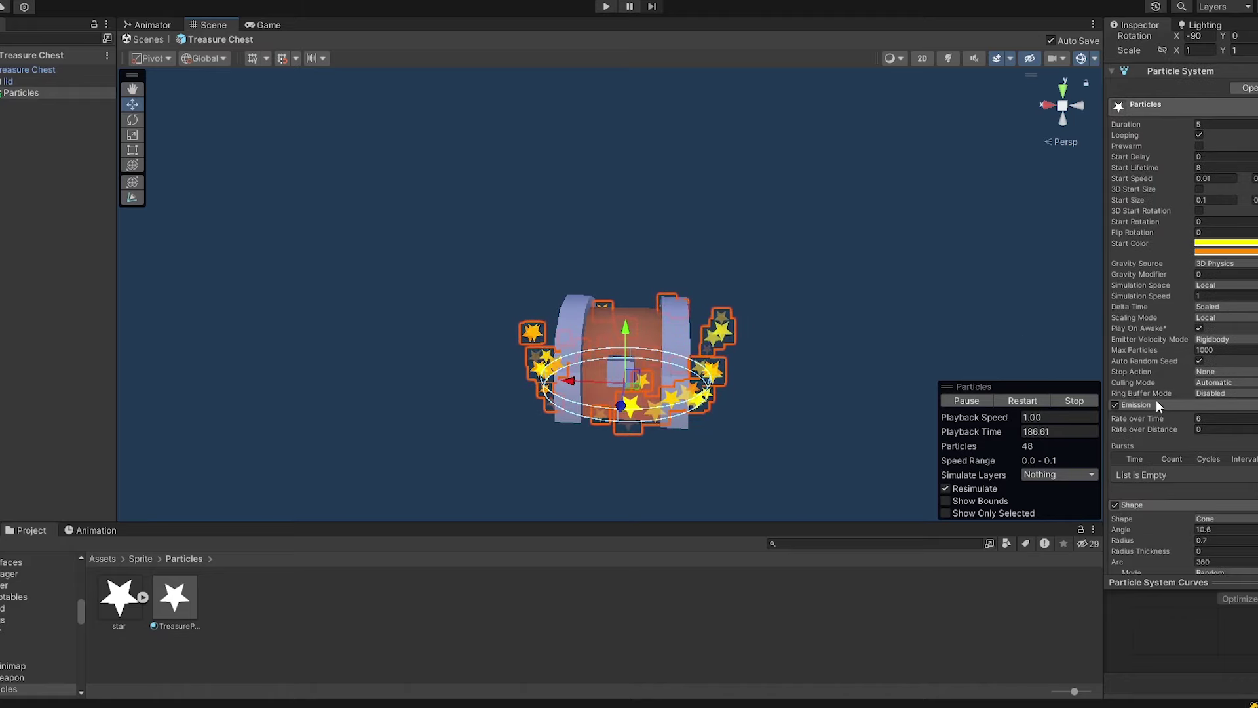
pyautogui.scroll(-3, 1156, 399)
pyautogui.click(1224, 440)
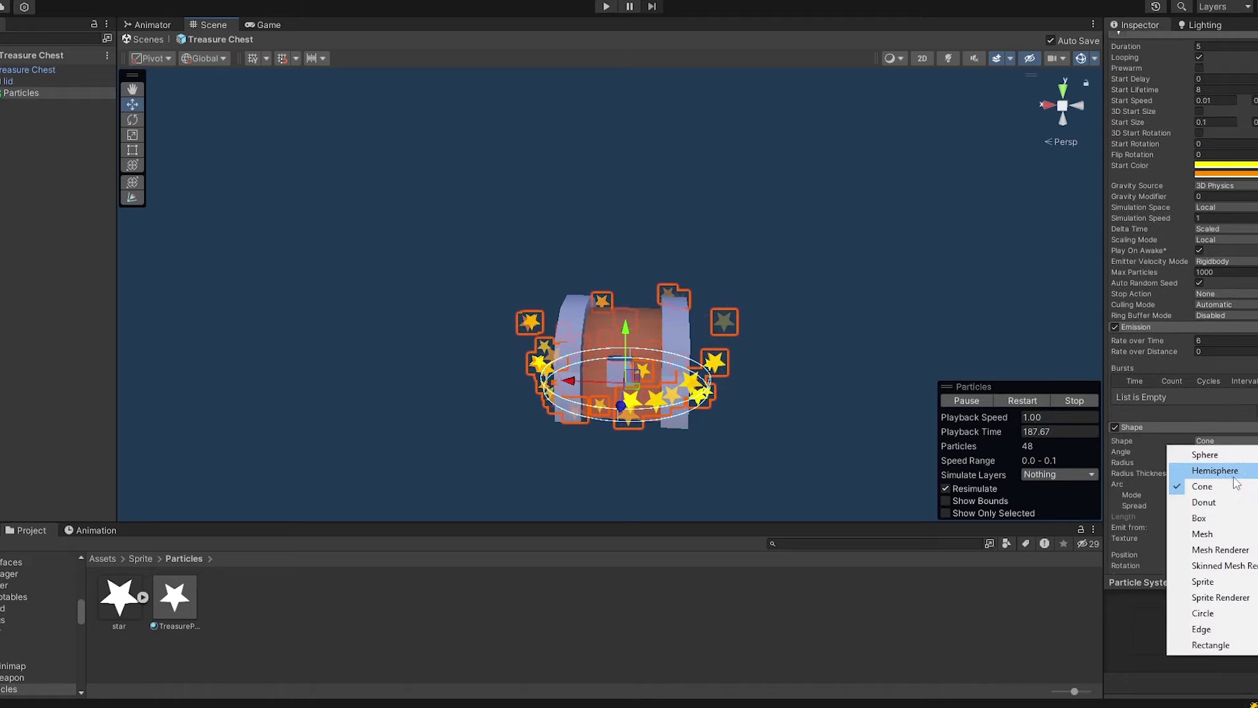
pyautogui.click(1213, 518)
pyautogui.moveTo(624, 332); pyautogui.dragTo(619, 304)
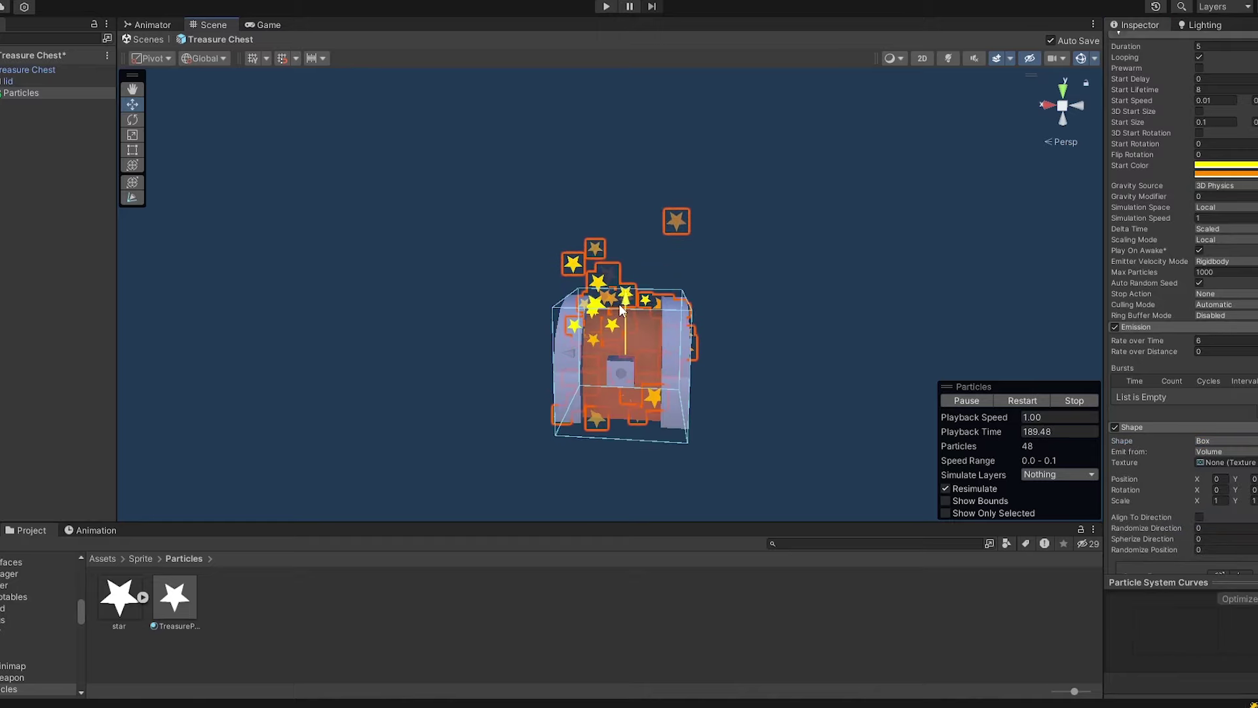
# - Set the particles' Emission Rate over Time to 4 and deselect them to preview the effect around the chest
pyautogui.moveTo(843, 376); pyautogui.dragTo(660, 349, button='middle')
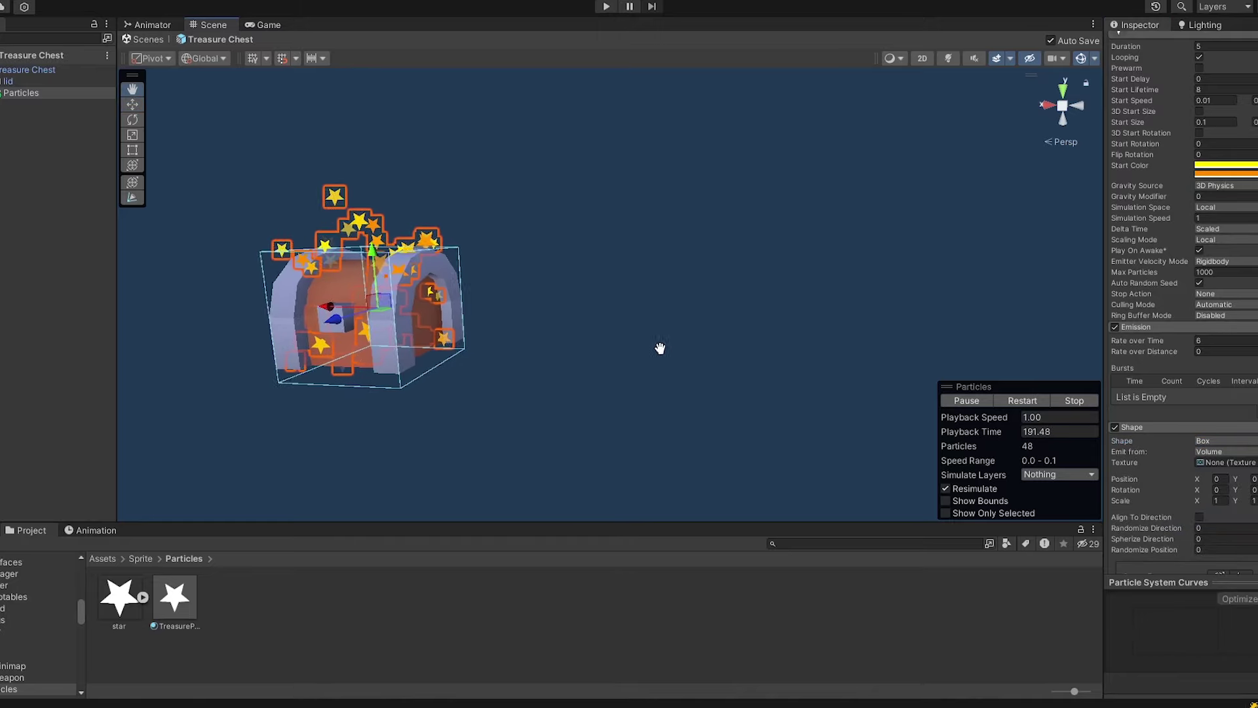
pyautogui.click(1221, 340)
pyautogui.write('4')
pyautogui.click(622, 238)
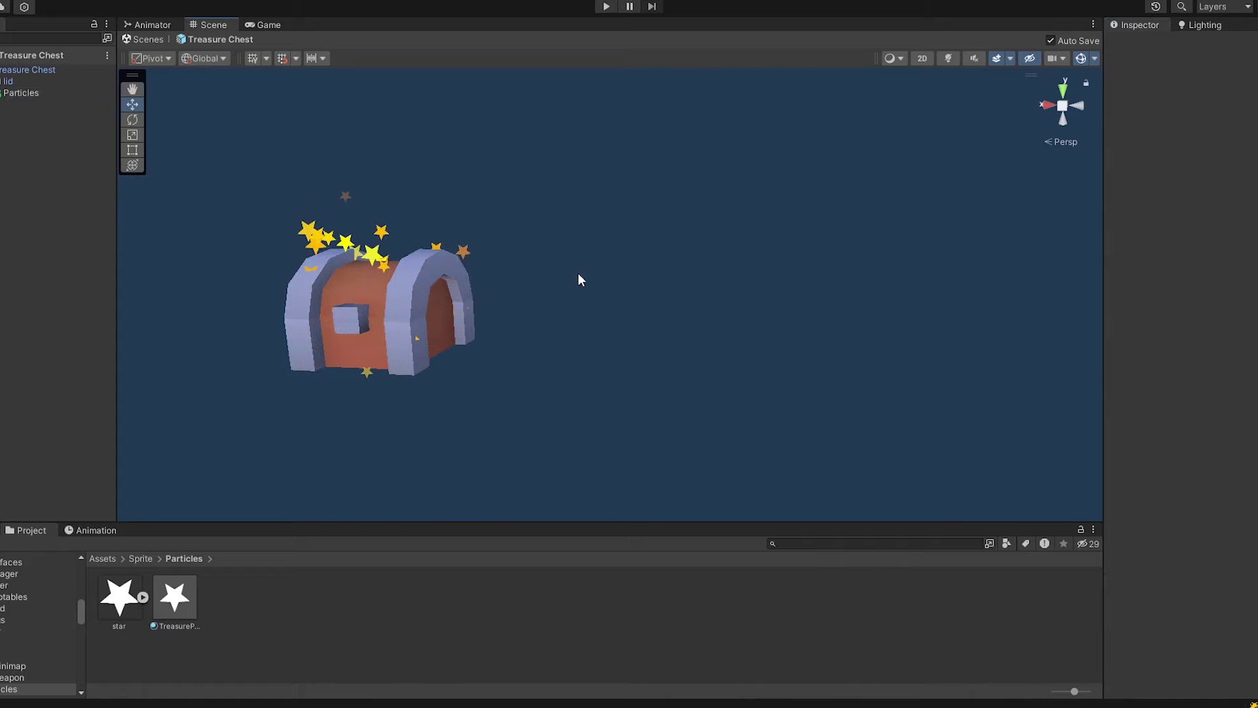
pyautogui.moveTo(578, 276); pyautogui.dragTo(748, 285, button='middle')
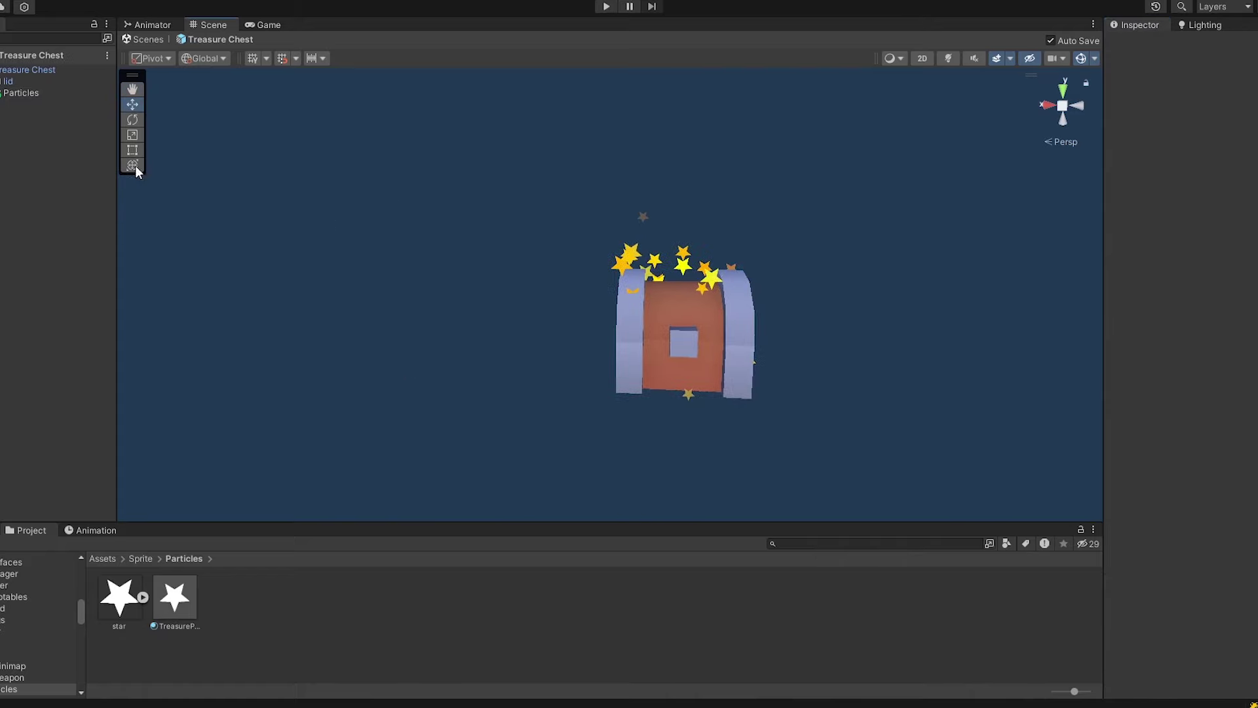
# - Enable Size over Lifetime for the particles and add a curve point so they grow quickly to full size early on
pyautogui.click(57, 95)
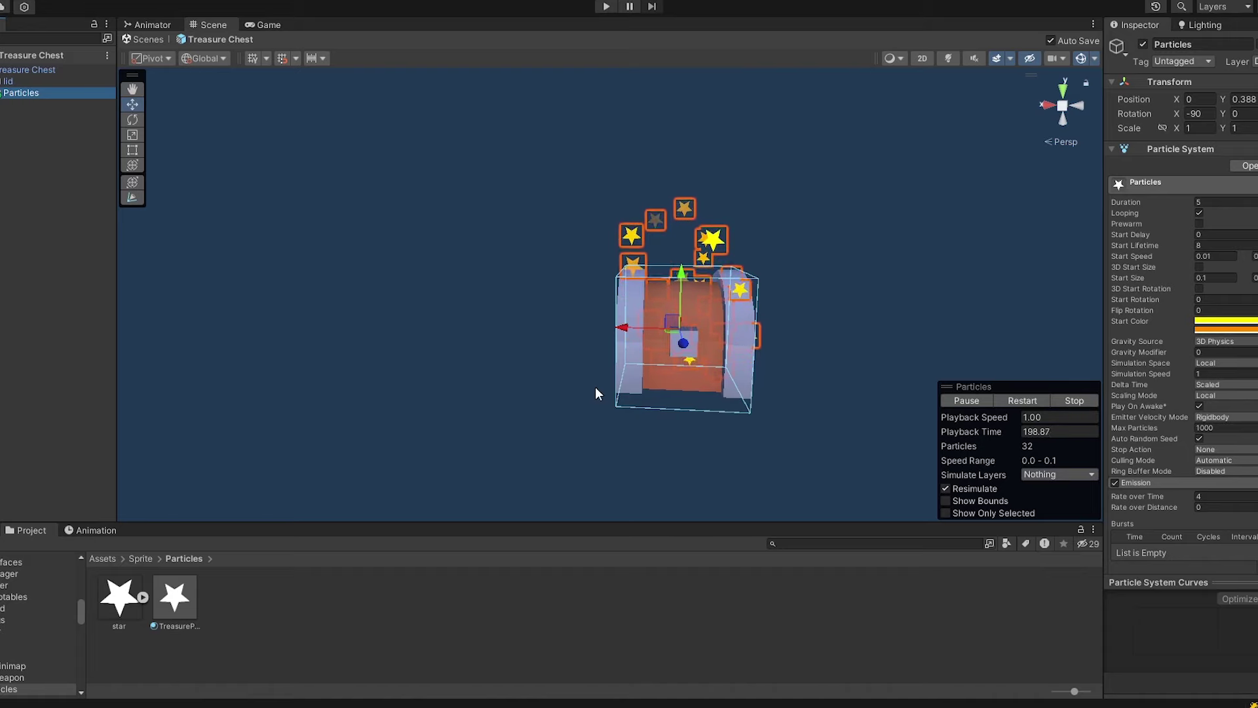
pyautogui.scroll(-5, 1155, 391)
pyautogui.scroll(-6, 1159, 403)
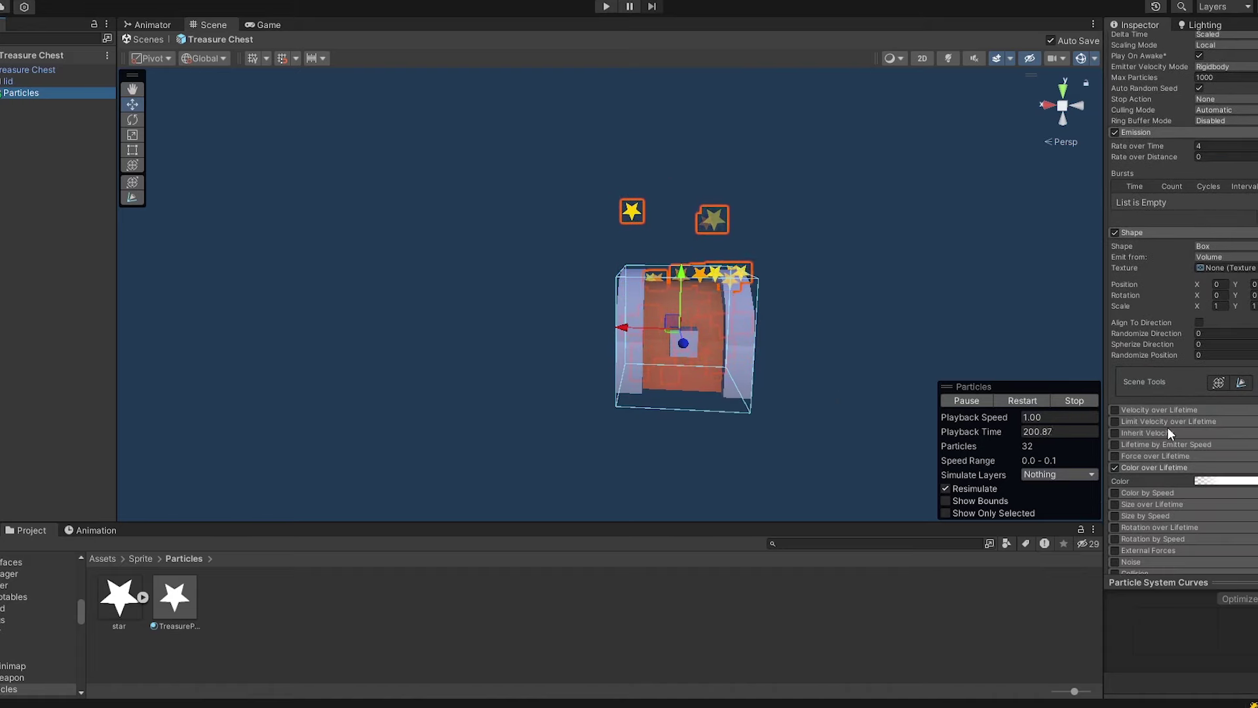
pyautogui.click(1114, 505)
pyautogui.click(1133, 505)
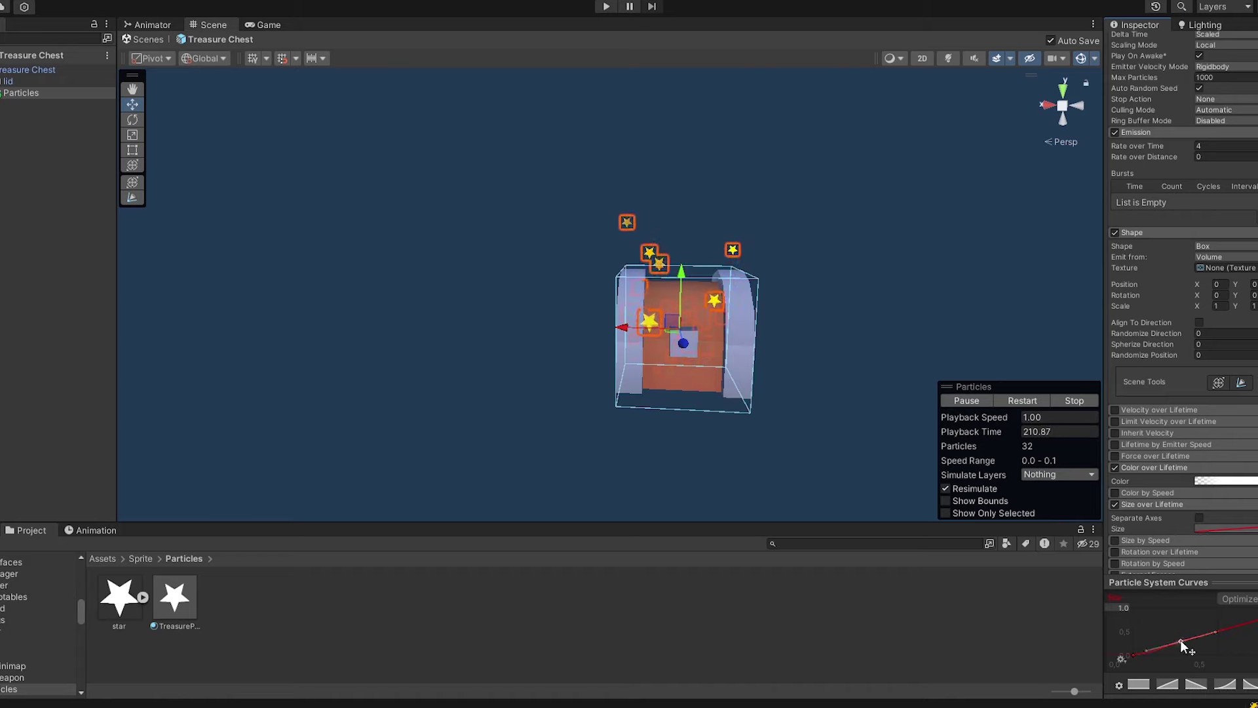
pyautogui.doubleClick(1180, 639)
pyautogui.moveTo(1181, 640); pyautogui.dragTo(1166, 593)
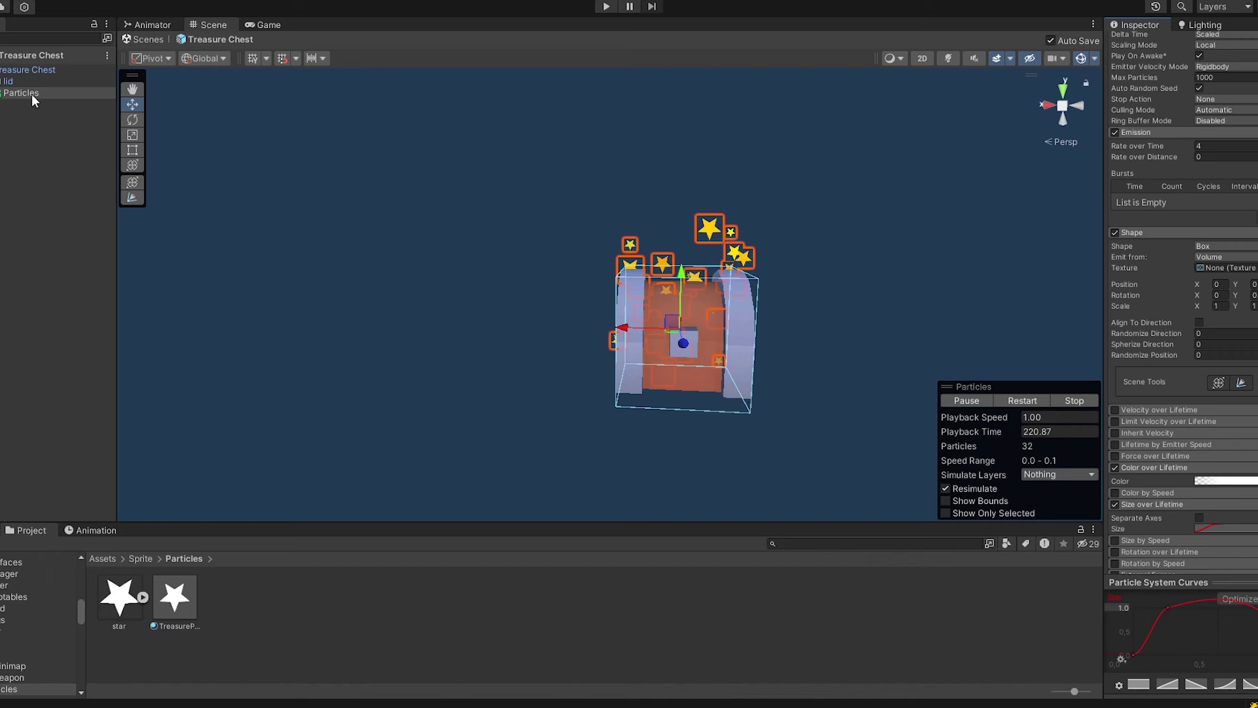
# - Add a Point Light as a child of the Treasure Chest and reduce its Range to 3.5
pyautogui.rightClick(32, 71)
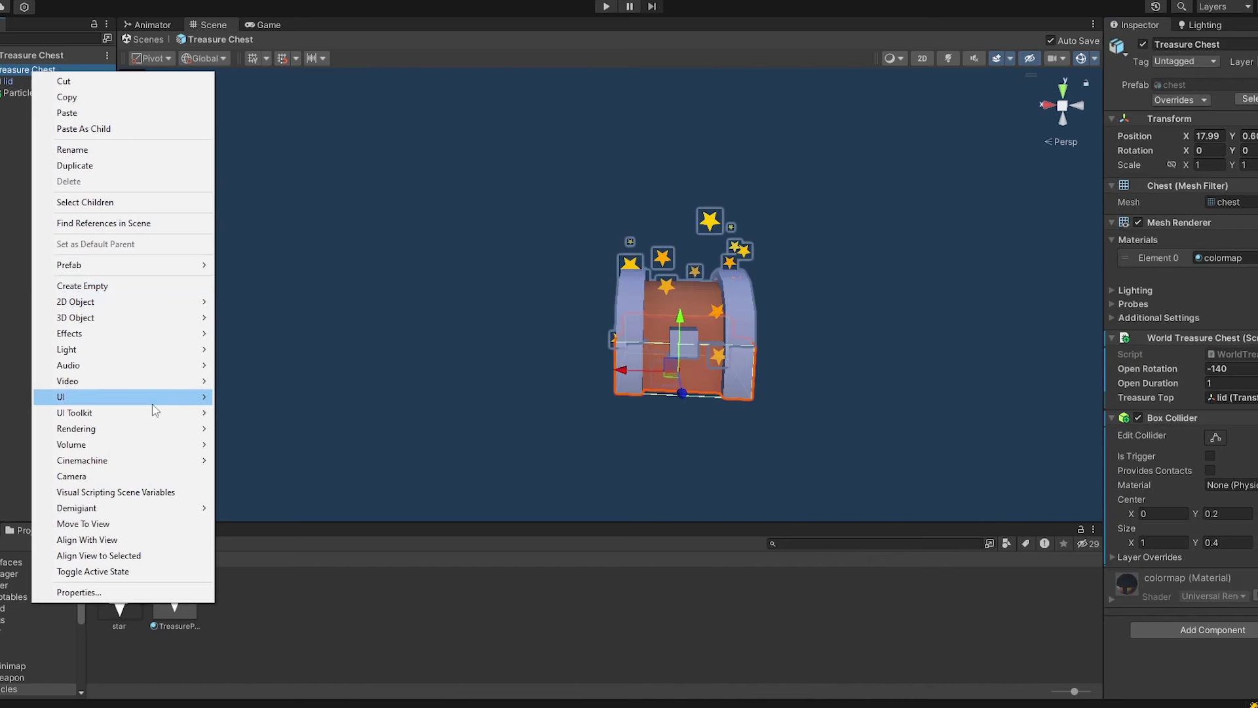
pyautogui.moveTo(156, 402)
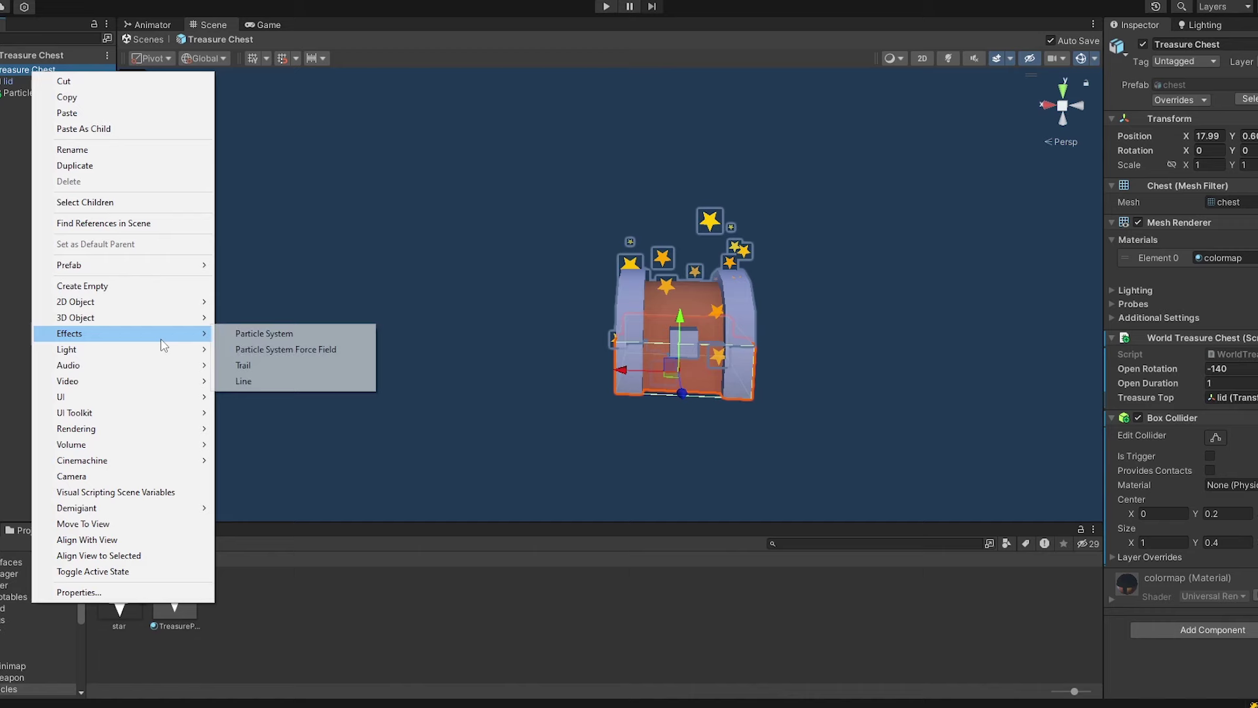
pyautogui.moveTo(172, 349)
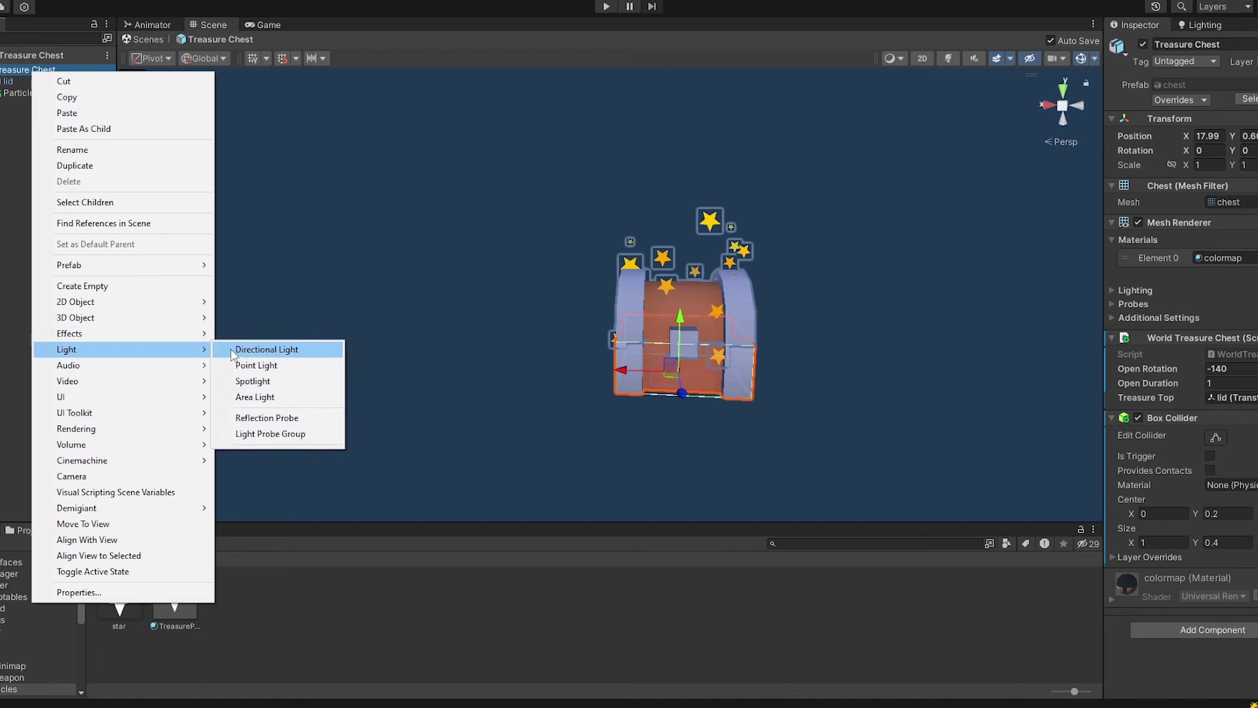
pyautogui.click(270, 365)
pyautogui.scroll(-2, 714, 376)
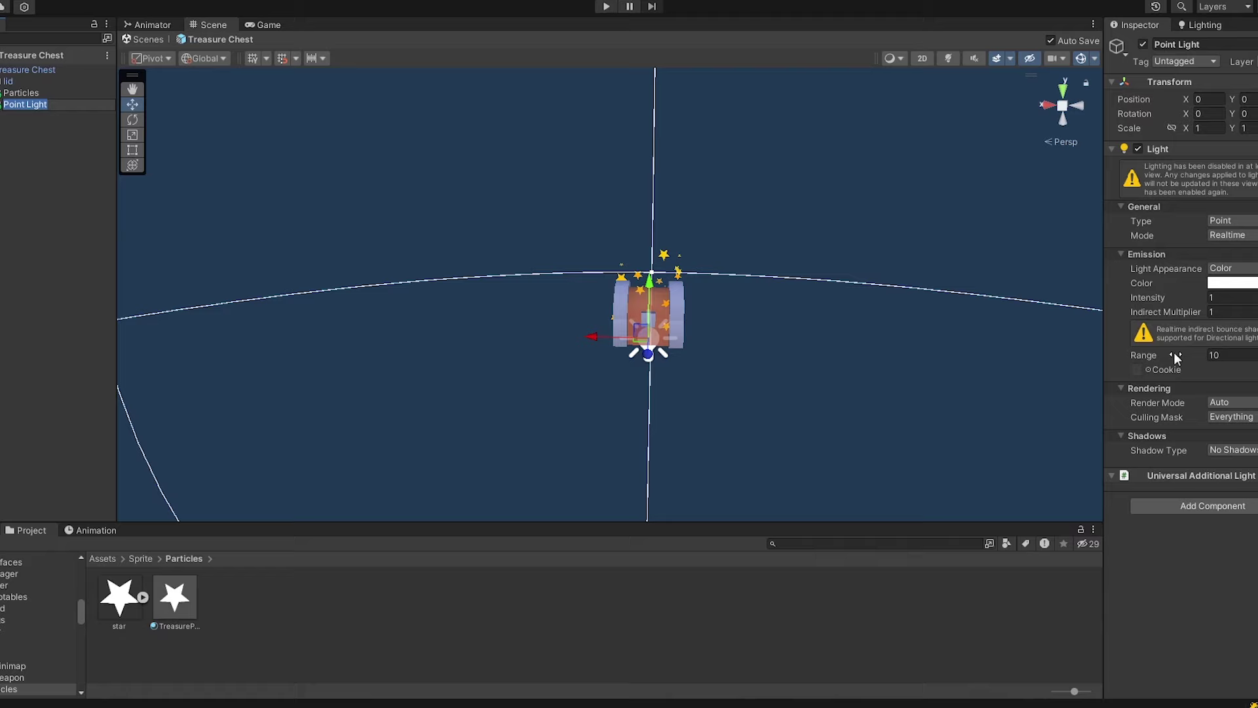
pyautogui.moveTo(1191, 361); pyautogui.dragTo(1159, 347)
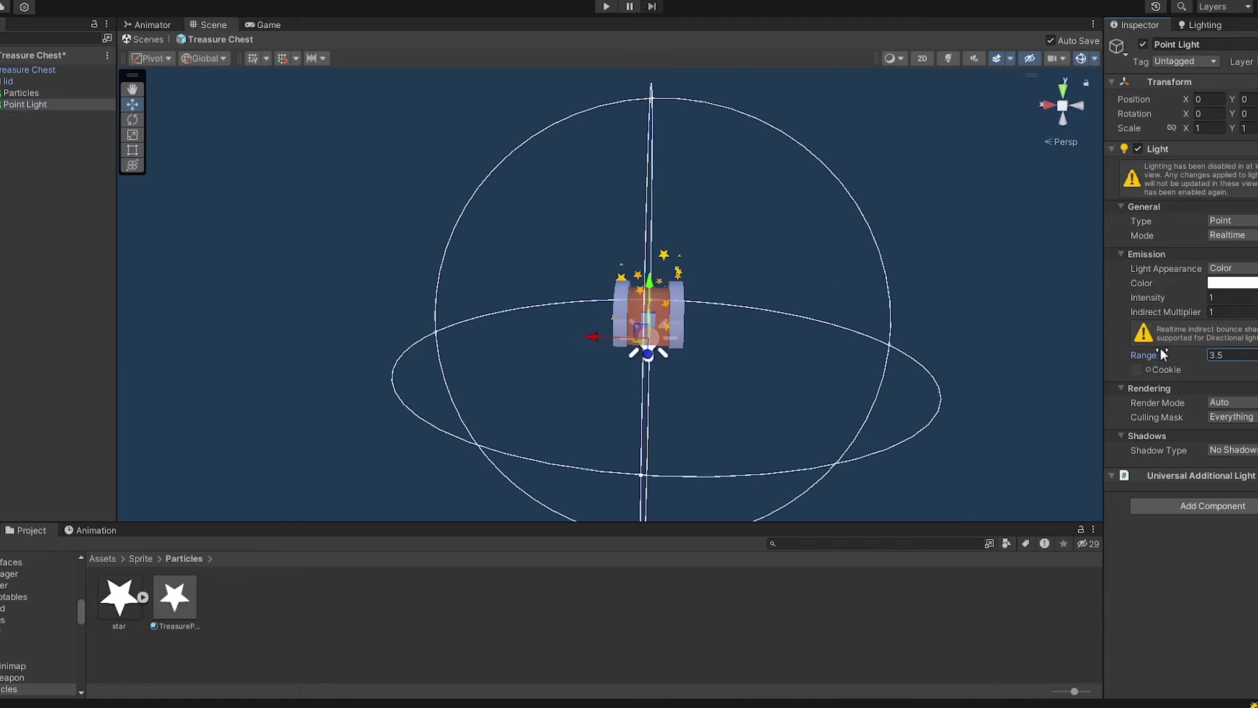
# - Set the Point Light's color to golden yellow and deselect the light to view the chest
pyautogui.click(1228, 283)
pyautogui.click(1255, 336)
pyautogui.click(1256, 363)
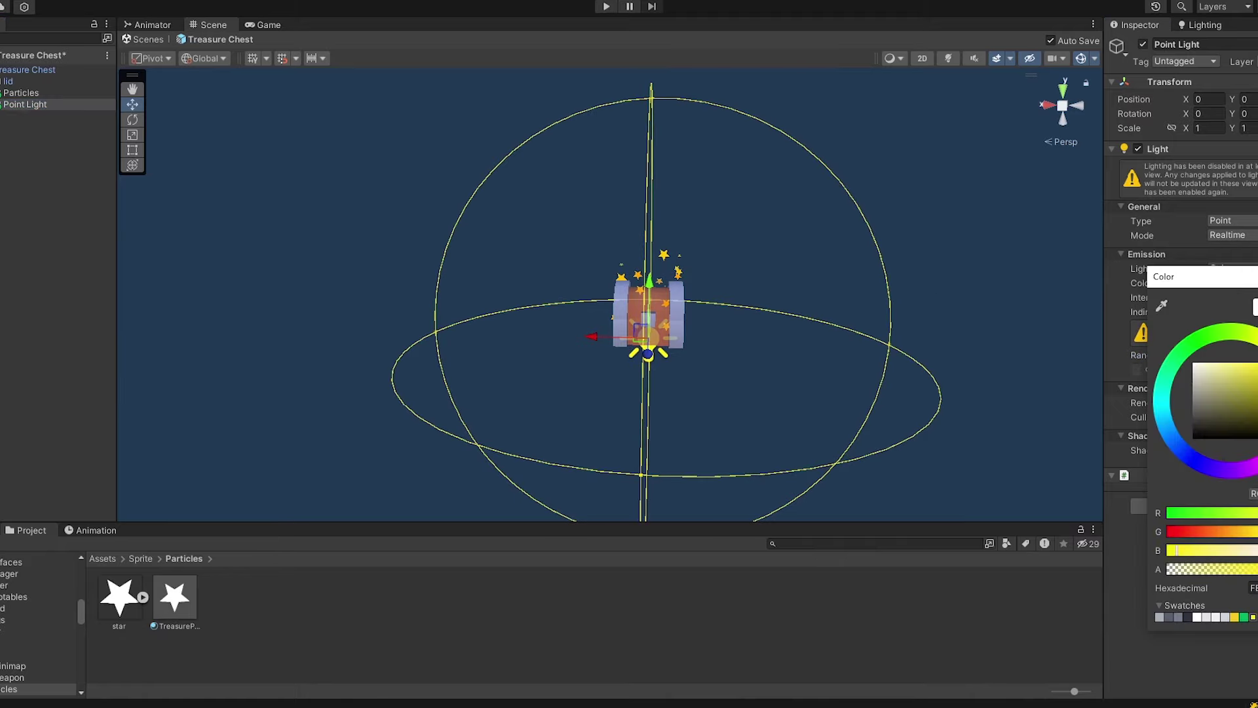
pyautogui.click(1254, 276)
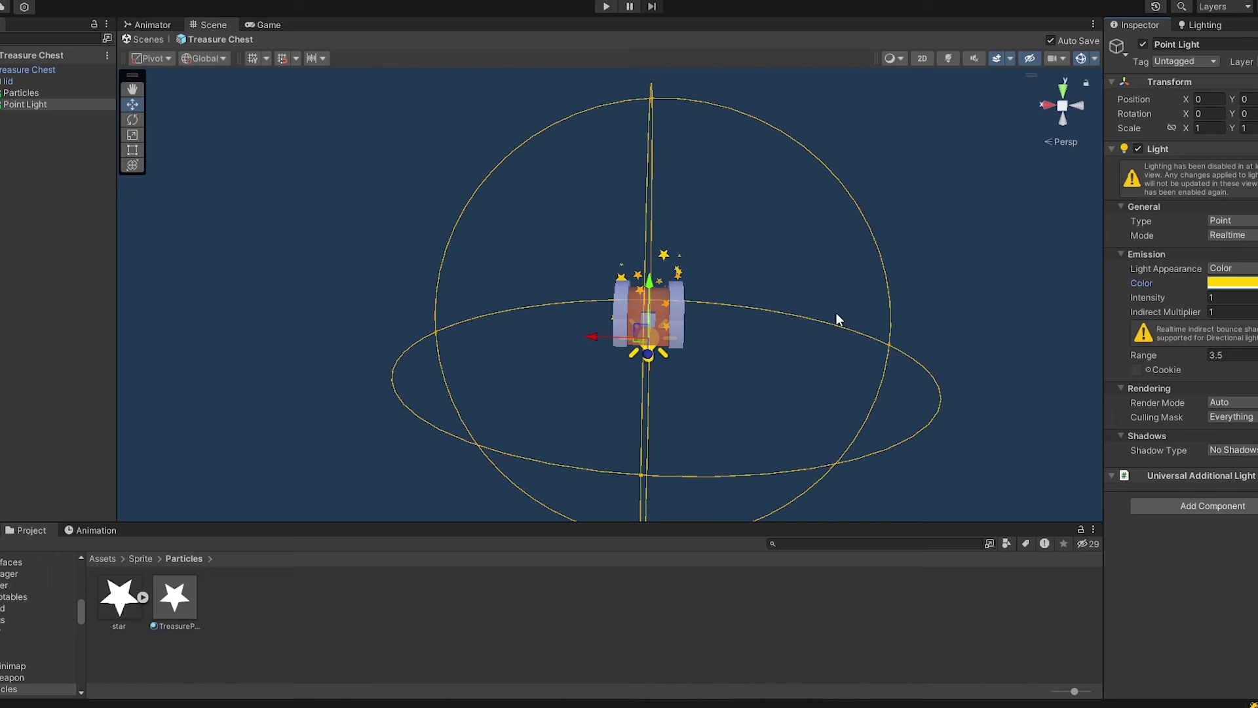
pyautogui.scroll(-1, 802, 287)
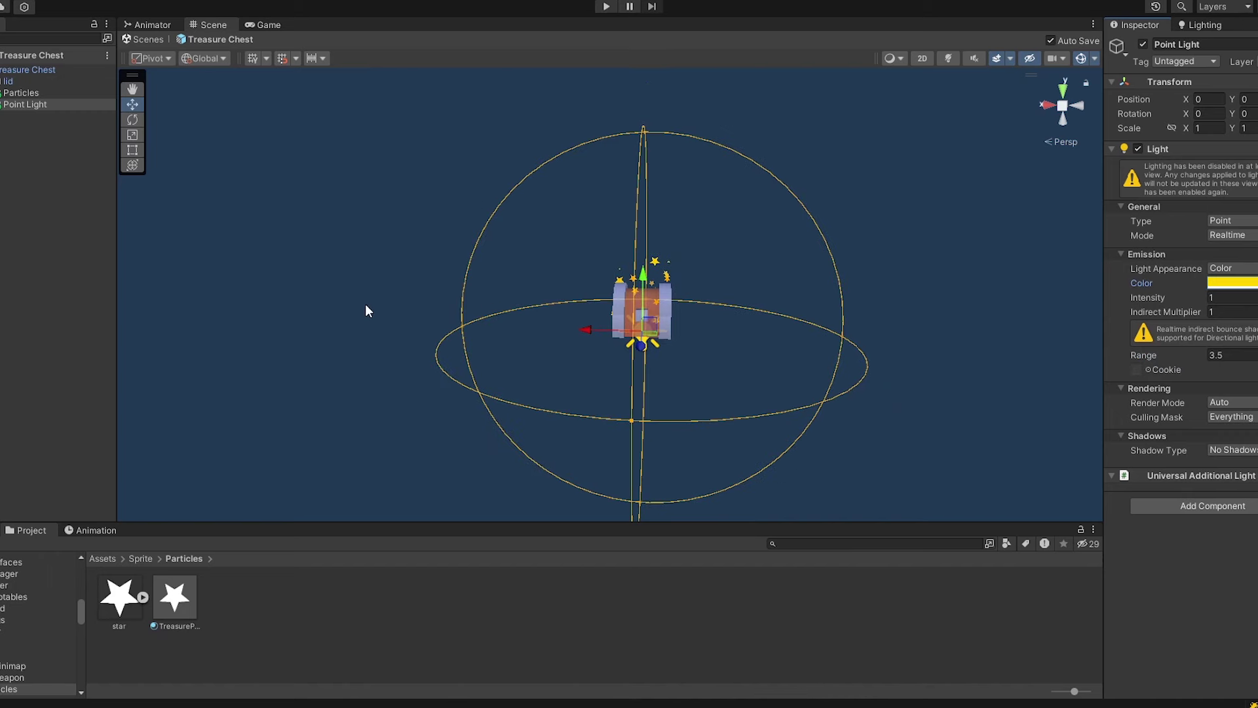
pyautogui.click(60, 240)
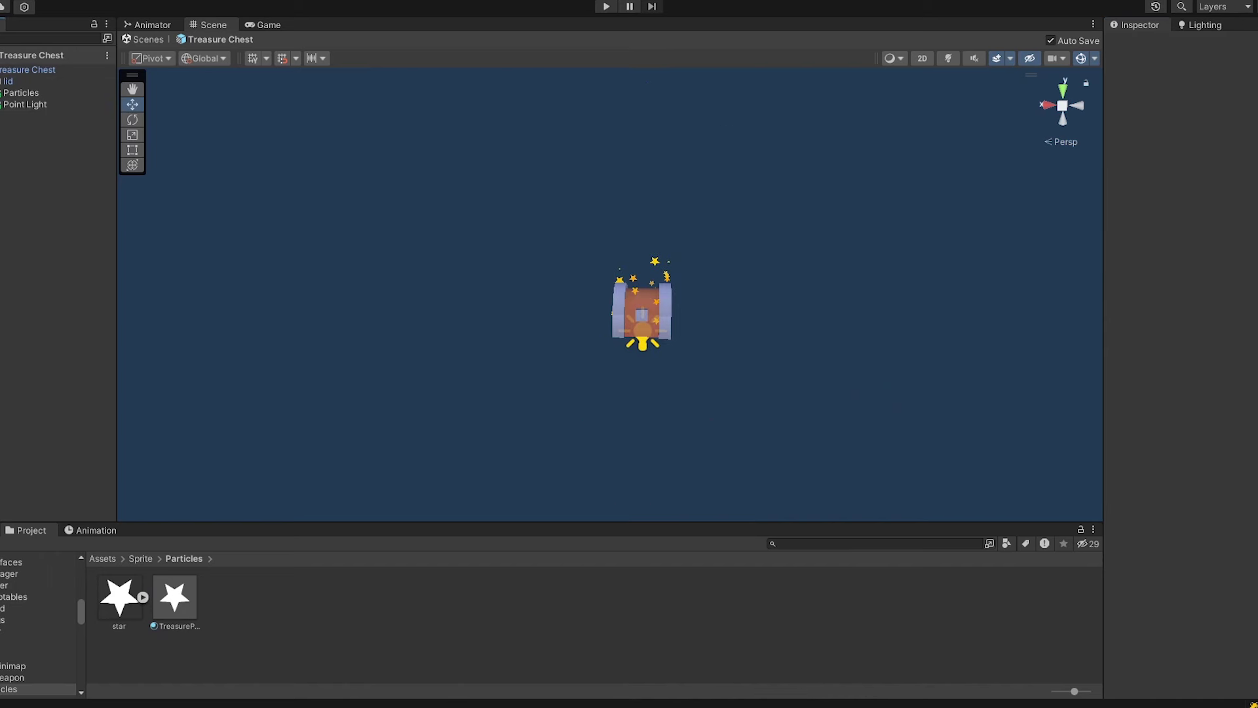
# - Return from the prefab to the game scene, run the game and walk to a chest to check its particles and light
pyautogui.click(1, 55)
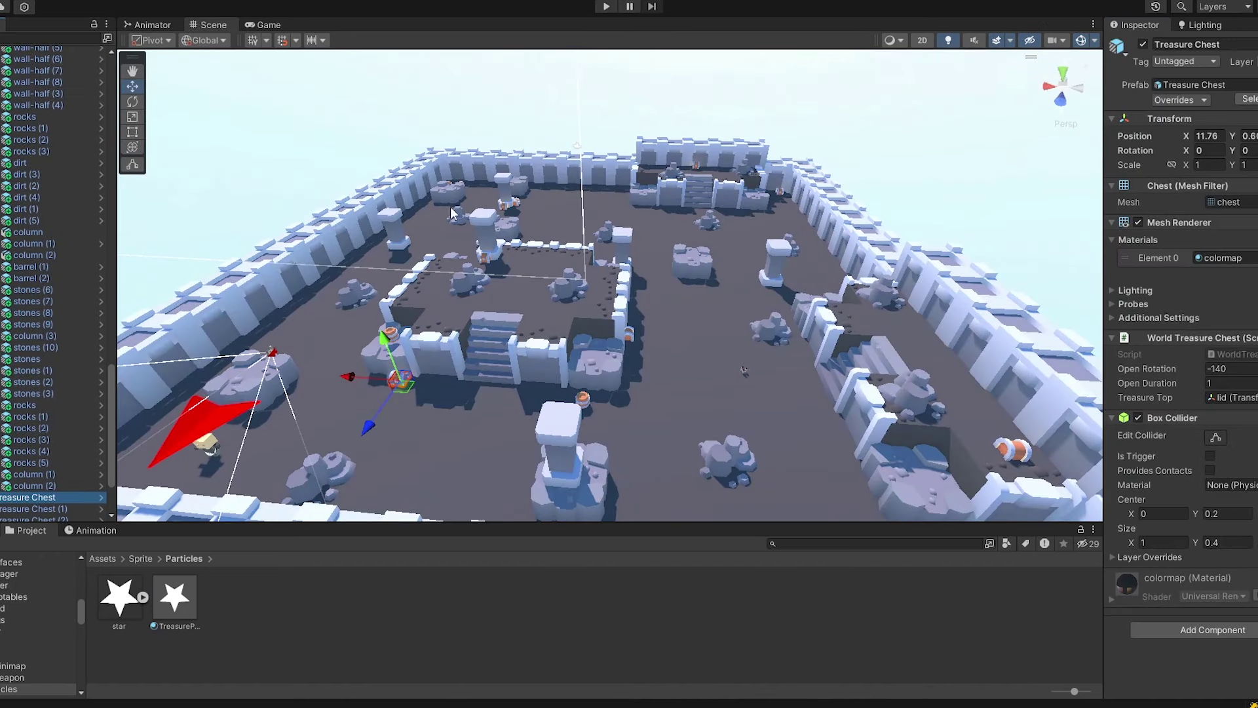
pyautogui.click(608, 7)
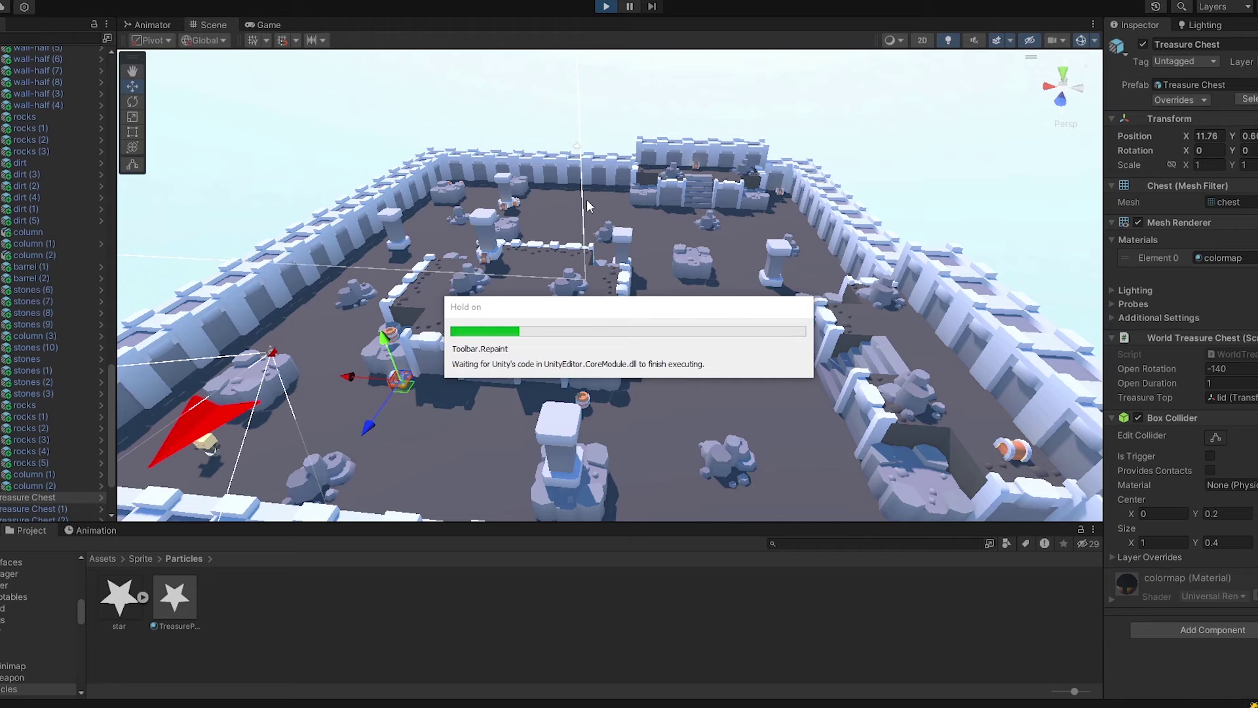
pyautogui.press('w')
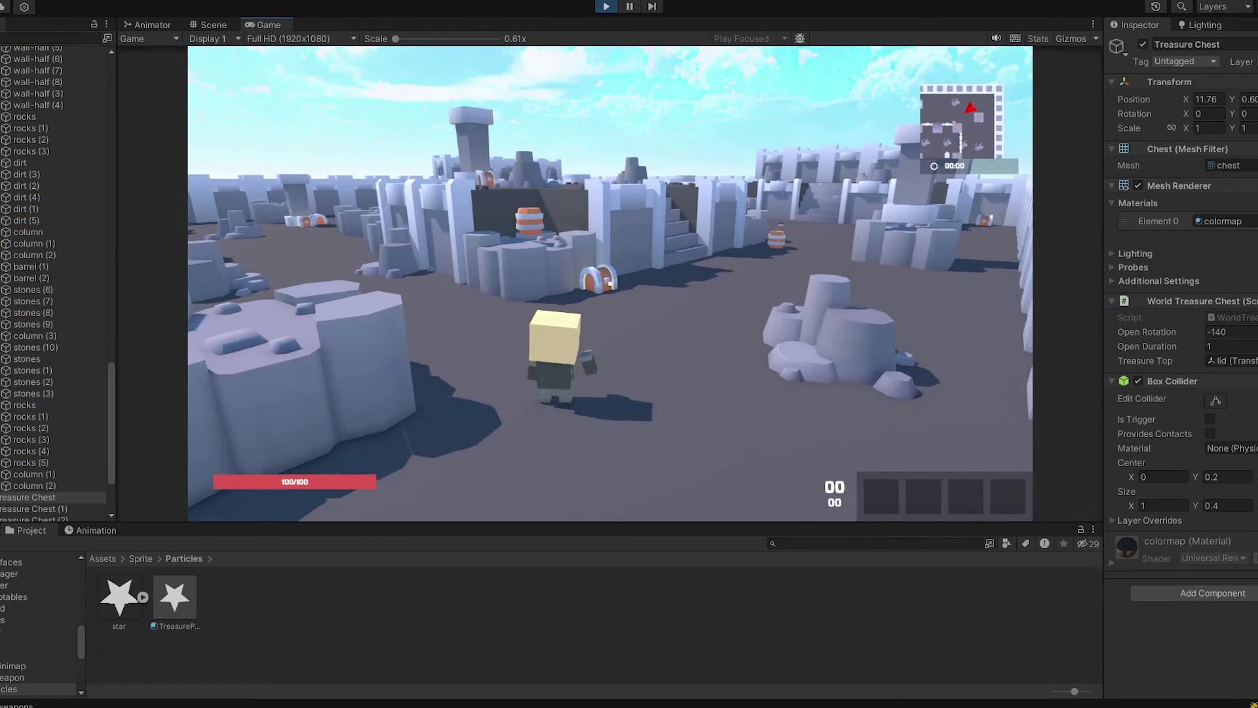
pyautogui.press('w')
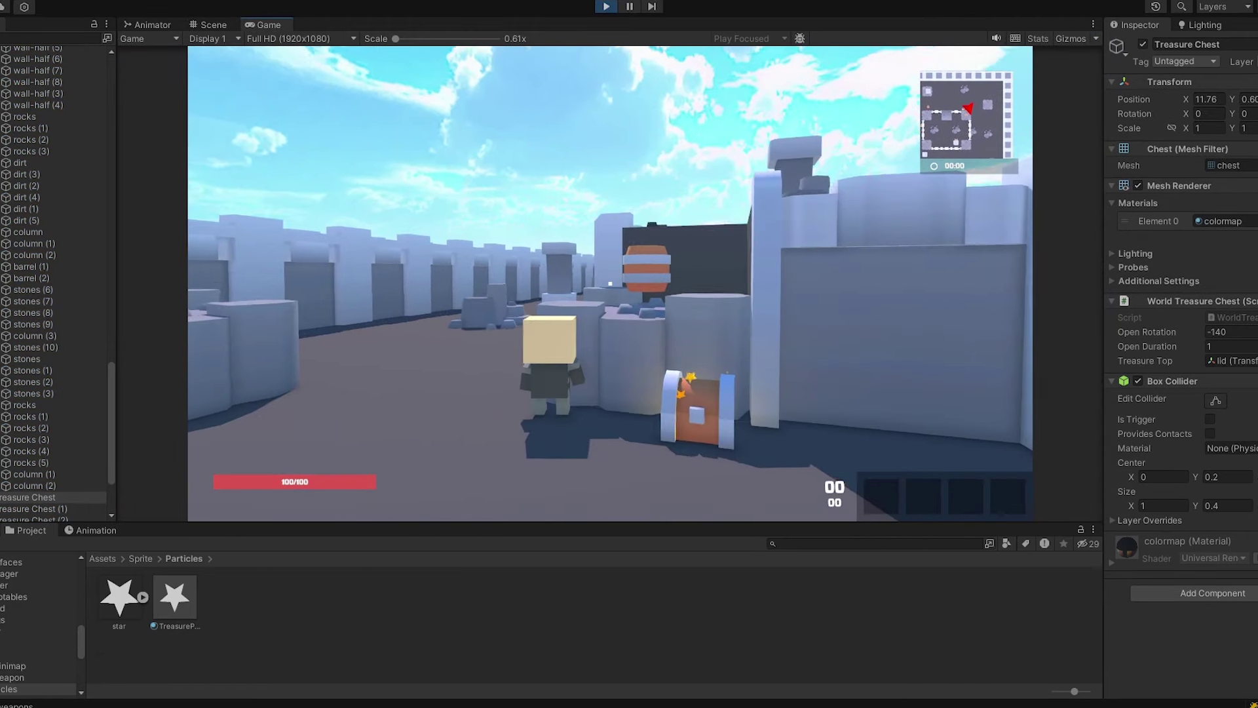
pyautogui.press('Escape')
# - Set the scene's Directional Light Intensity to 0, raise it to 3.68, and disable its Light component to compare the chests' lighting
pyautogui.click(113, 377)
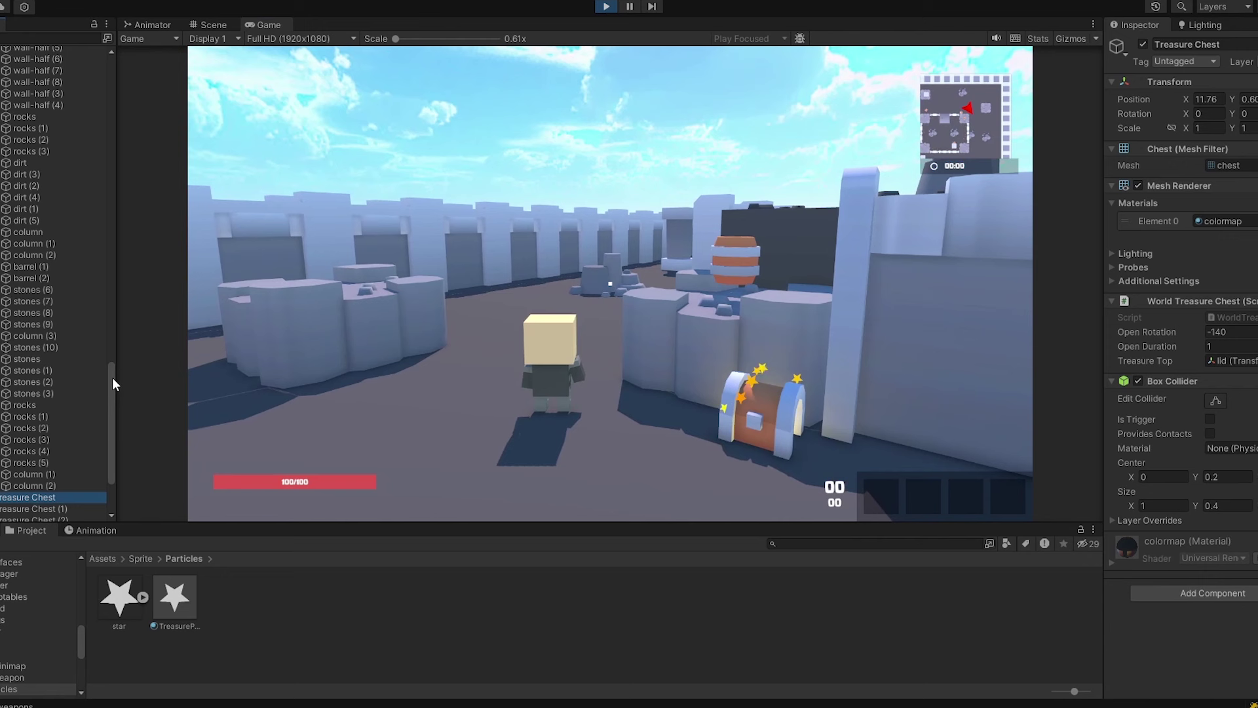
pyautogui.moveTo(112, 377); pyautogui.dragTo(92, 34)
pyautogui.click(39, 76)
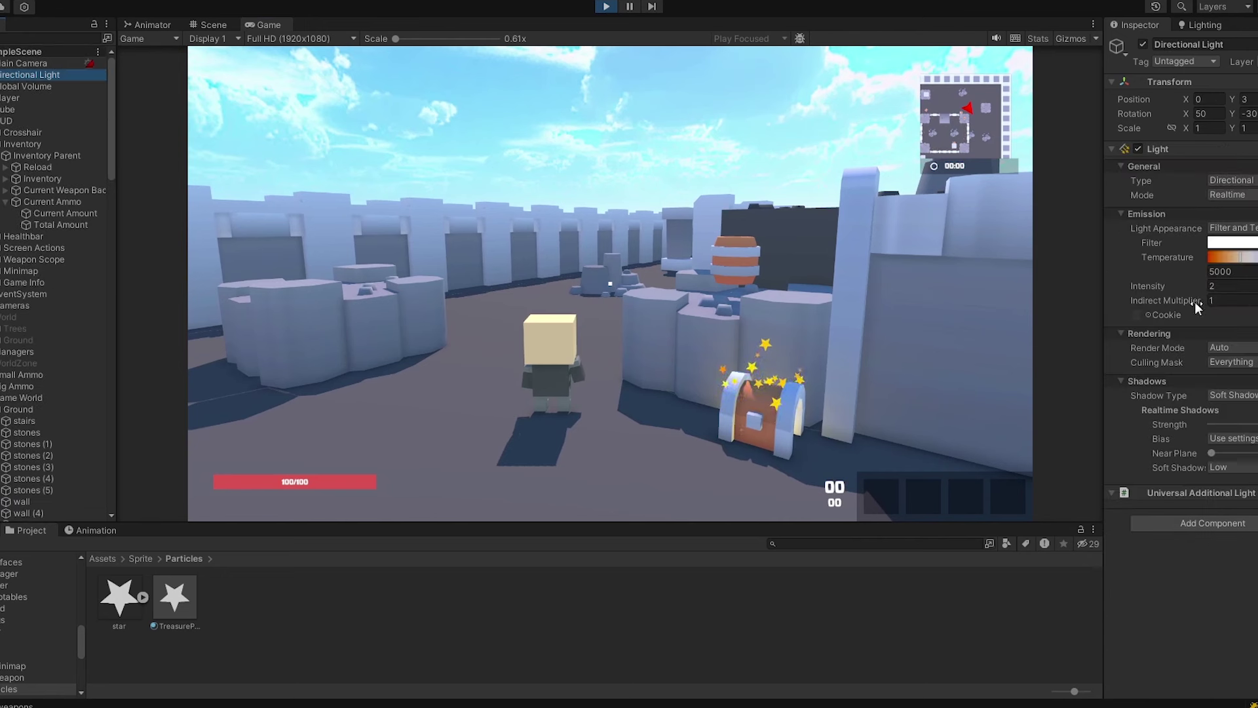
pyautogui.moveTo(1178, 280); pyautogui.dragTo(1129, 288)
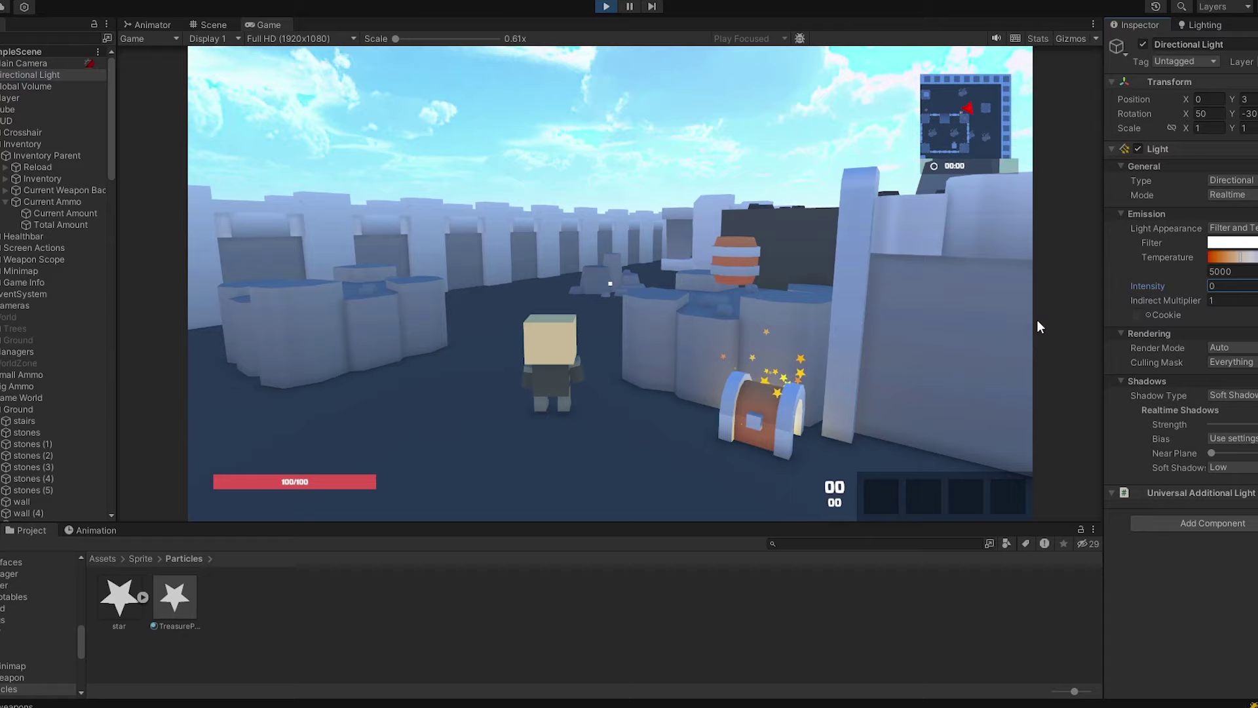
pyautogui.moveTo(1037, 326); pyautogui.dragTo(1088, 319)
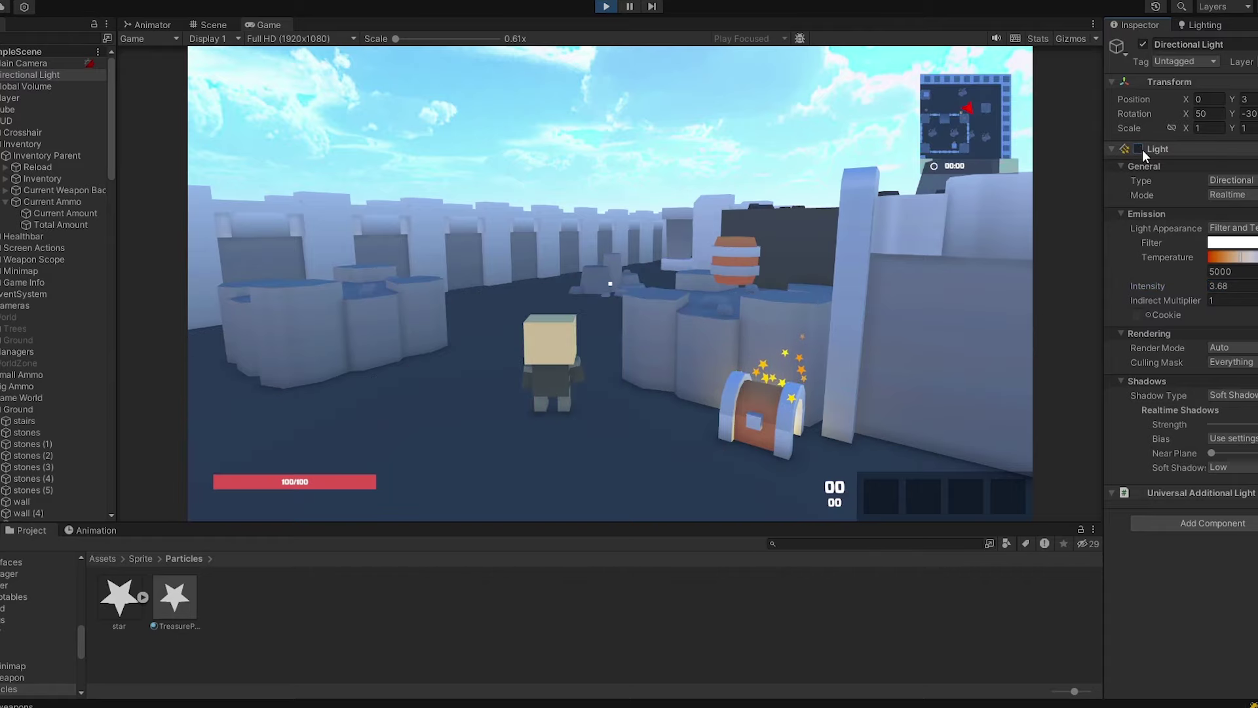
pyautogui.click(760, 293)
pyautogui.press('s')
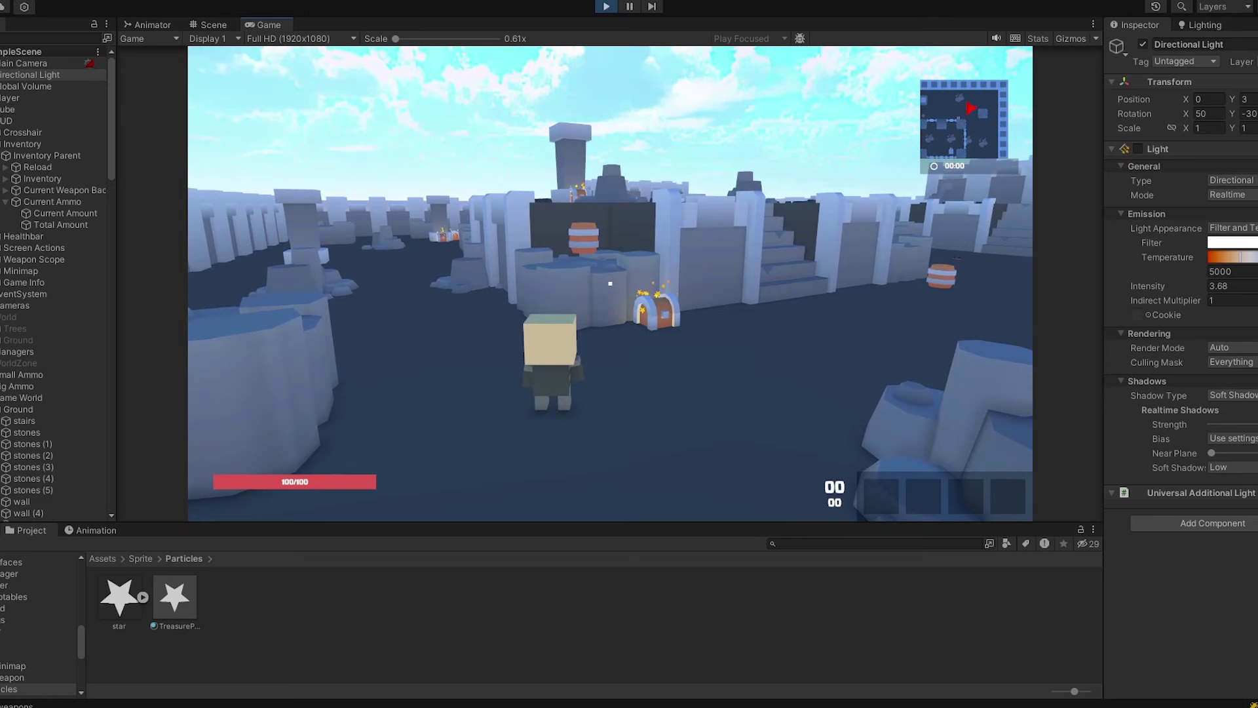
# - Lower the environment lighting's Intensity Multiplier to its minimum and walk around a chest to check its glow in the dark
pyautogui.click(1216, 25)
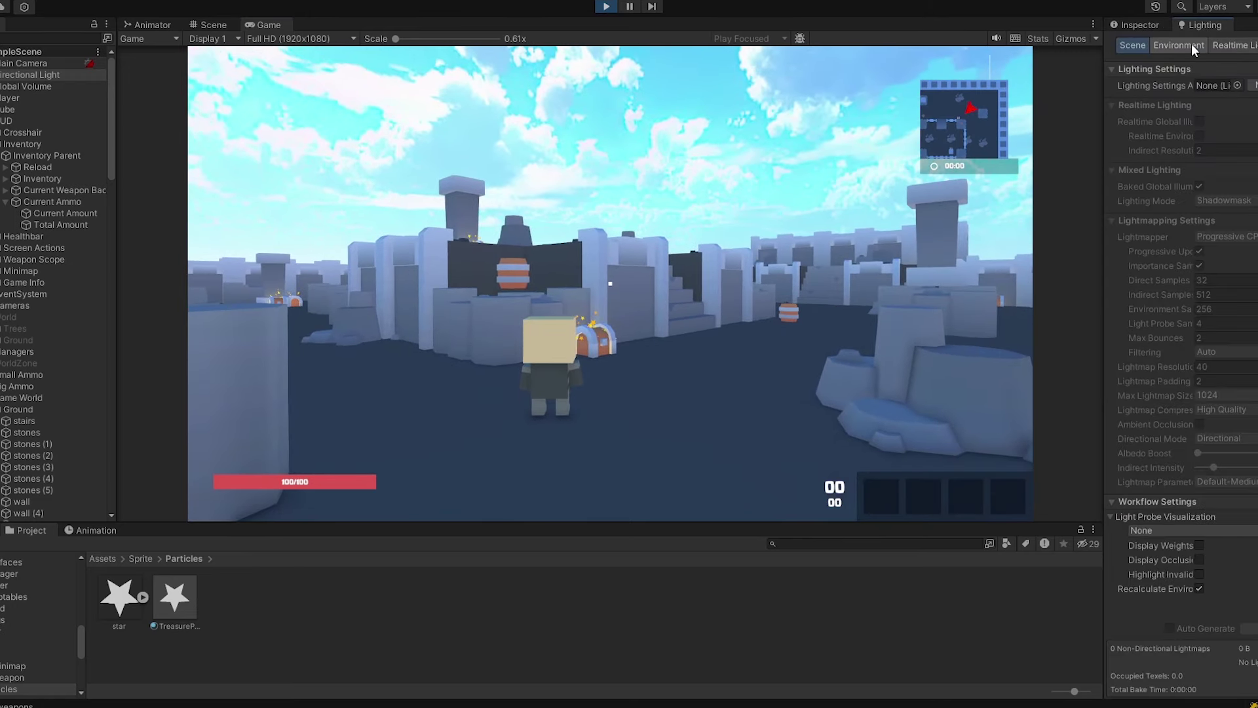
pyautogui.click(1190, 45)
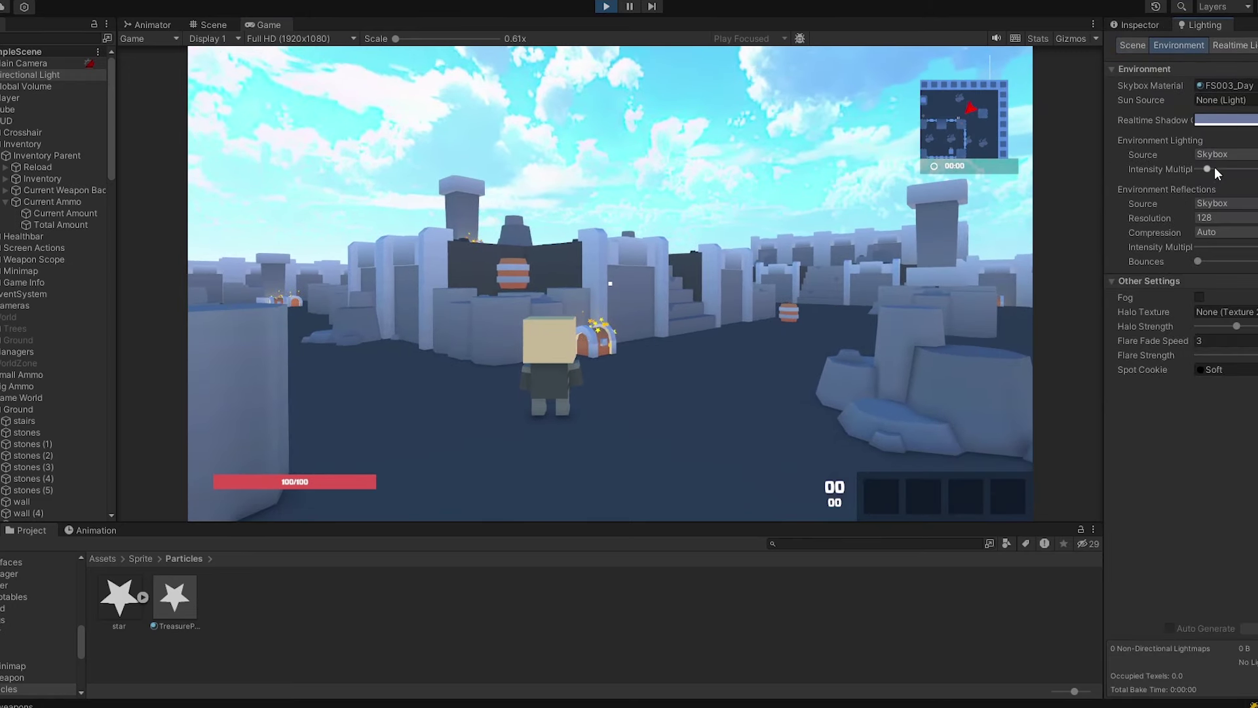
pyautogui.moveTo(1214, 167); pyautogui.dragTo(1101, 163)
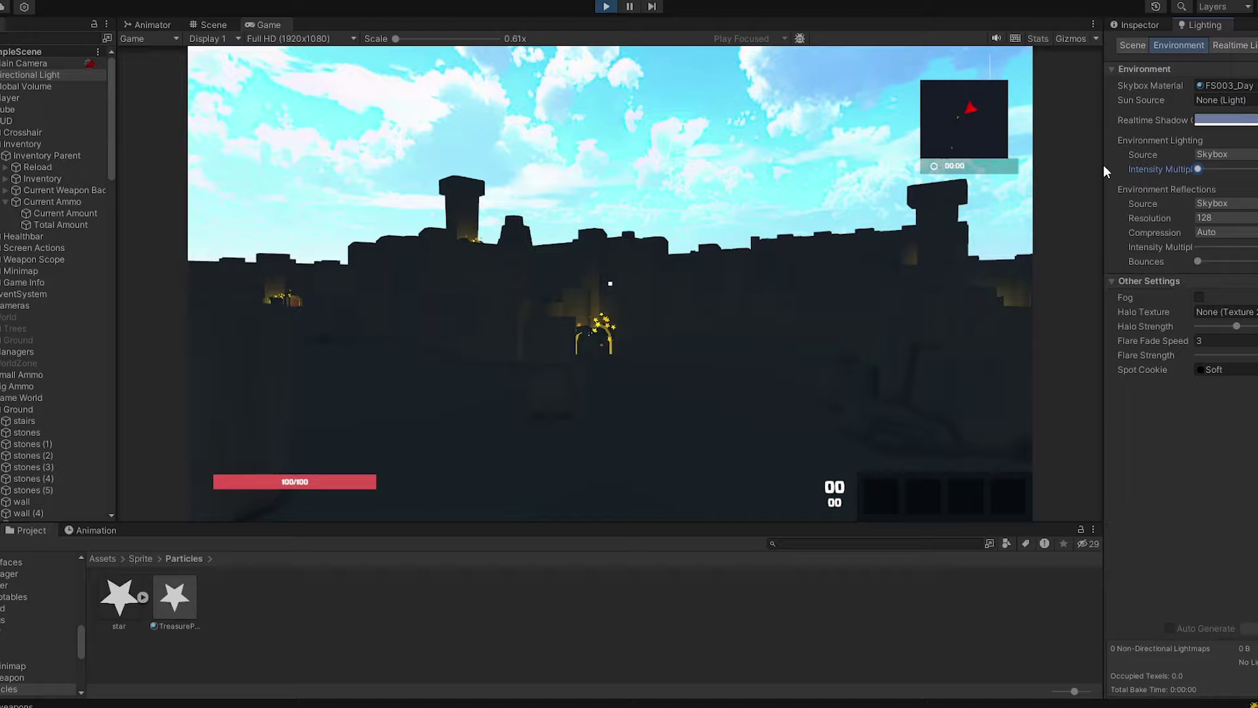
pyautogui.click(1102, 166)
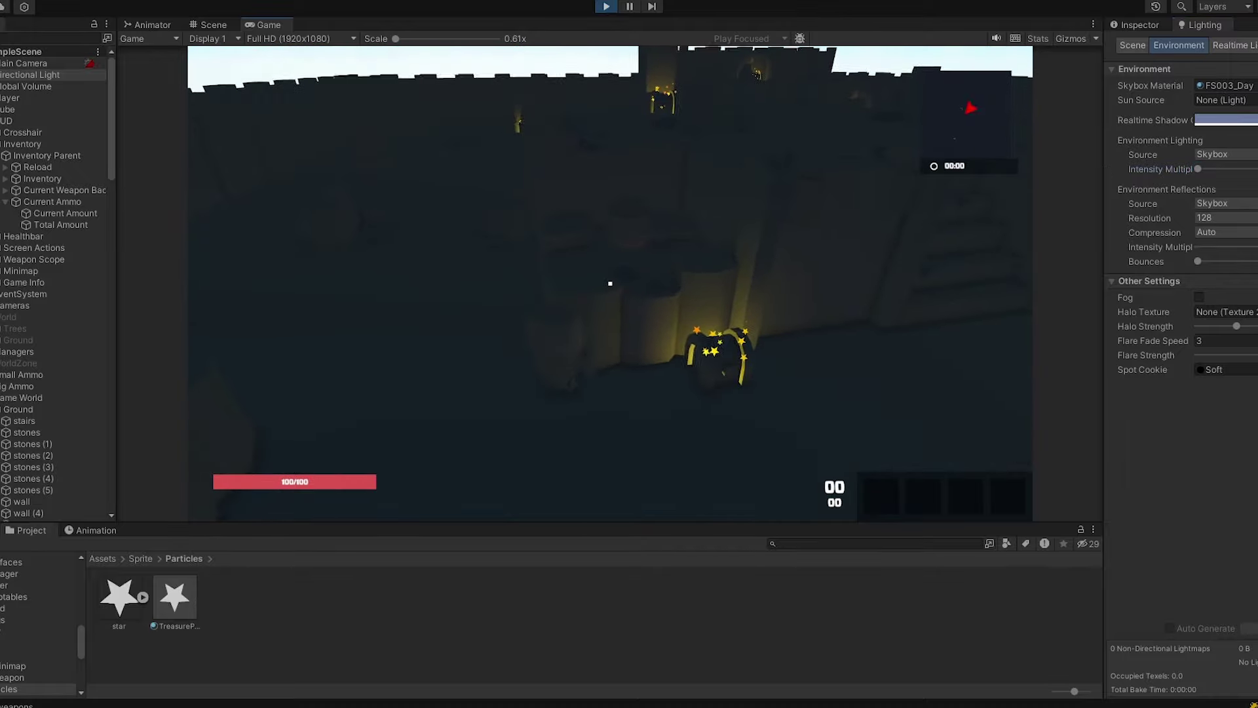
pyautogui.press('s')
pyautogui.press('w')
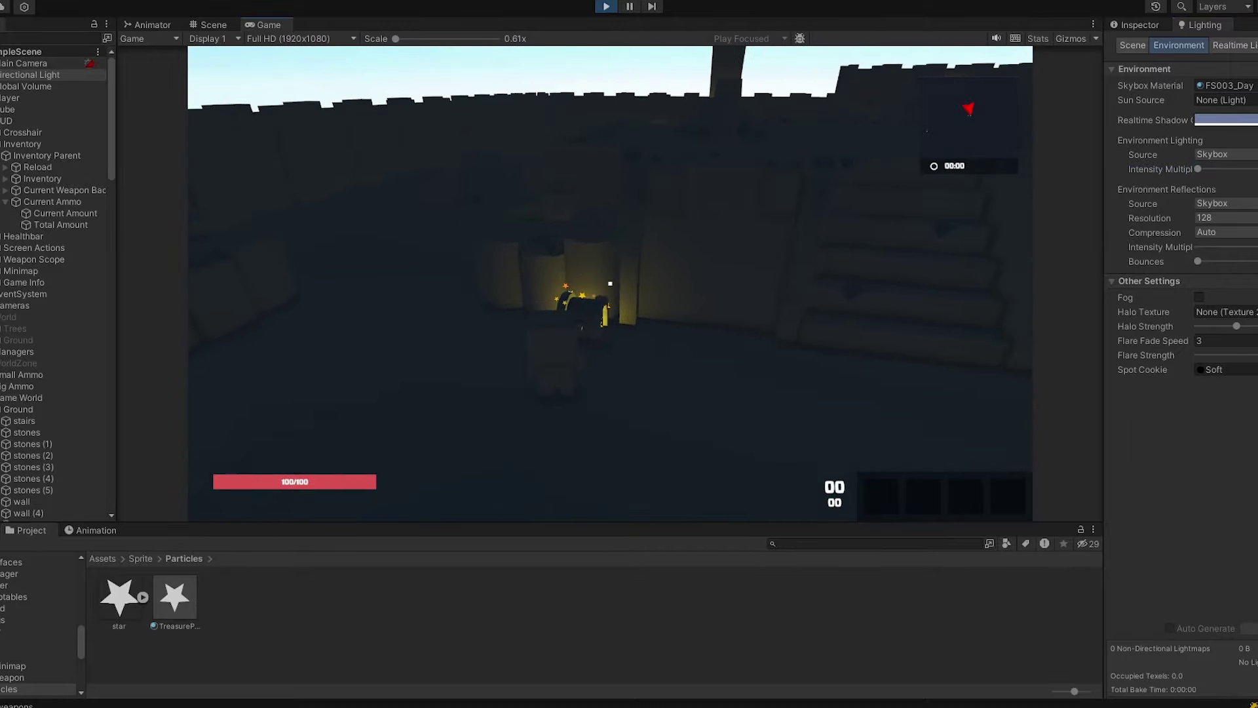
pyautogui.press('Escape')
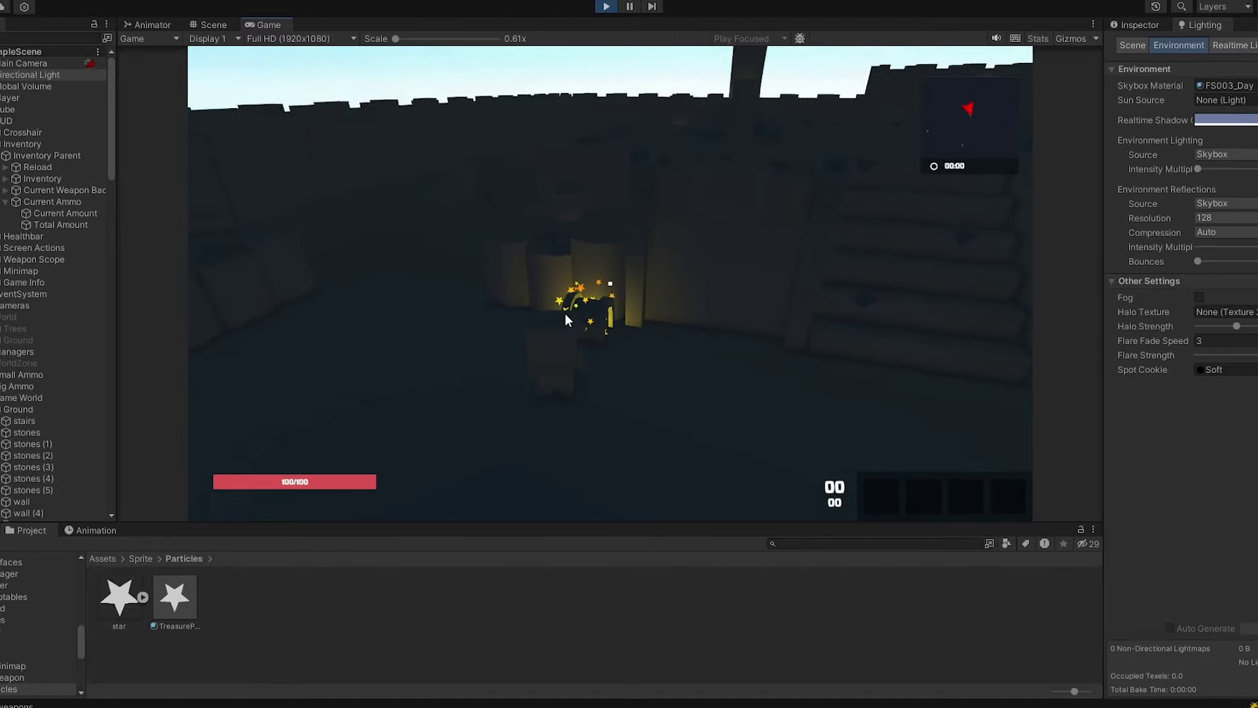
# - With the game still running, select the nearby chest's Point Light in the scene and raise it above the chest
pyautogui.scroll(-10, 33, 426)
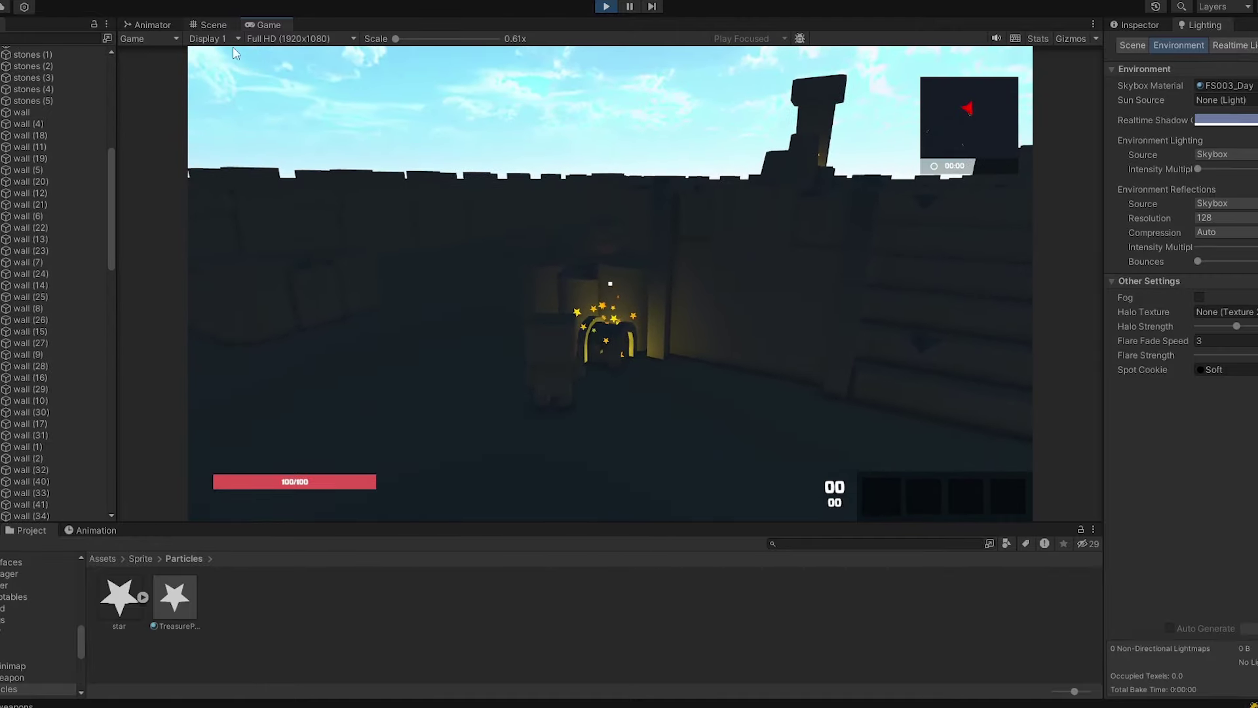
pyautogui.click(213, 24)
pyautogui.moveTo(580, 402); pyautogui.dragTo(778, 359, button='middle')
pyautogui.scroll(3, 778, 359)
pyautogui.moveTo(778, 359); pyautogui.dragTo(542, 337, button='right')
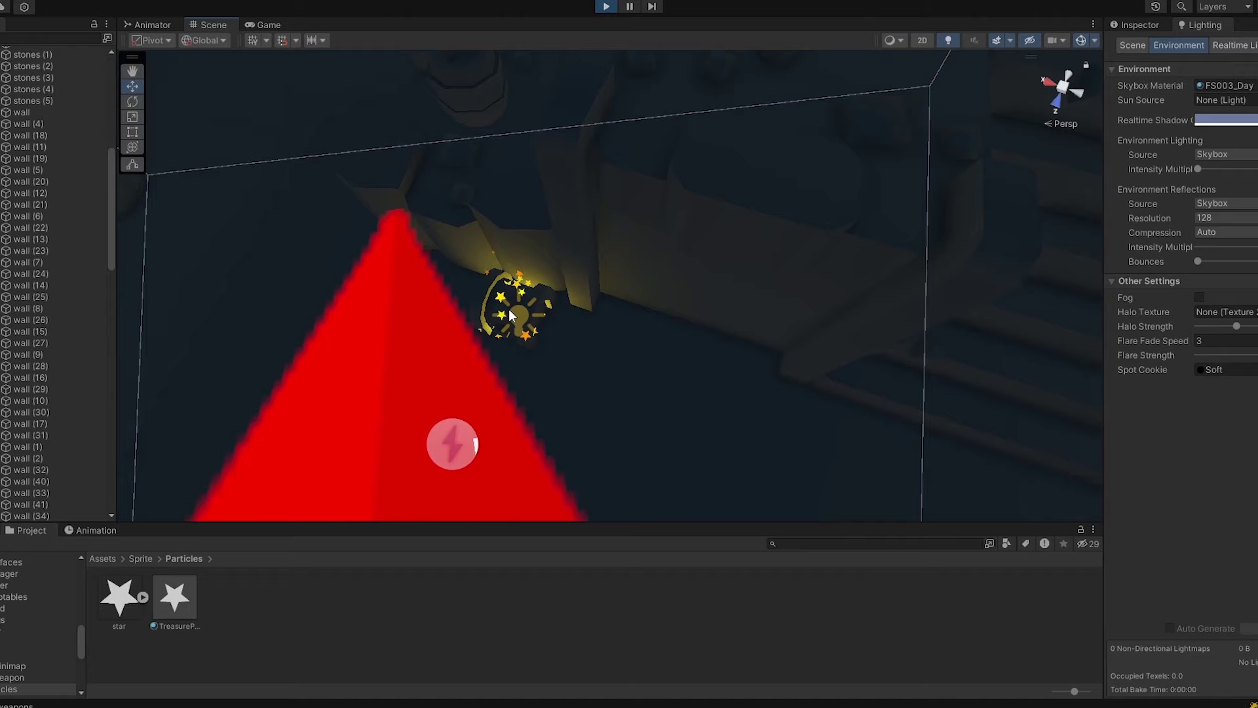
pyautogui.click(512, 315)
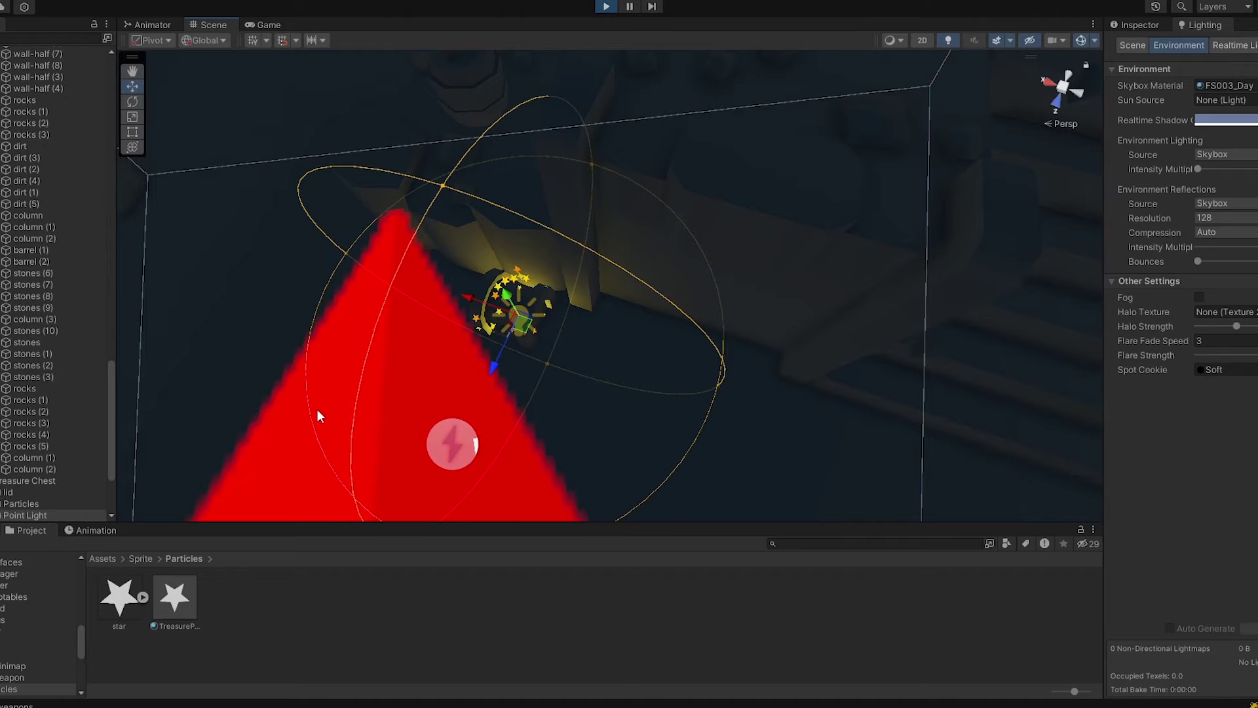
pyautogui.scroll(-2, 36, 485)
pyautogui.moveTo(510, 299); pyautogui.dragTo(467, 251)
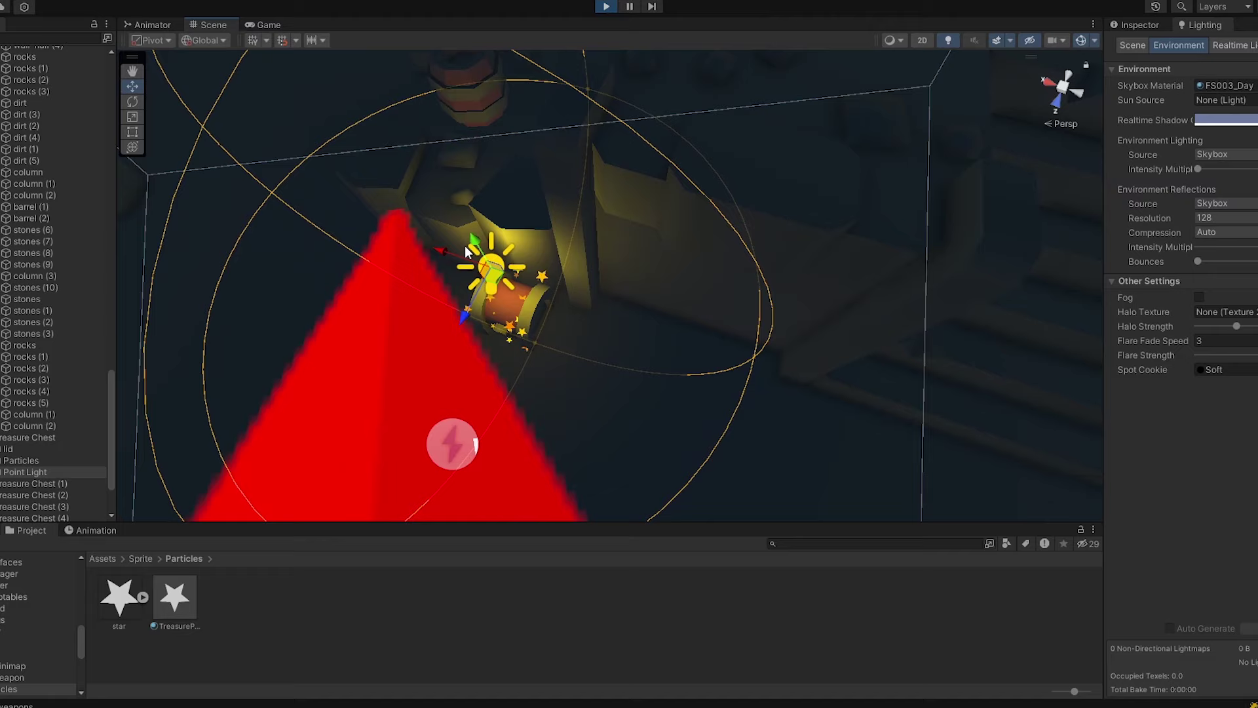
# - Check the glow in the running game, try the Point Light lower in front of the chest, and reposition it just above the lid
pyautogui.click(264, 24)
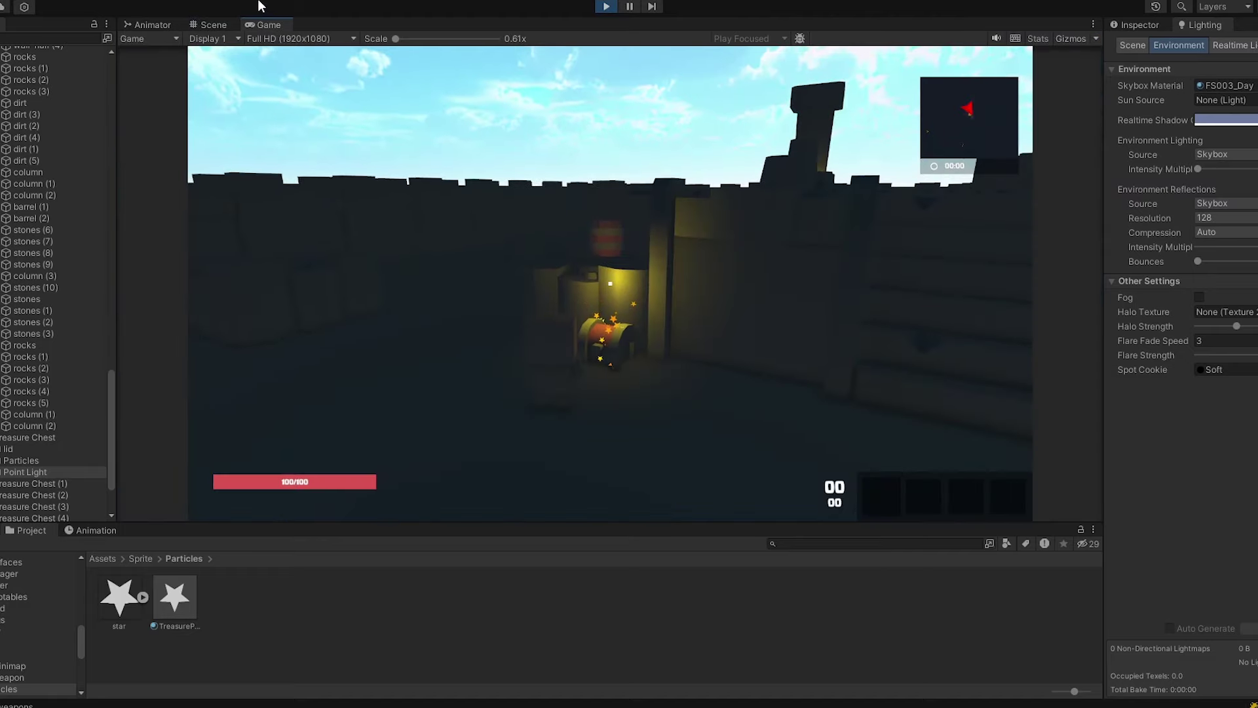
pyautogui.click(214, 24)
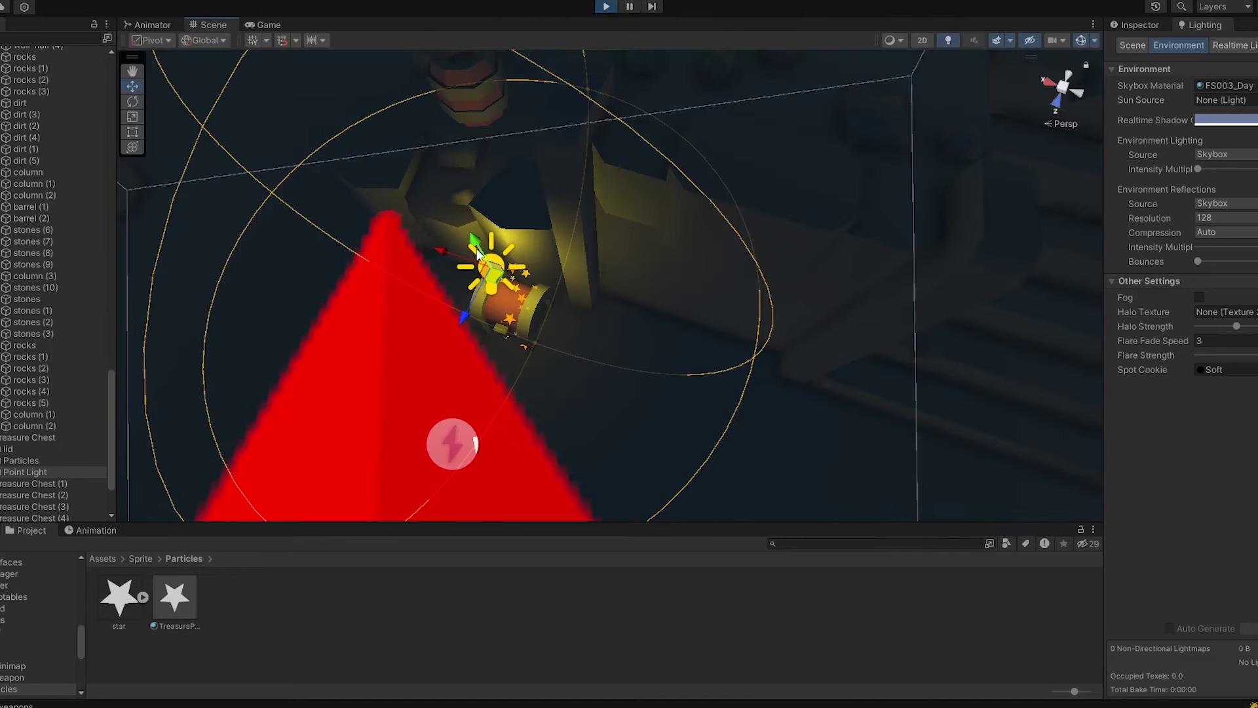
pyautogui.moveTo(478, 252); pyautogui.dragTo(479, 435)
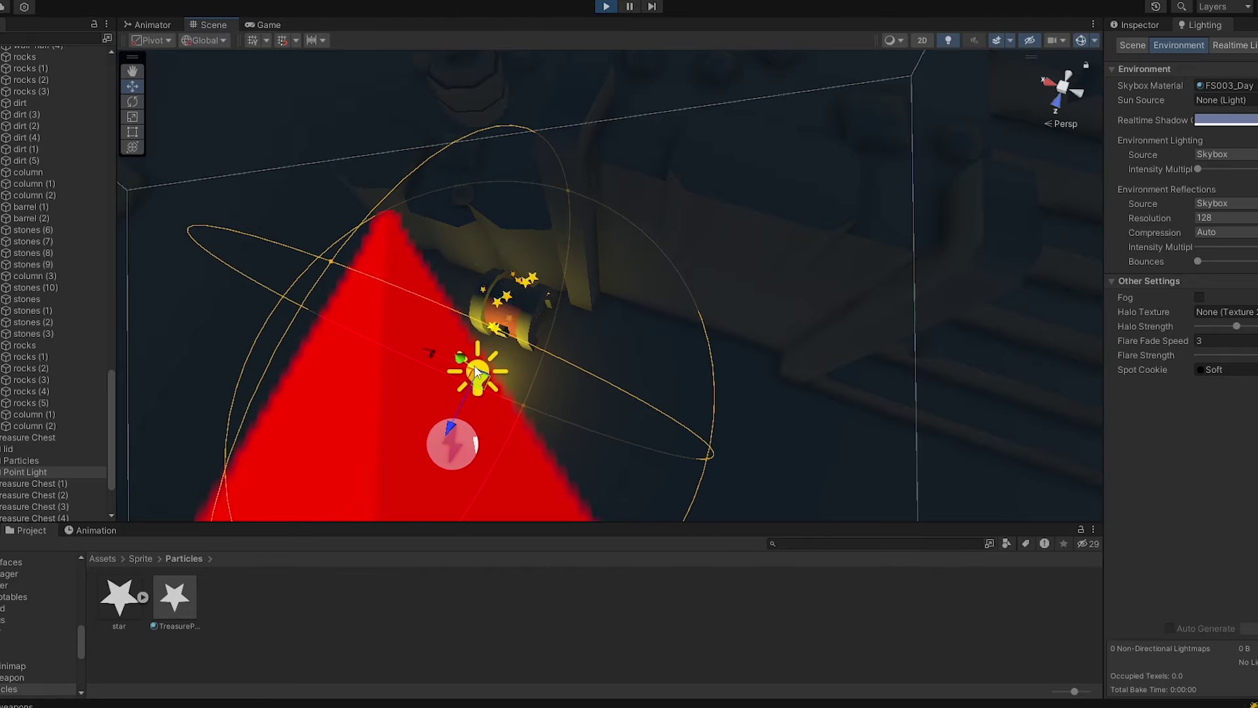
pyautogui.moveTo(475, 368); pyautogui.dragTo(501, 300)
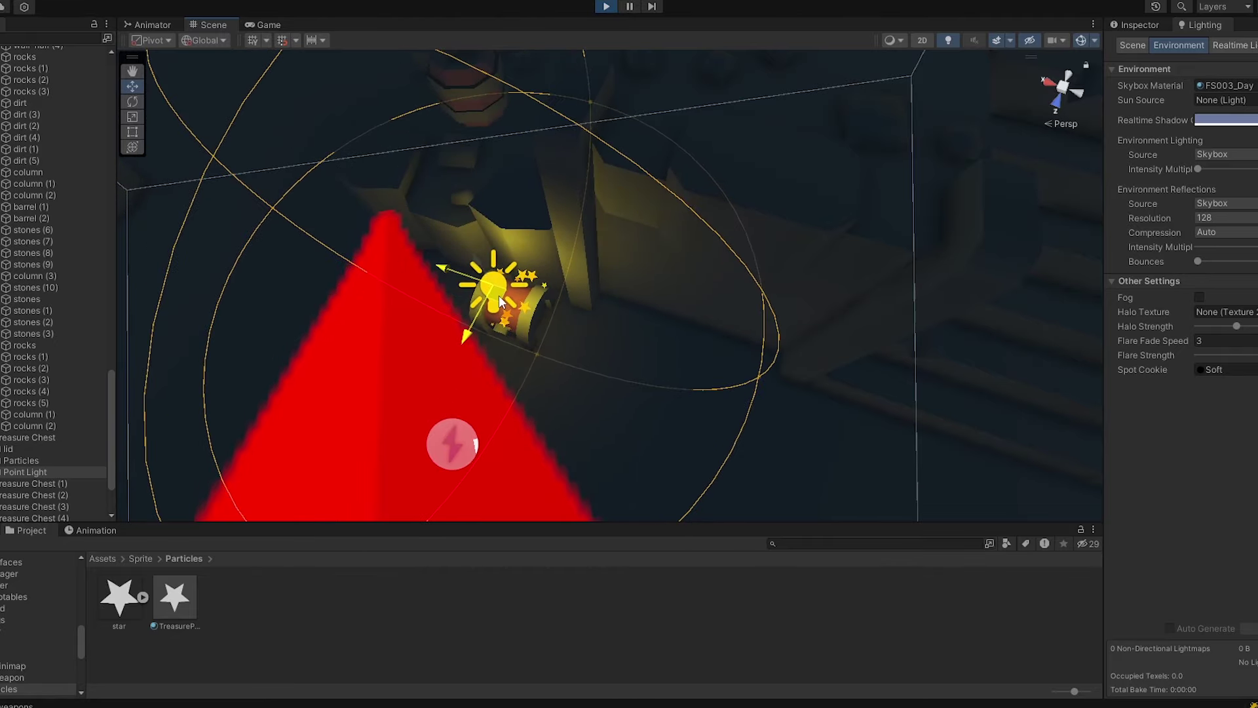
pyautogui.click(262, 25)
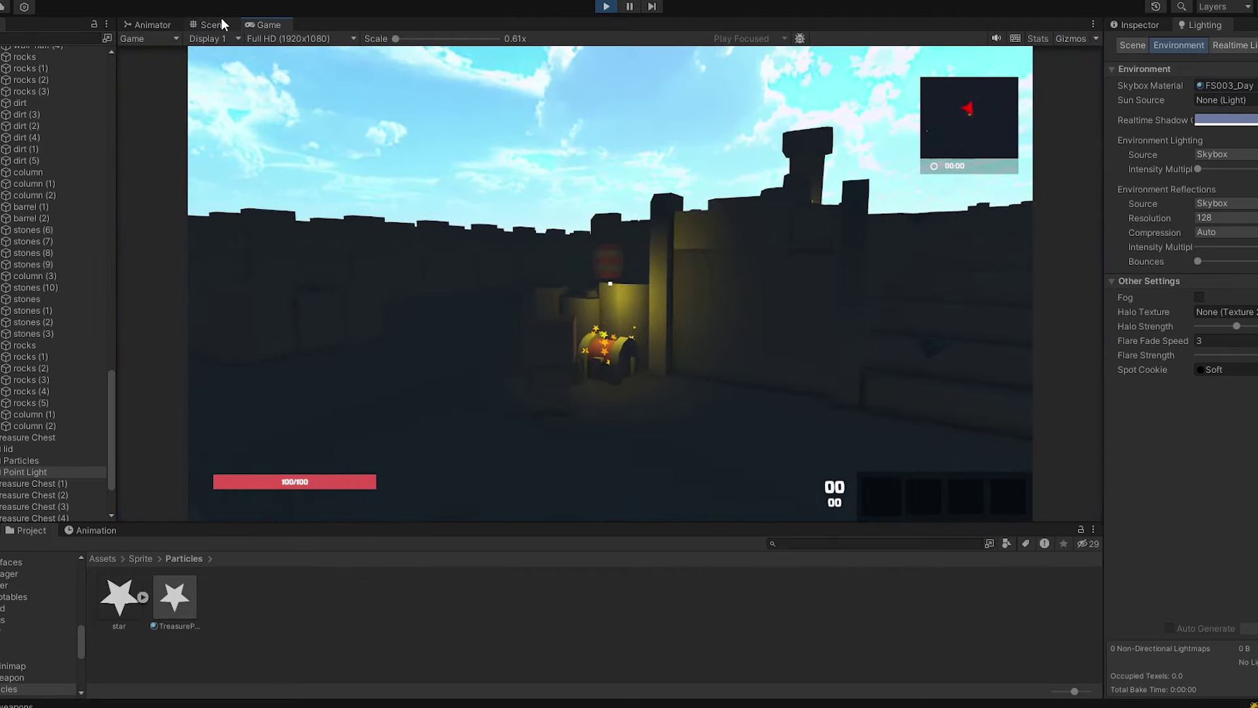
# - Copy the repositioned Point Light's world transform and stop the game
pyautogui.click(216, 25)
pyautogui.click(1137, 25)
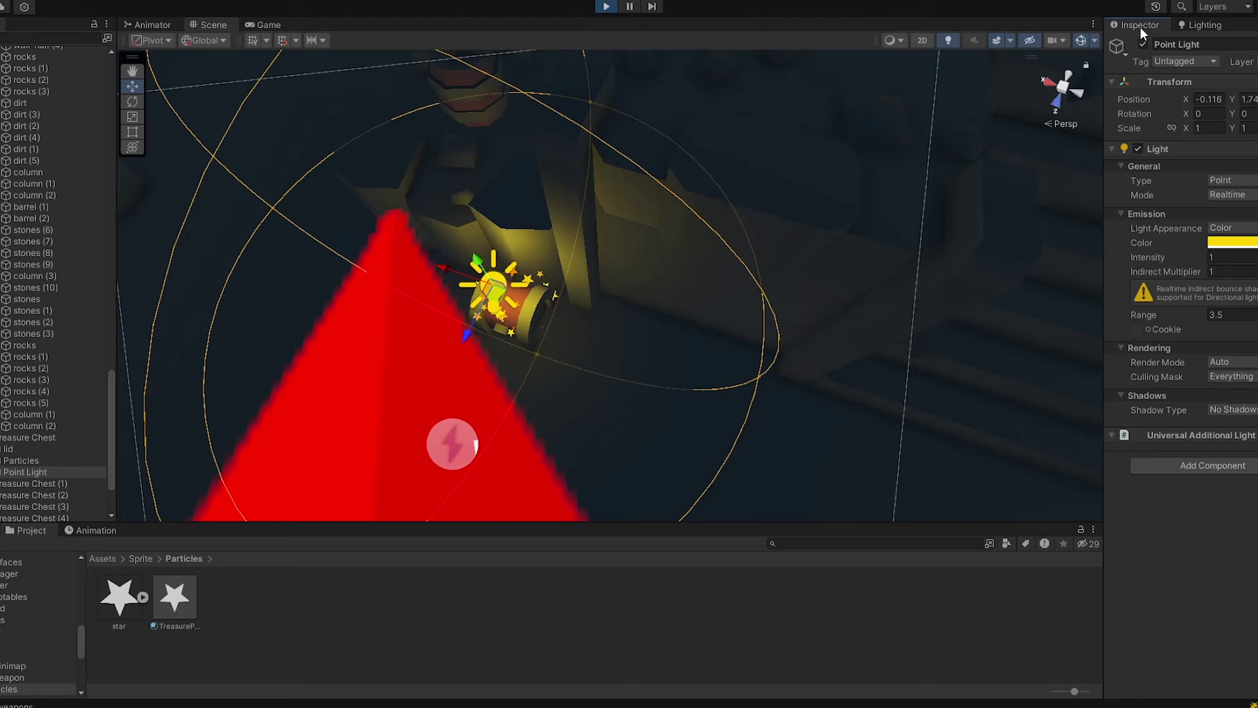
pyautogui.rightClick(1185, 96)
pyautogui.moveTo(1206, 196)
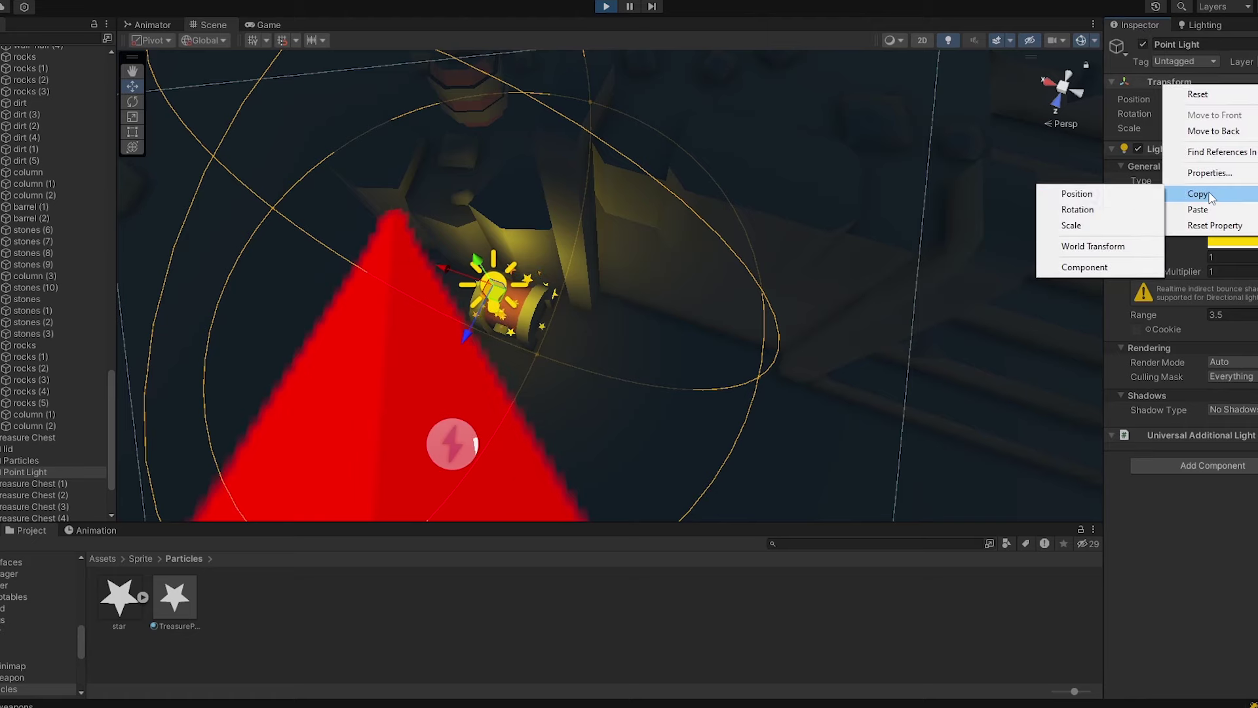
pyautogui.click(1101, 226)
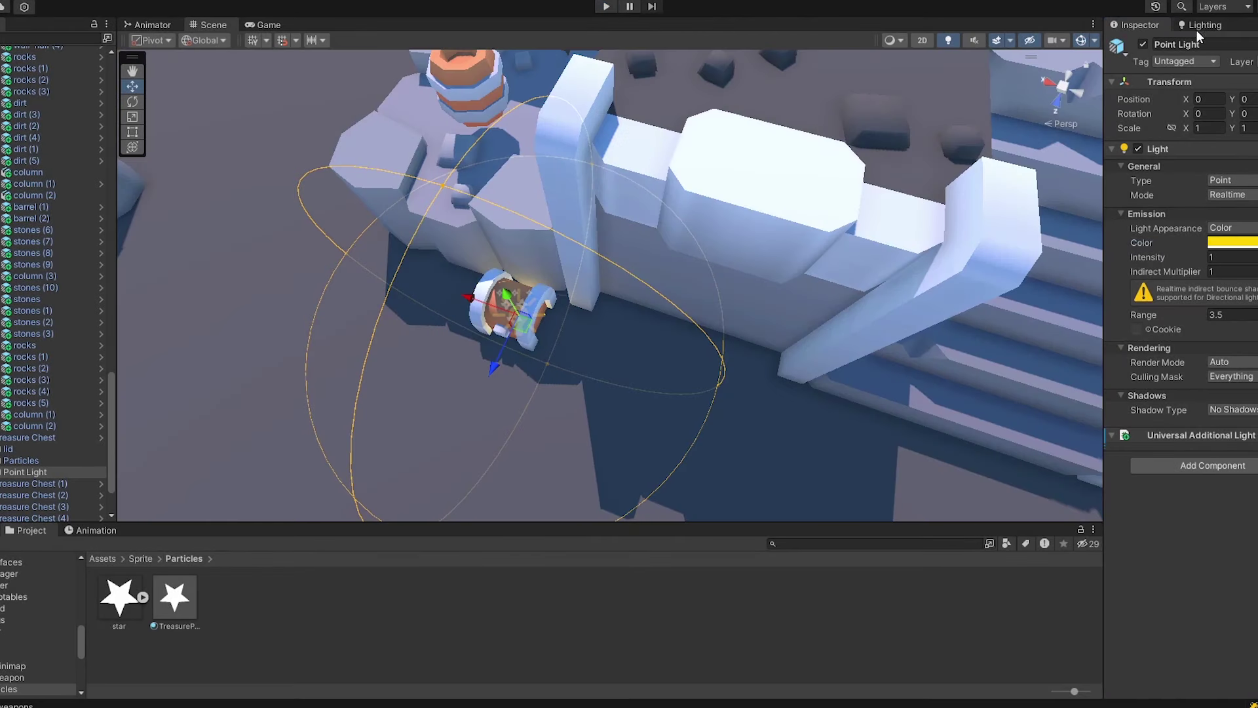
# - Paste the copied world transform onto the Point Light inside the Treasure Chest prefab and return to the game scene
pyautogui.click(1204, 25)
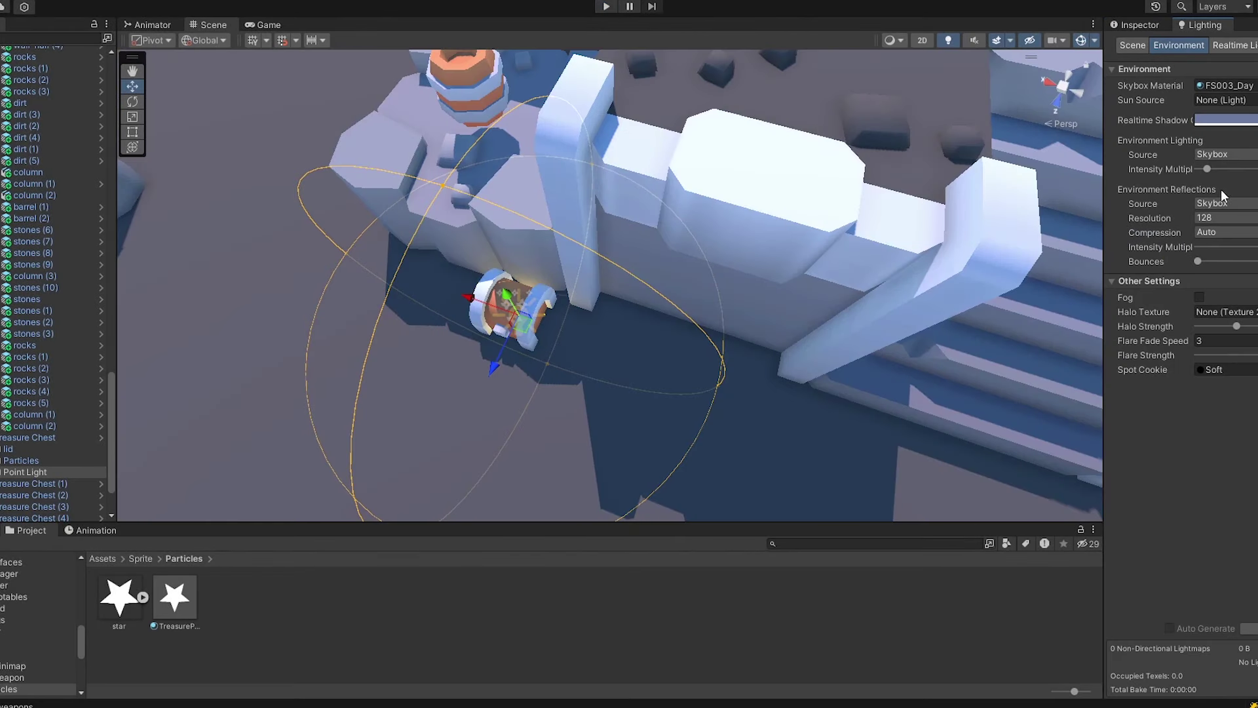
pyautogui.scroll(-4, 175, 418)
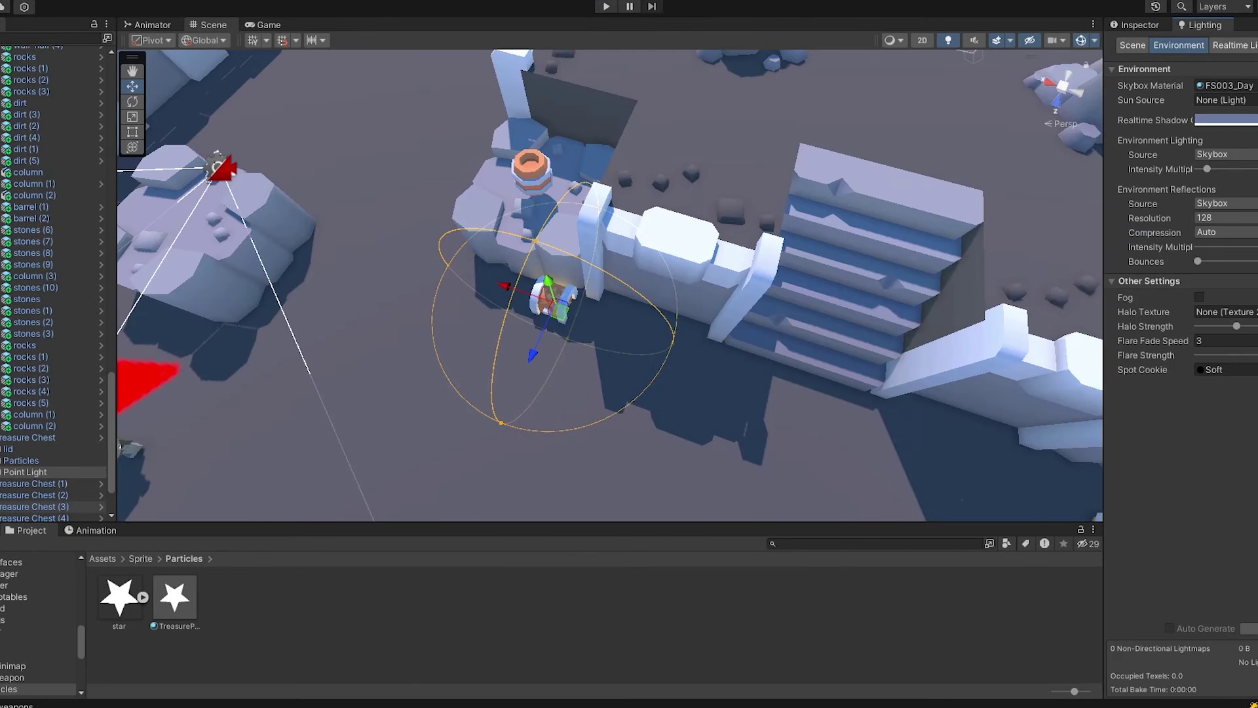
pyautogui.click(100, 439)
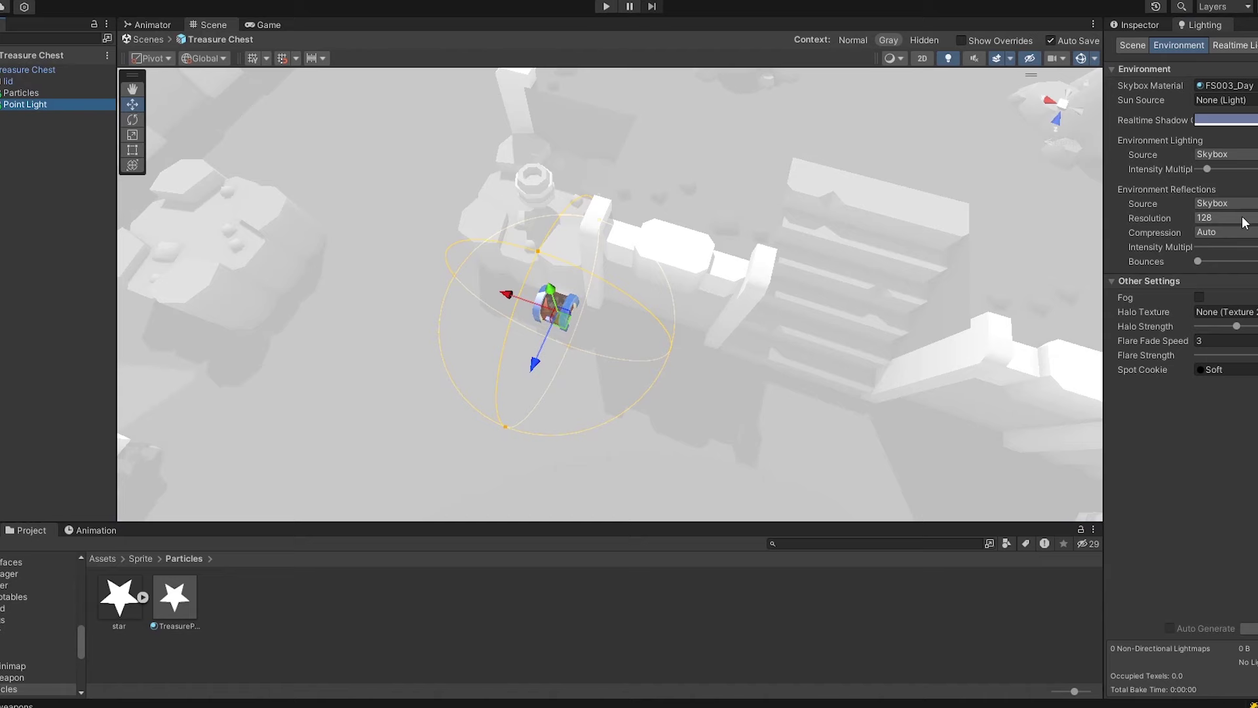
pyautogui.click(1139, 25)
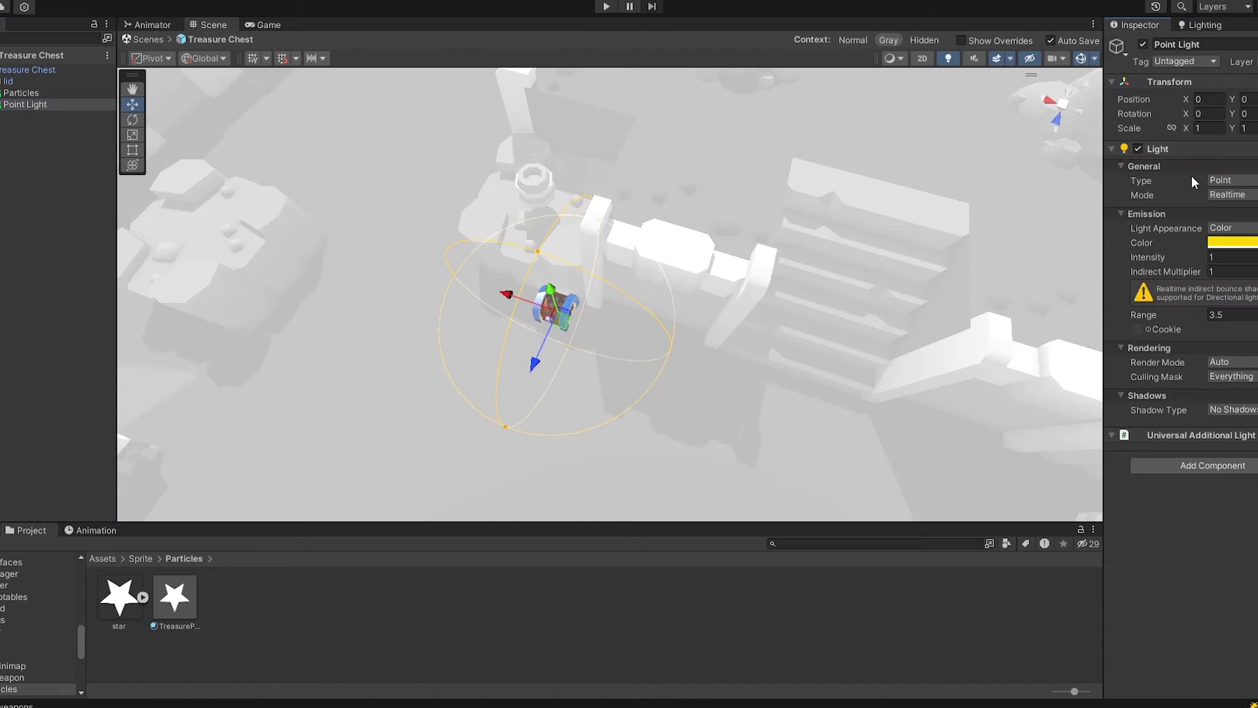
pyautogui.rightClick(1152, 84)
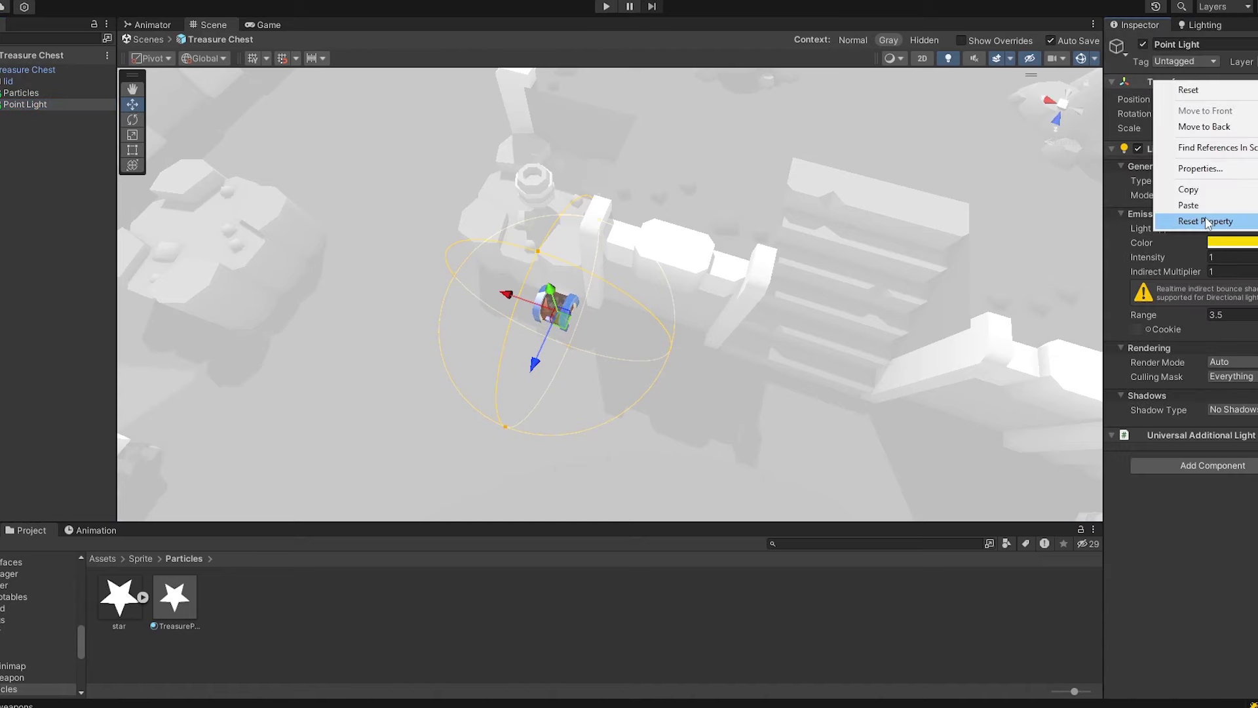
pyautogui.moveTo(1209, 216)
pyautogui.click(1048, 256)
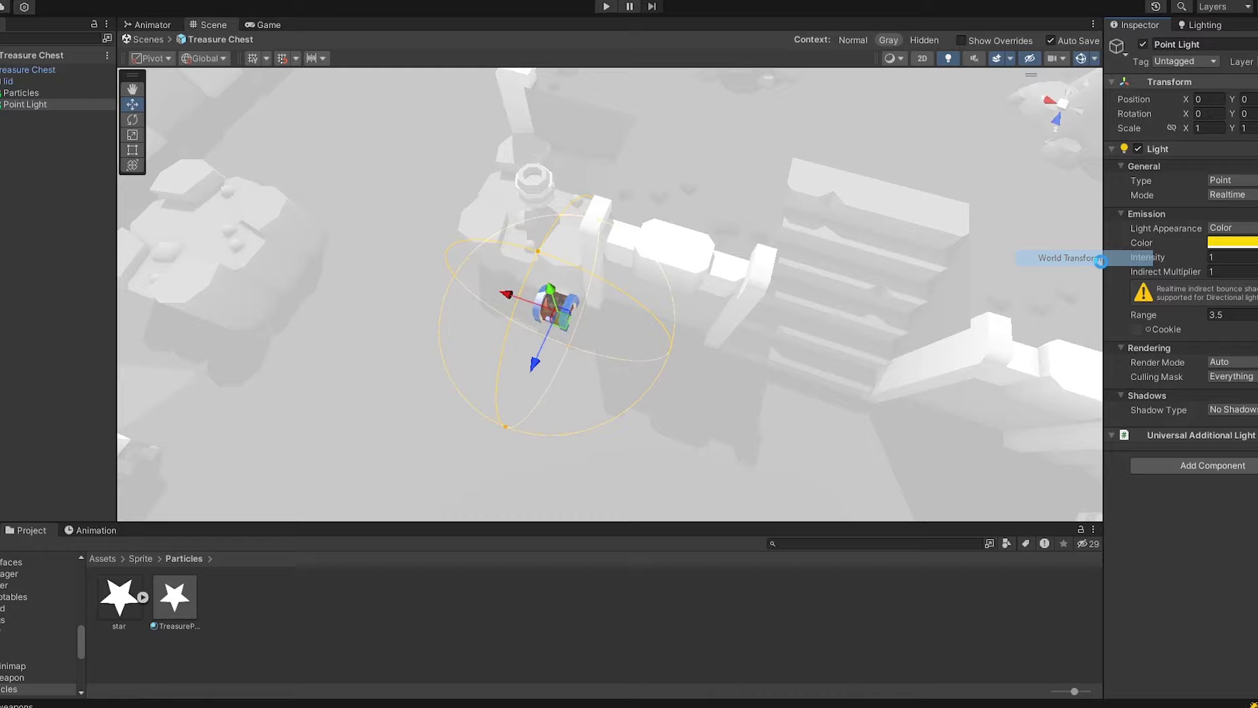
pyautogui.moveTo(562, 342); pyautogui.dragTo(381, 243, button='middle')
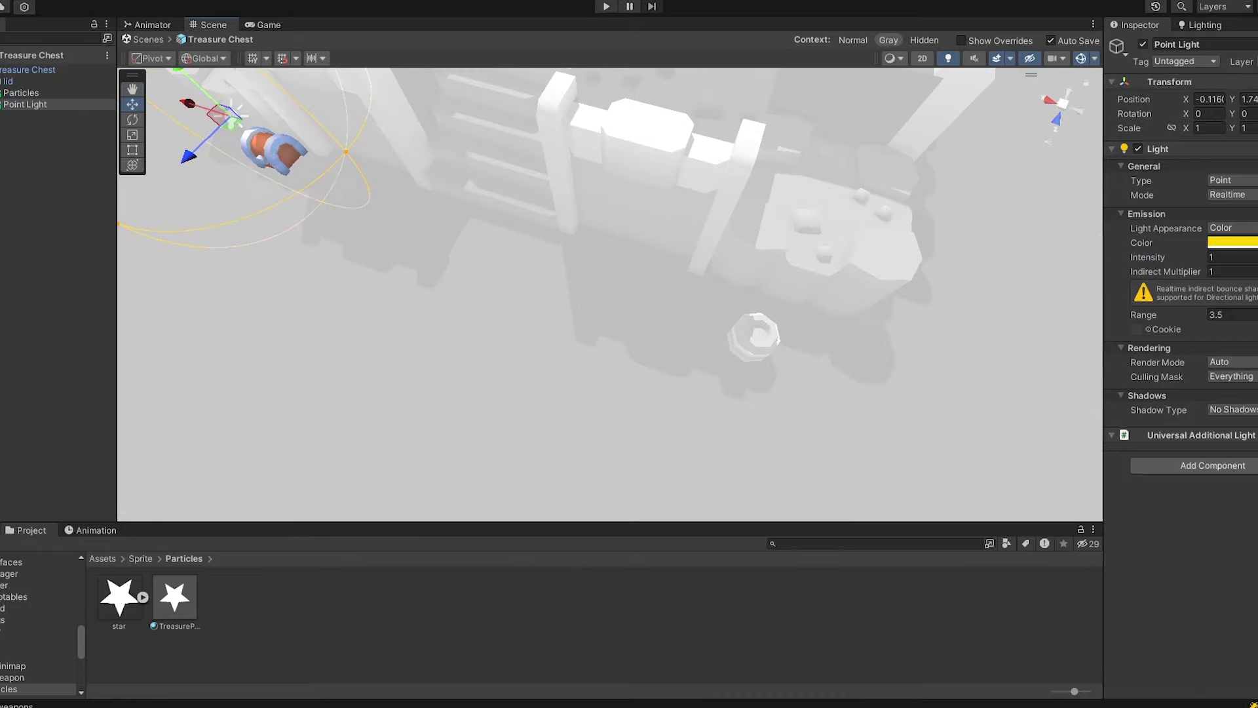
pyautogui.click(12, 199)
pyautogui.click(1, 55)
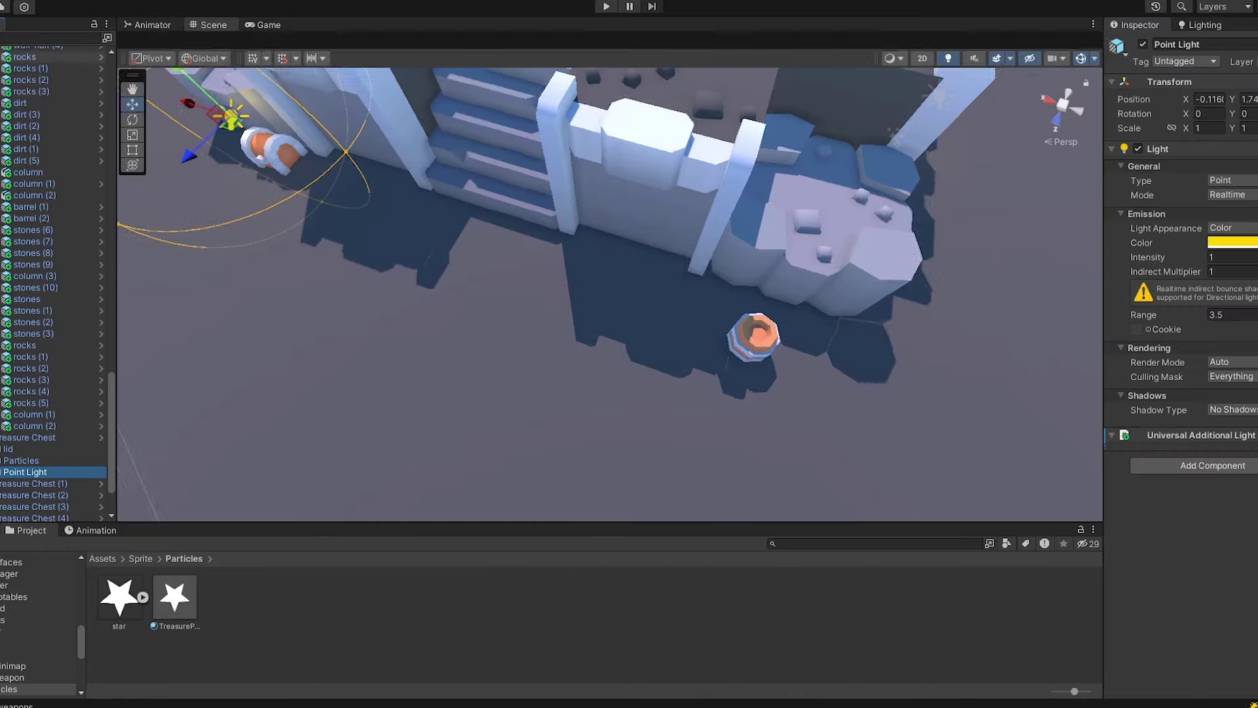
# - Look over the chests' lights across the arena, select the Treasure Chest and open its WorldTreasureChest script
pyautogui.moveTo(459, 383); pyautogui.dragTo(489, 312, button='middle')
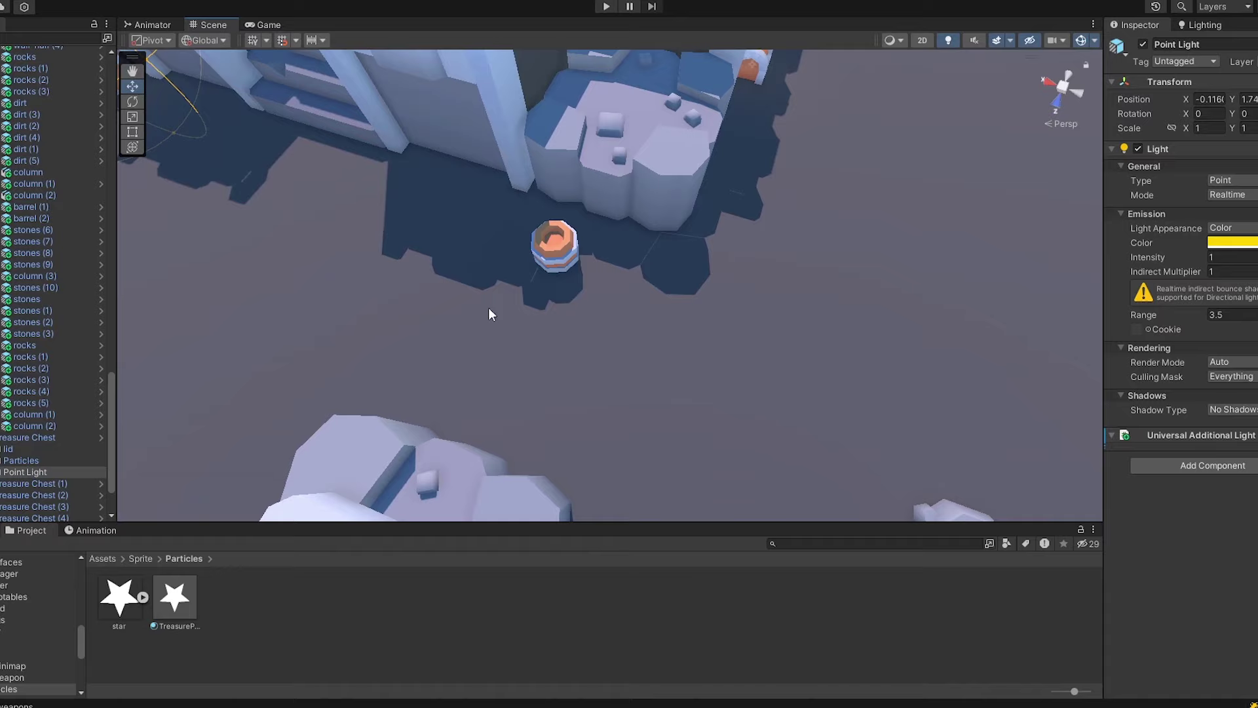
pyautogui.moveTo(488, 311); pyautogui.dragTo(674, 205, button='right')
pyautogui.moveTo(674, 205); pyautogui.dragTo(484, 265, button='middle')
pyautogui.moveTo(484, 265); pyautogui.dragTo(217, 273, button='right')
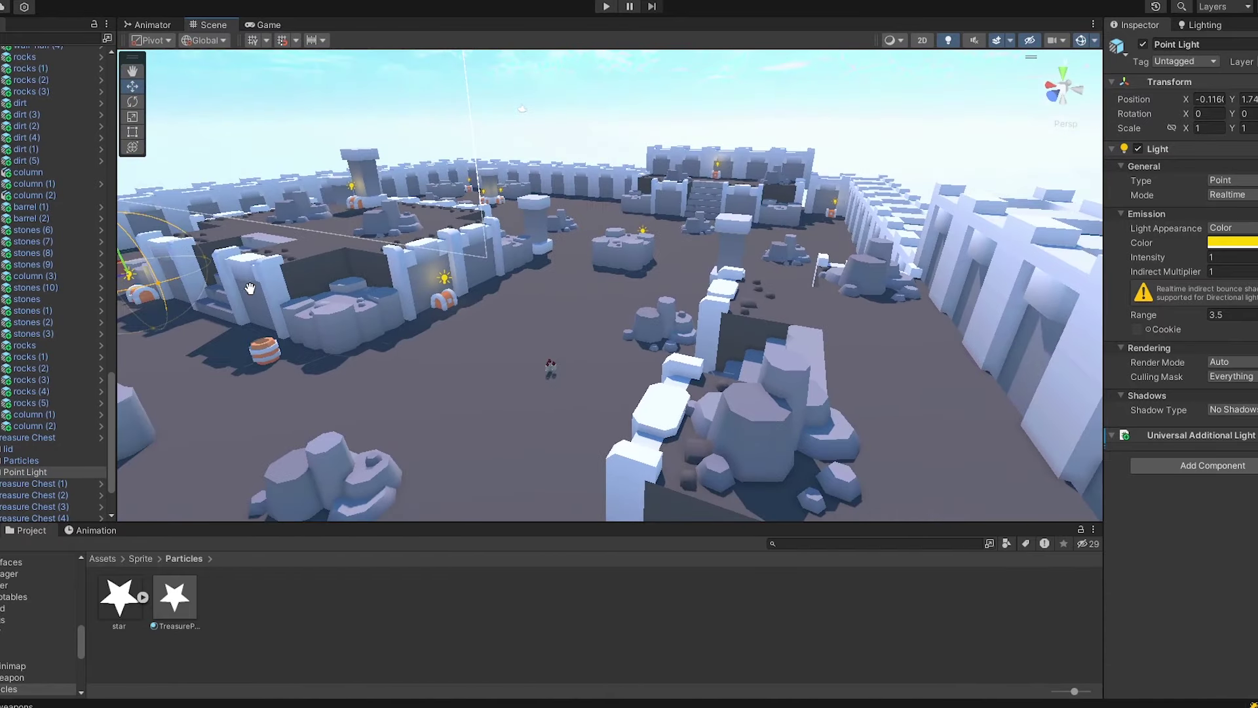
pyautogui.moveTo(250, 288); pyautogui.dragTo(769, 479, button='middle')
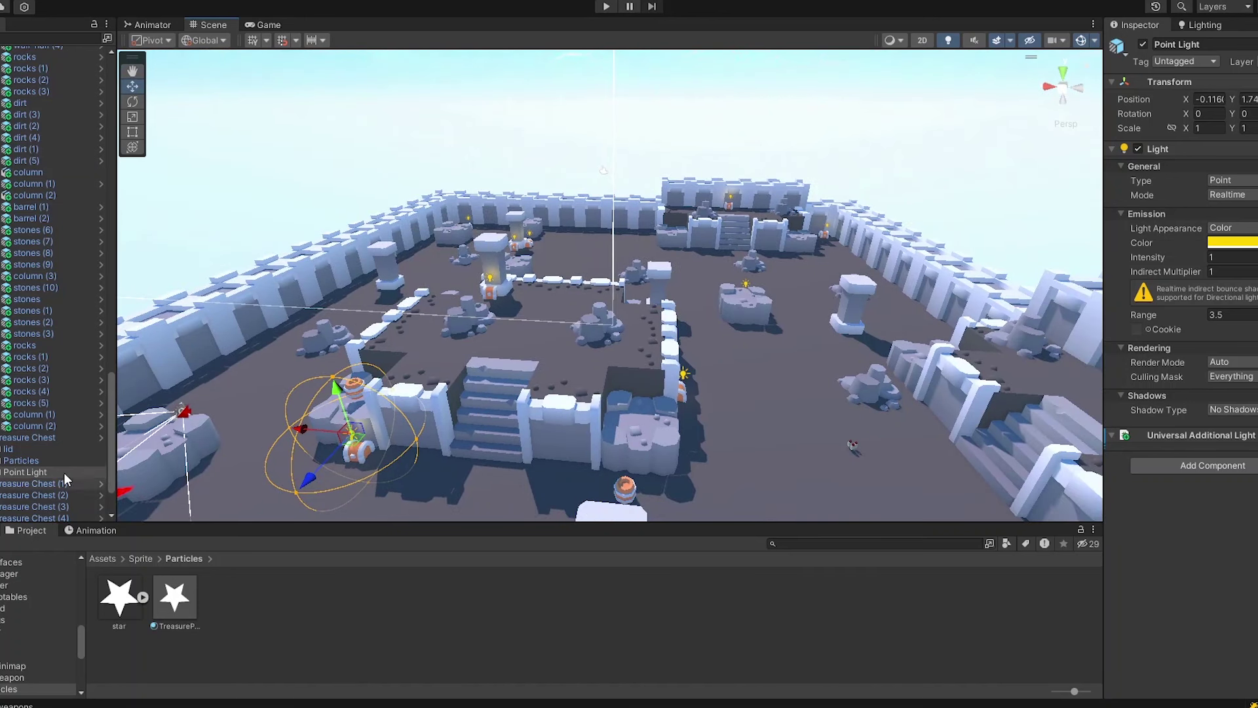
pyautogui.click(39, 437)
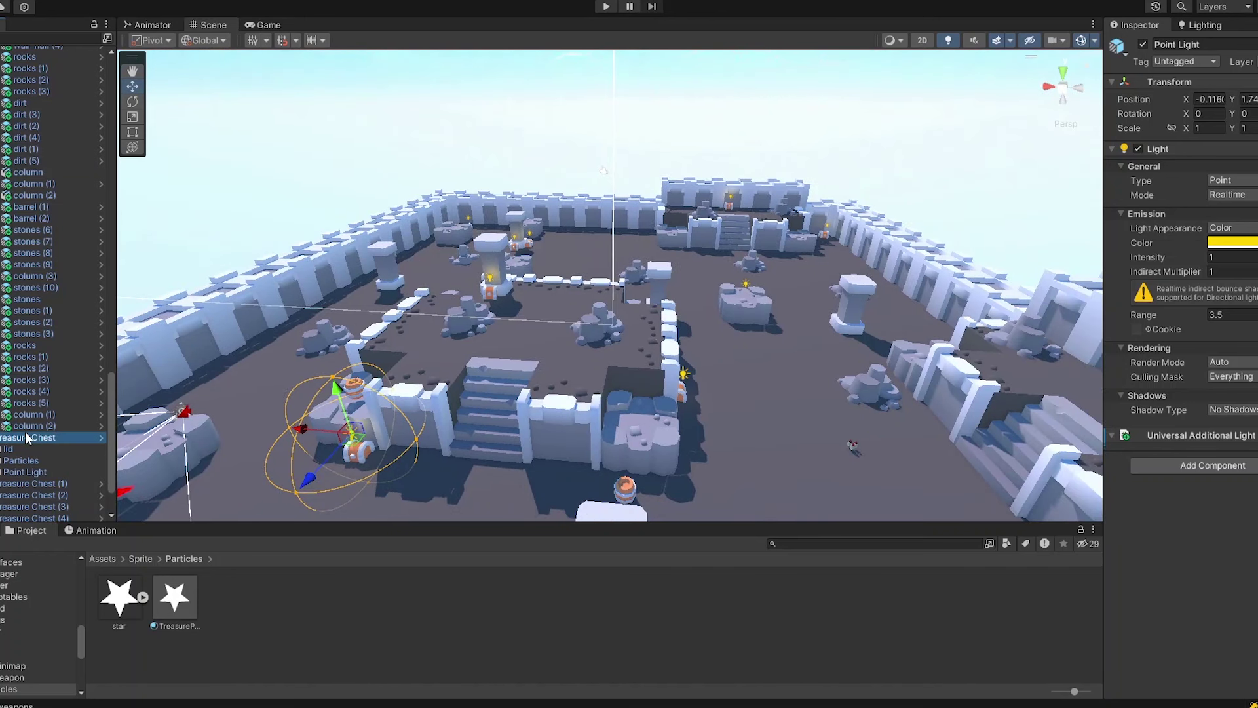
pyautogui.doubleClick(1248, 355)
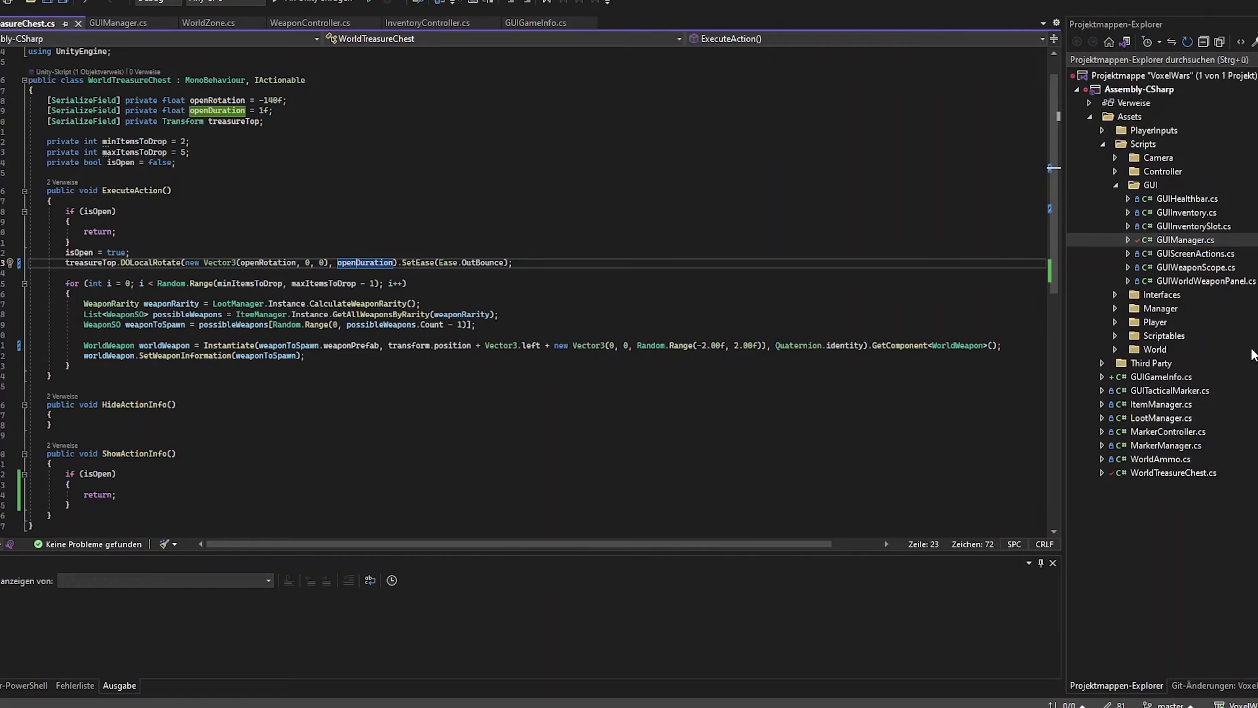
pyautogui.scroll(1, 429, 364)
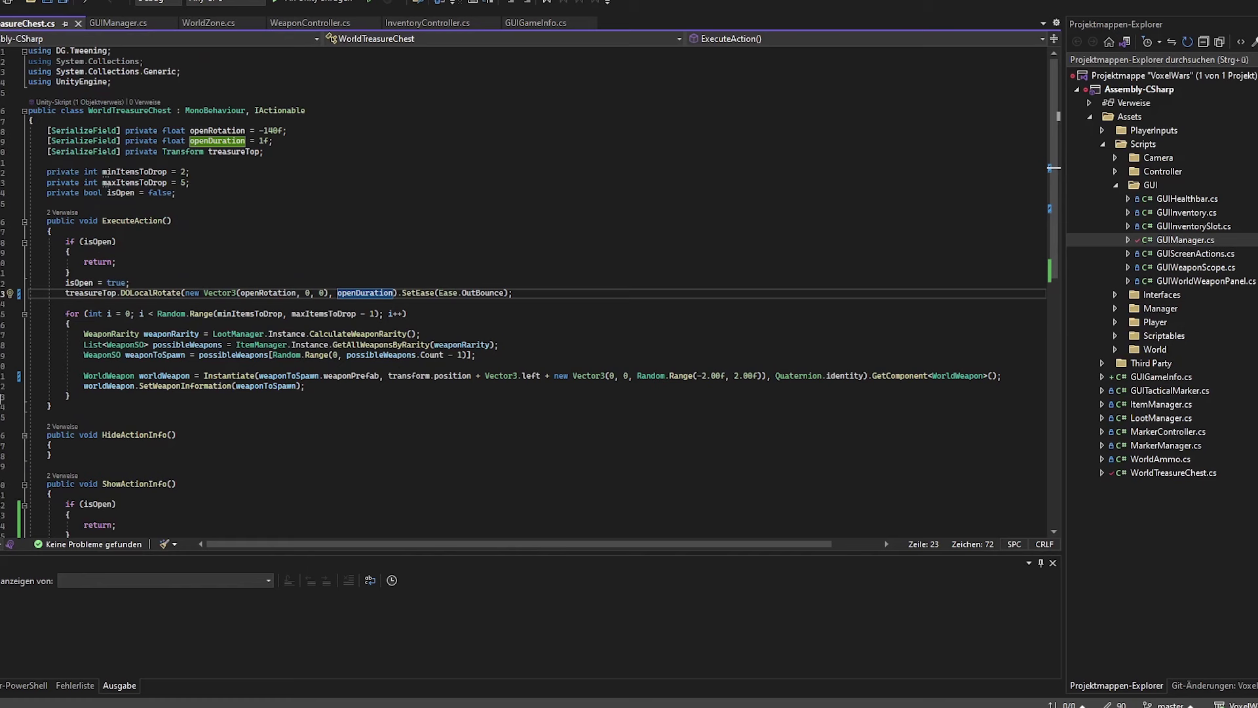
# - Add blank lines below the isOpen field, and duplicate the serialized treasureTop field twice with a blank line before the copies
pyautogui.click(339, 194)
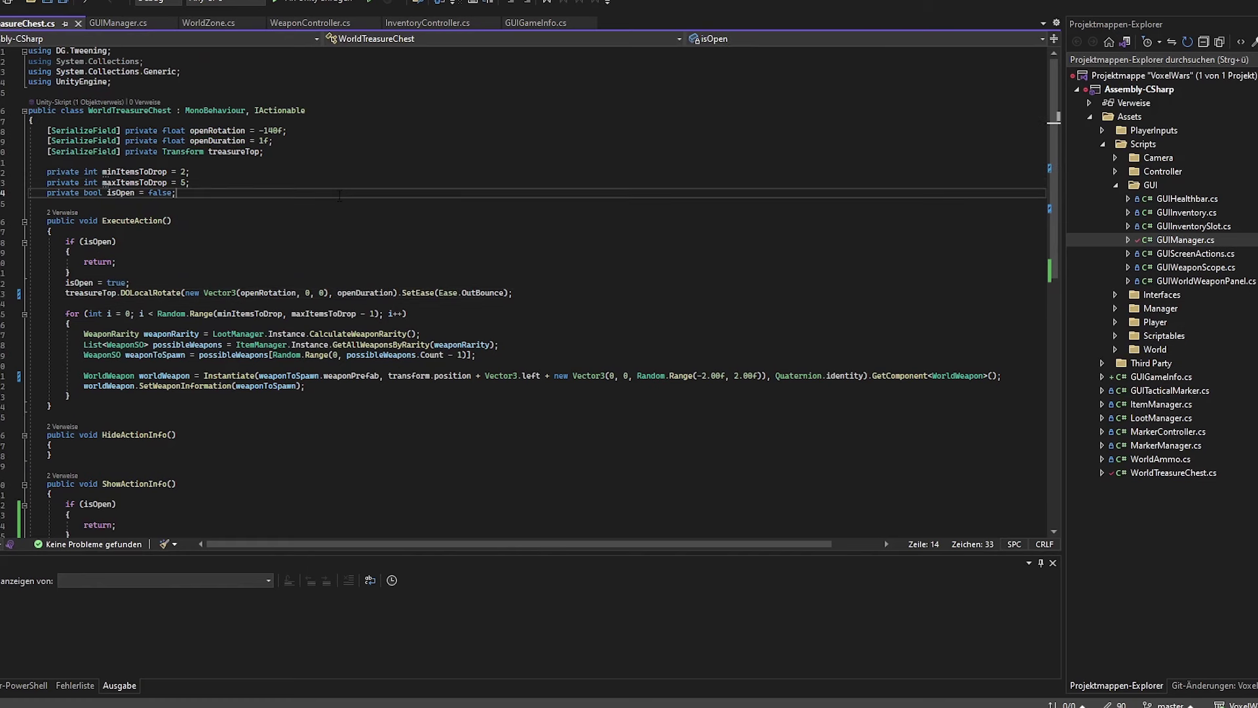
pyautogui.press('Return')
pyautogui.press('Return')
pyautogui.click(329, 152)
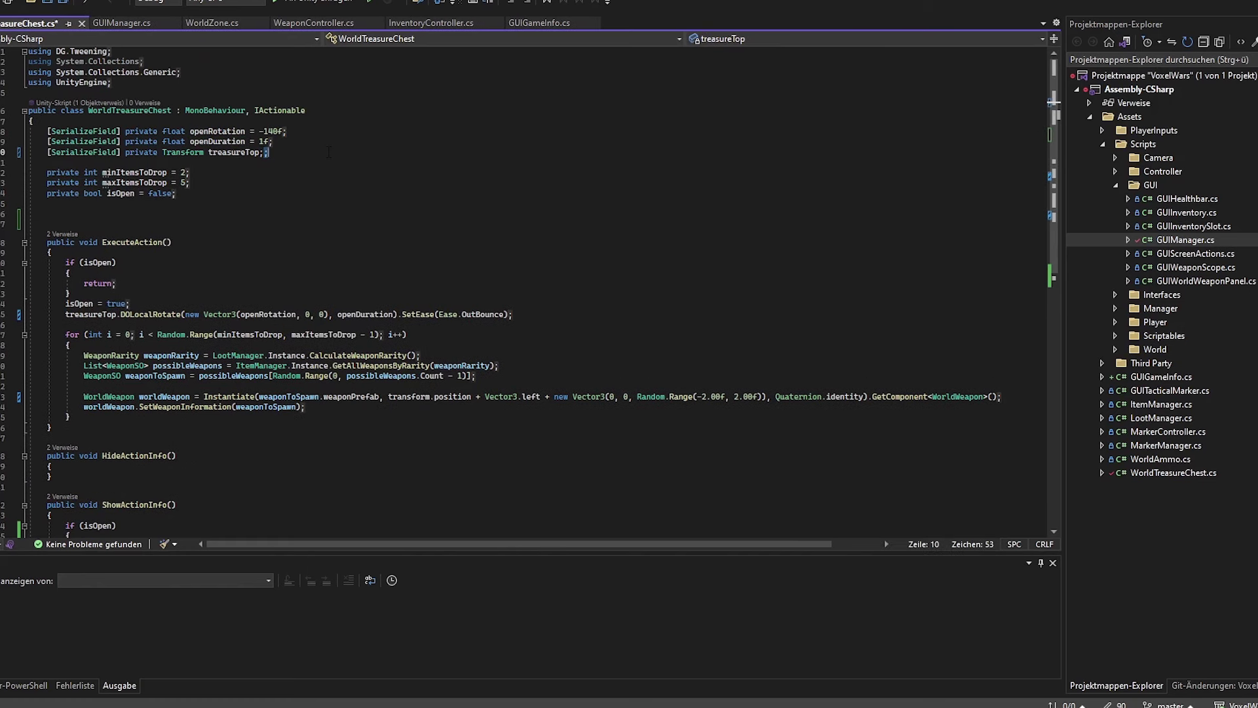
pyautogui.hotkey('ctrl', 'd')
pyautogui.hotkey('ctrl', 'd')
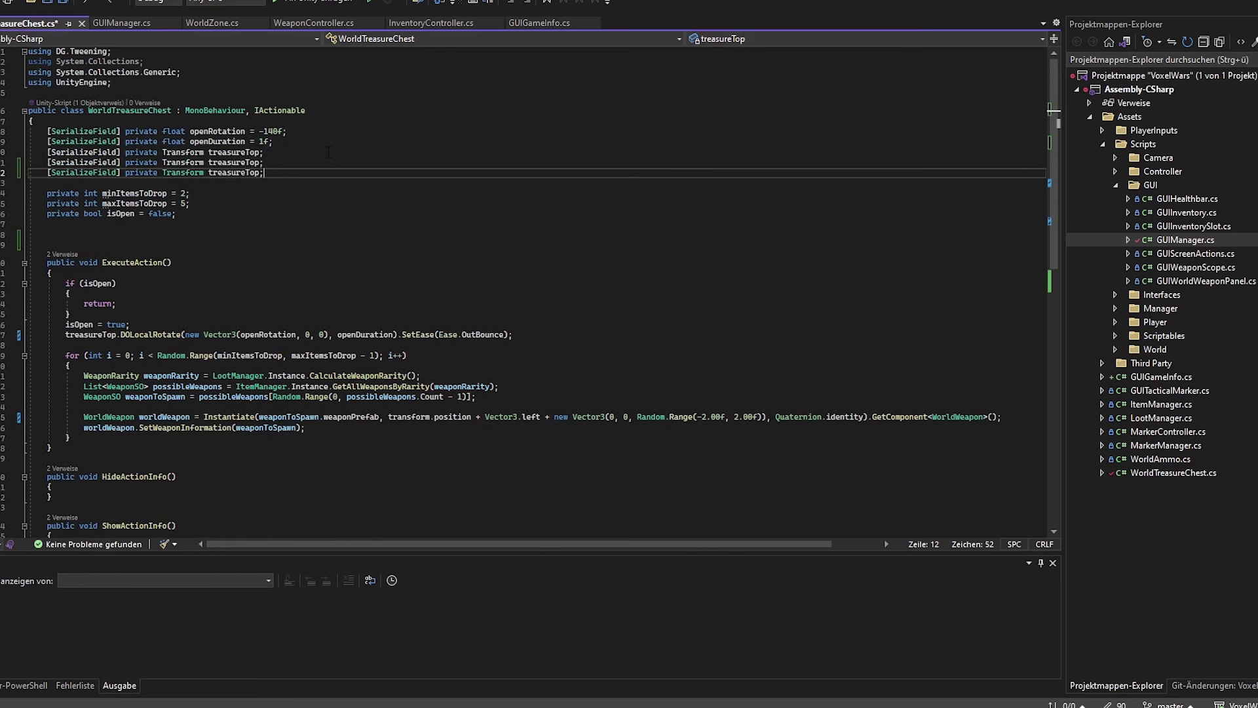
pyautogui.press('Return')
# - Change the types of the two duplicated fields to Light and ParticleSystem
pyautogui.doubleClick(178, 174)
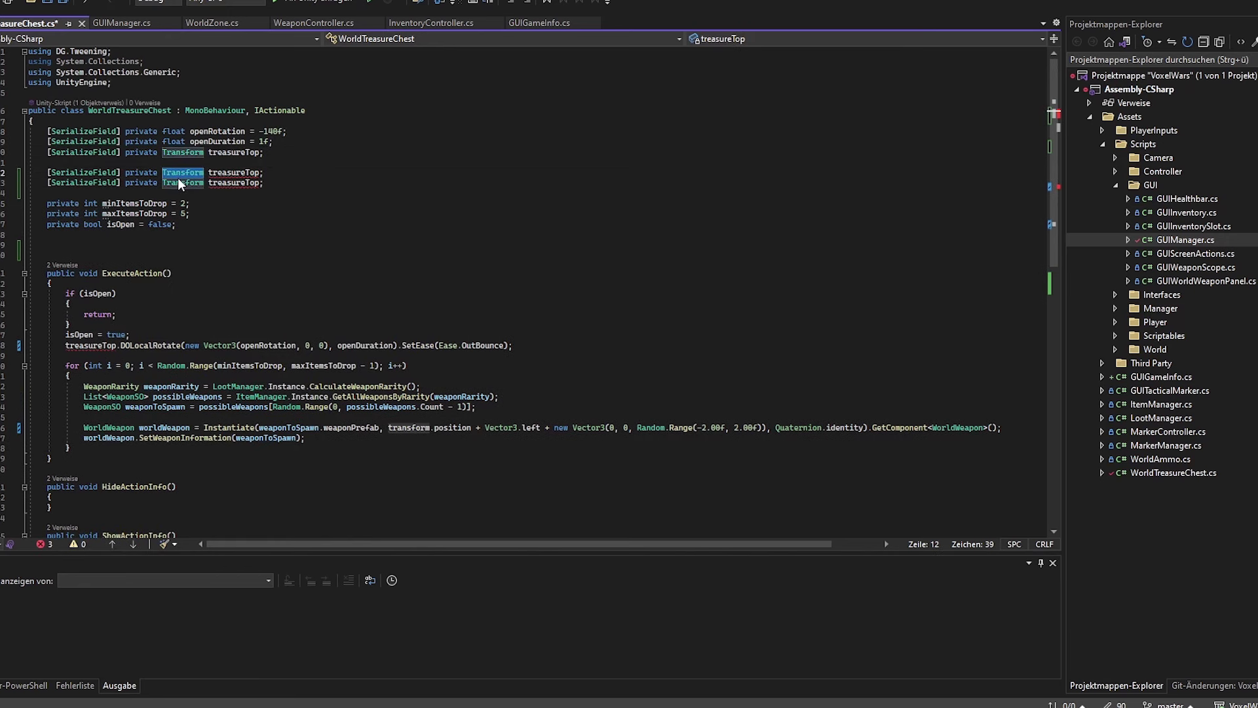
pyautogui.write('Light')
pyautogui.press('Escape')
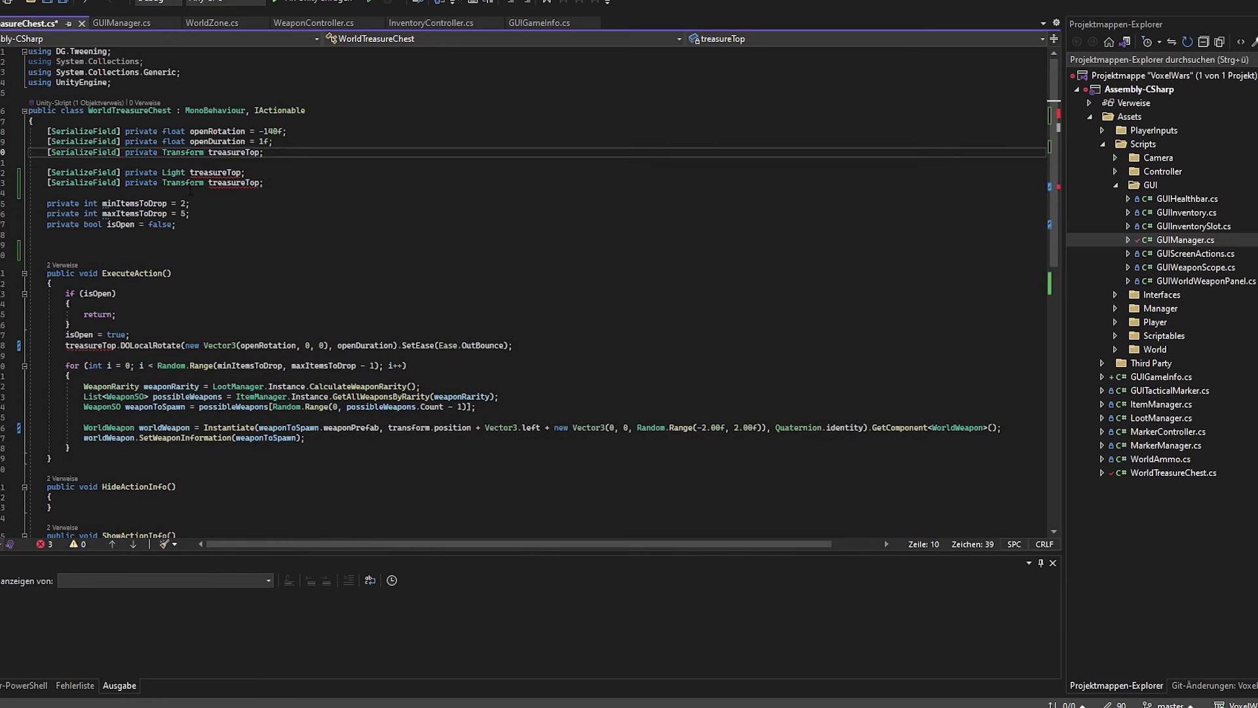
pyautogui.doubleClick(183, 183)
pyautogui.write('Ps')
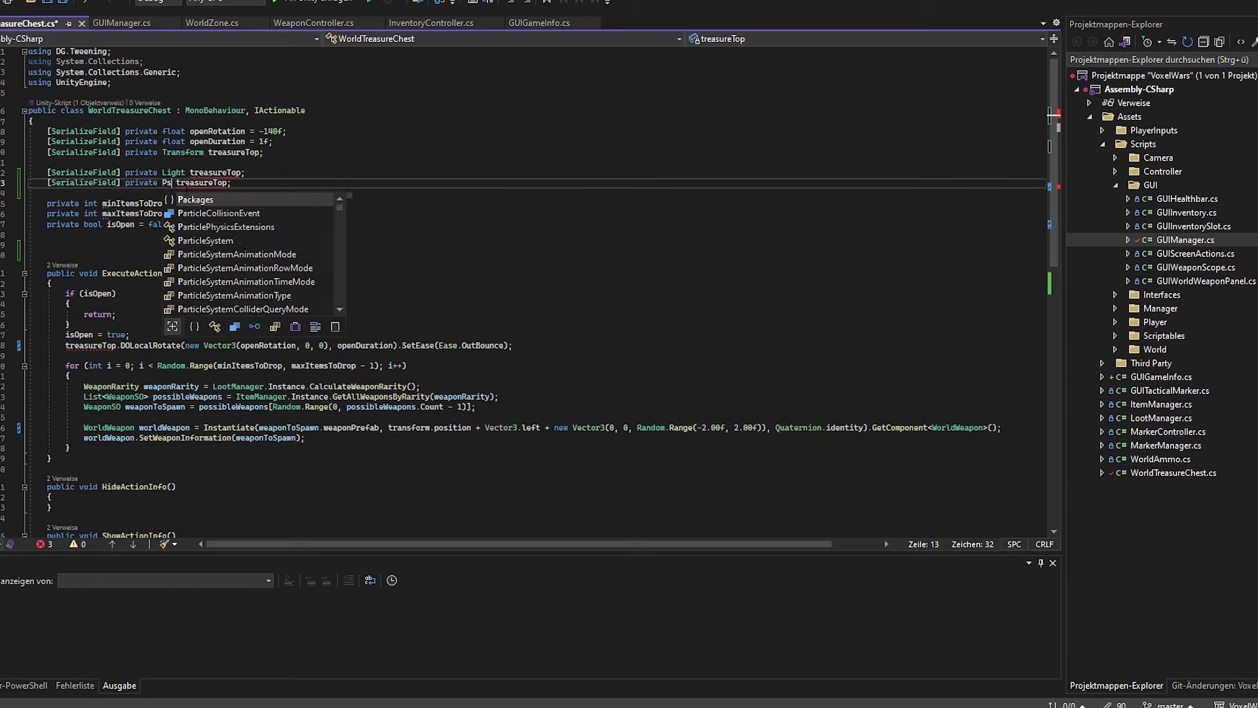
pyautogui.press('BackSpace')
pyautogui.write('art')
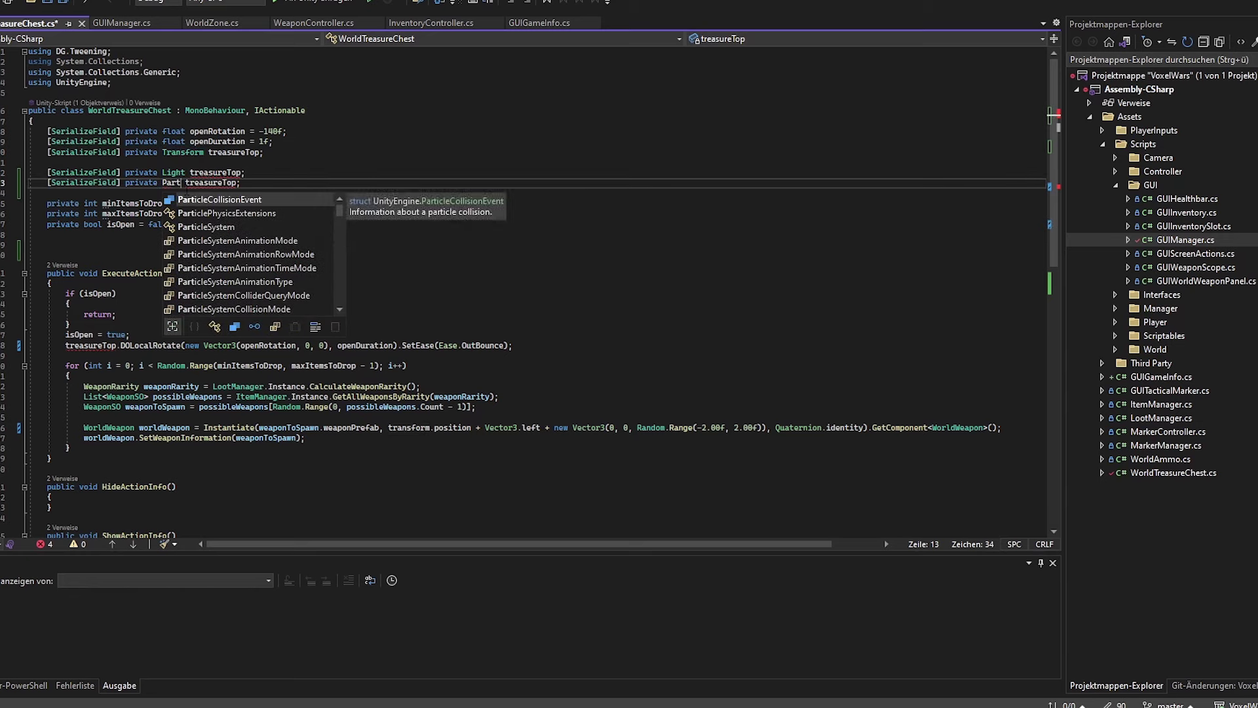
pyautogui.press('Down')
pyautogui.press('Down')
pyautogui.press('Tab')
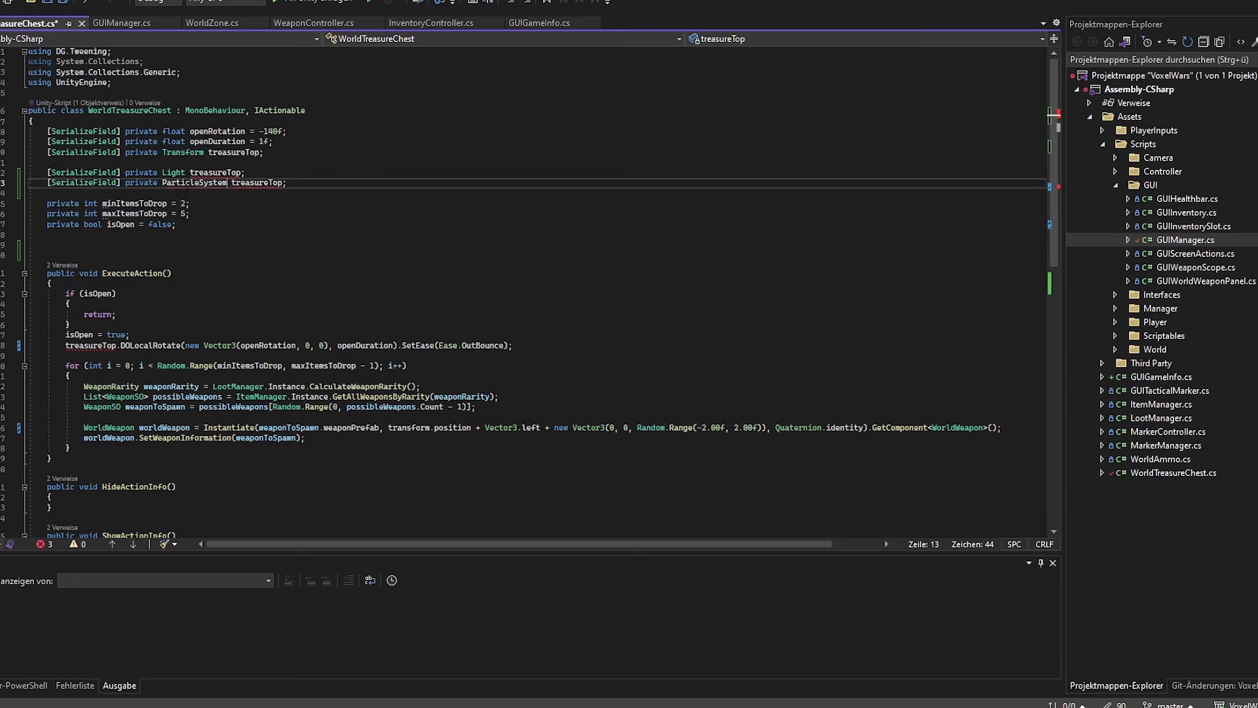
# - Rename the duplicated ParticleSystem field to treasureParticles
pyautogui.hotkey('ctrl', 'shift', 'Right')
pyautogui.hotkey('ctrl', 'shift', 'Right')
pyautogui.press('BackSpace')
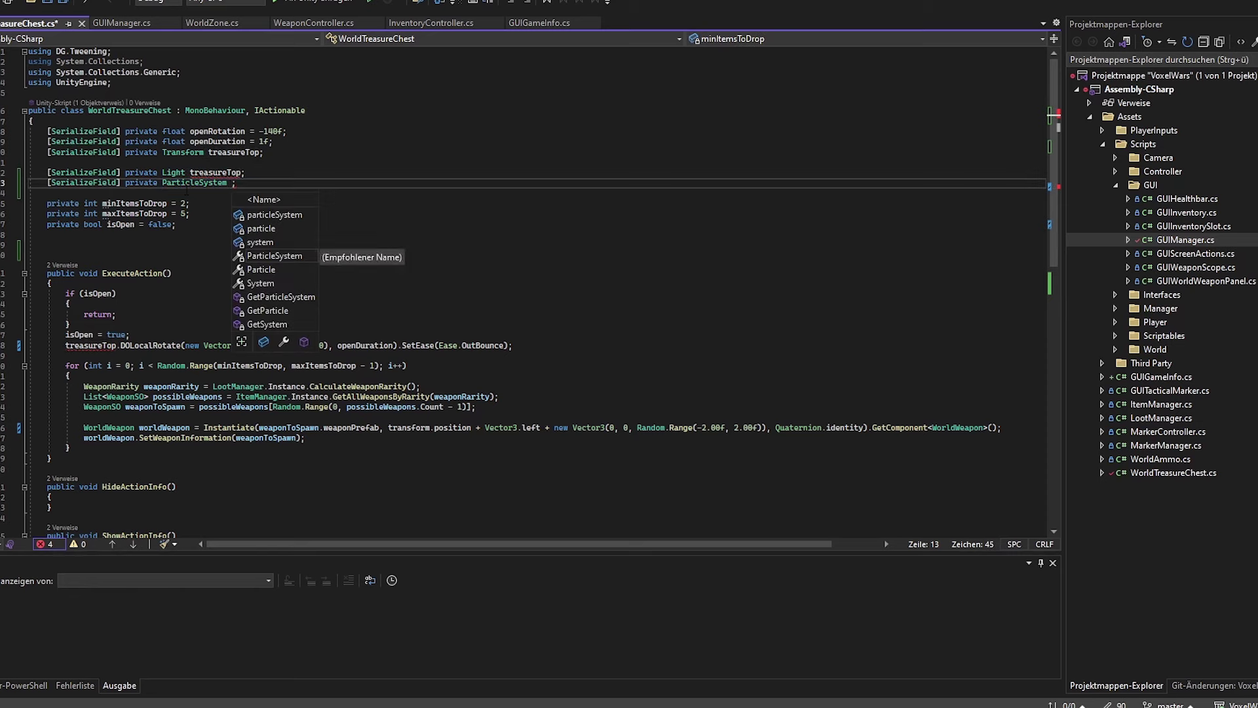
pyautogui.write('treasure')
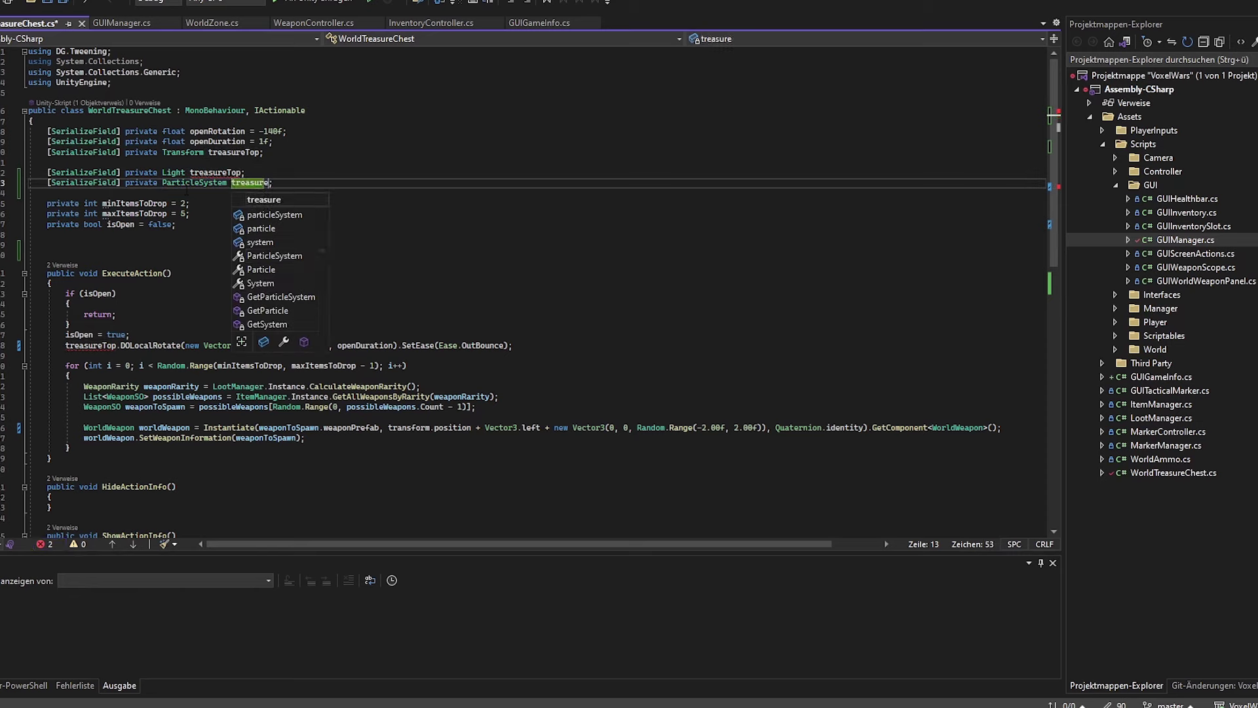
pyautogui.write('Particle')
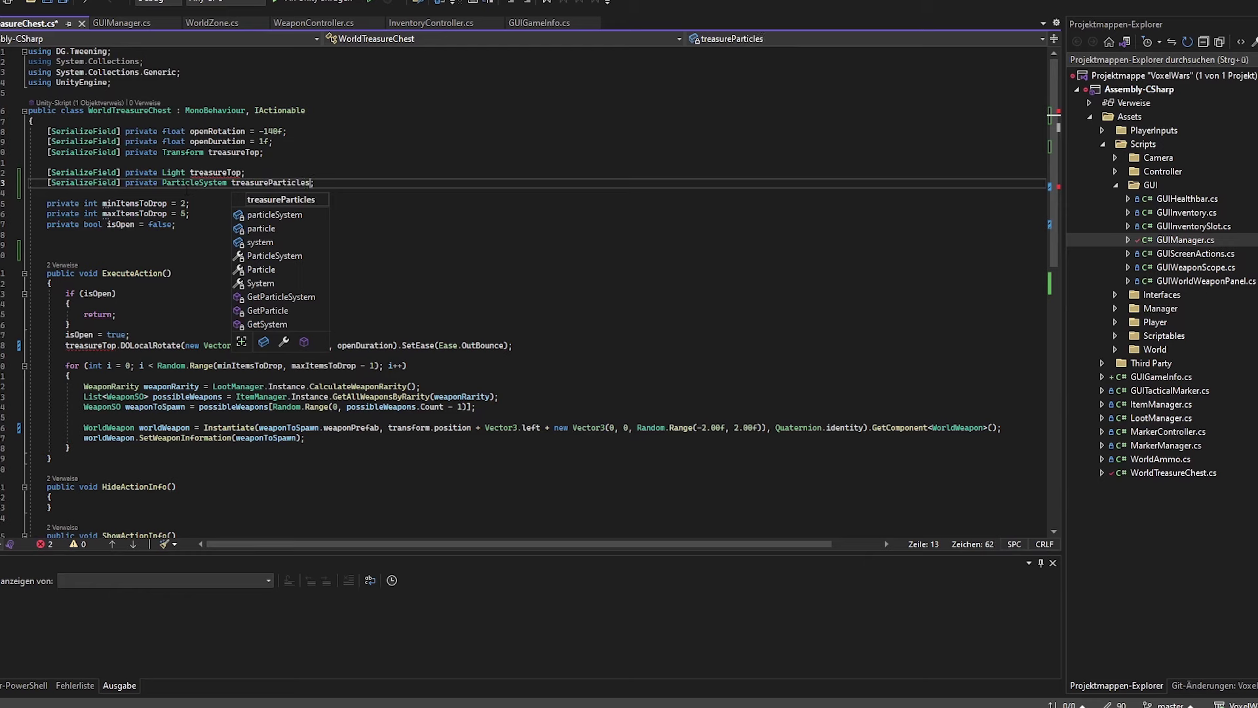
pyautogui.write('s')
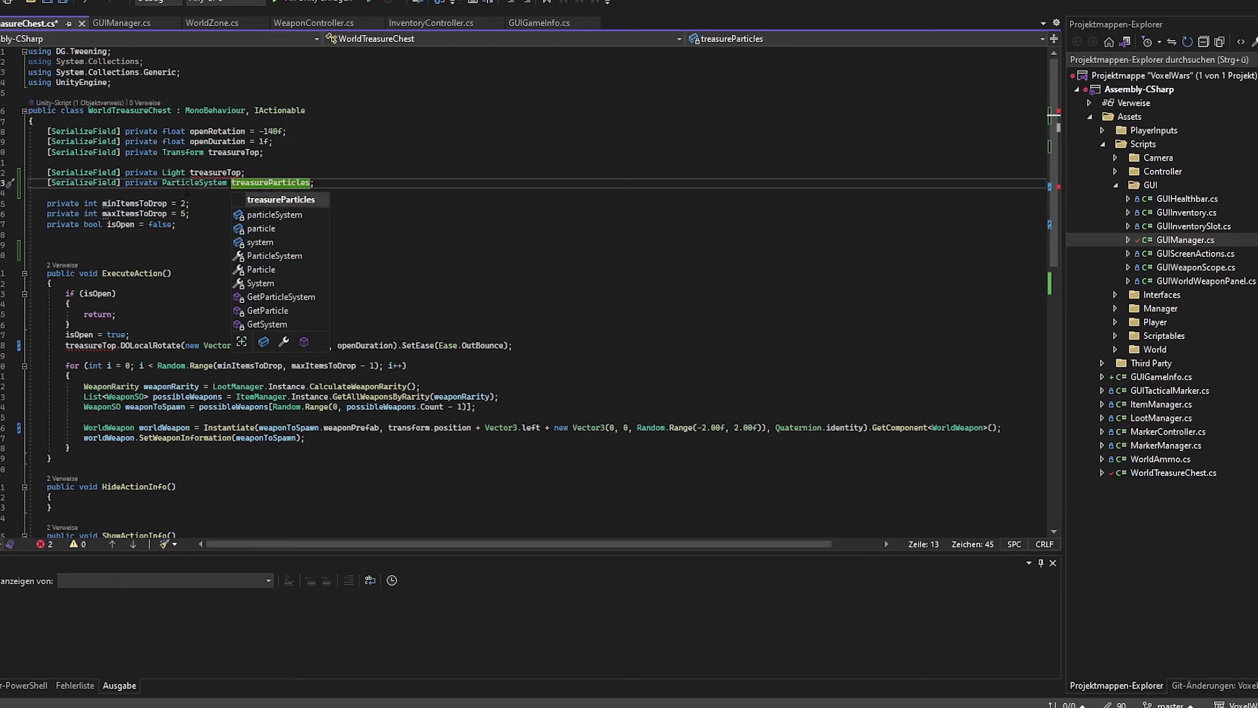
# - Rename the duplicated Light field to treasureLight and save the script
pyautogui.doubleClick(203, 174)
pyautogui.write('treasureParticles')
pyautogui.press('Insert')
pyautogui.press('BackSpace')
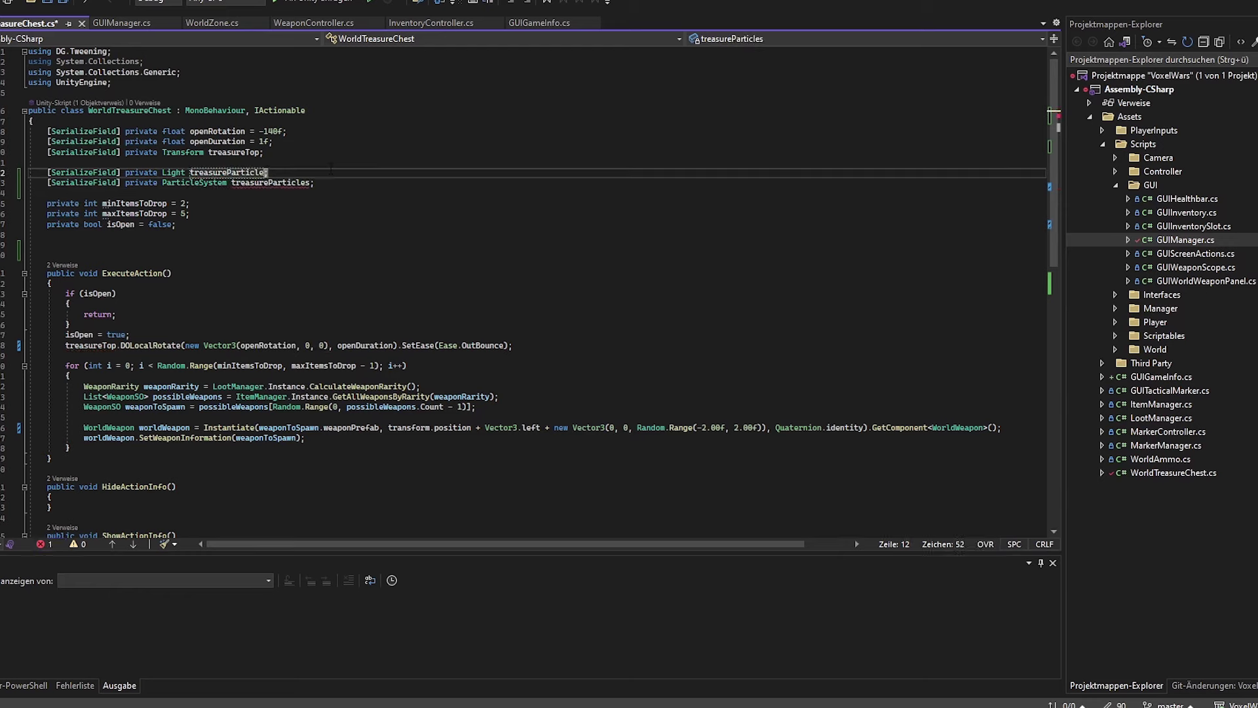
pyautogui.press('Insert')
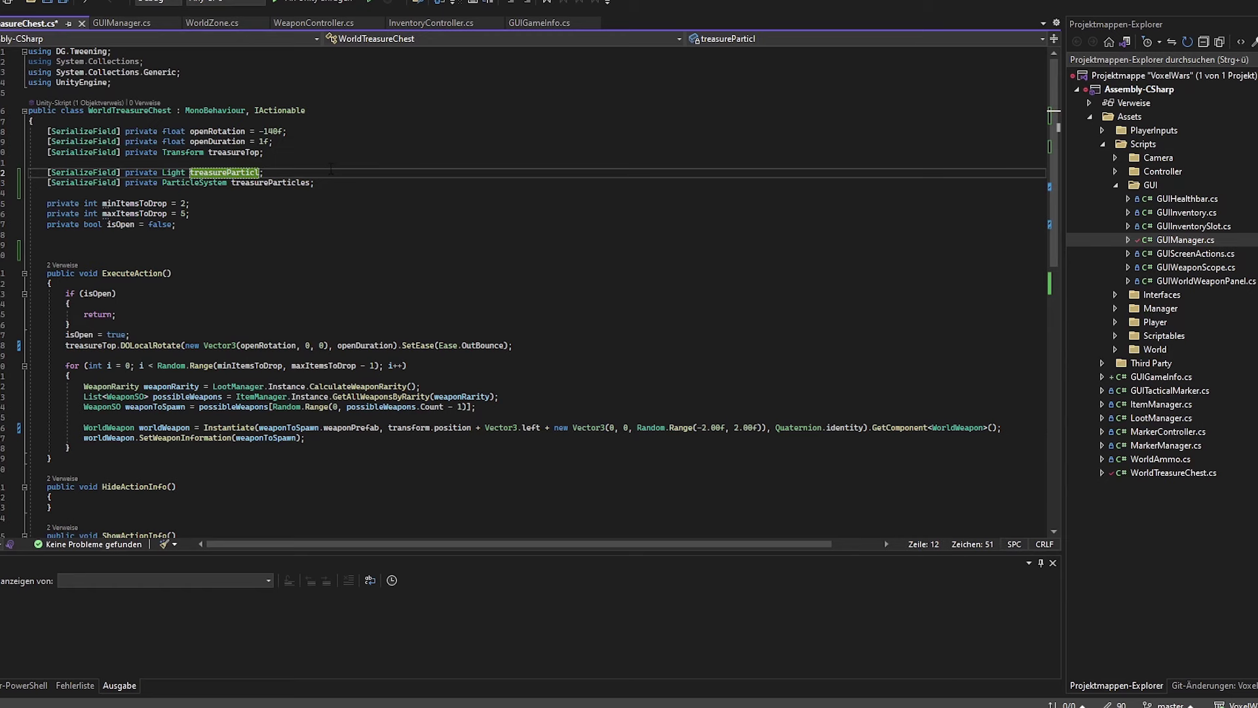
pyautogui.press('BackSpace')
pyautogui.press('BackSpace')
pyautogui.press('BackSpace')
pyautogui.press('BackSpace')
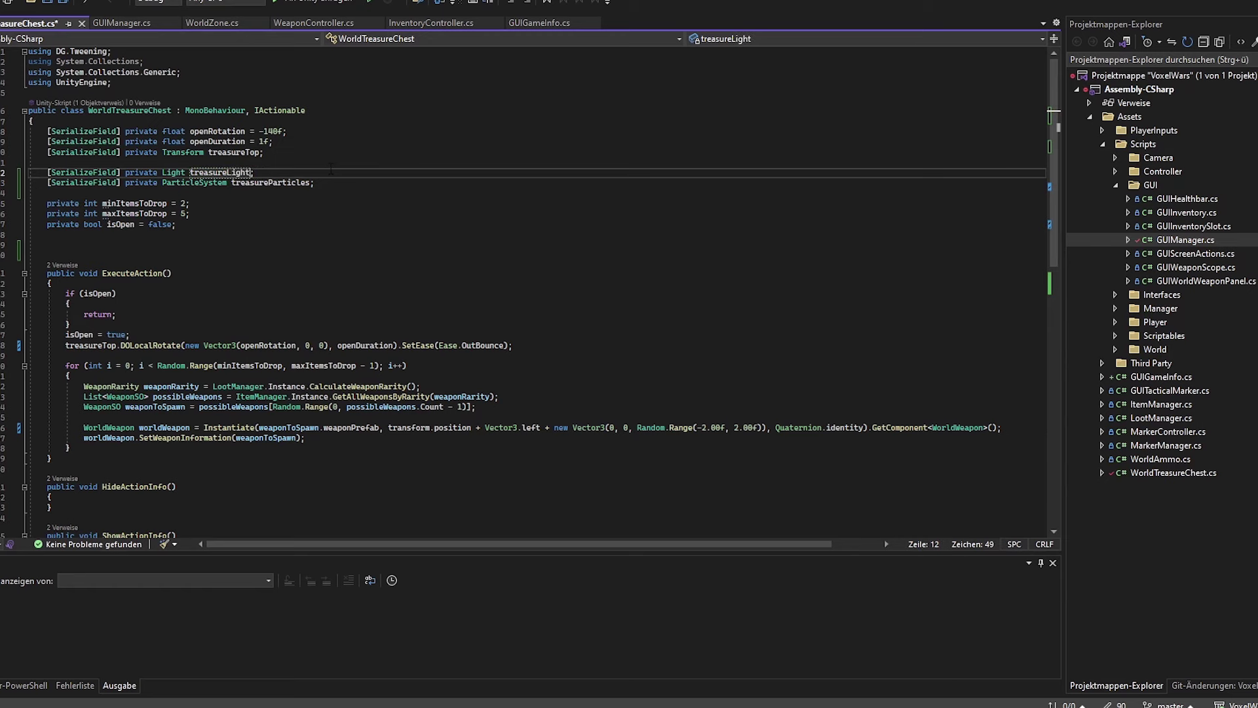
pyautogui.hotkey('ctrl', 's')
# - Add a statement setting treasureLight.enabled to false in ExecuteAction, between the lid rotation and the for loop
pyautogui.doubleClick(241, 172)
pyautogui.hotkey('ctrl', 'c')
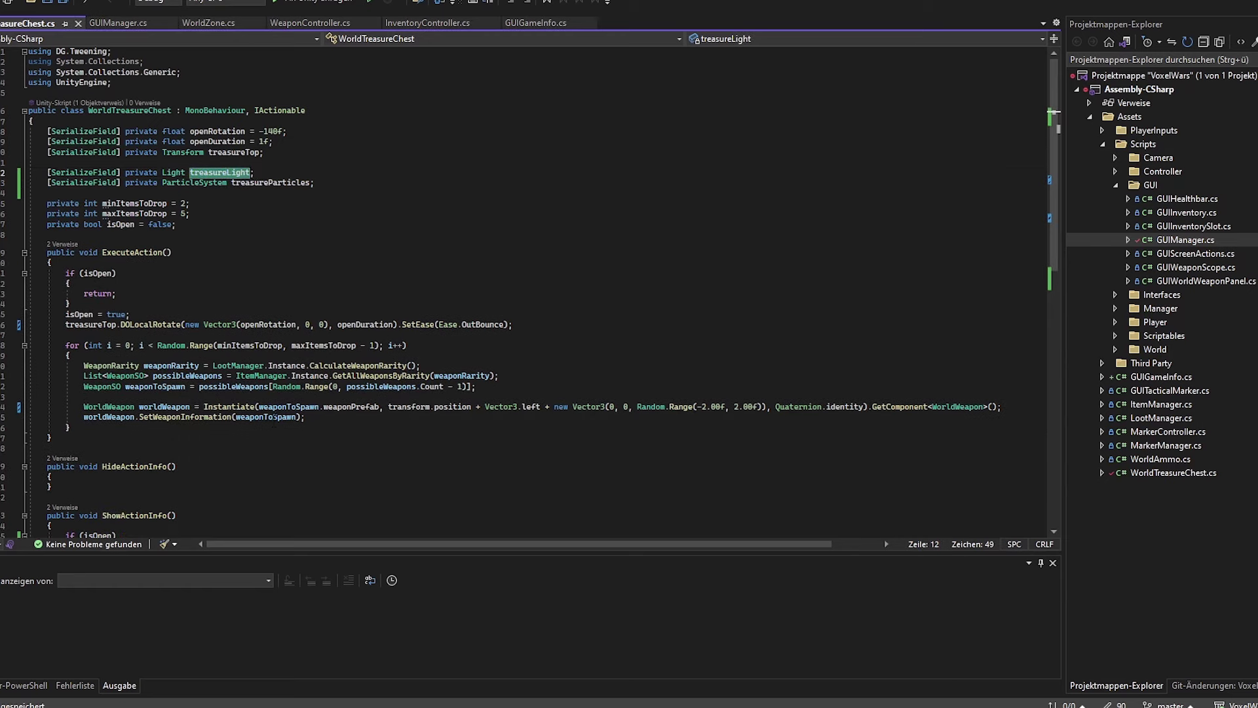
pyautogui.click(142, 304)
pyautogui.click(142, 273)
pyautogui.click(142, 335)
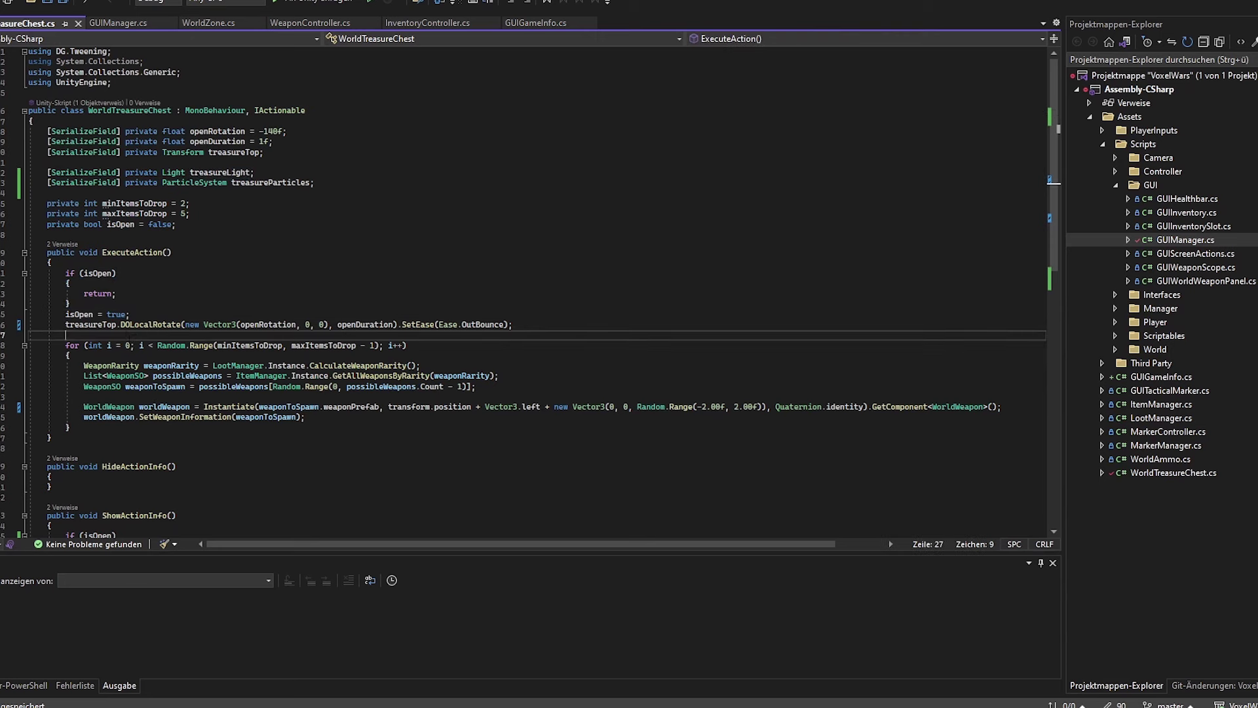
pyautogui.press('Return')
pyautogui.hotkey('ctrl', 'v')
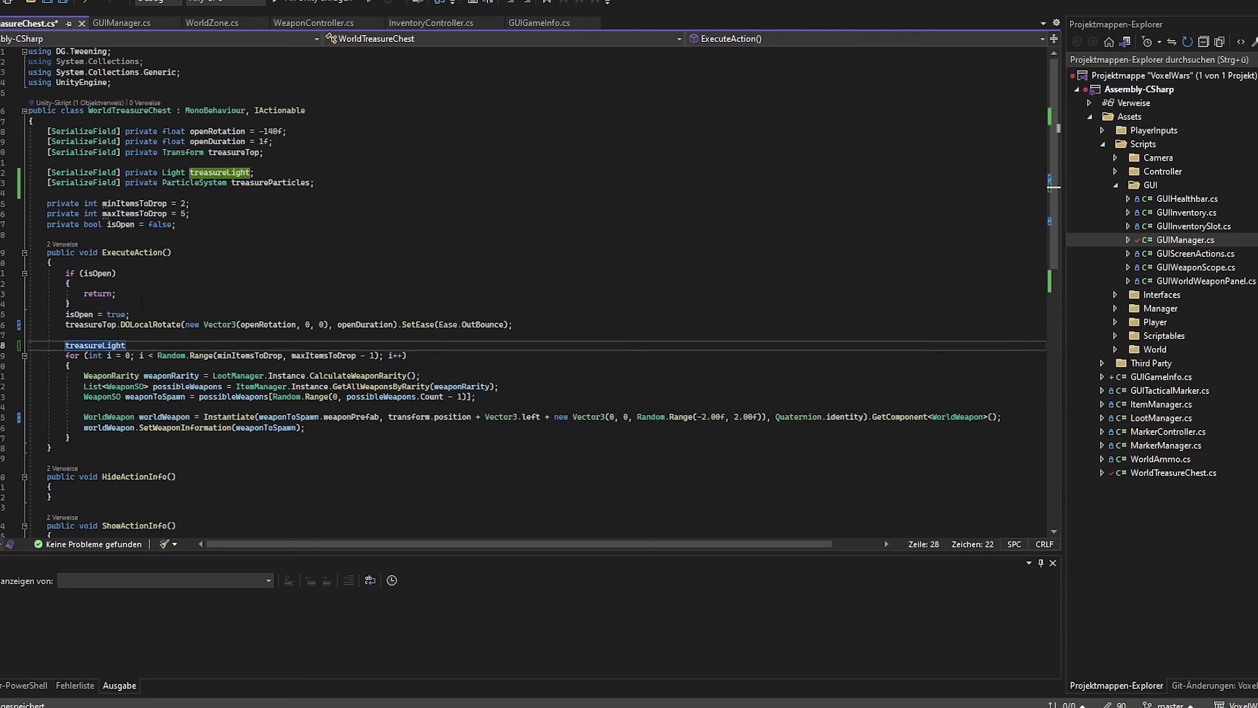
pyautogui.write('.enabled= false;')
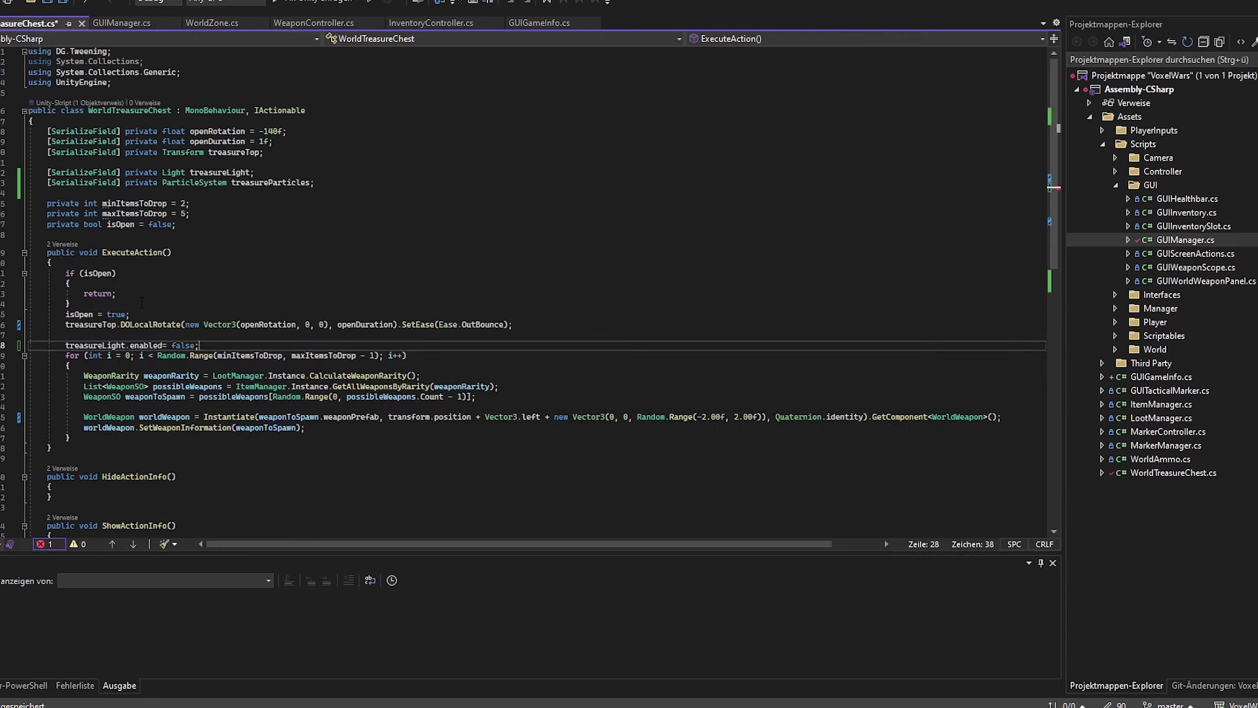
# - Start a treasureParticles.enableEmission statement on a new line directly below the treasureLight statement
pyautogui.press('Return')
pyautogui.write('tr')
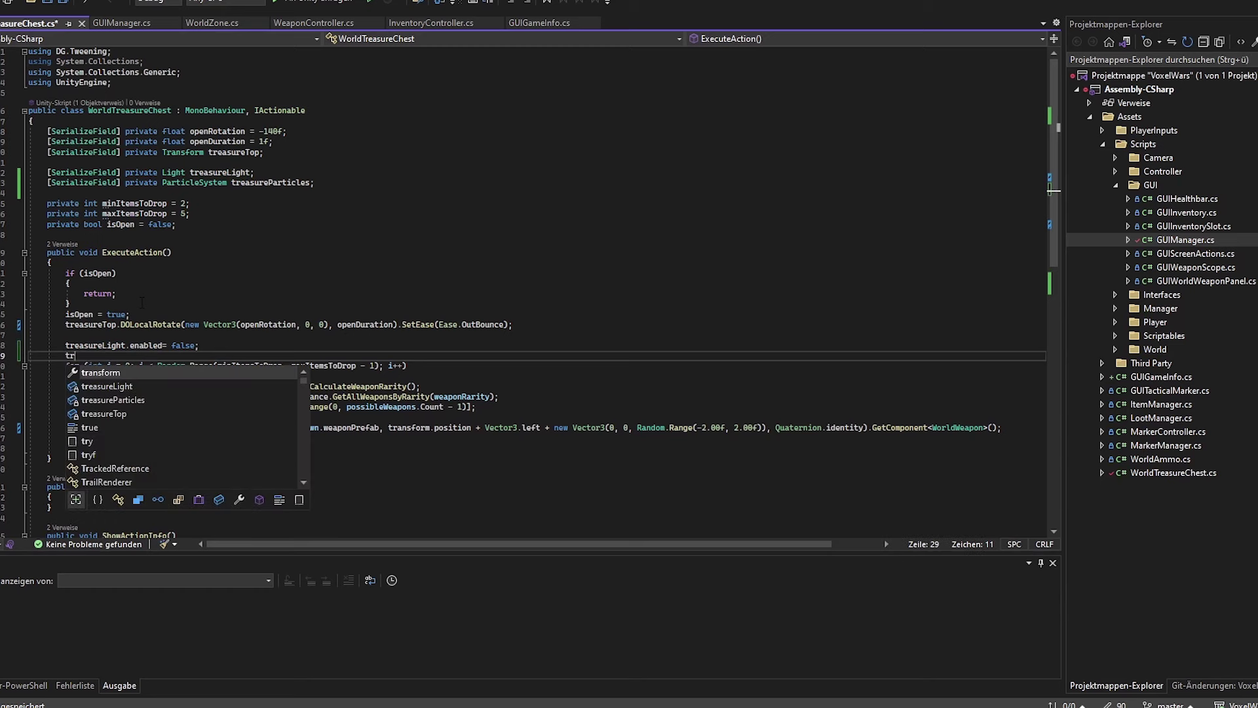
pyautogui.write('easureParticles.enableEmission')
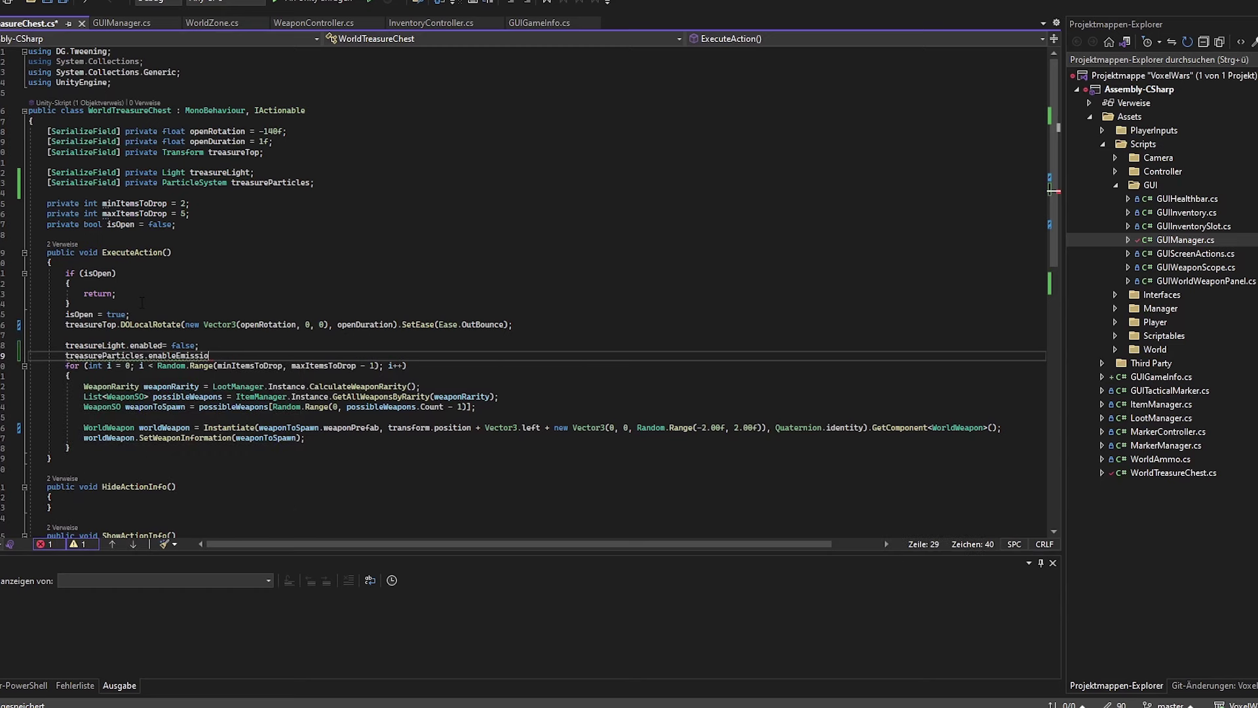
pyautogui.hotkey('ctrl', 'shift', 'Left')
pyautogui.scroll(-2, 142, 303)
pyautogui.click(125, 298)
pyautogui.press('BackSpace')
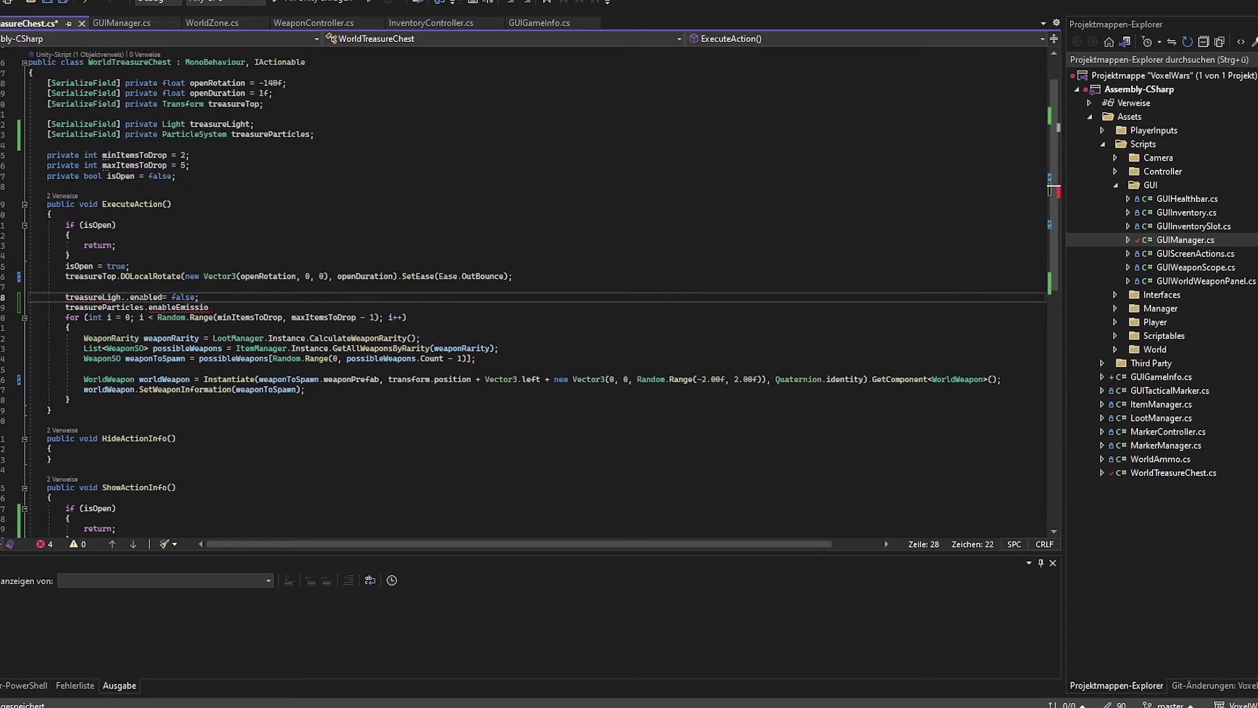
pyautogui.hotkey('ctrl', 'z')
pyautogui.hotkey('ctrl', 'z')
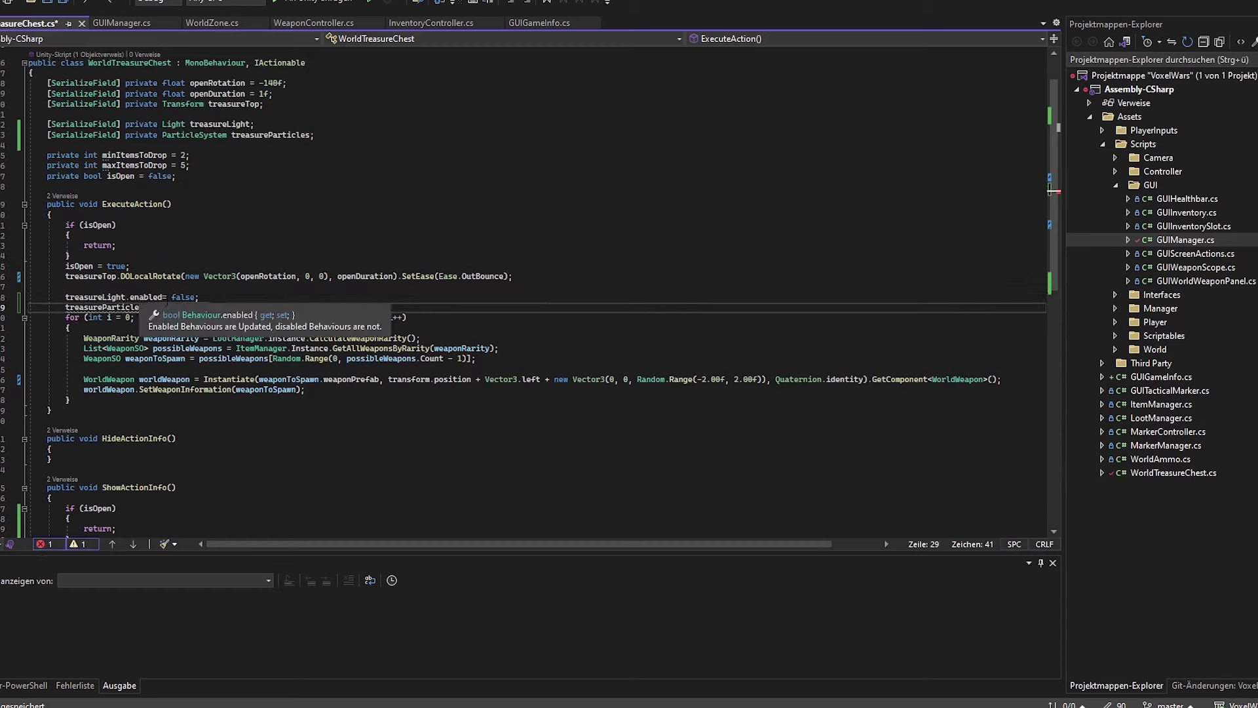
# - Replace enableEmission on the treasureParticles line with a gameObject.SetActive(false) call
pyautogui.doubleClick(188, 308)
pyautogui.press('BackSpace')
pyautogui.hotkey('ctrl', 'space')
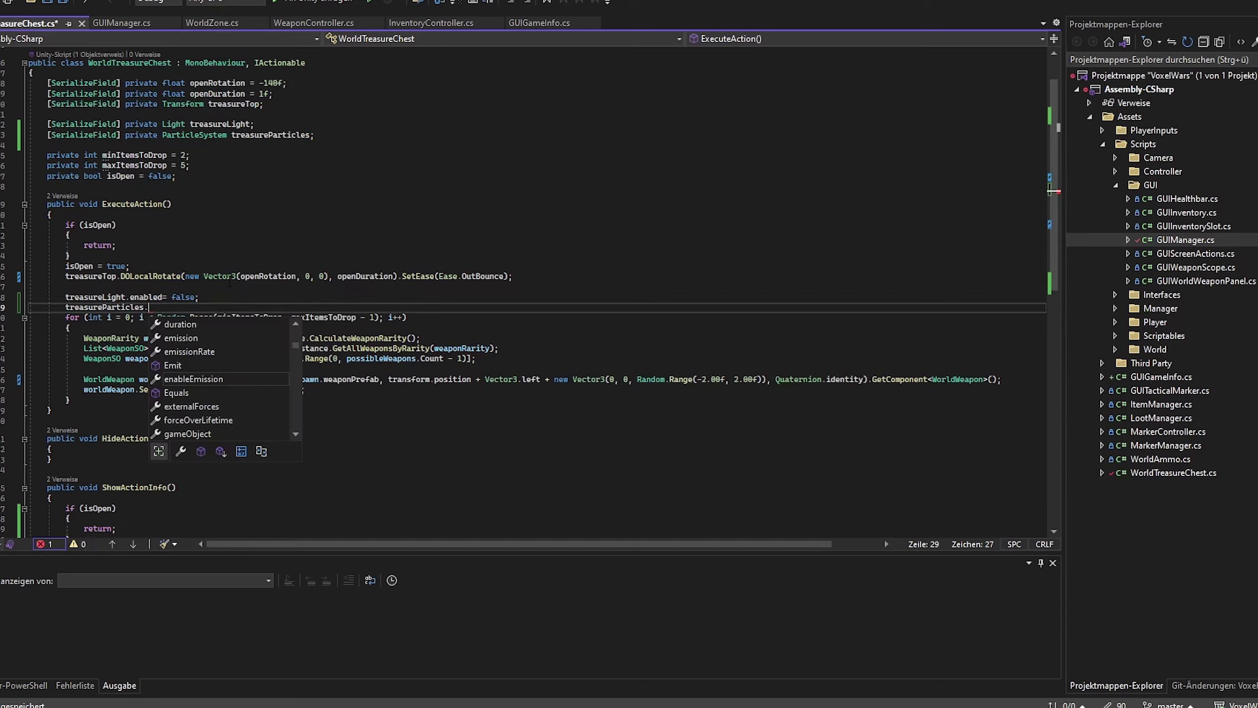
pyautogui.write('Set')
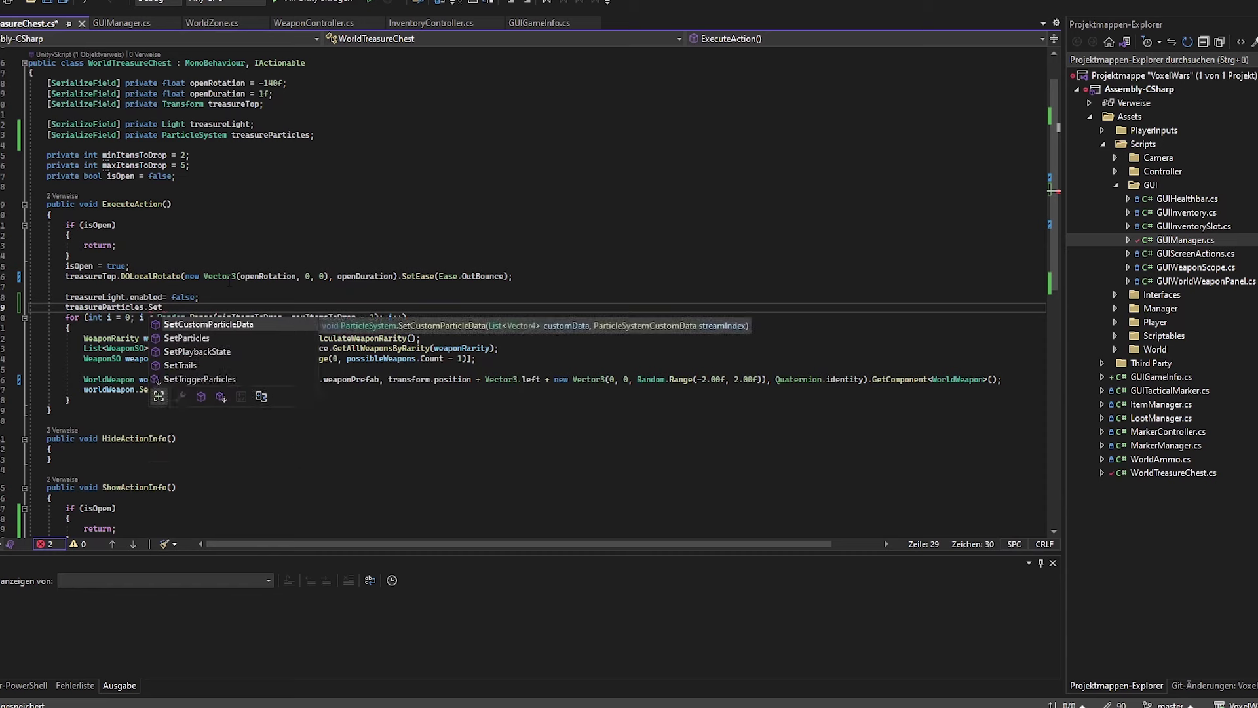
pyautogui.press('BackSpace')
pyautogui.press('BackSpace')
pyautogui.write('gameObject.S')
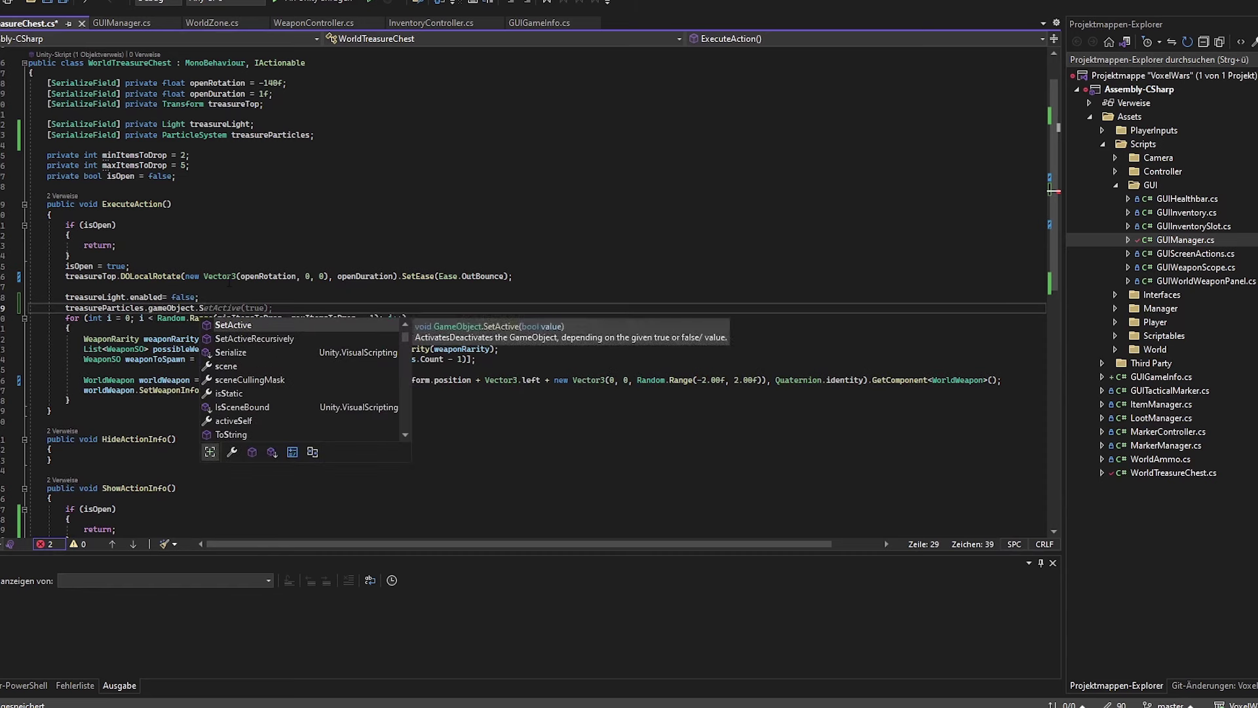
pyautogui.press('Tab')
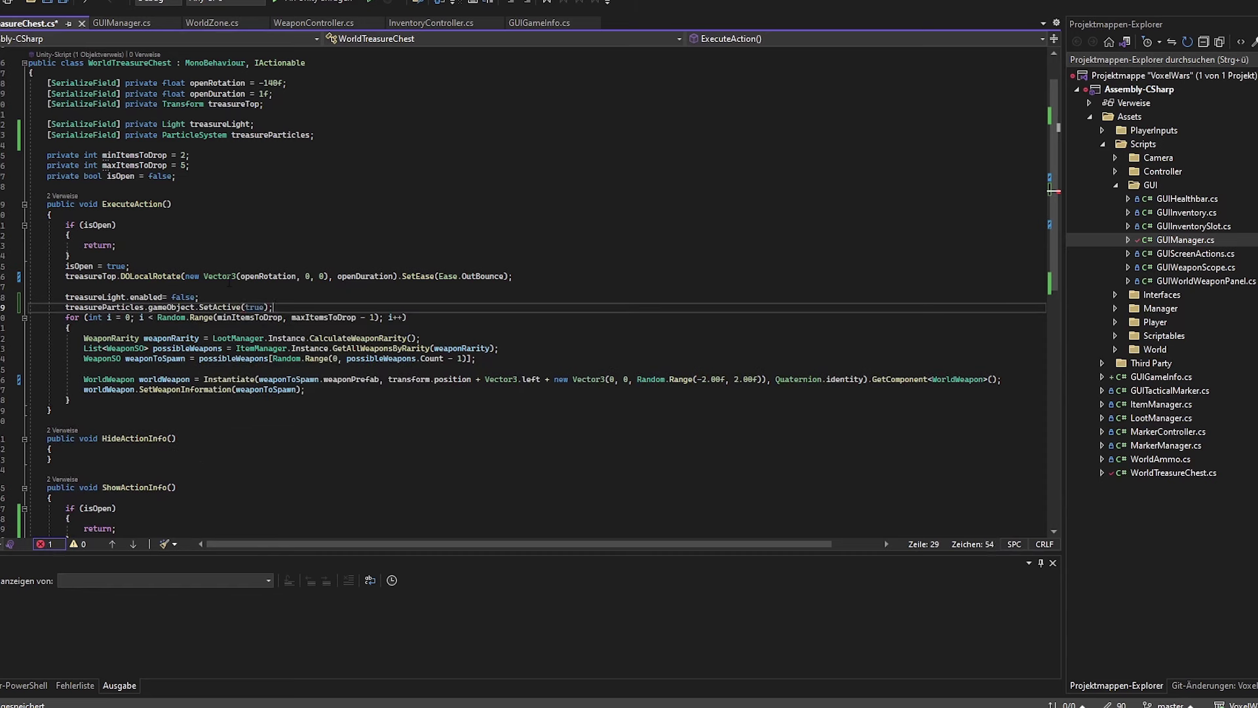
pyautogui.hotkey('ctrl', 'shift', 'Left')
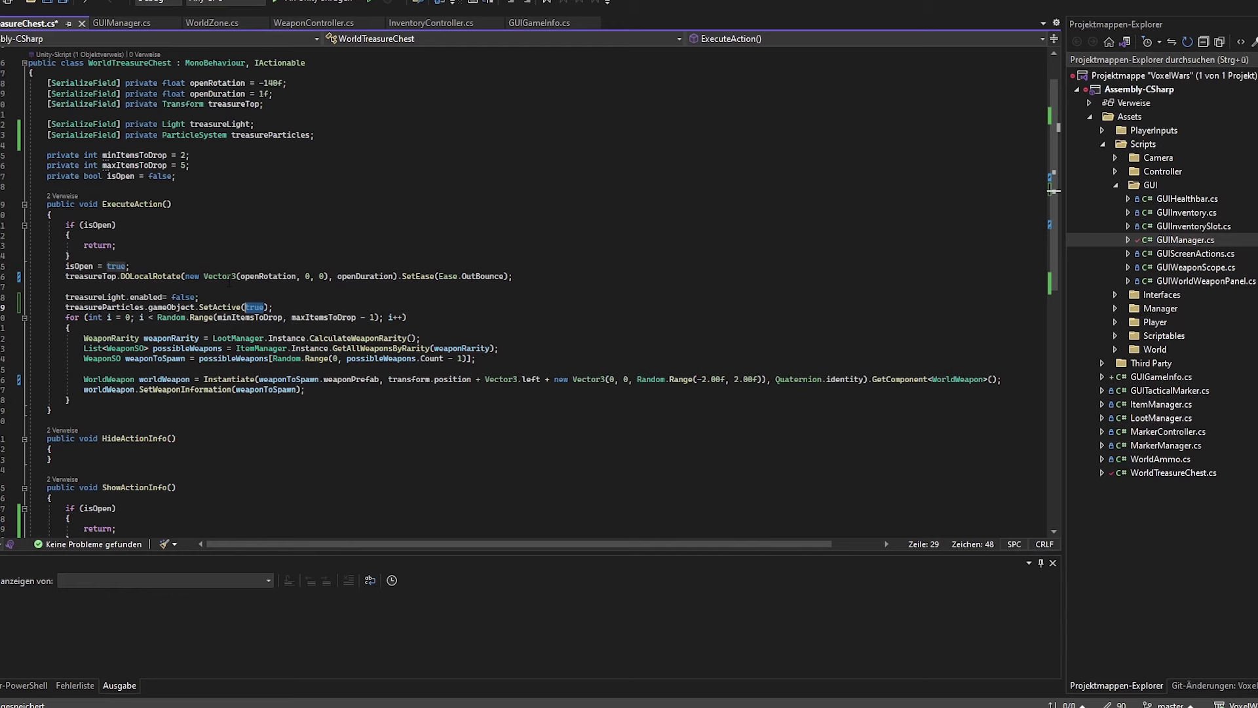
pyautogui.write('false')
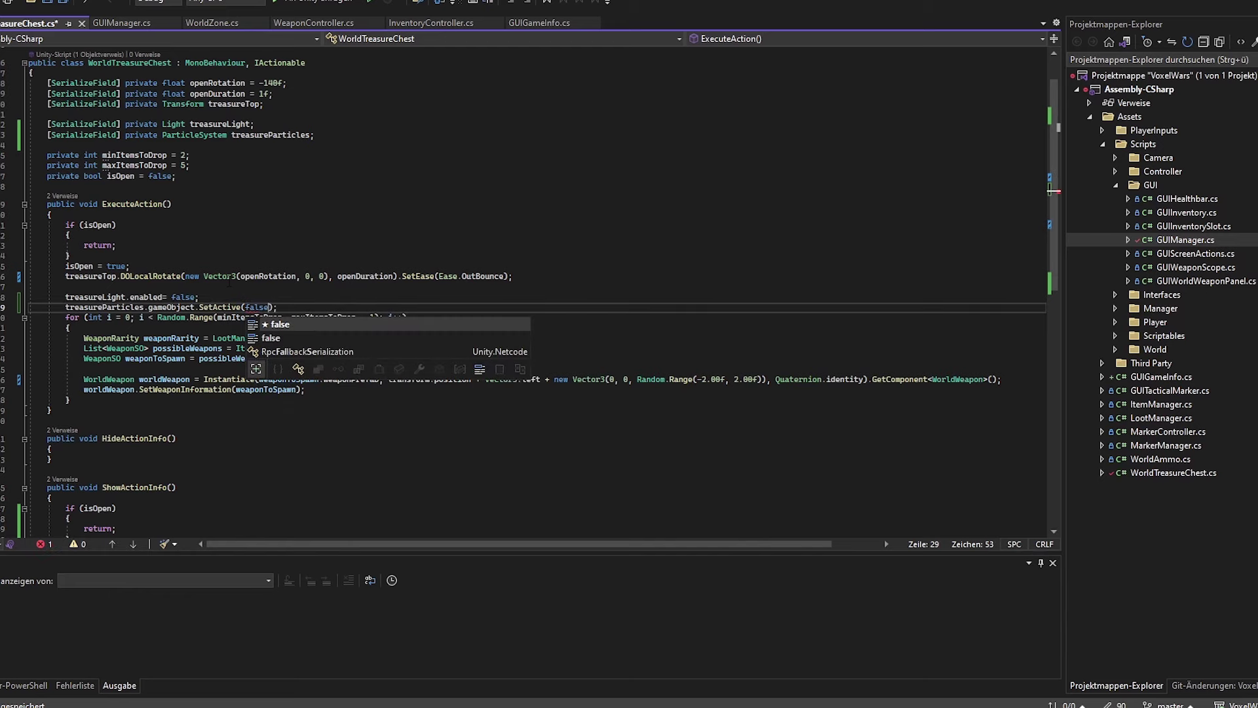
pyautogui.click(182, 245)
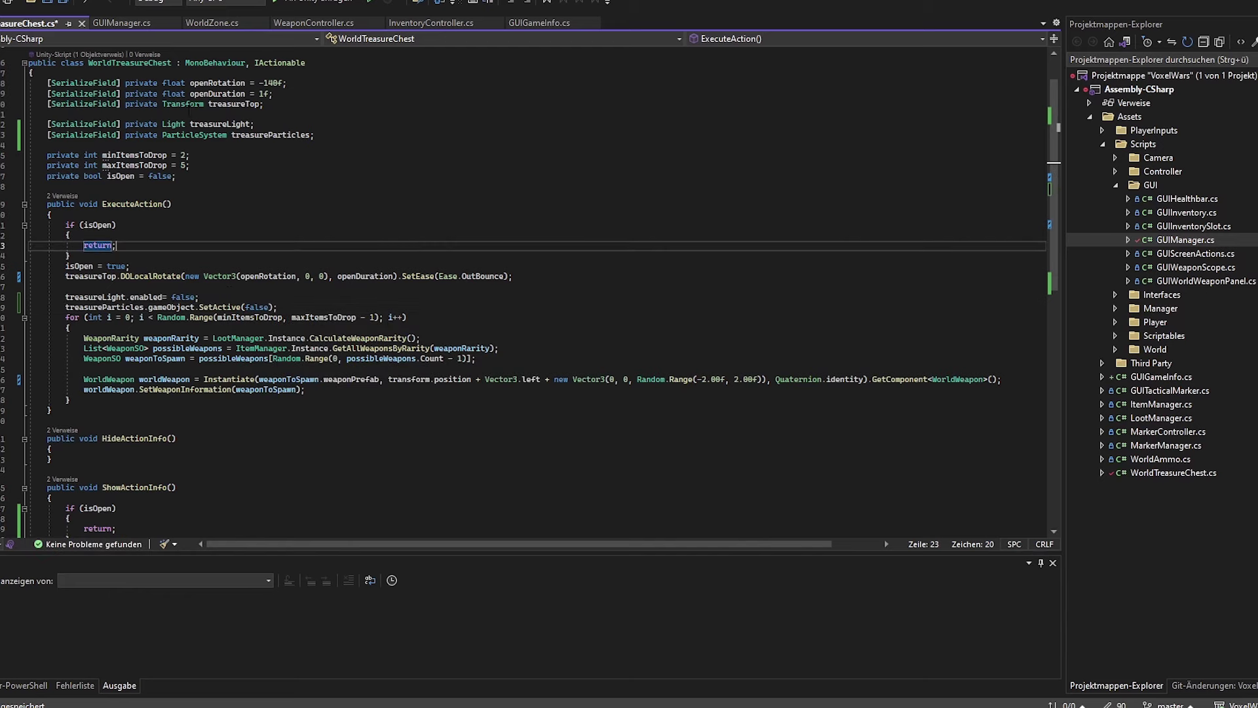
# - Change the types of the treasureLight and treasureParticles fields to GameObject
pyautogui.doubleClick(173, 123)
pyautogui.write('GameObject')
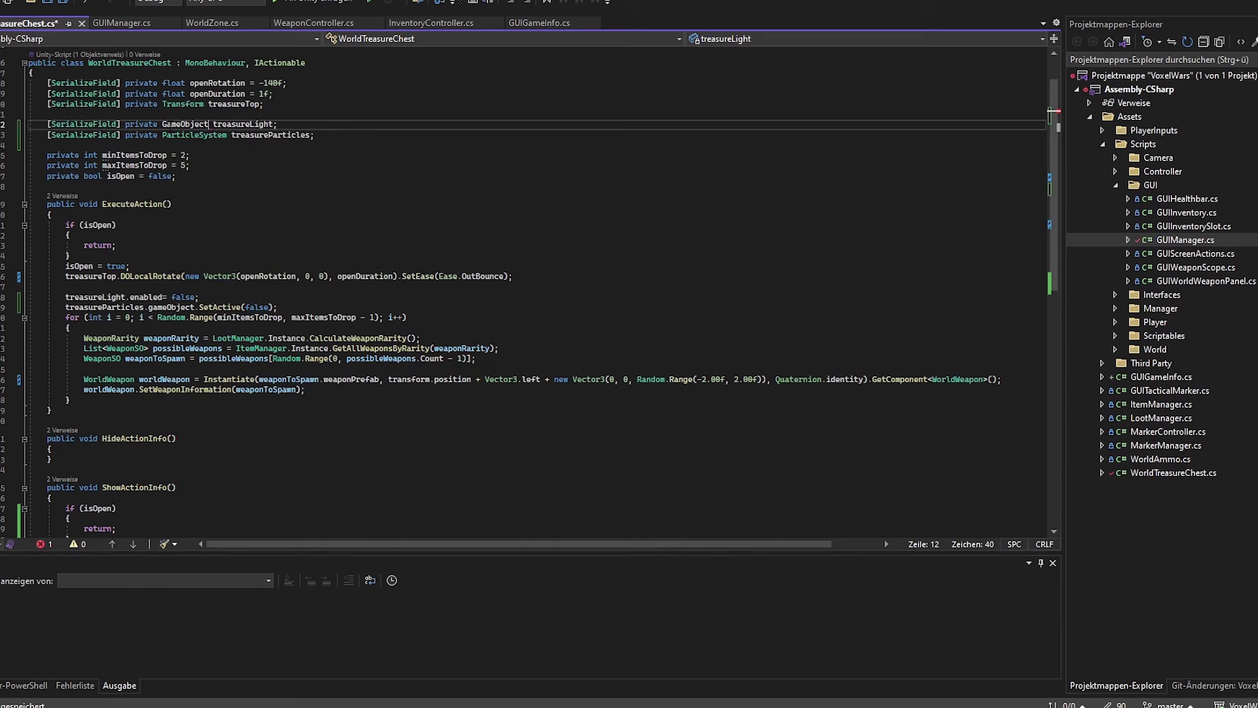
pyautogui.doubleClick(173, 124)
pyautogui.hotkey('ctrl', 'c')
pyautogui.doubleClick(187, 134)
pyautogui.hotkey('ctrl', 'v')
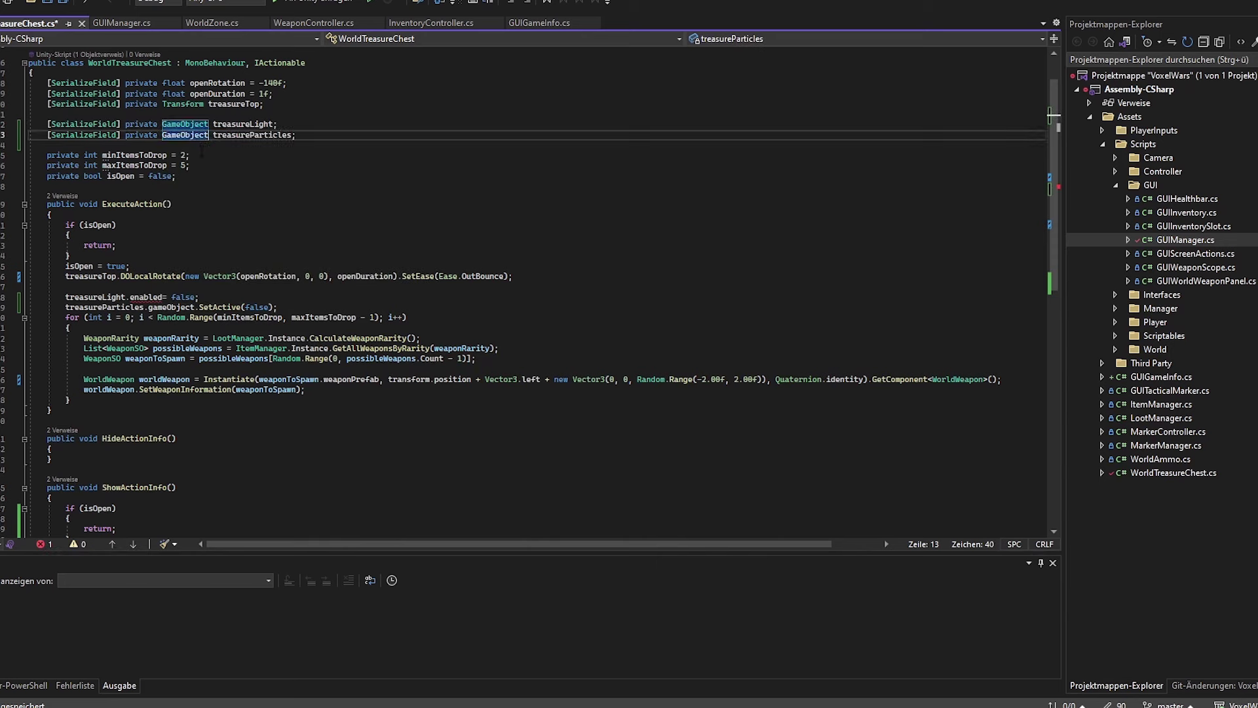
# - Replace the treasureLight enabled assignment with SetActive(false), insert a blank line before the for loop and save the script
pyautogui.doubleClick(145, 297)
pyautogui.write('Set')
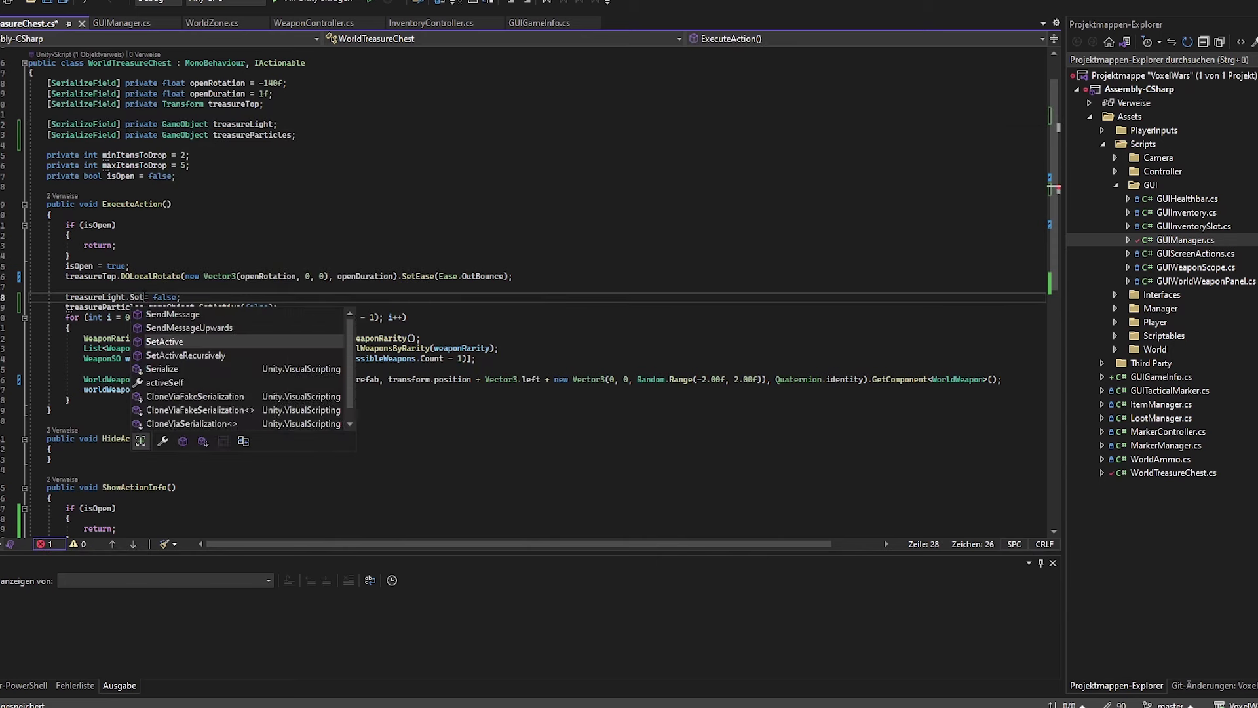
pyautogui.press('Tab')
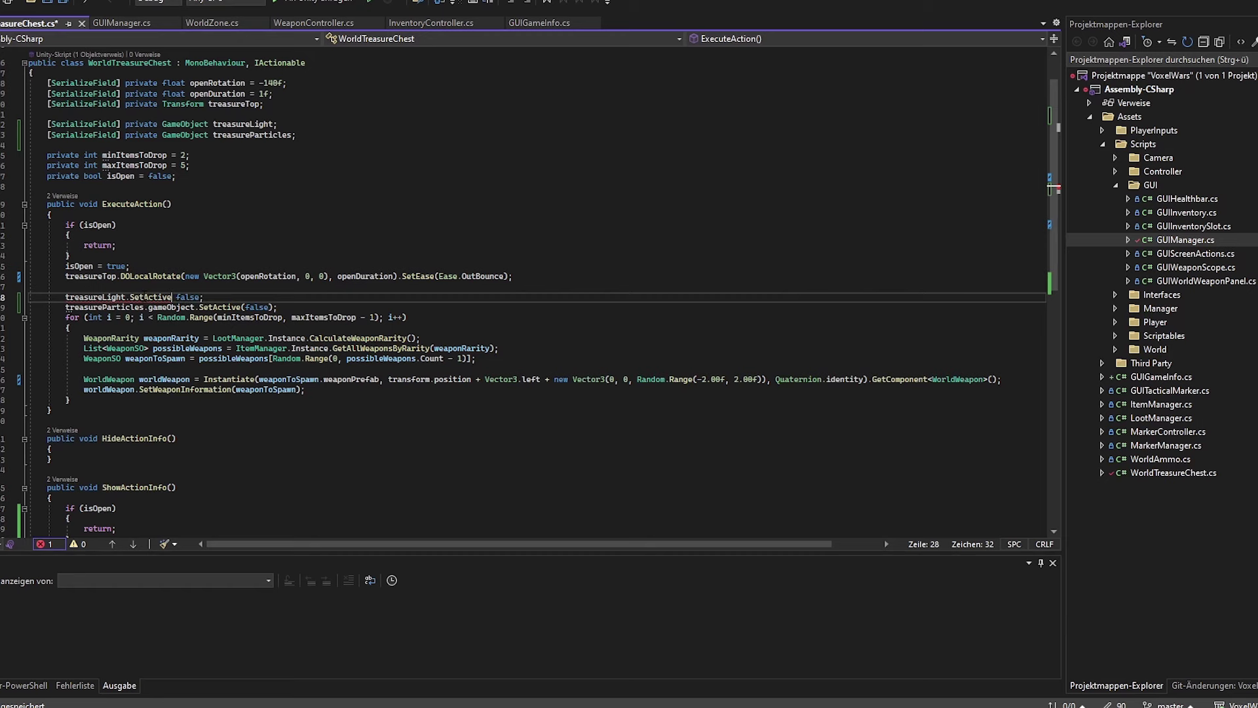
pyautogui.write('(')
pyautogui.press('Right')
pyautogui.press('Right')
pyautogui.press('Right')
pyautogui.press('Right')
pyautogui.press('Right')
pyautogui.write(')')
pyautogui.click(288, 307)
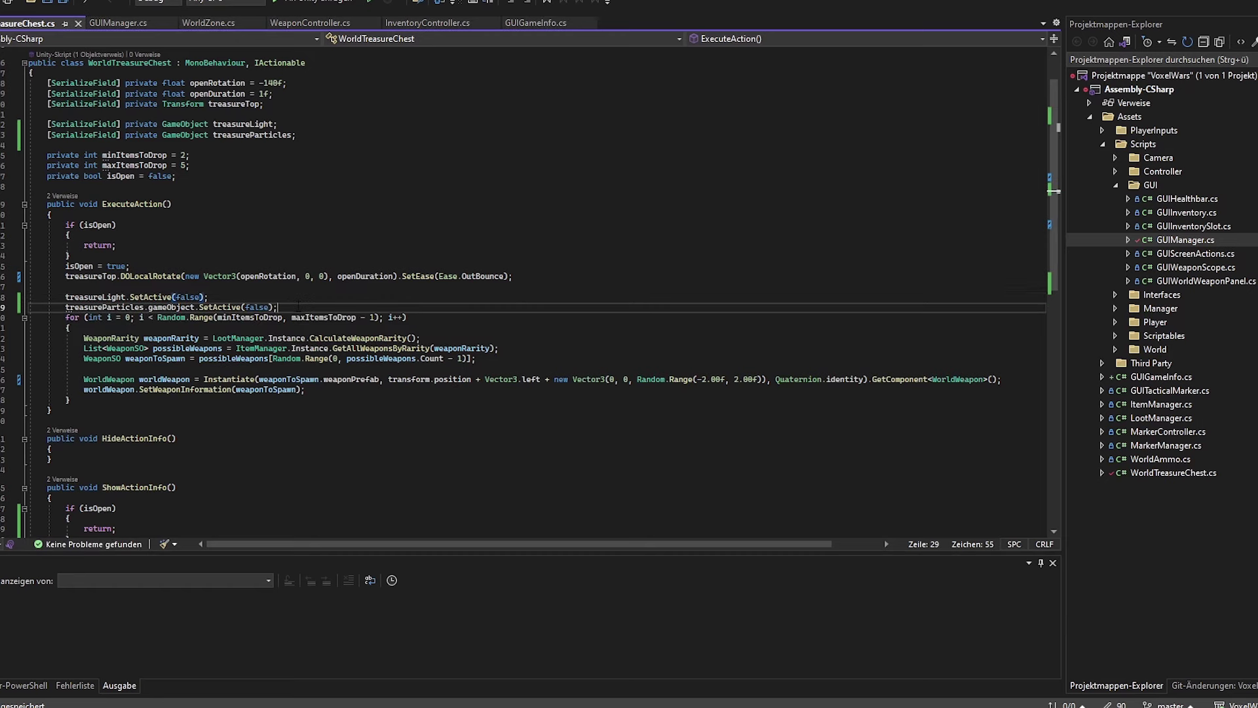
pyautogui.press('Return')
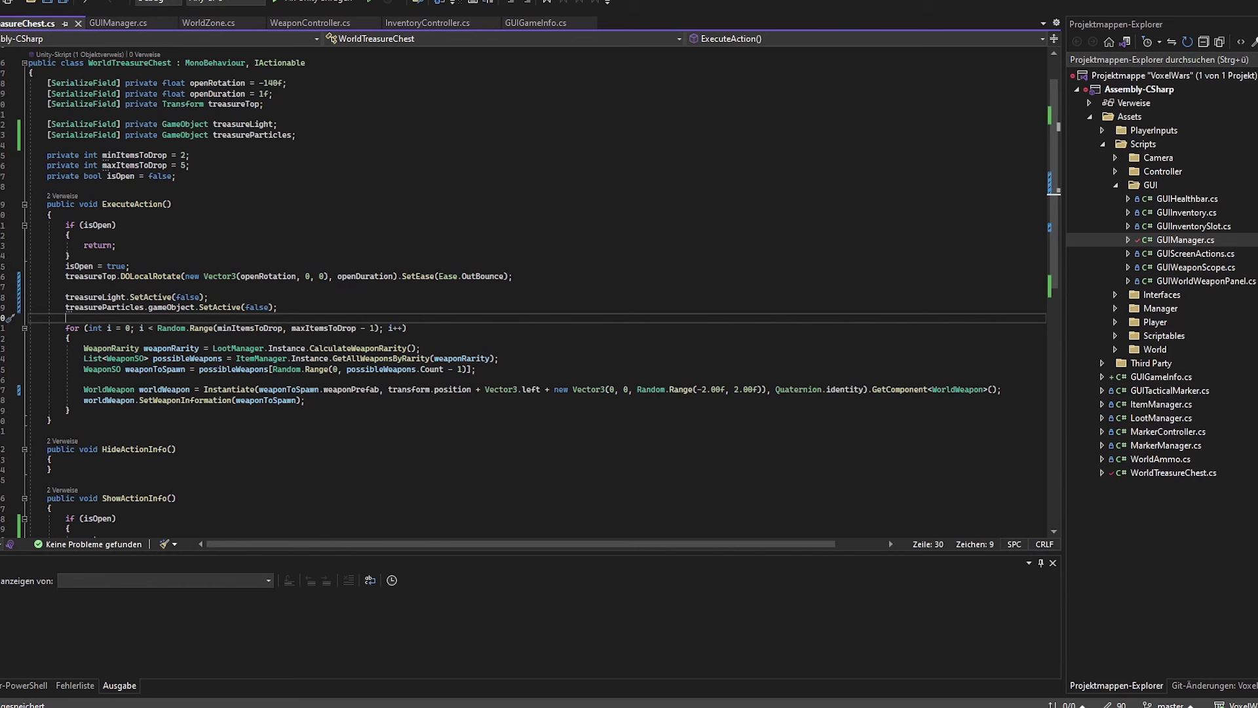
# - In Unity, open the Treasure Chest prefab, assign Point Light to Treasure Light and Particles to Treasure Particles, and return to the scene
pyautogui.hotkey('alt', 'Tab')
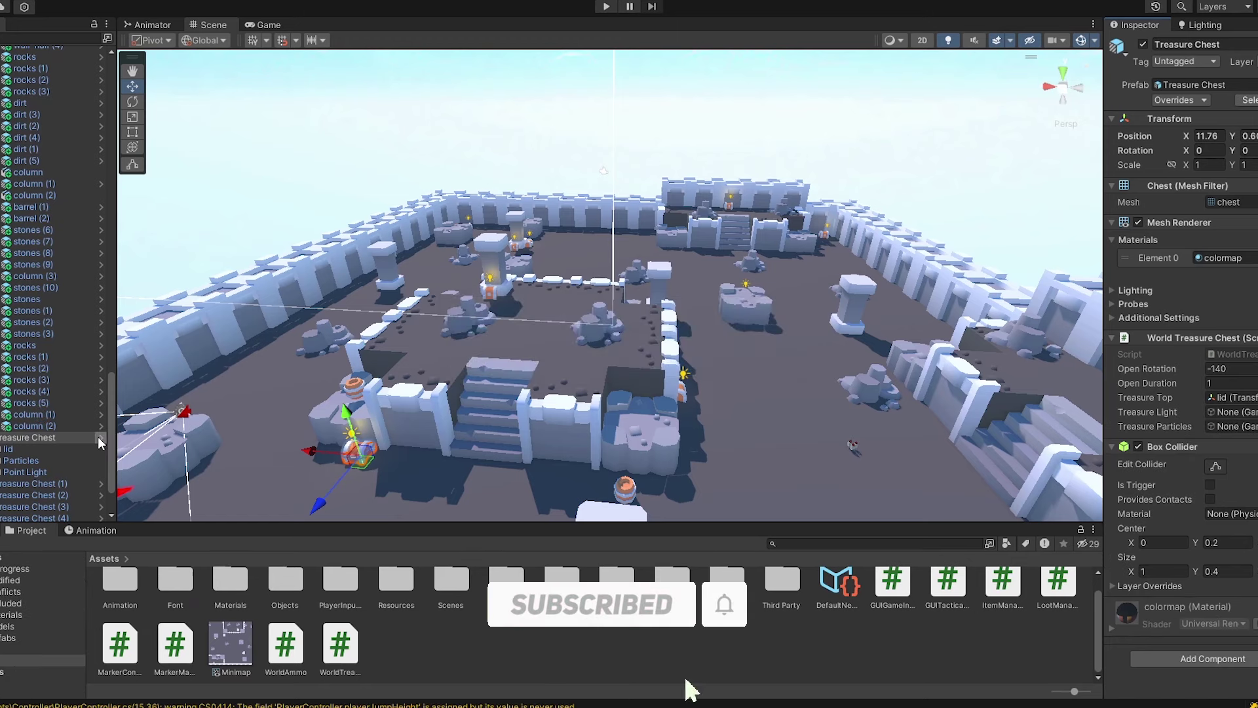
pyautogui.click(97, 436)
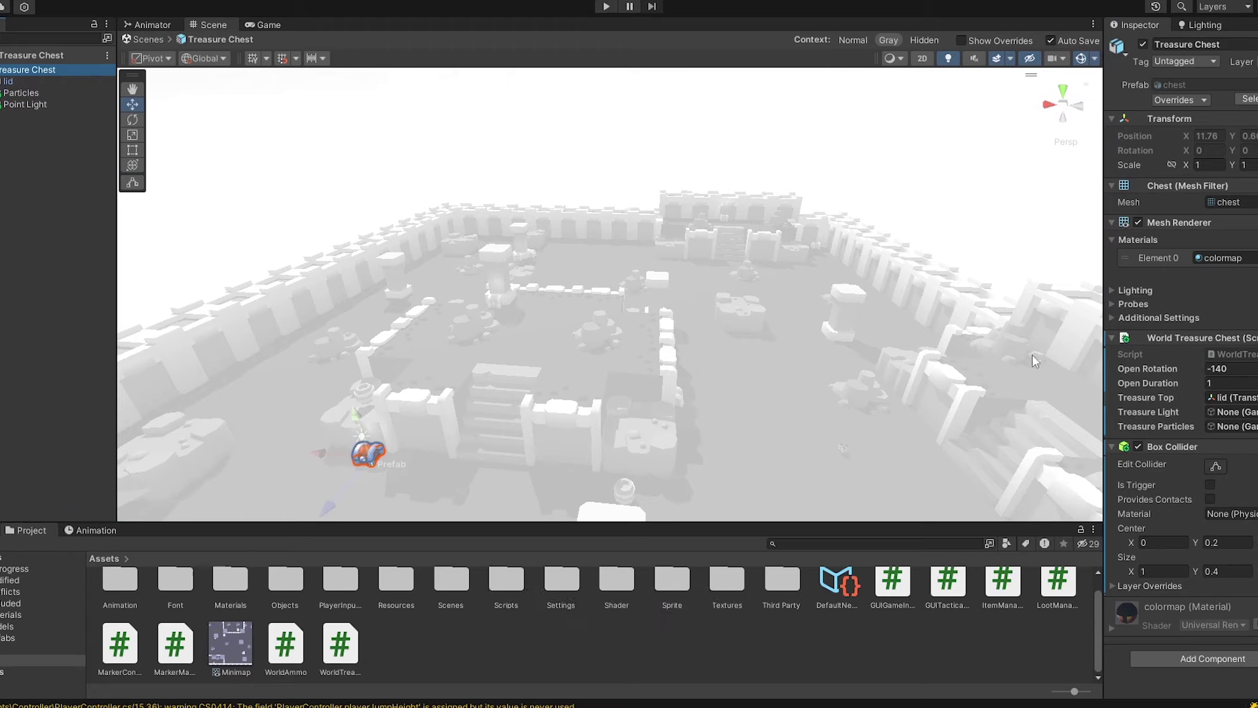
pyautogui.moveTo(29, 104); pyautogui.dragTo(1227, 411)
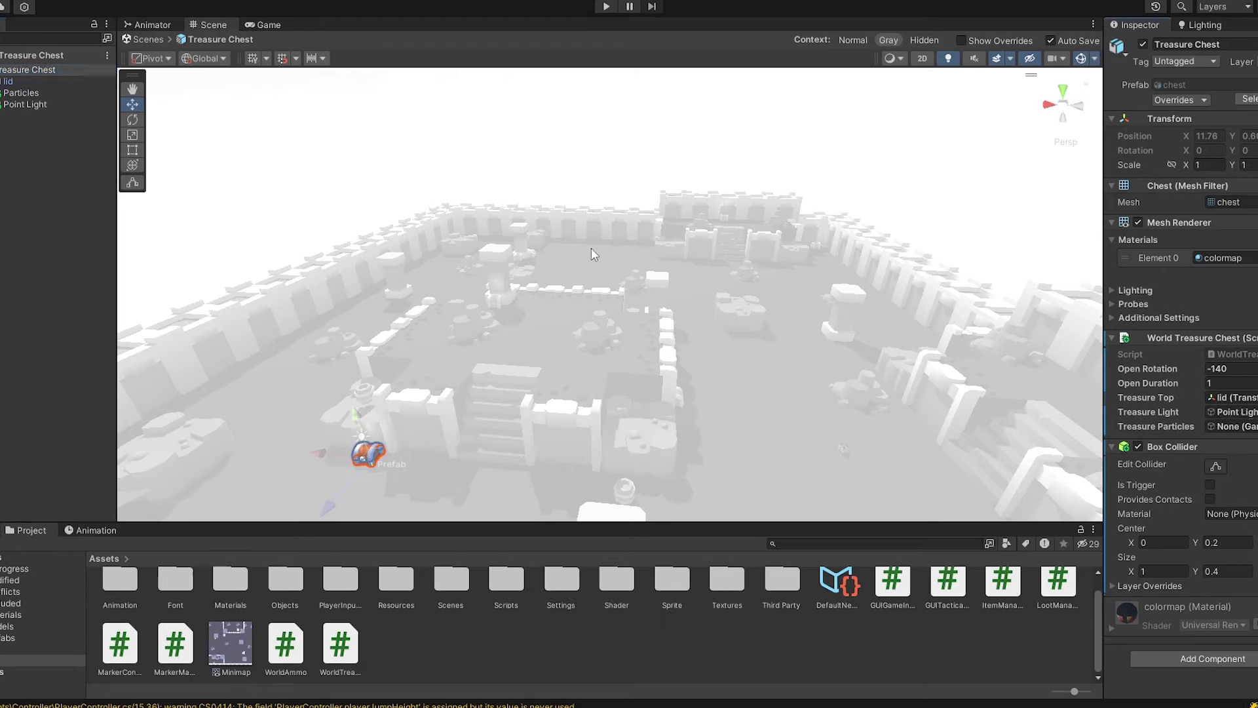
pyautogui.moveTo(30, 98); pyautogui.dragTo(1228, 426)
pyautogui.click(2, 55)
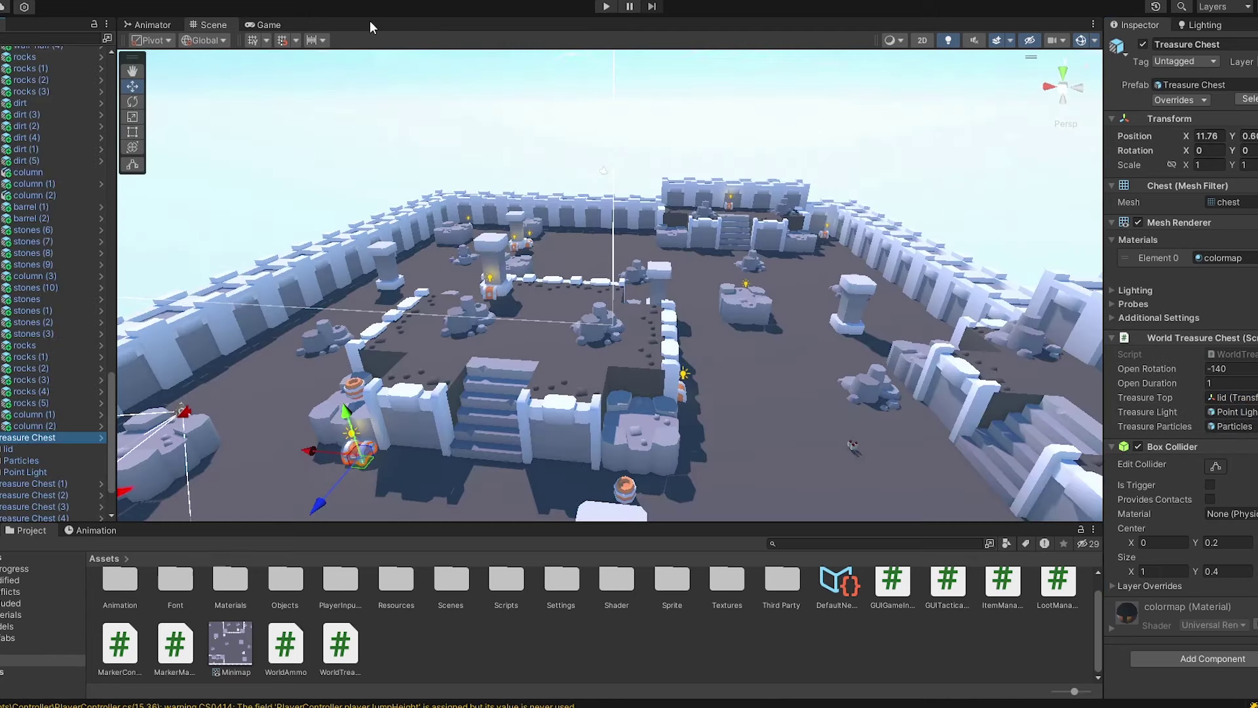
# - Run the game, walk to the treasure chest and open it to test its light and particles
pyautogui.click(606, 7)
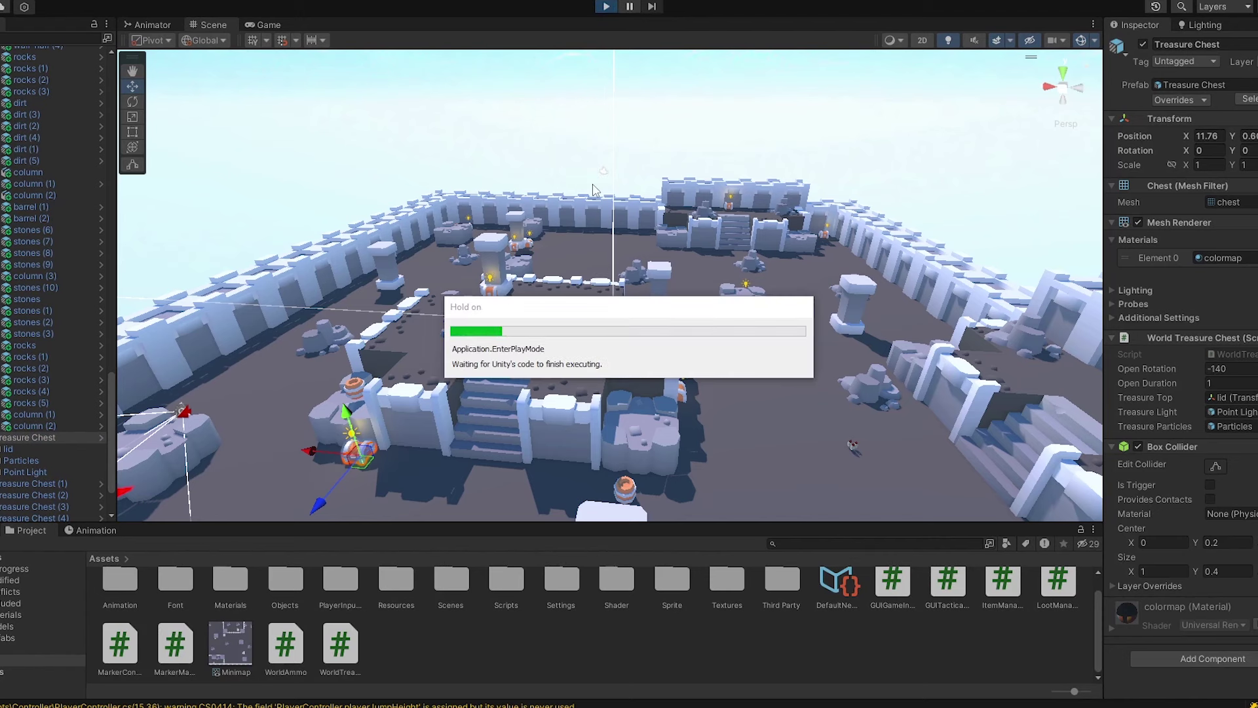
pyautogui.click(615, 149)
pyautogui.press('w')
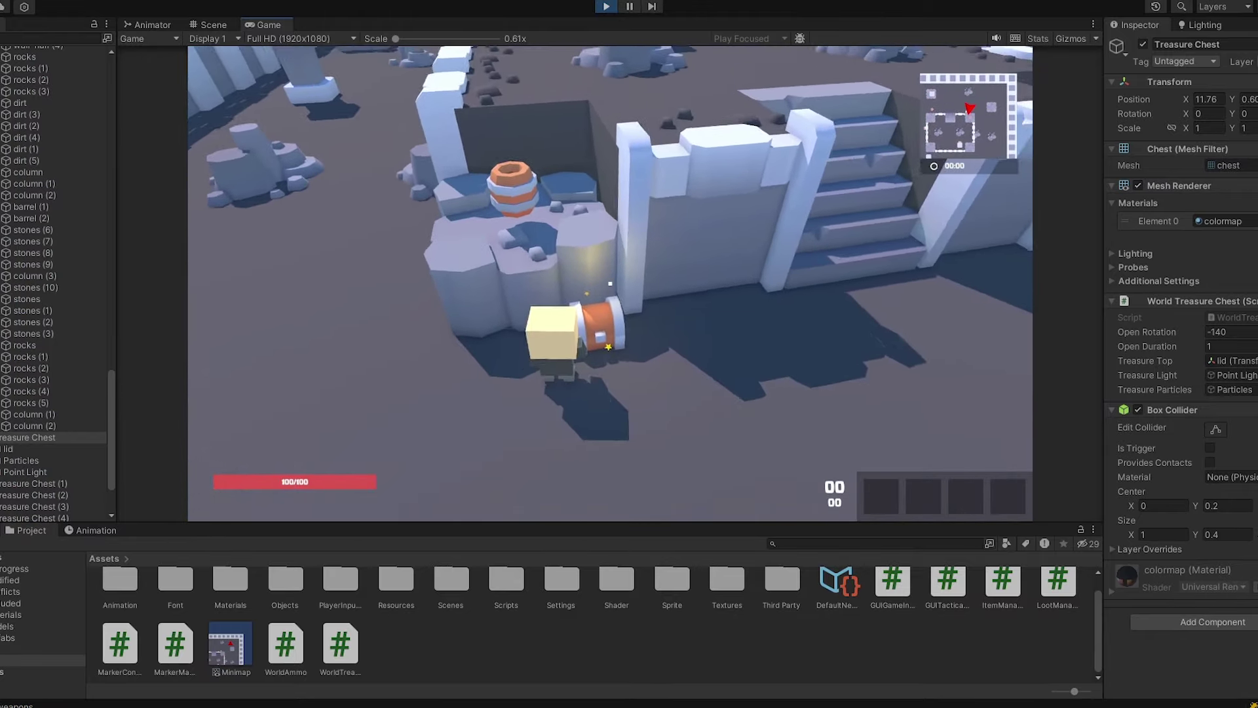
pyautogui.press('e')
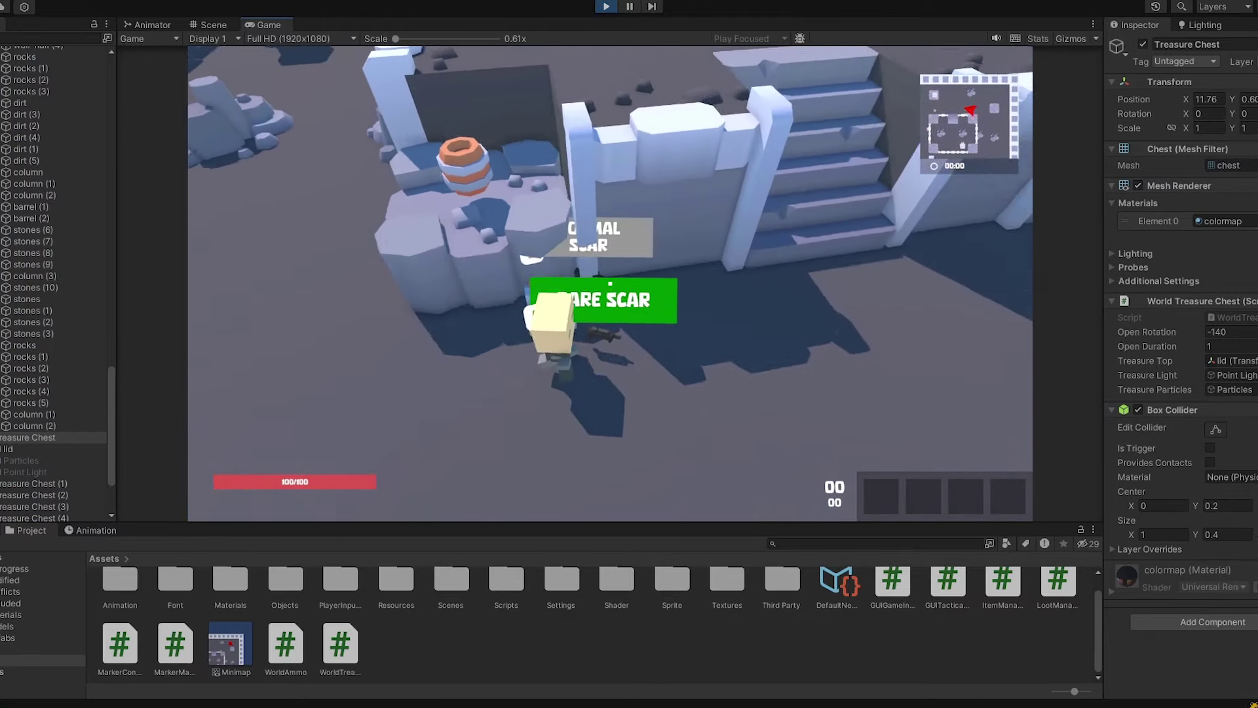
# - Pick up both Scar rifles dropped by the opened chest and shoot the barrel beside the wall with the Rare Scar
pyautogui.press('e')
pyautogui.press('e')
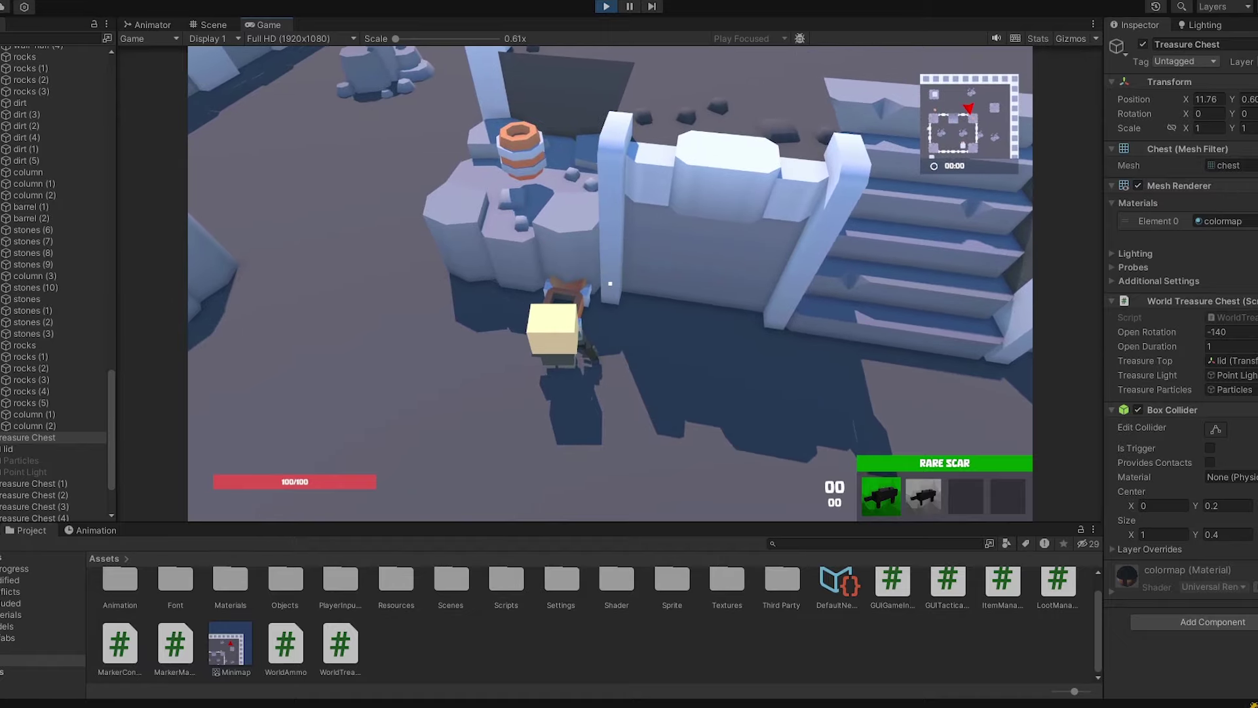
pyautogui.press('w')
pyautogui.rightClick(610, 283)
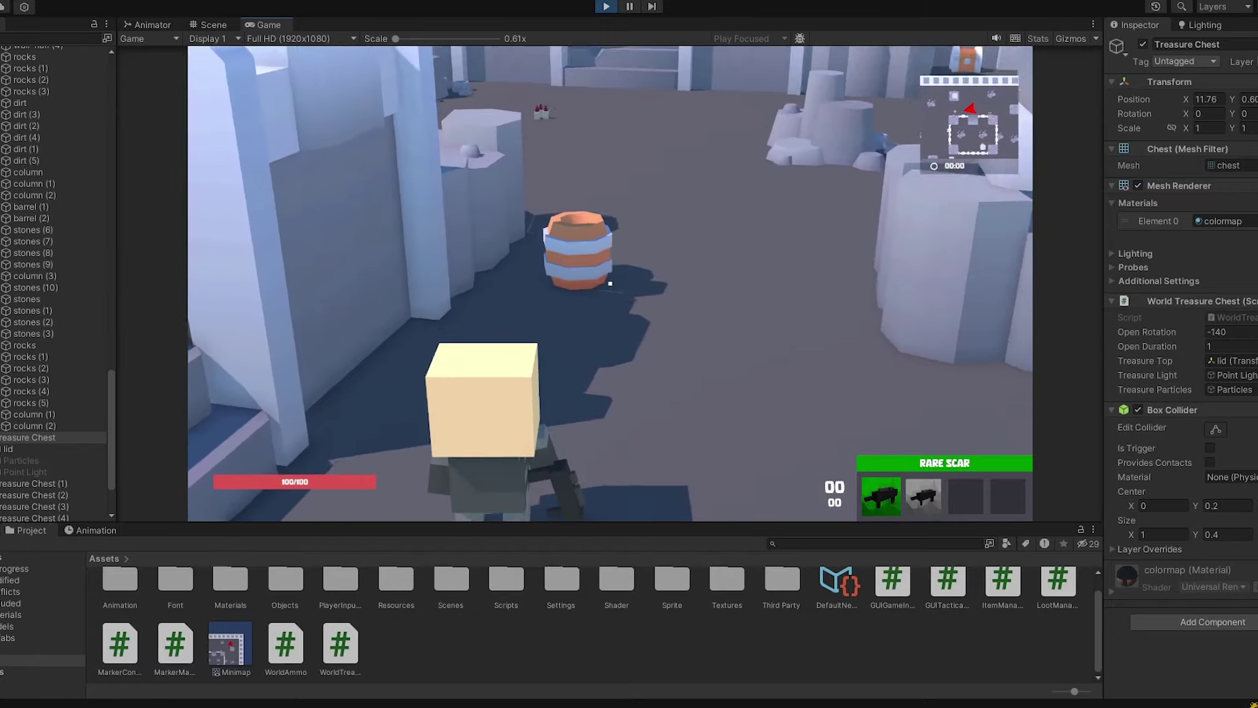
pyautogui.click(610, 283)
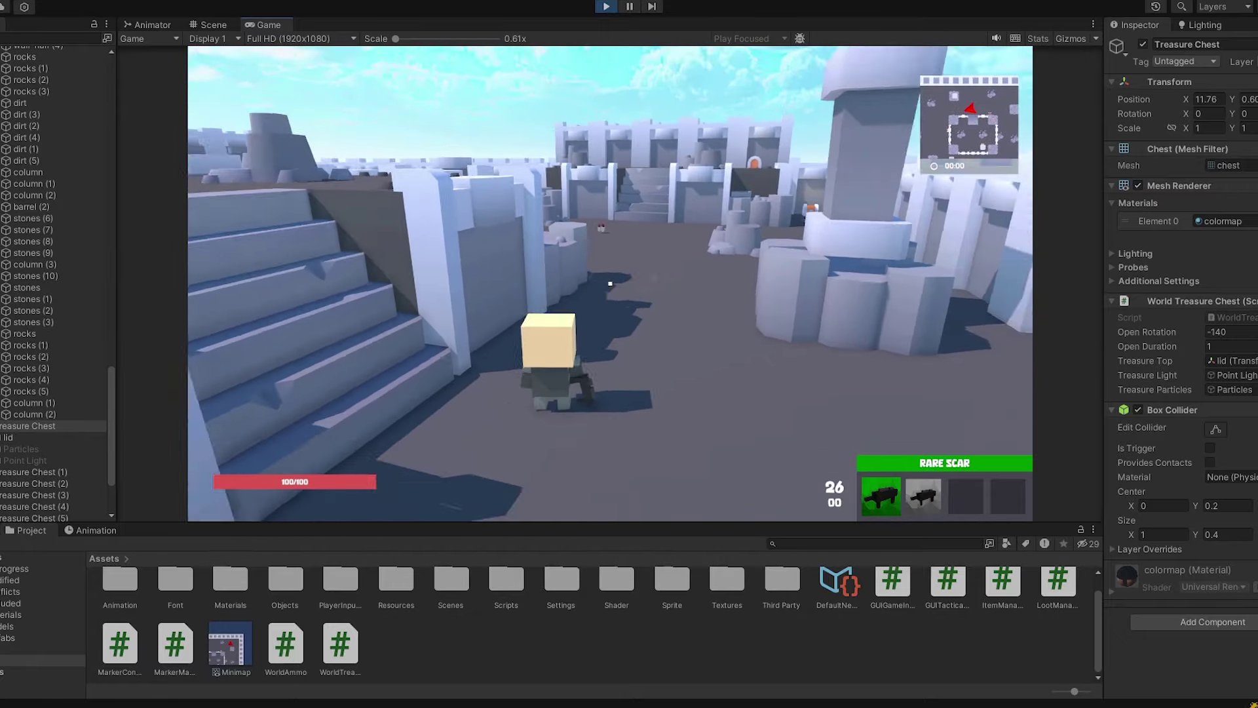
# - Advance along the wall, fire the Rare Scar at the scenery ahead and collect the dropped ammo
pyautogui.press('w')
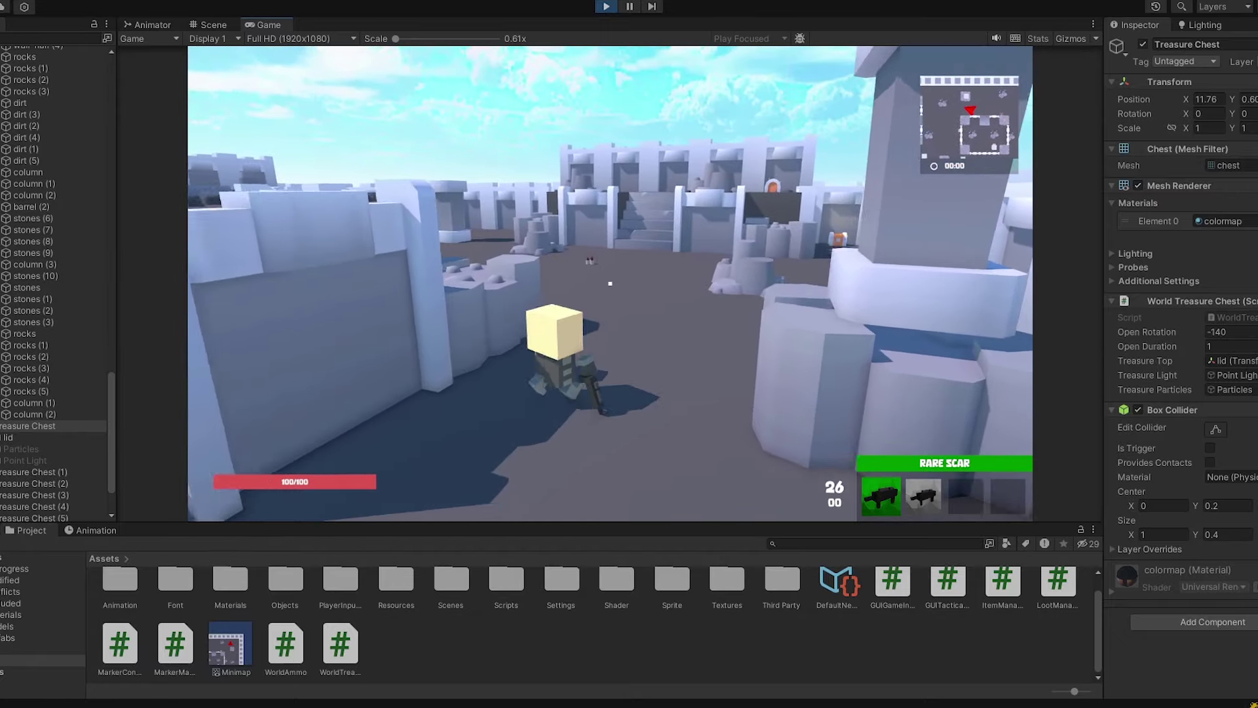
pyautogui.rightClick(610, 283)
pyautogui.click(610, 283)
pyautogui.click(610, 283)
pyautogui.press('w')
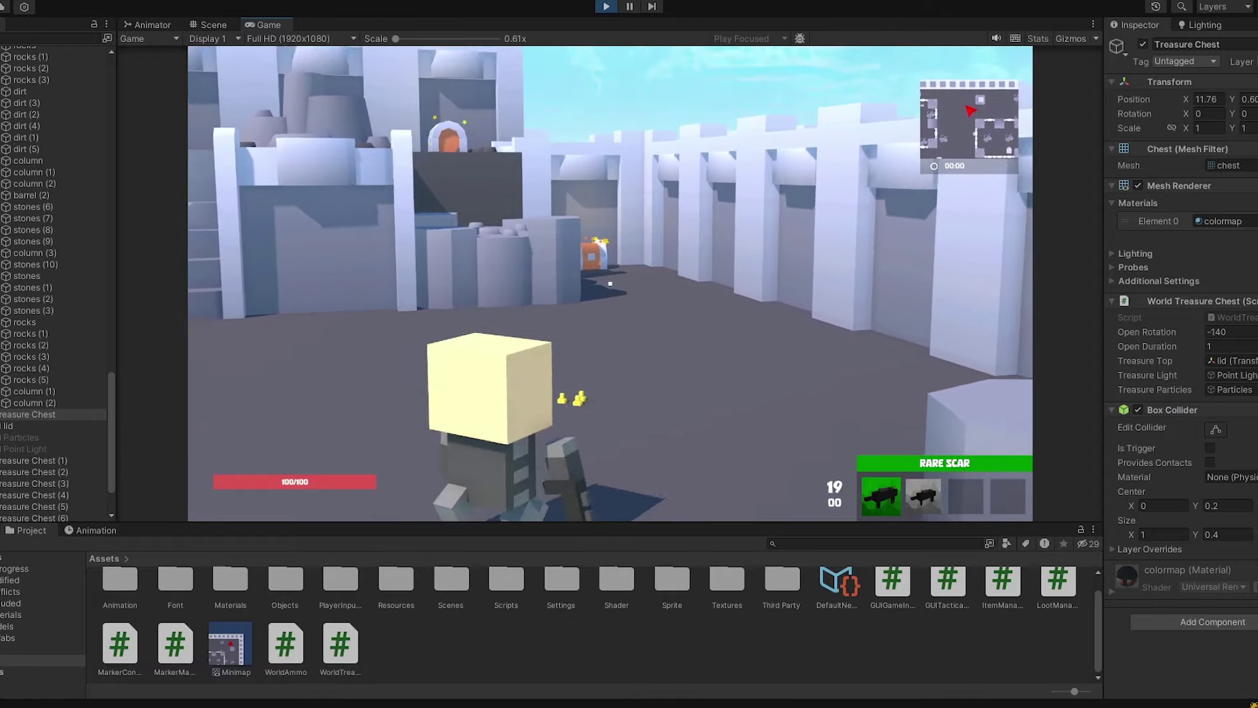
pyautogui.press('w')
pyautogui.press('e')
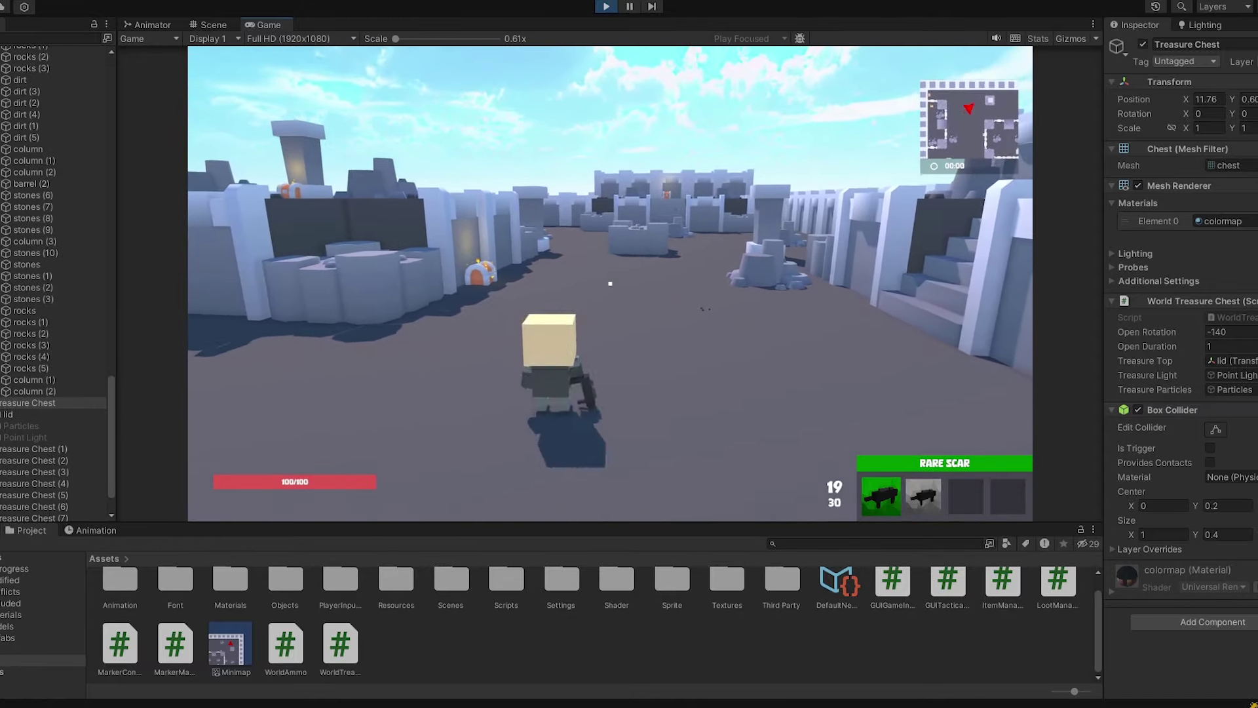
# - Run to the glowing treasure chest against the platform wall, open it to test its effects, and move on
pyautogui.press('w')
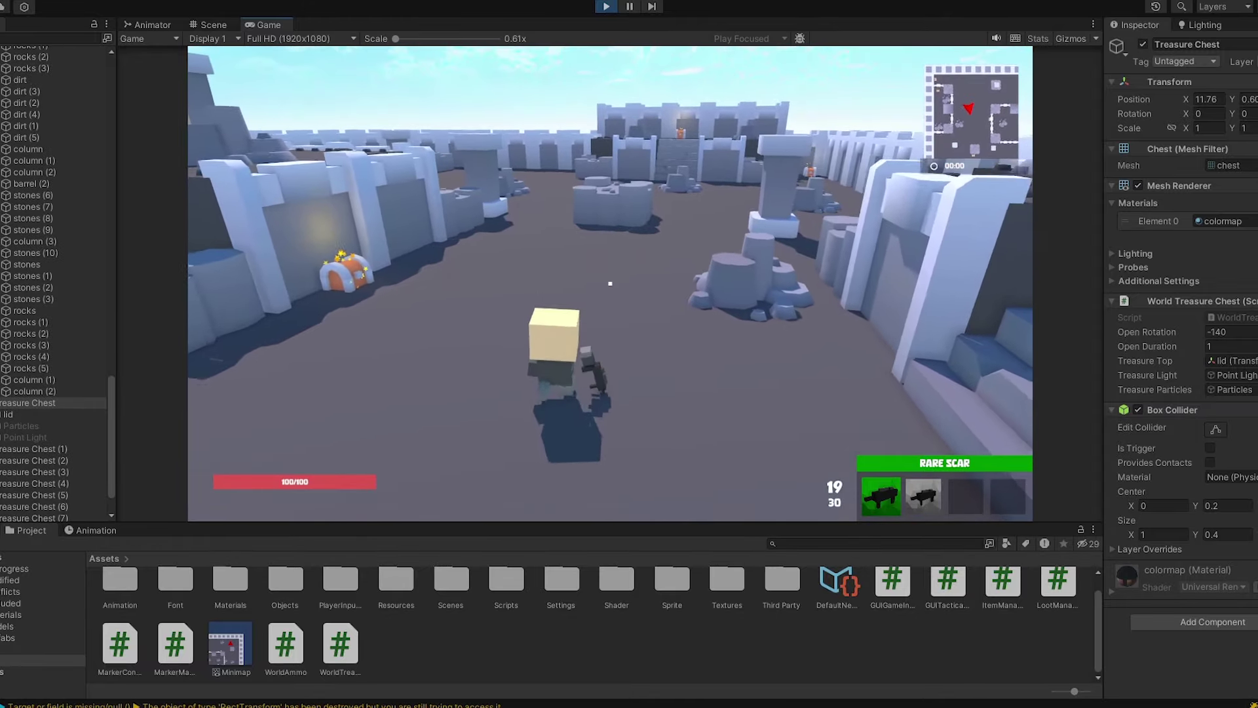
pyautogui.press('w')
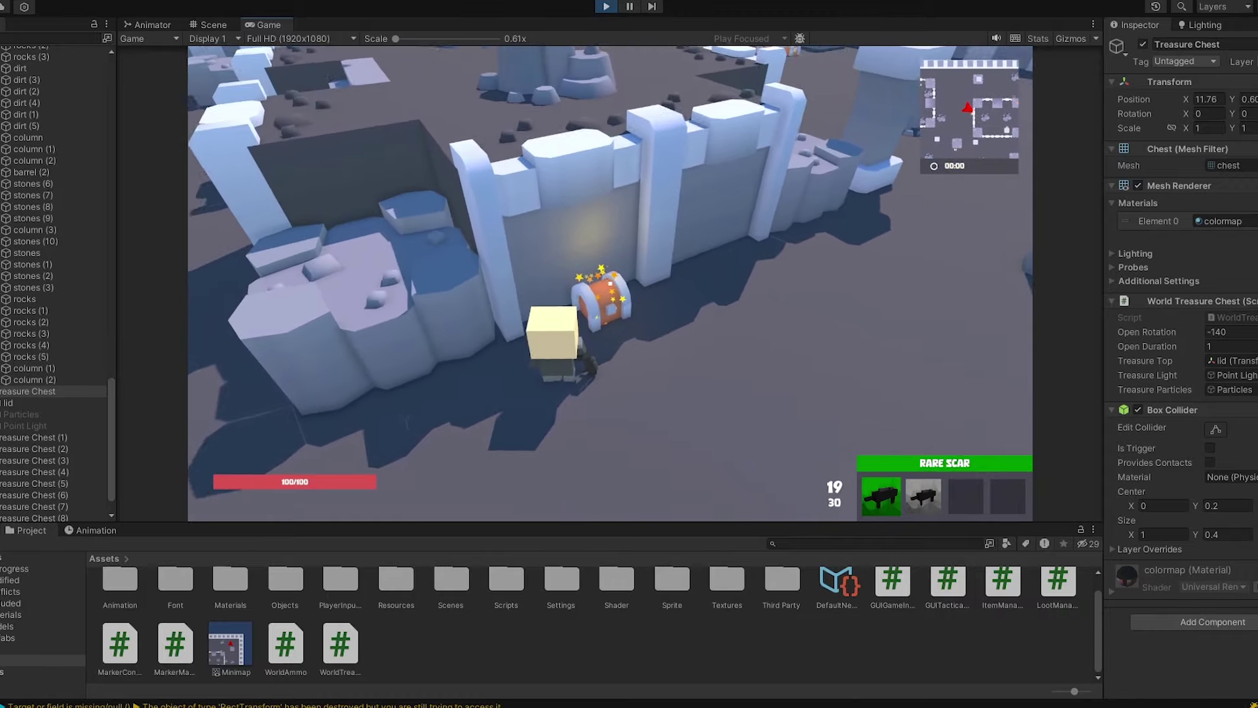
pyautogui.press('e')
pyautogui.press('w')
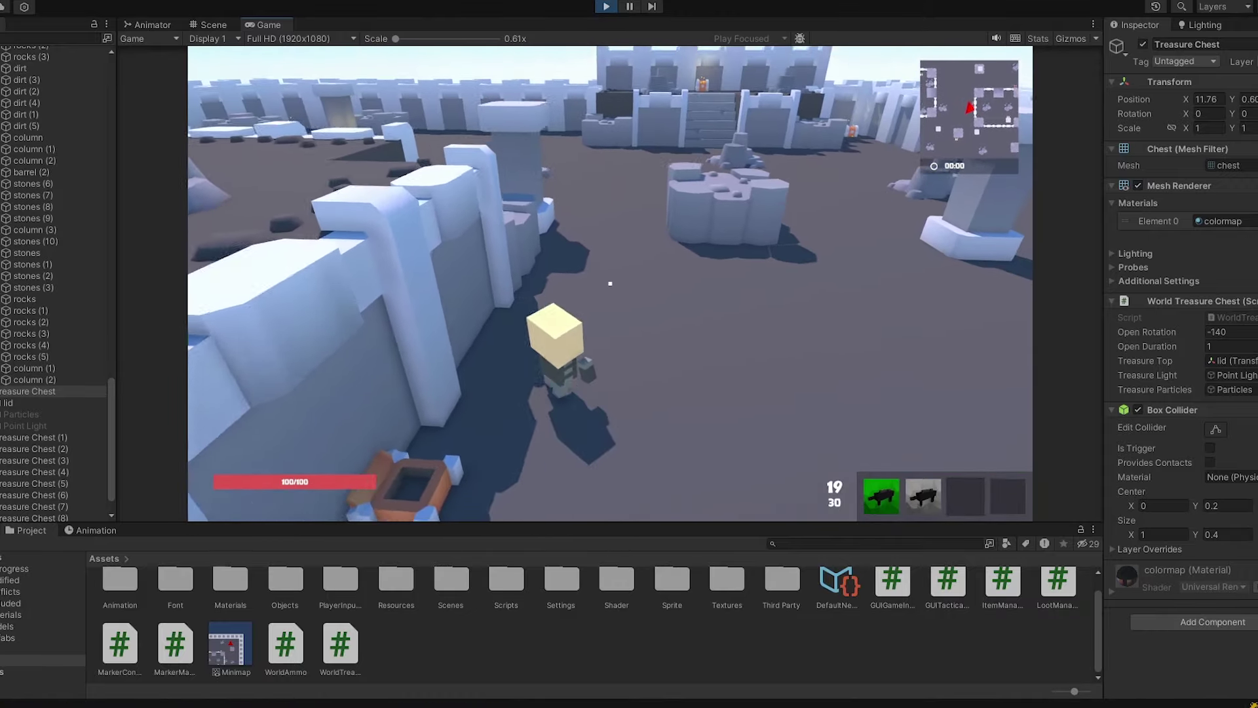
pyautogui.press('w')
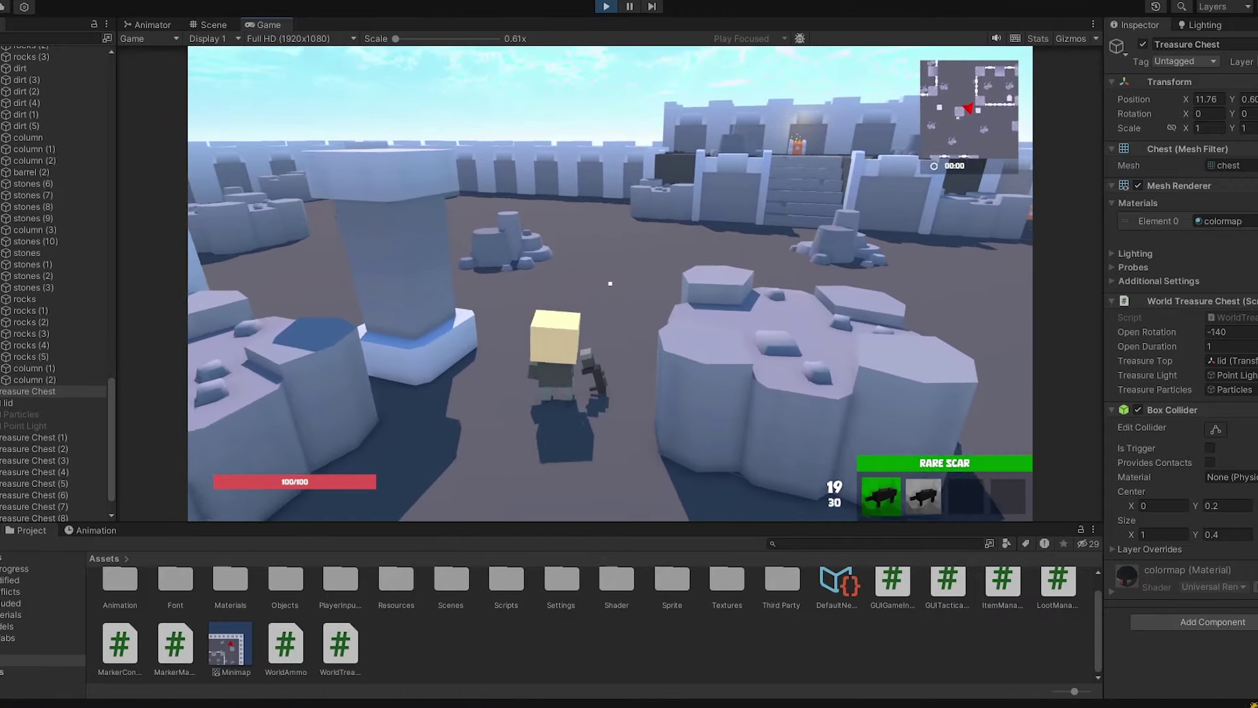
# - Aim the Rare Scar at the scenery in the open area and shoot it to test its destruction
pyautogui.rightClick(610, 283)
pyautogui.click(610, 283)
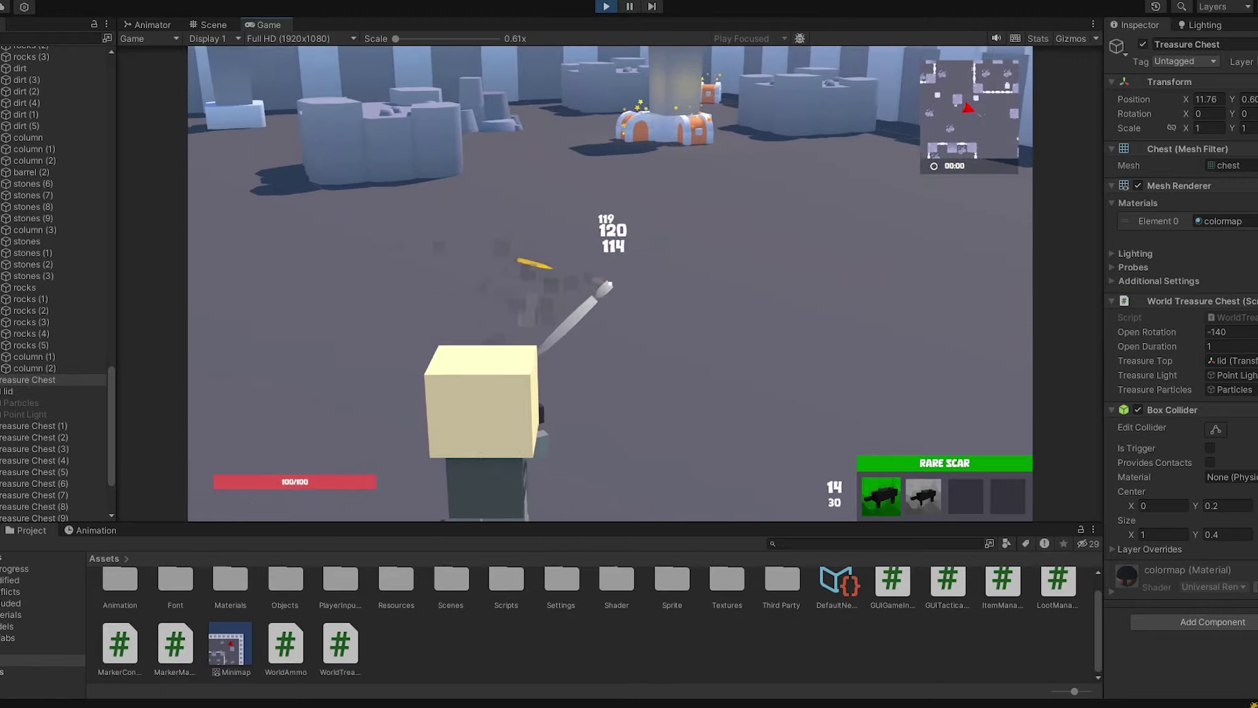
pyautogui.click(609, 283)
# - Run to the column with two glowing treasure chests, open both to test their effects, and walk away
pyautogui.press('w')
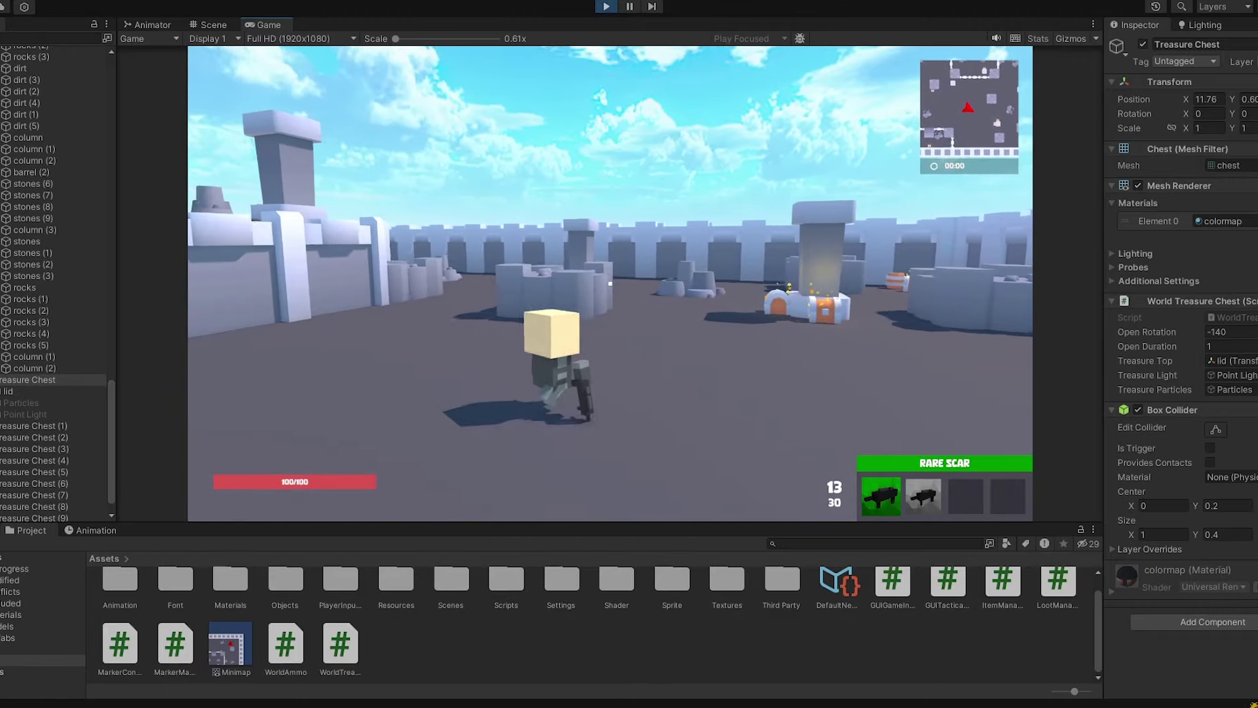
pyautogui.press('w')
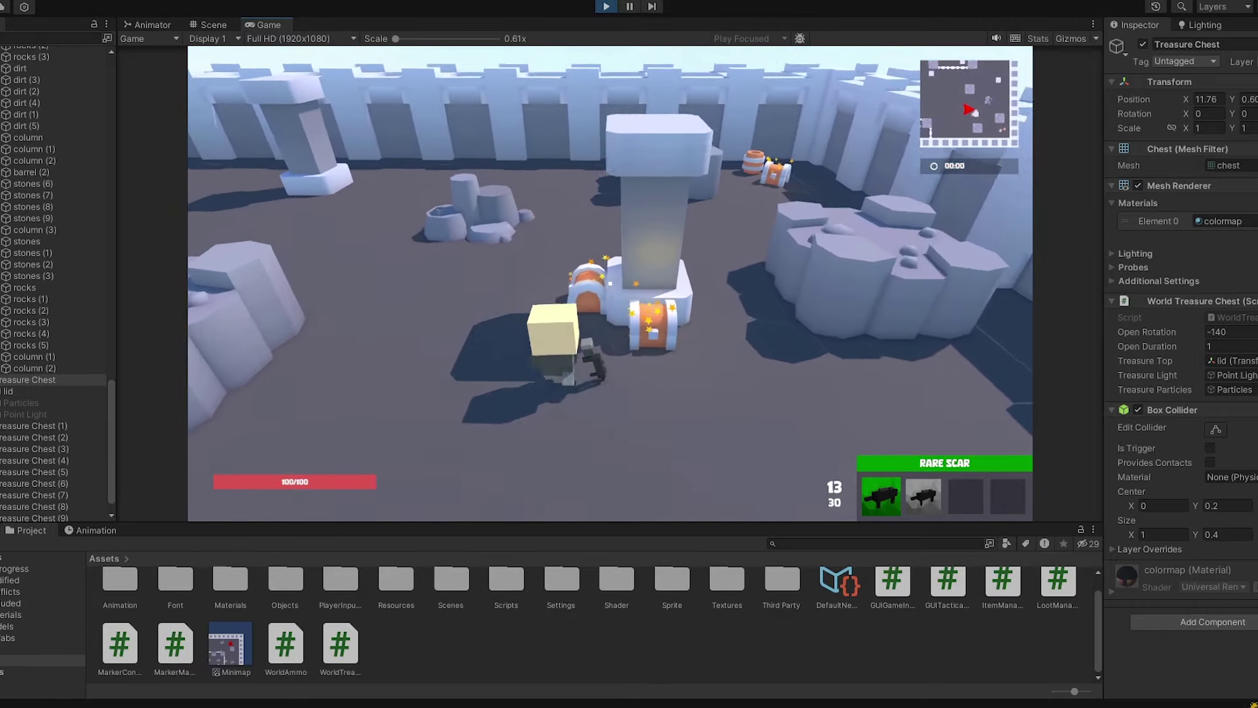
pyautogui.press('e')
pyautogui.press('d')
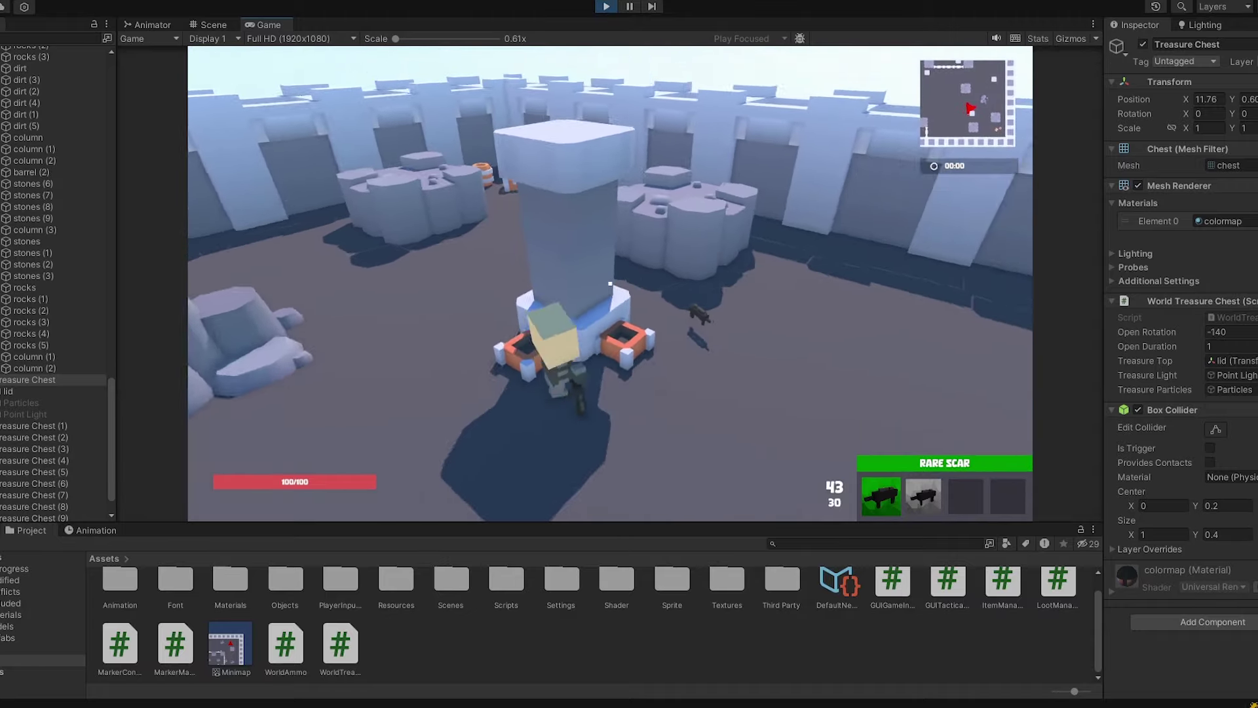
pyautogui.press('s')
pyautogui.press('w')
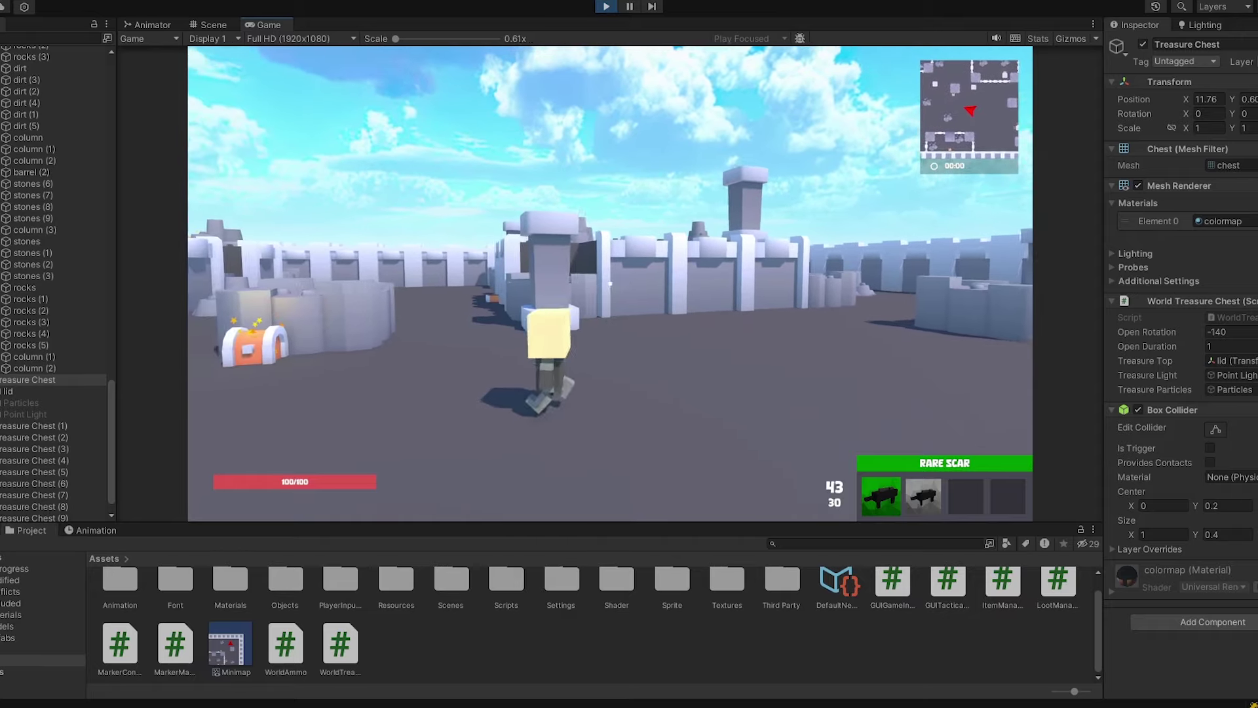
# - Roam the arena firing the Rare Scar, reload it when empty and shoot again
pyautogui.press('w')
pyautogui.click(610, 283)
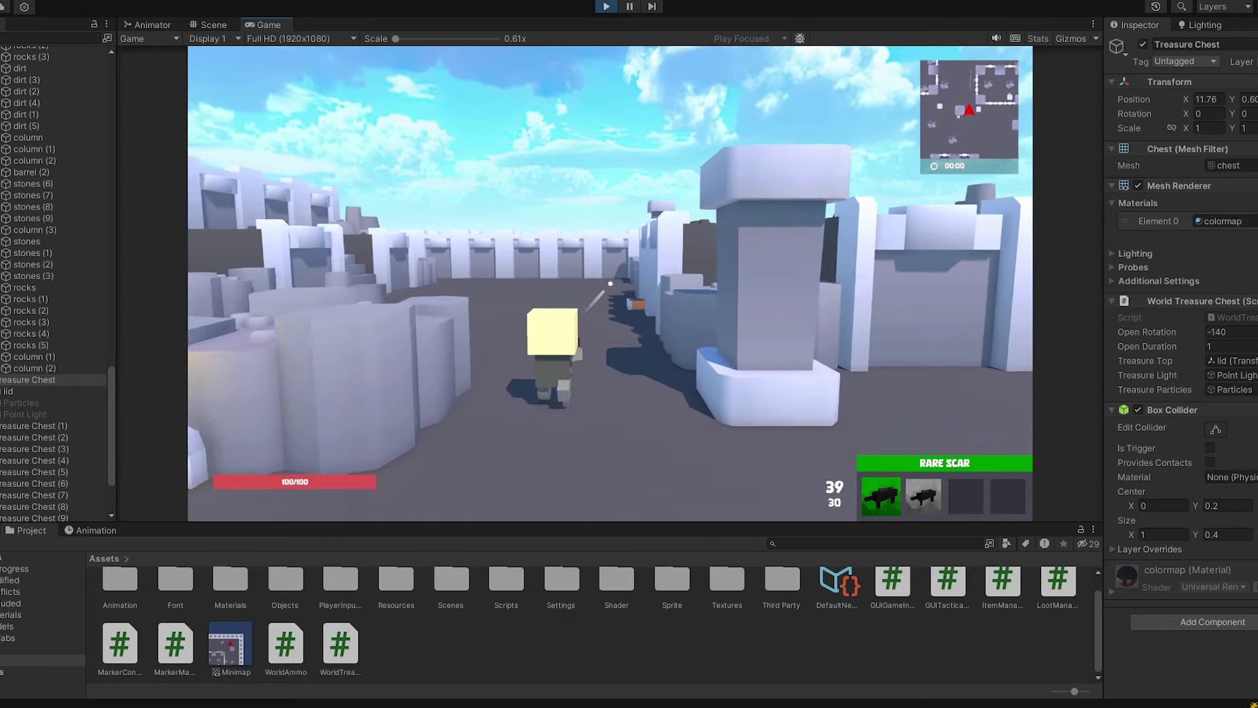
pyautogui.press('s')
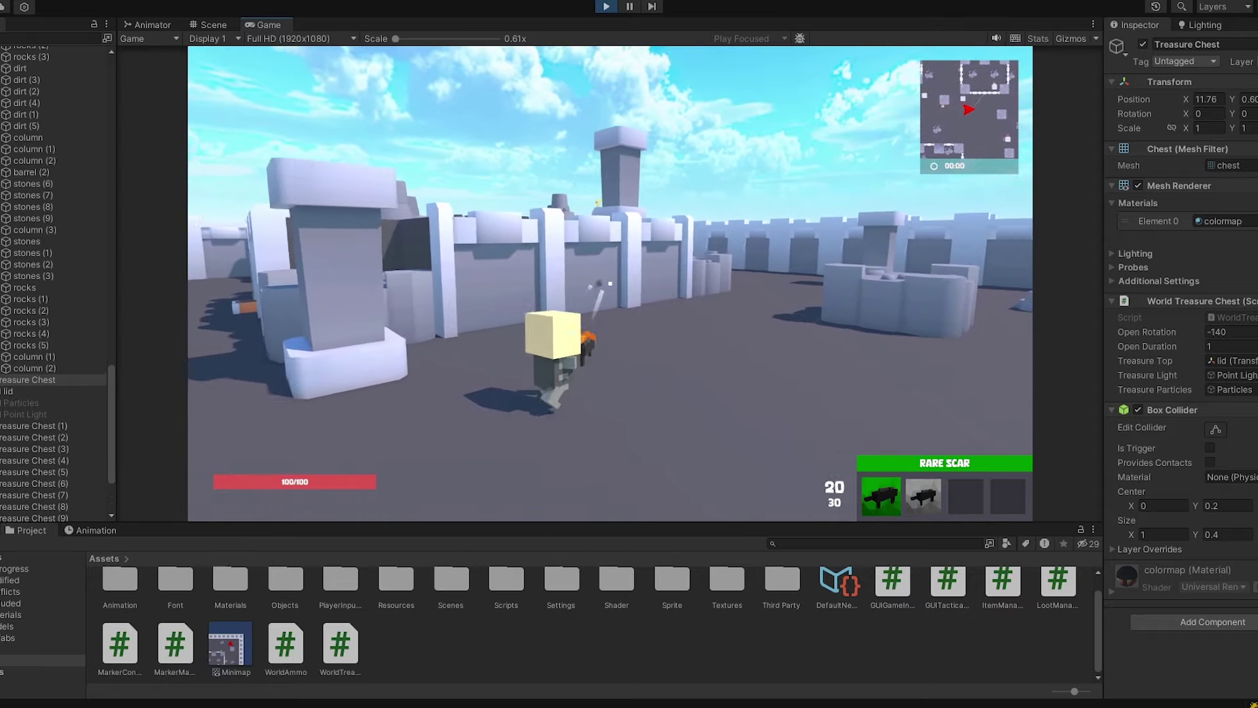
pyautogui.press('w')
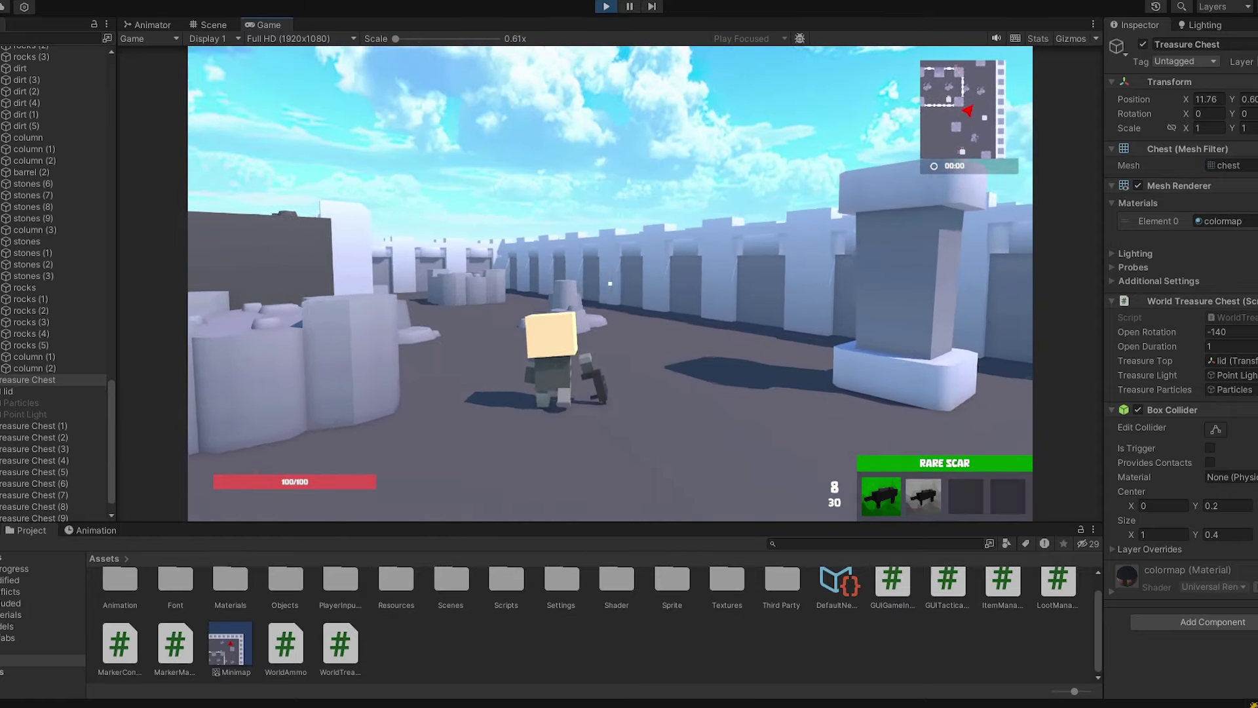
pyautogui.click(610, 283)
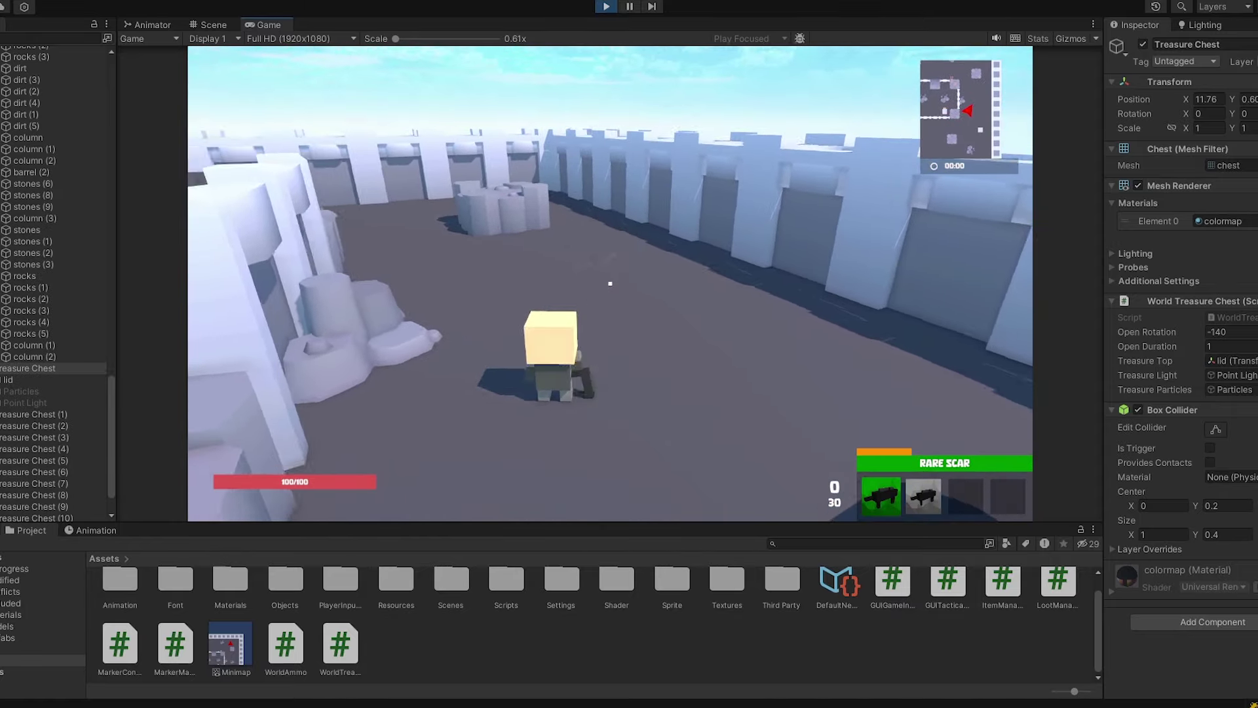
pyautogui.press('r')
pyautogui.click(610, 283)
pyautogui.click(610, 283)
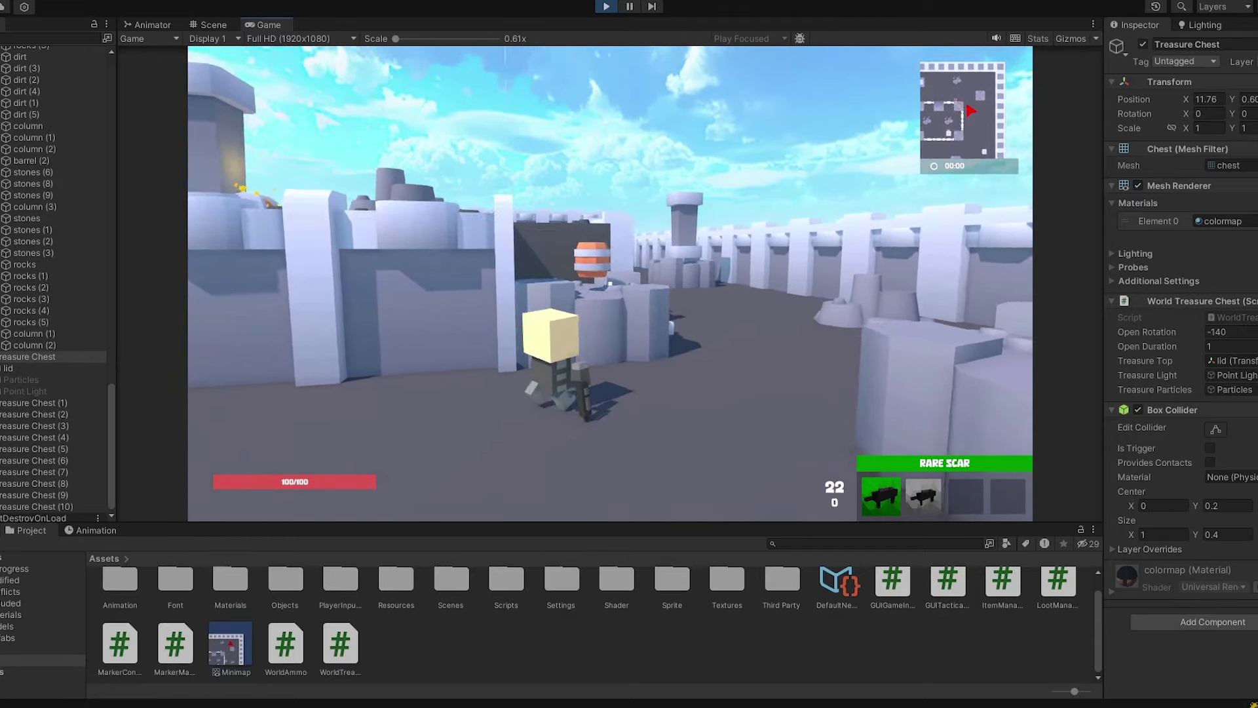
pyautogui.click(610, 283)
# - Return to the opened chest at the central platform, climb the nearby stairs and stop the game
pyautogui.press('w')
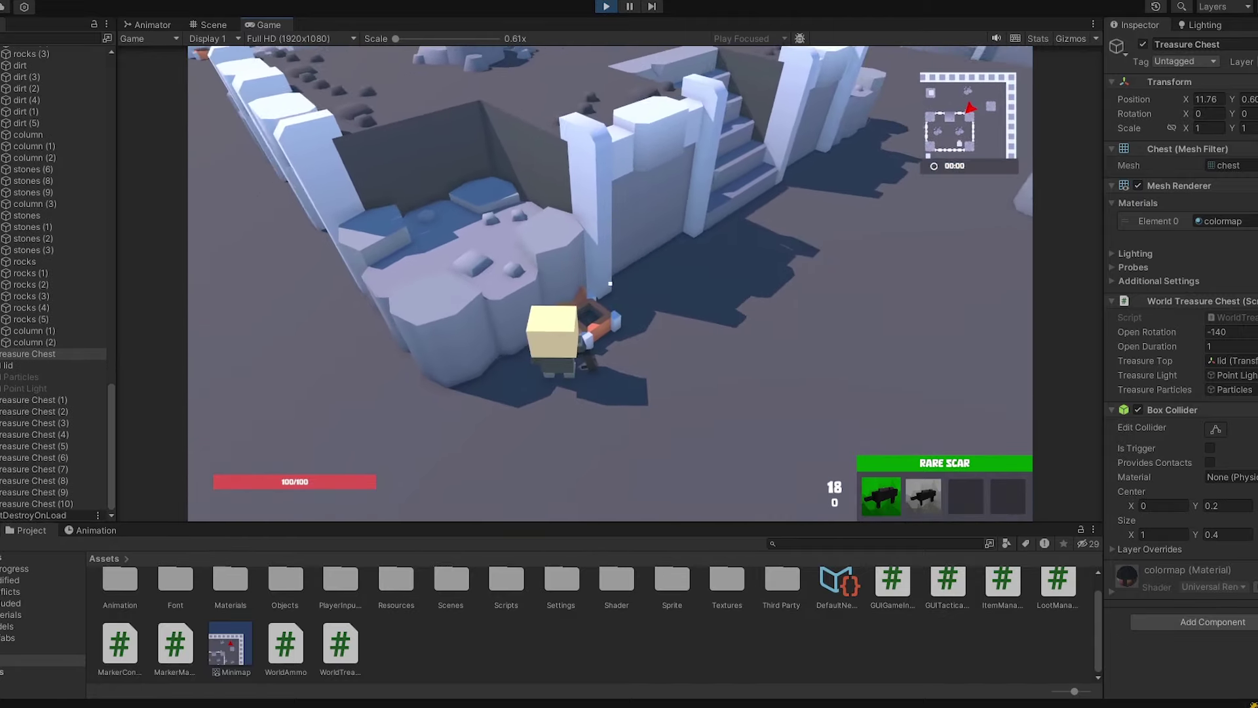
pyautogui.press('w')
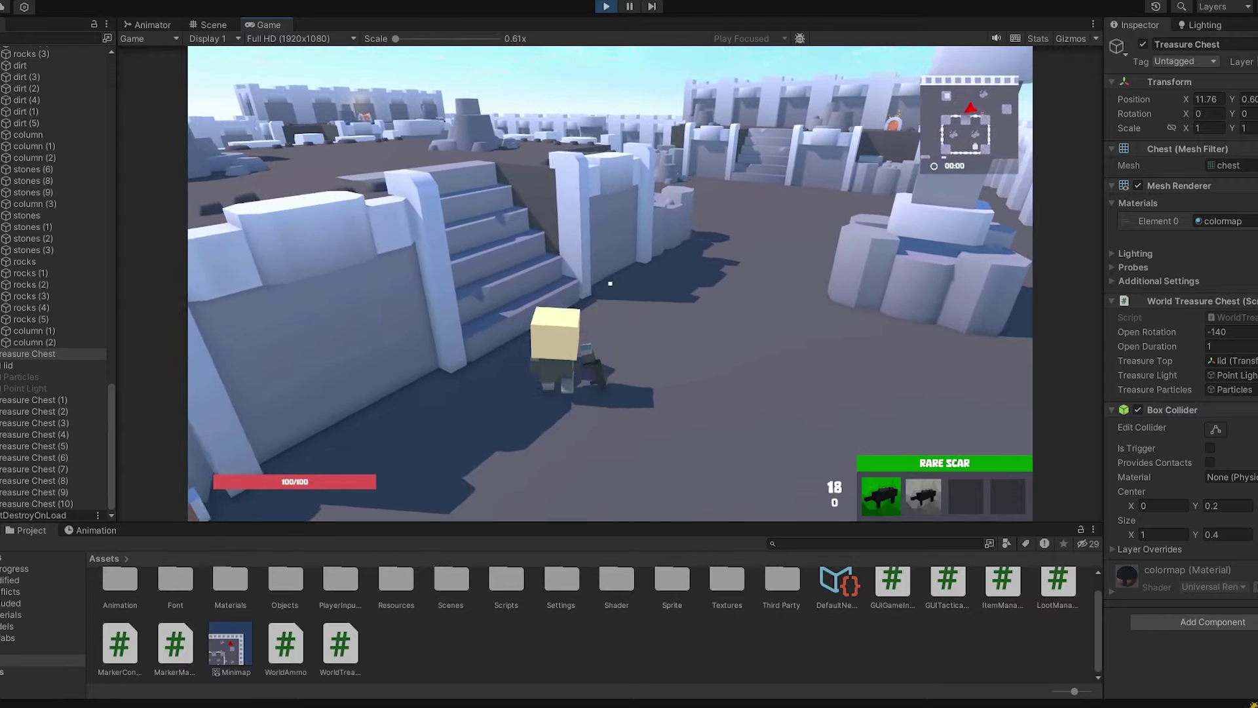
pyautogui.press('w')
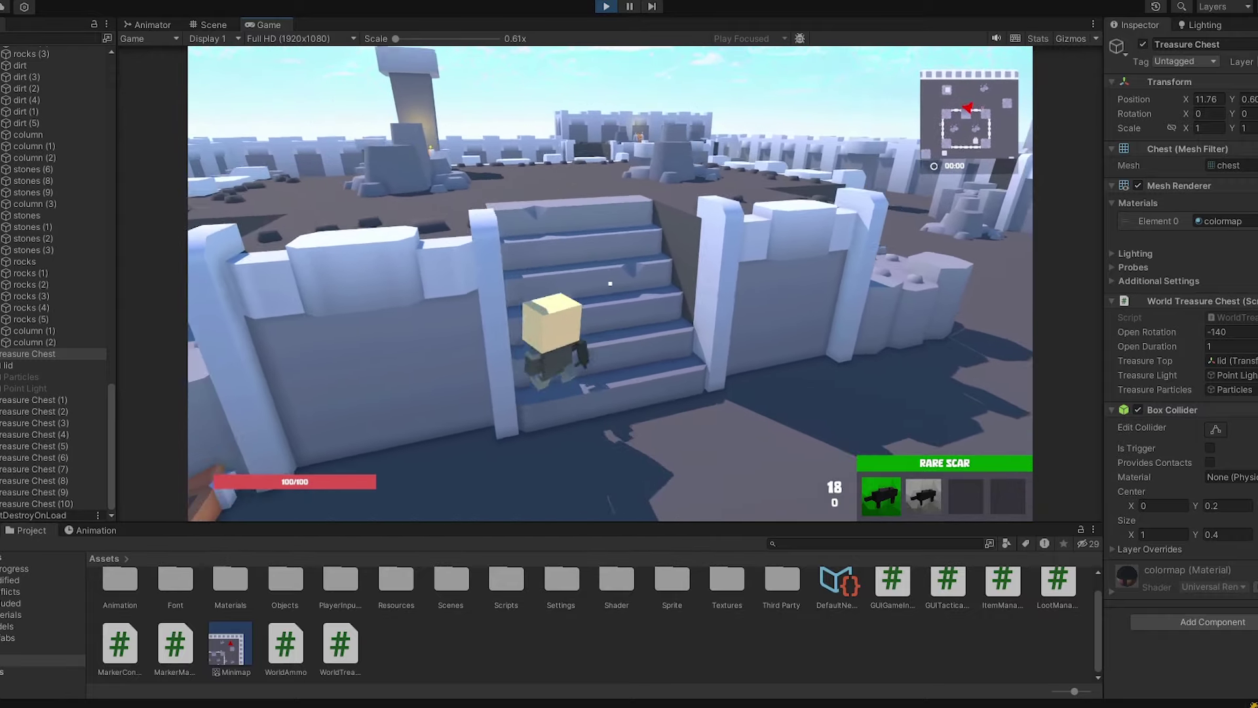
pyautogui.press('w')
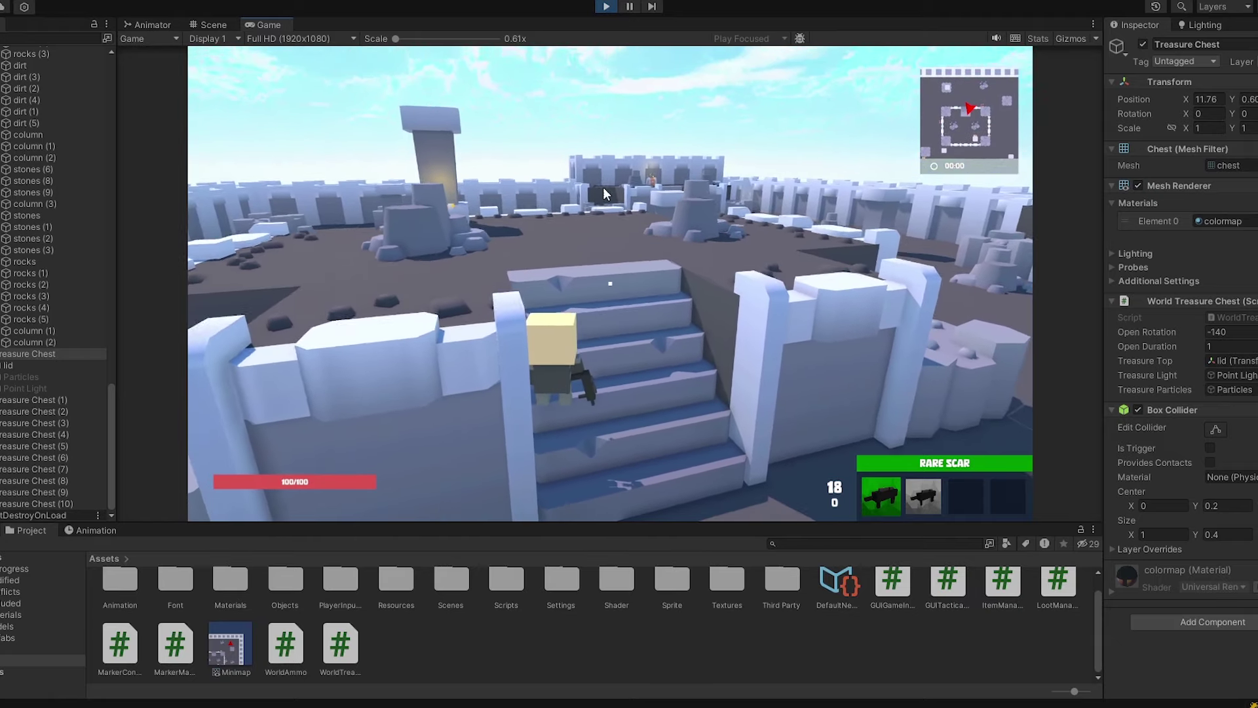
pyautogui.click(606, 7)
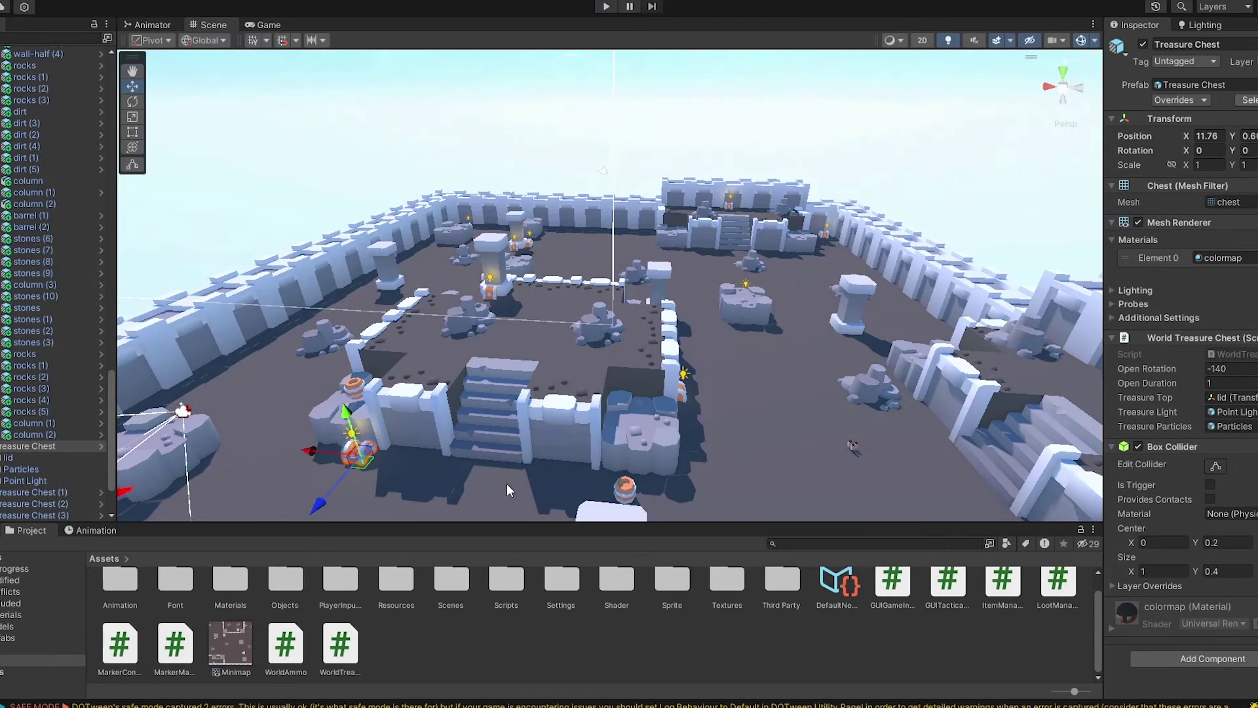
# - Duplicate the barrel near the central platform's corner and place copies on the open rear floor and beside the side platform's stairs
pyautogui.moveTo(688, 372); pyautogui.dragTo(666, 409, button='right')
pyautogui.click(663, 384)
pyautogui.moveTo(793, 406); pyautogui.dragTo(618, 434, button='middle')
pyautogui.scroll(-3, 661, 380)
pyautogui.scroll(1, 662, 380)
pyautogui.hotkey('ctrl', 'd')
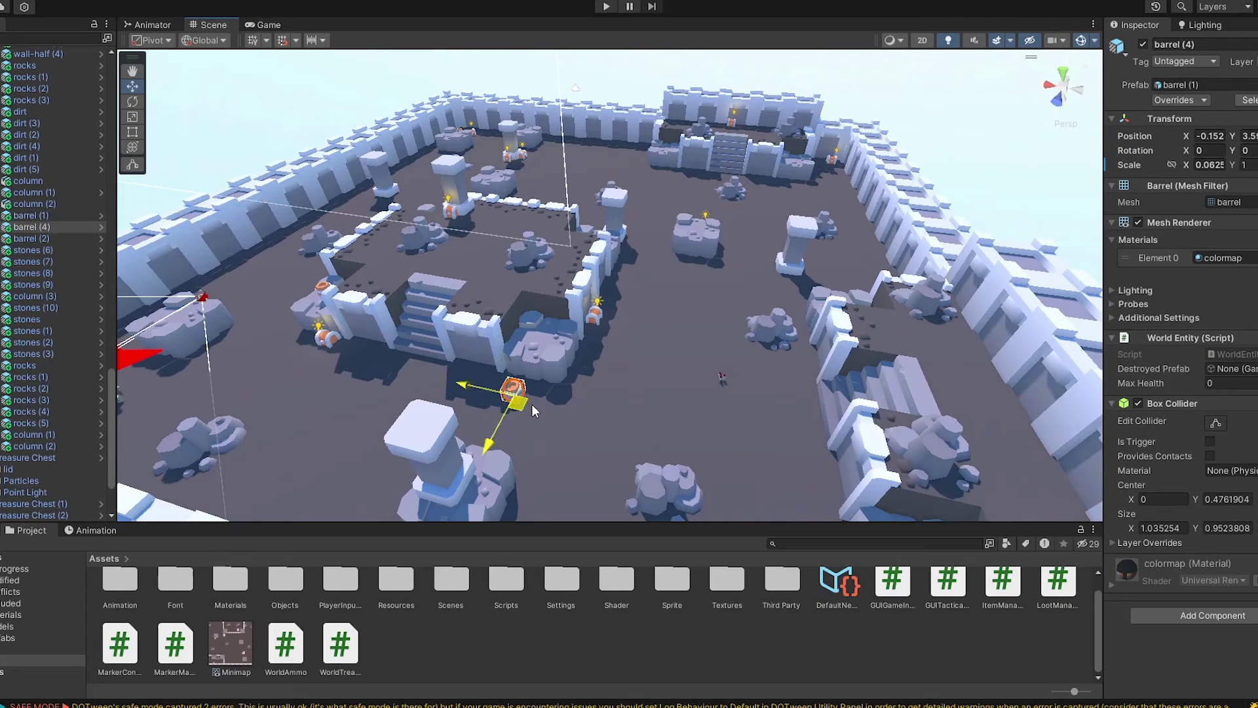
pyautogui.moveTo(532, 403); pyautogui.dragTo(800, 449)
pyautogui.hotkey('ctrl', 'd')
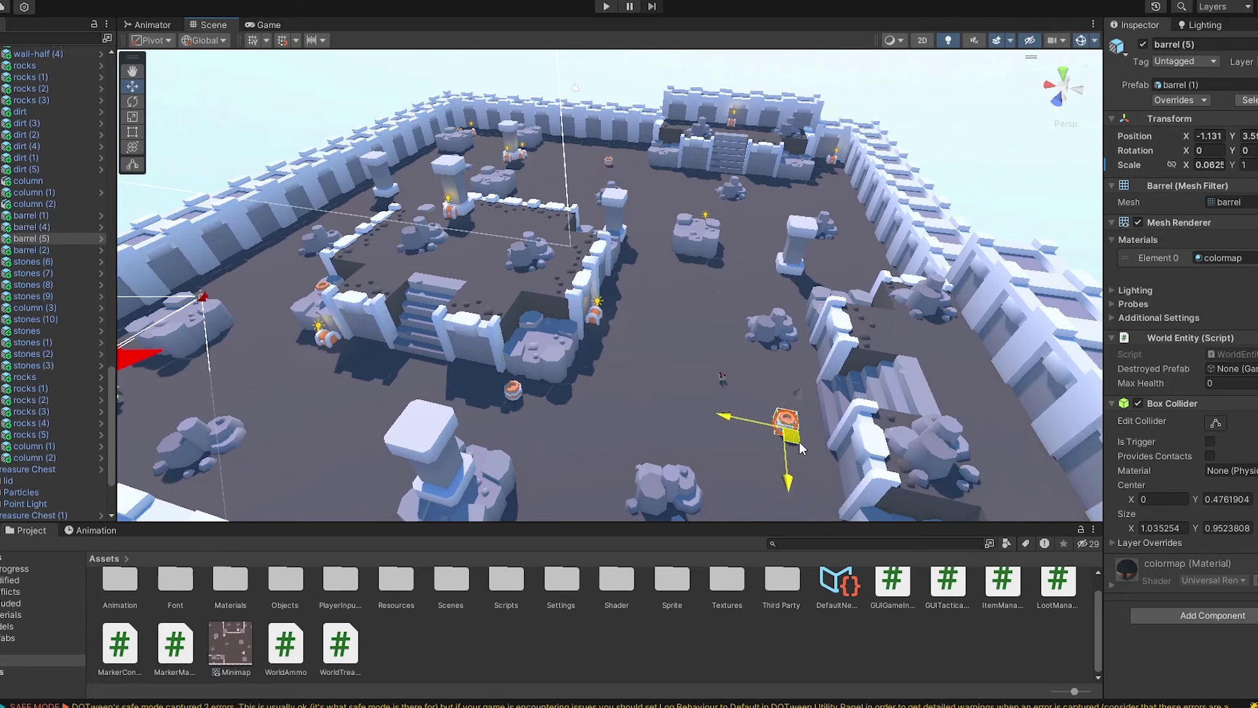
# - Add more barrel copies beside the rocks at the rear platform and next to the large rock on the open floor
pyautogui.moveTo(878, 450); pyautogui.dragTo(800, 411, button='middle')
pyautogui.moveTo(696, 394); pyautogui.dragTo(645, 253)
pyautogui.hotkey('ctrl', 'd')
pyautogui.hotkey('ctrl', 'd')
pyautogui.moveTo(462, 201); pyautogui.dragTo(730, 353, button='middle')
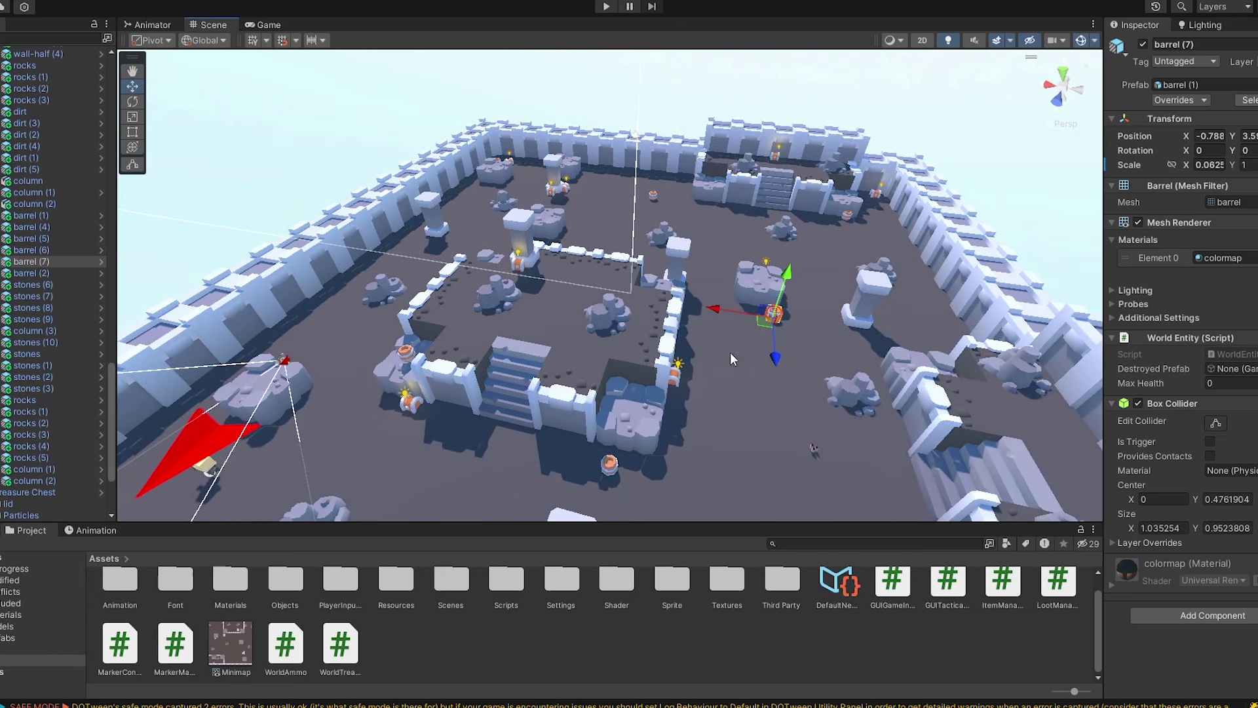
# - Duplicate the barrel again and place copies beside the stones across from the central platform and next to the rock near the camera
pyautogui.hotkey('ctrl', 'd')
pyautogui.moveTo(762, 324); pyautogui.dragTo(308, 403)
pyautogui.hotkey('ctrl', 'd')
# - Make another barrel copy and place it beside the rocks at the base of the front column
pyautogui.hotkey('ctrl', 'd')
pyautogui.moveTo(409, 438); pyautogui.dragTo(505, 410, button='middle')
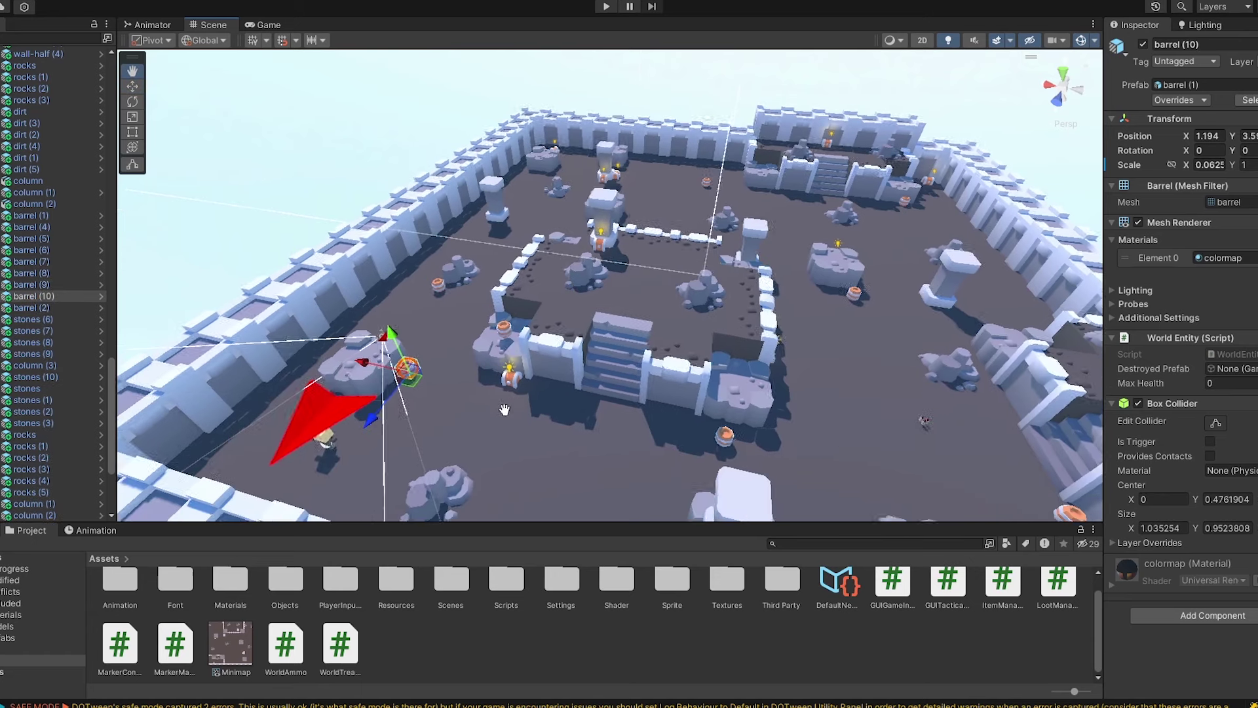
pyautogui.scroll(-3, 429, 391)
pyautogui.moveTo(452, 371); pyautogui.dragTo(763, 512)
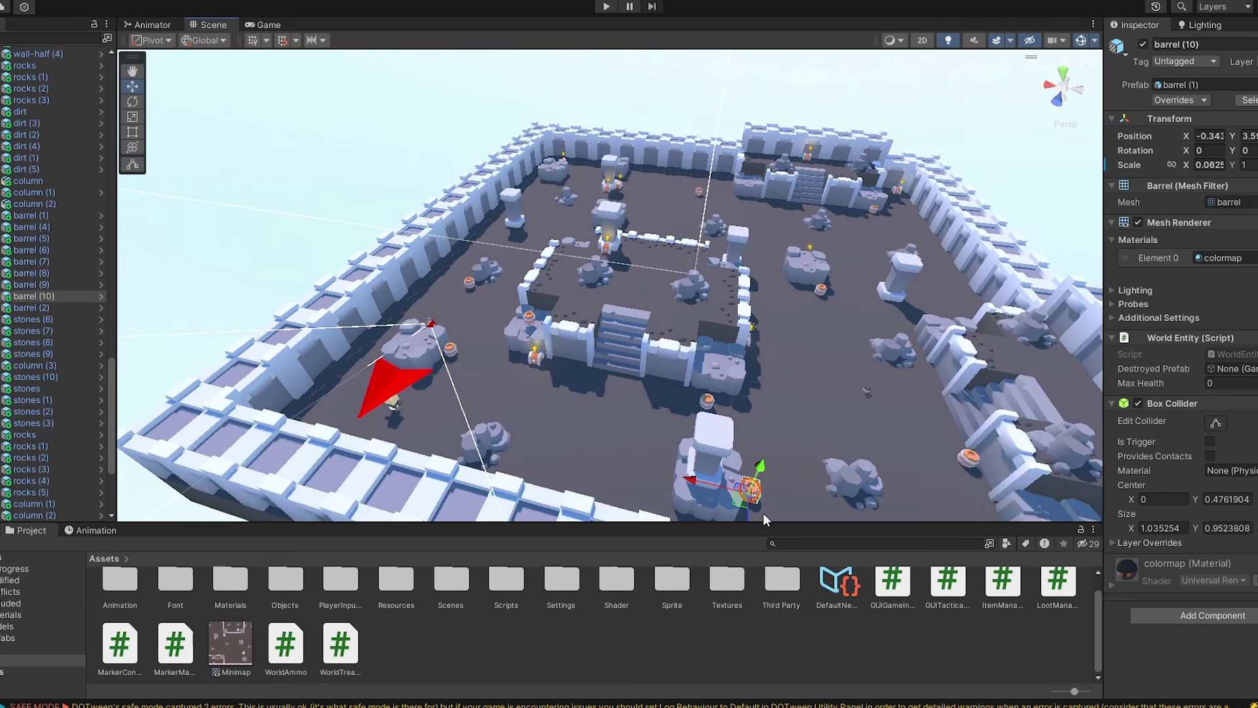
pyautogui.moveTo(763, 513); pyautogui.dragTo(486, 372, button='middle')
pyautogui.moveTo(485, 392); pyautogui.dragTo(479, 408)
# - Place two barrel (1) prefabs from Resources/Prefabs/World/Dungeon Theme on the raised central platform
pyautogui.moveTo(618, 233); pyautogui.dragTo(610, 260, button='right')
pyautogui.keyDown('alt'); pyautogui.moveTo(610, 261); pyautogui.dragTo(340, 517); pyautogui.keyUp('alt')
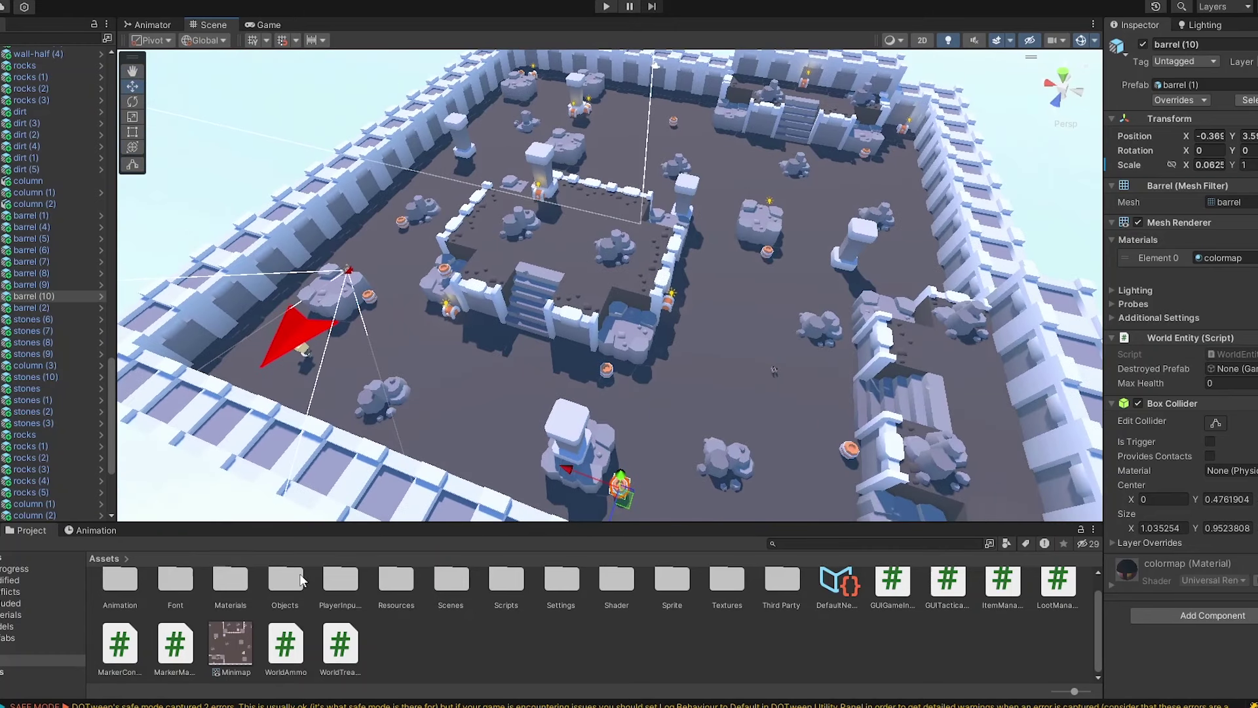
pyautogui.doubleClick(415, 591)
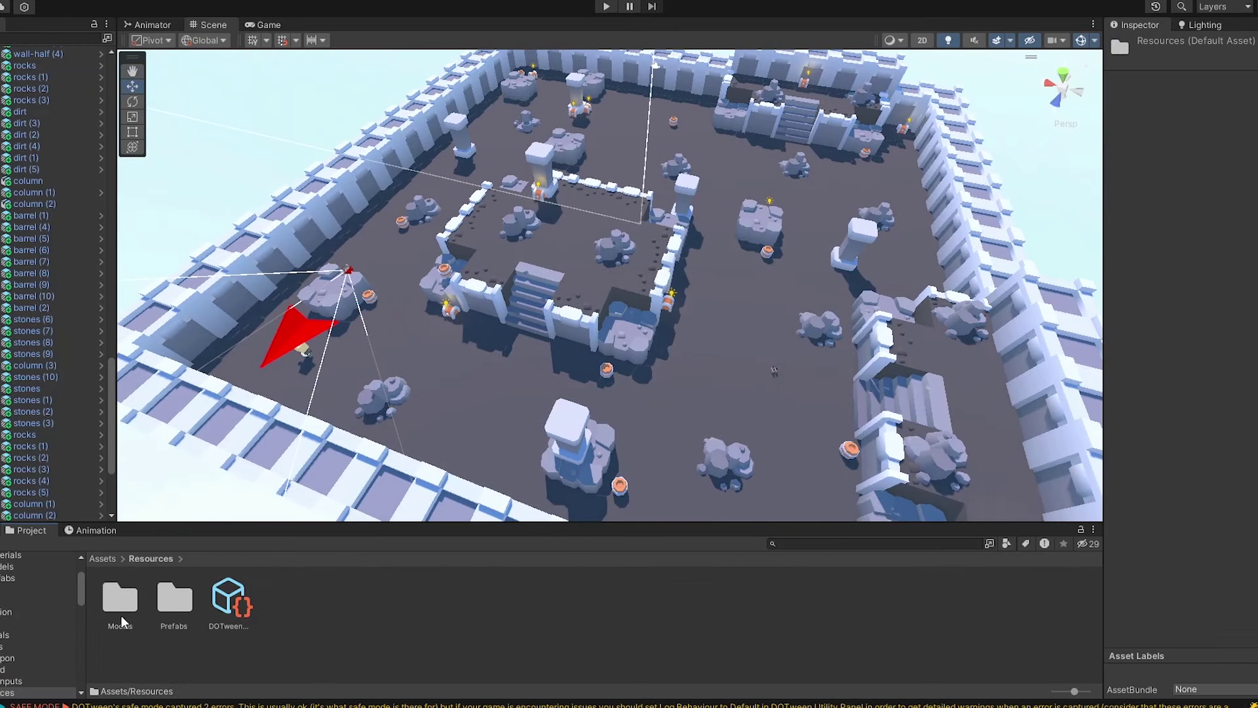
pyautogui.doubleClick(163, 607)
pyautogui.doubleClick(393, 600)
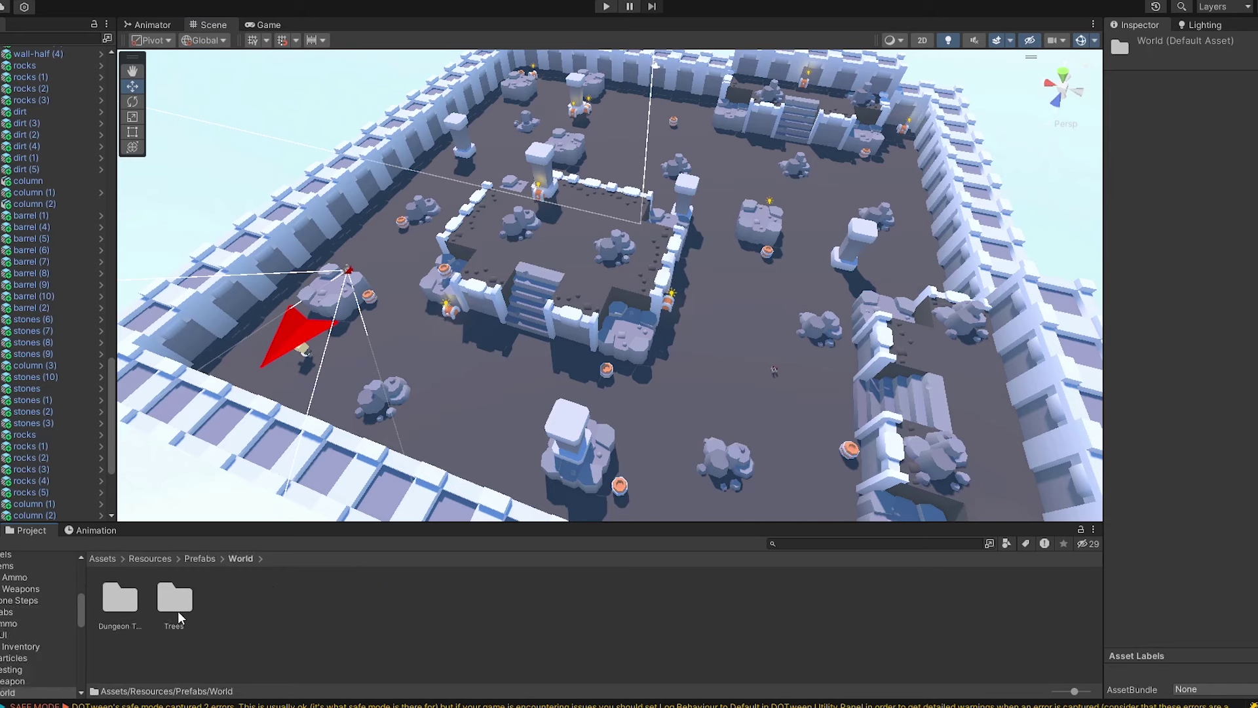
pyautogui.doubleClick(129, 608)
pyautogui.moveTo(125, 589); pyautogui.dragTo(494, 219)
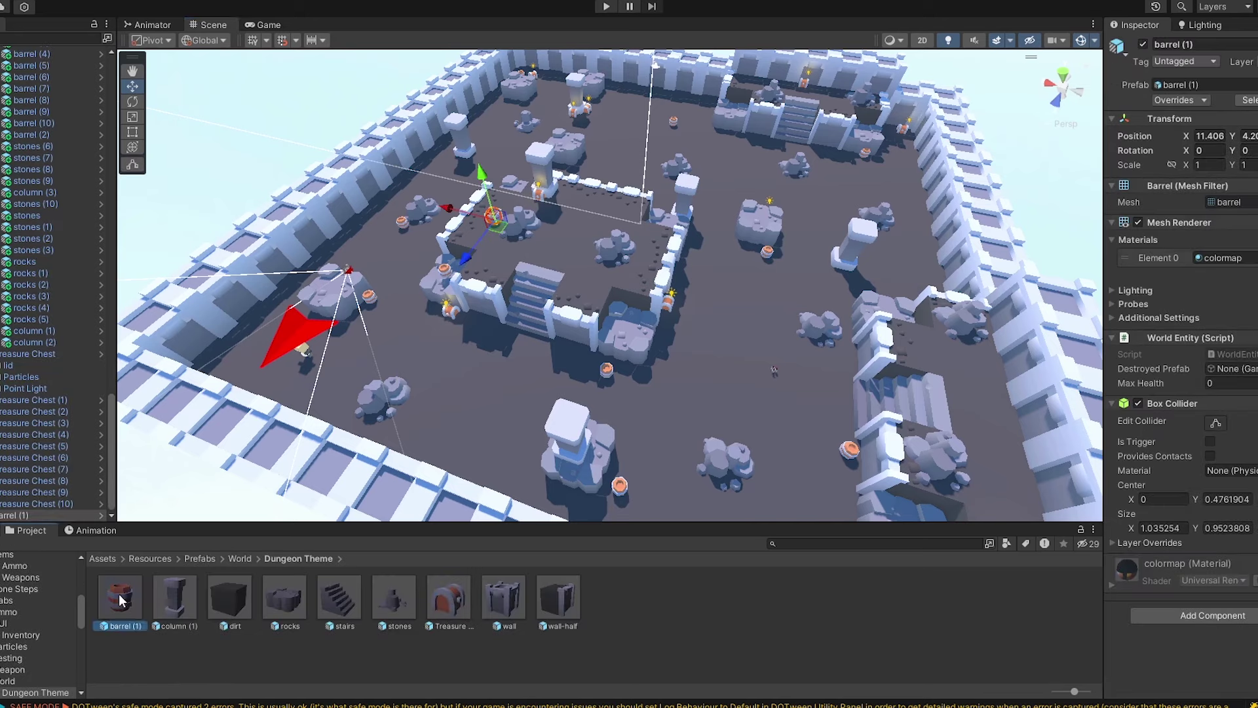
pyautogui.moveTo(120, 600); pyautogui.dragTo(642, 216)
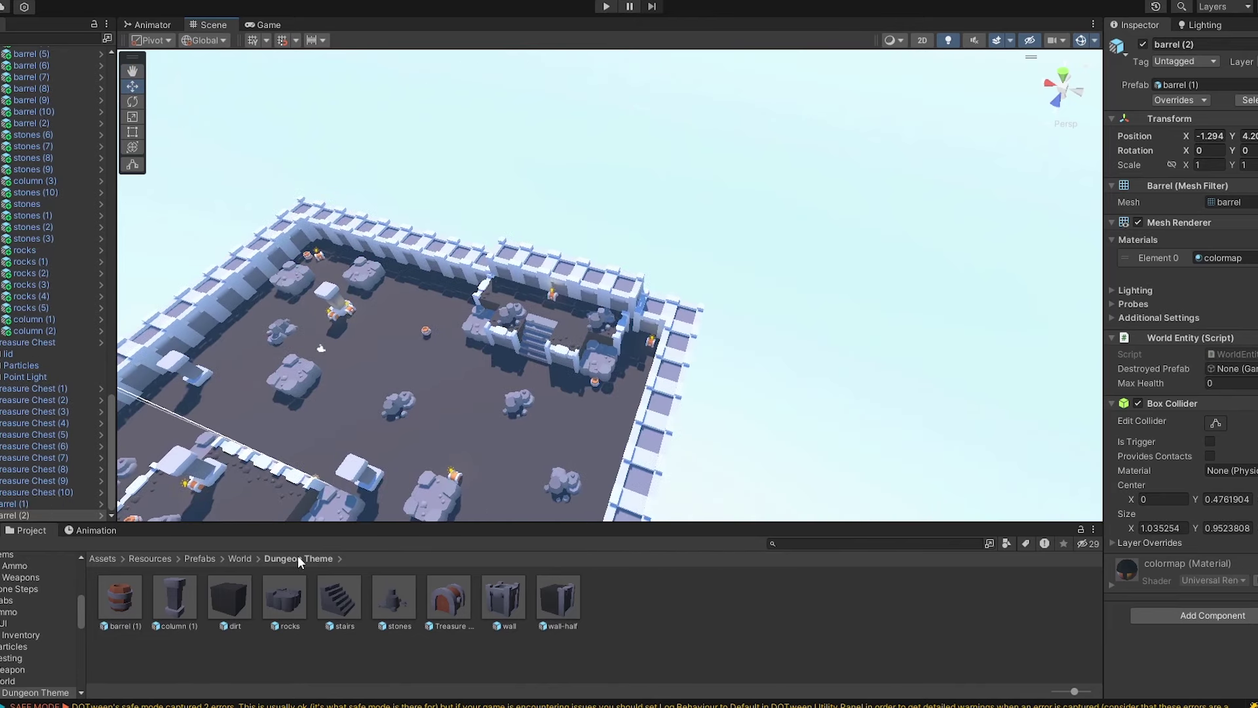
# - Place a barrel on the rear platform, a rocks prefab beside the barrel on the open floor, and another barrel next to the stones before the platform
pyautogui.moveTo(247, 509); pyautogui.dragTo(501, 293)
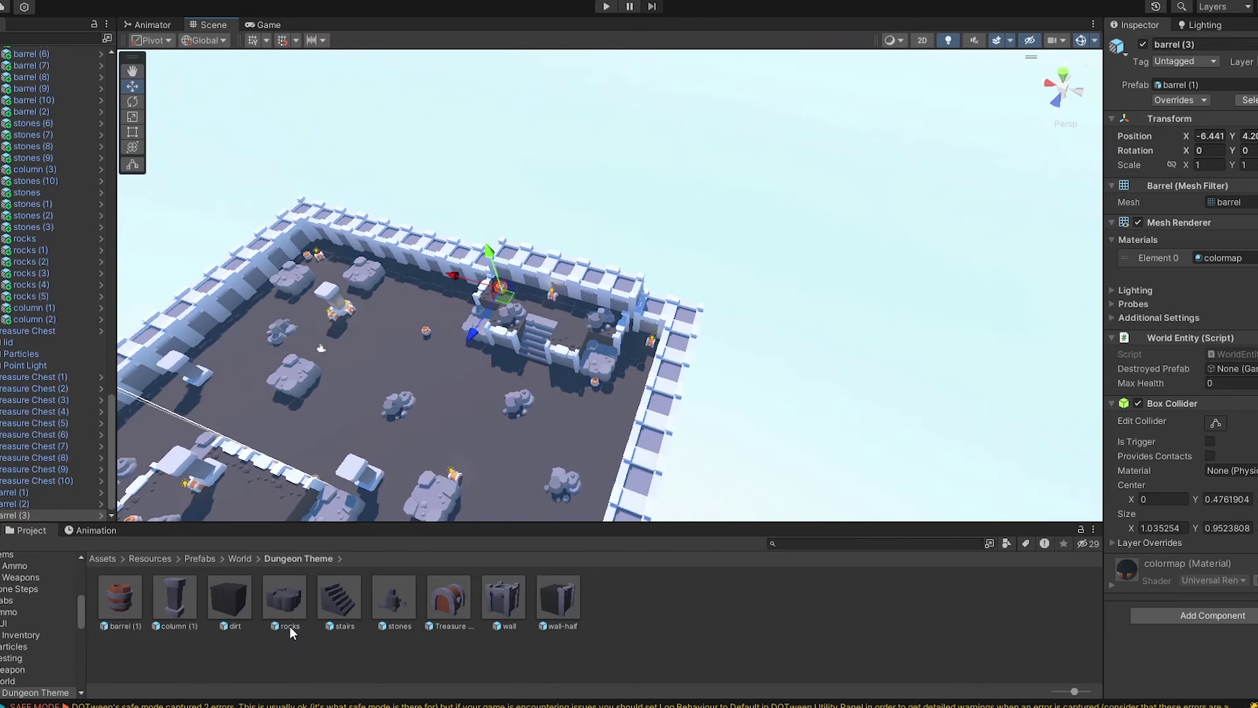
pyautogui.moveTo(293, 630); pyautogui.dragTo(393, 335)
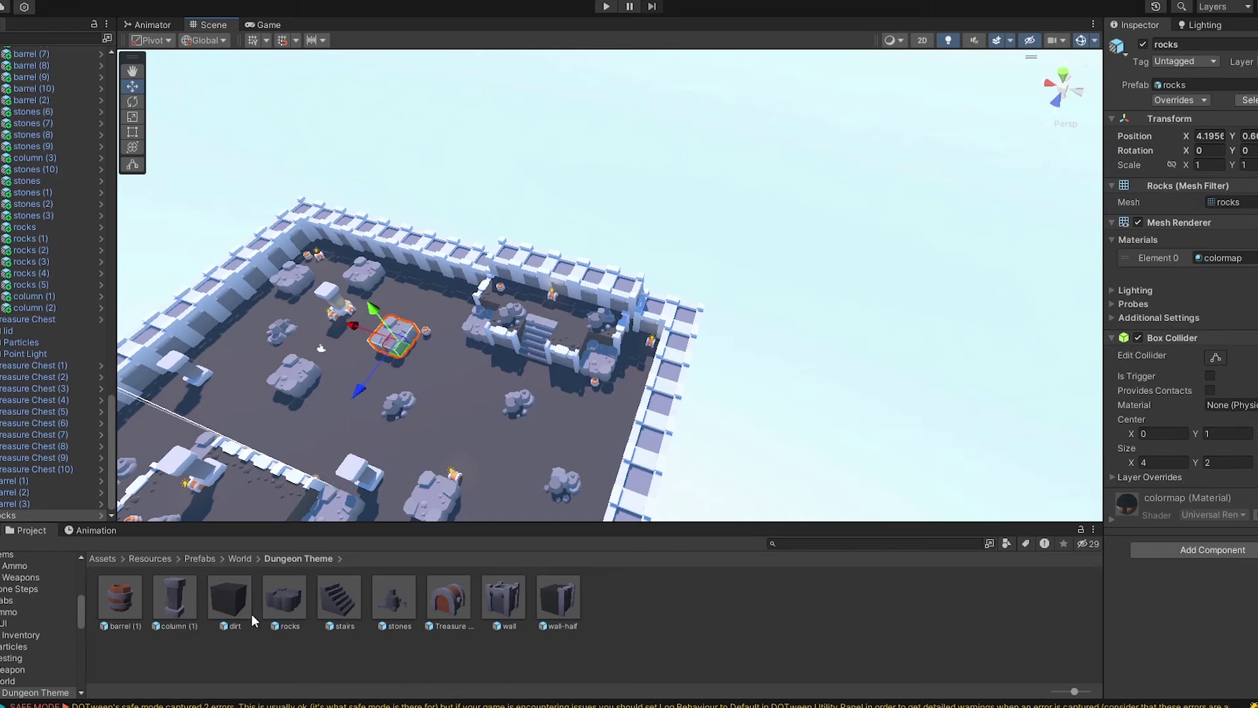
pyautogui.moveTo(124, 606); pyautogui.dragTo(497, 406)
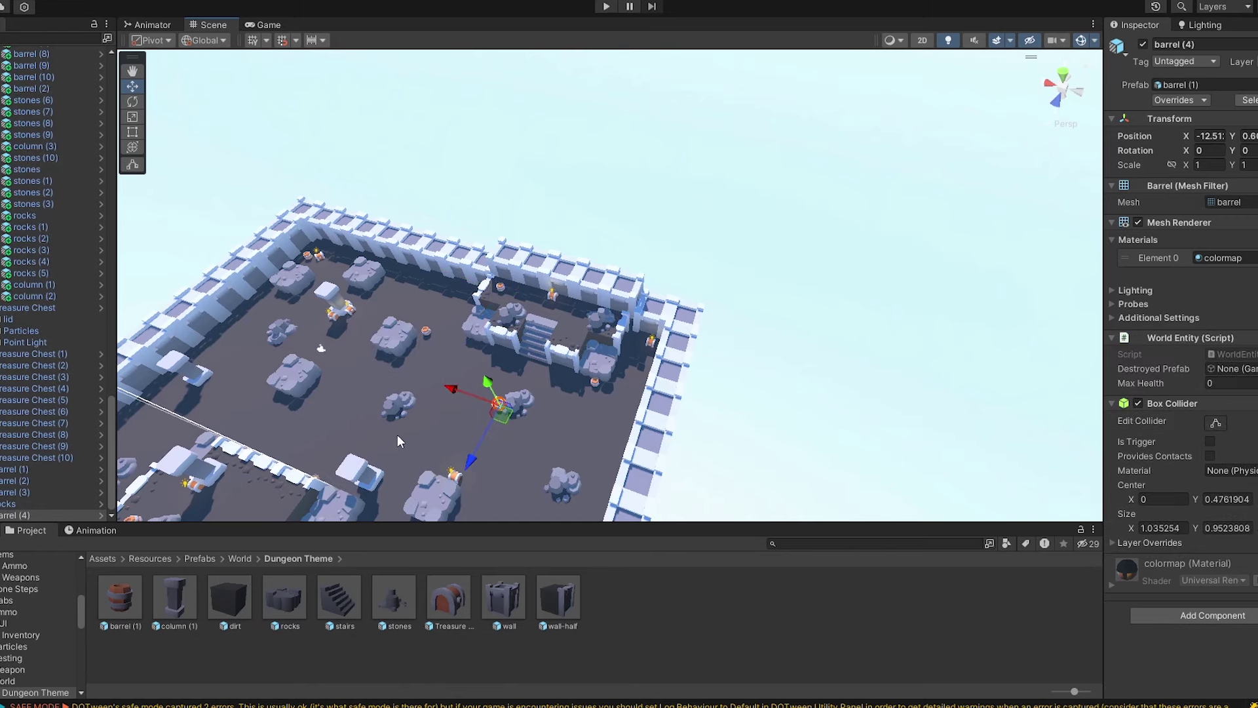
# - Examine the whole dungeon arena from several angles to check how the barrels, rocks and chests are distributed
pyautogui.scroll(-3, 397, 434)
pyautogui.moveTo(419, 403); pyautogui.dragTo(572, 298, button='middle')
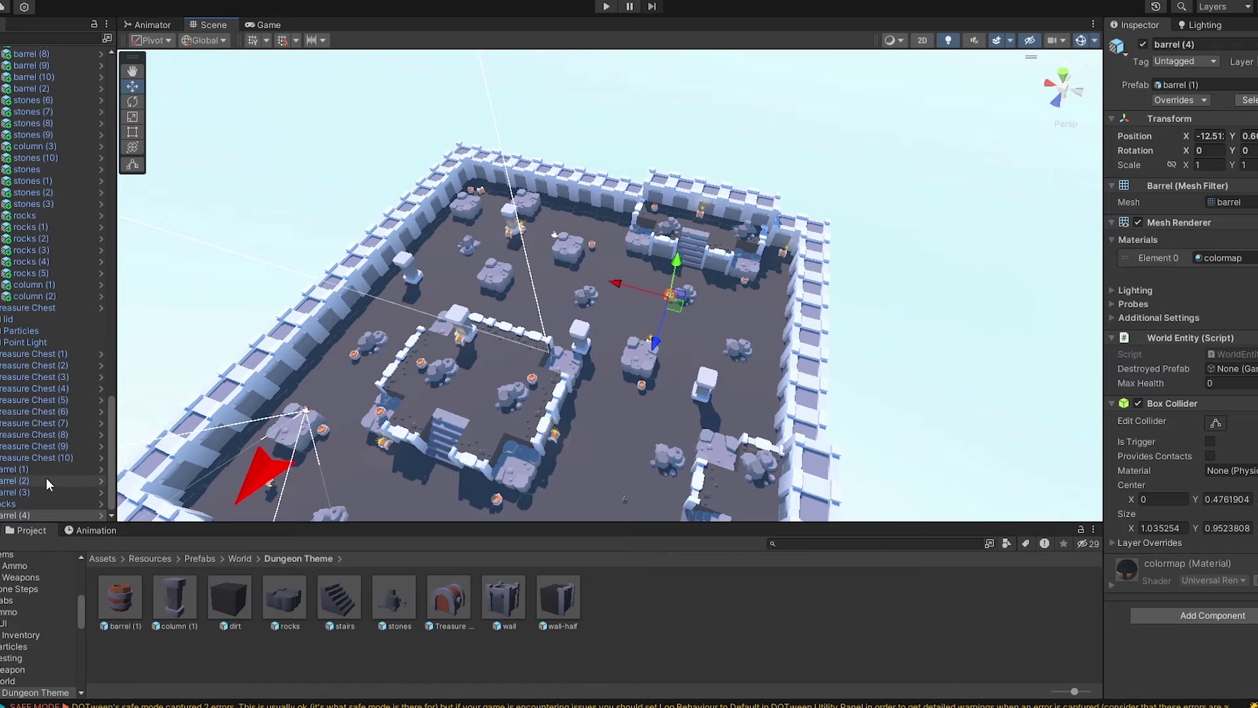
pyautogui.moveTo(712, 384); pyautogui.dragTo(783, 233, button='middle')
pyautogui.moveTo(782, 232); pyautogui.dragTo(835, 201, button='right')
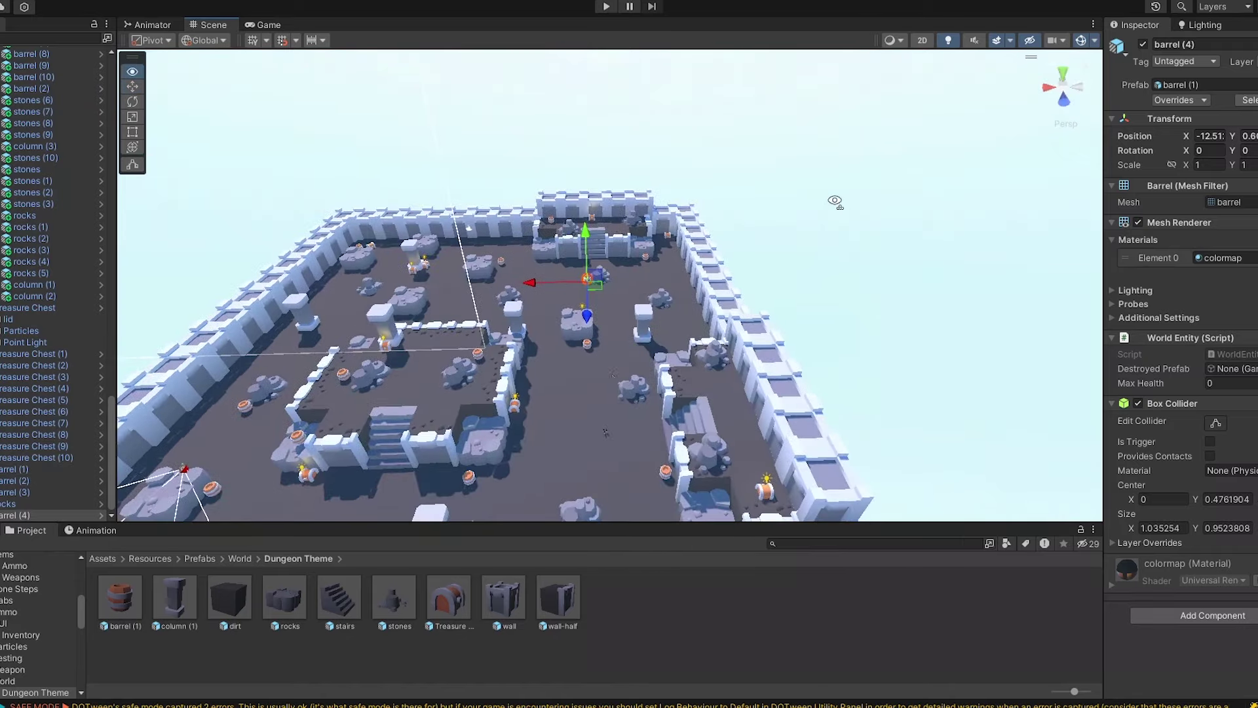
pyautogui.moveTo(662, 393); pyautogui.dragTo(825, 288, button='middle')
pyautogui.moveTo(825, 288); pyautogui.dragTo(769, 292, button='right')
pyautogui.moveTo(777, 373); pyautogui.dragTo(528, 356, button='middle')
pyautogui.moveTo(528, 356); pyautogui.dragTo(430, 383, button='right')
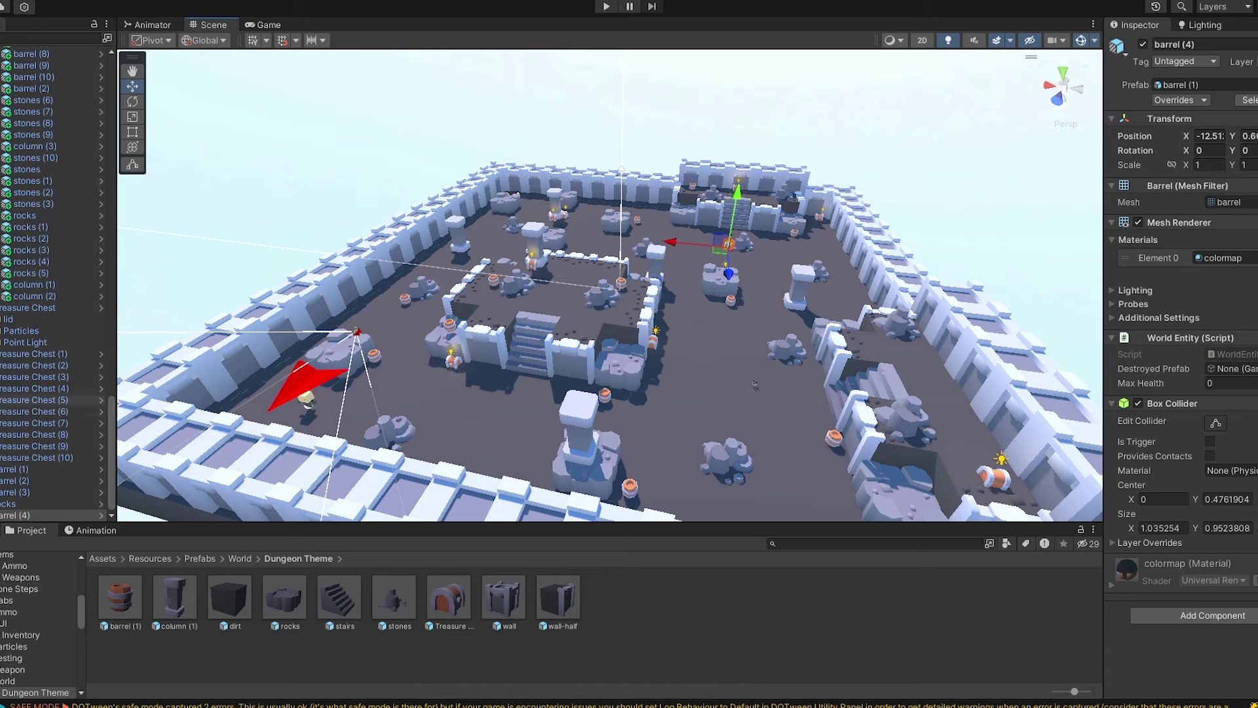
pyautogui.scroll(3, 53, 400)
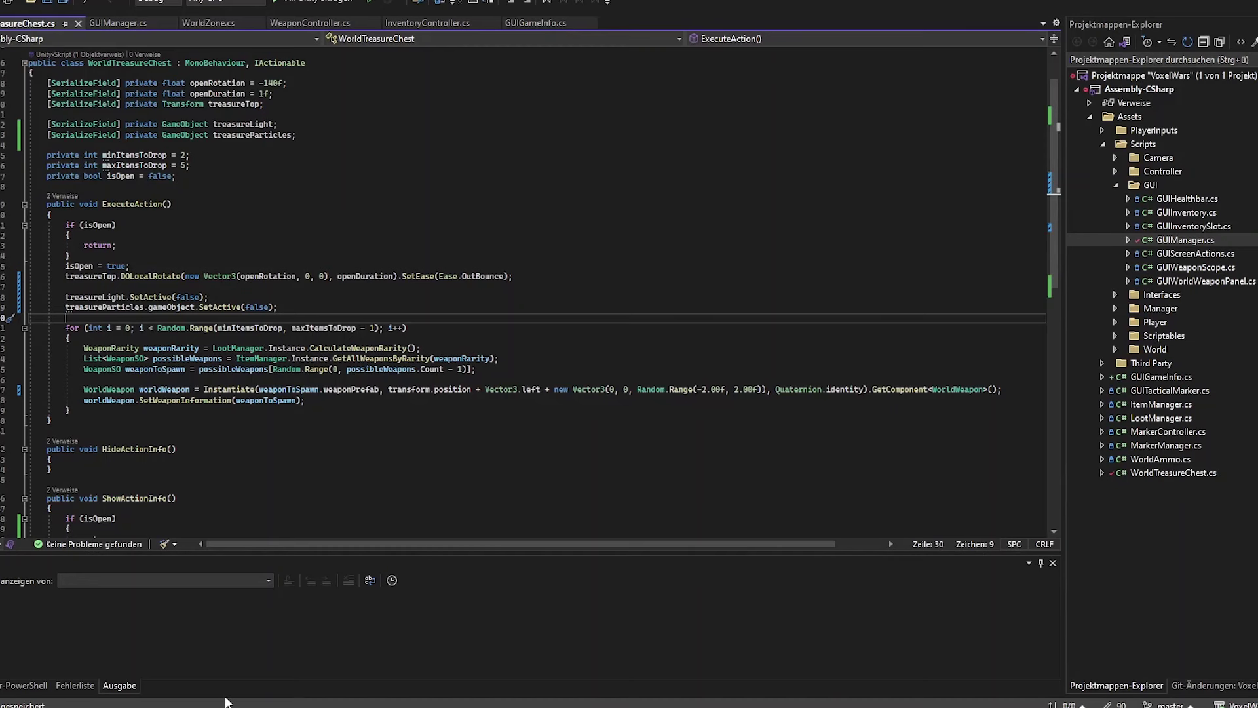
# - Review the HideActionInfo and ShowActionInfo methods in the WorldTreasureChest script
pyautogui.click(175, 470)
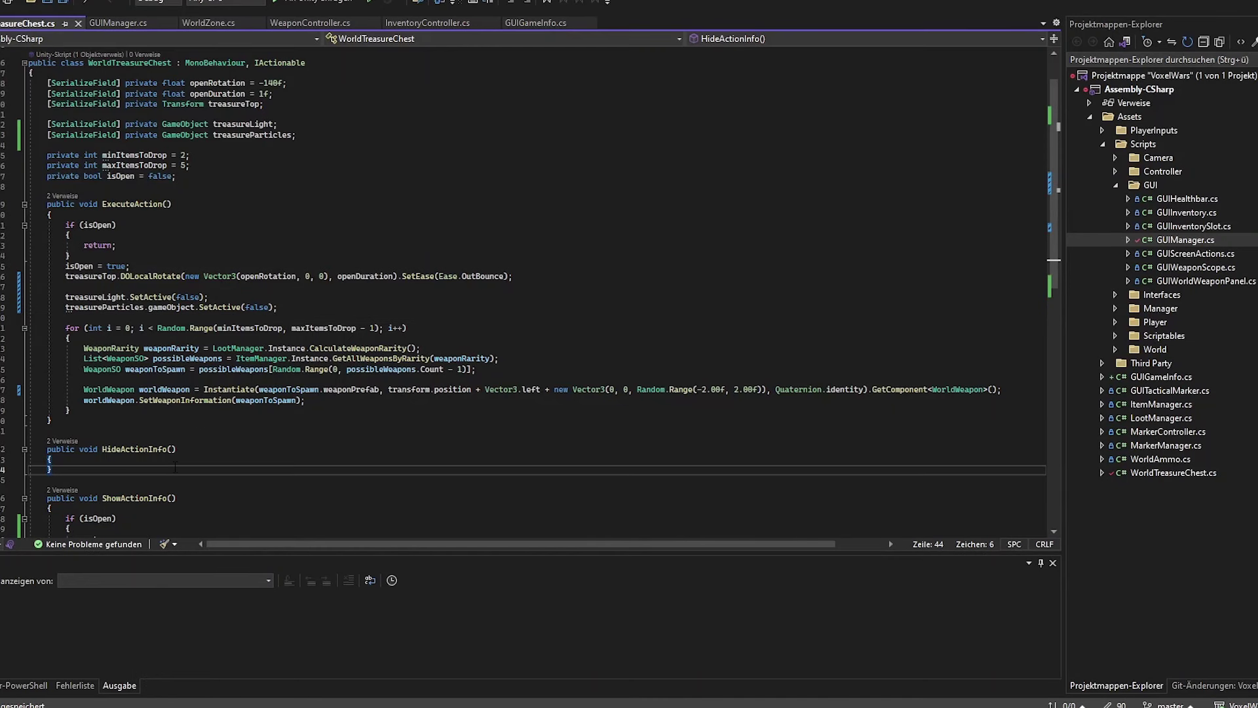
pyautogui.scroll(-6, 175, 467)
pyautogui.click(149, 362)
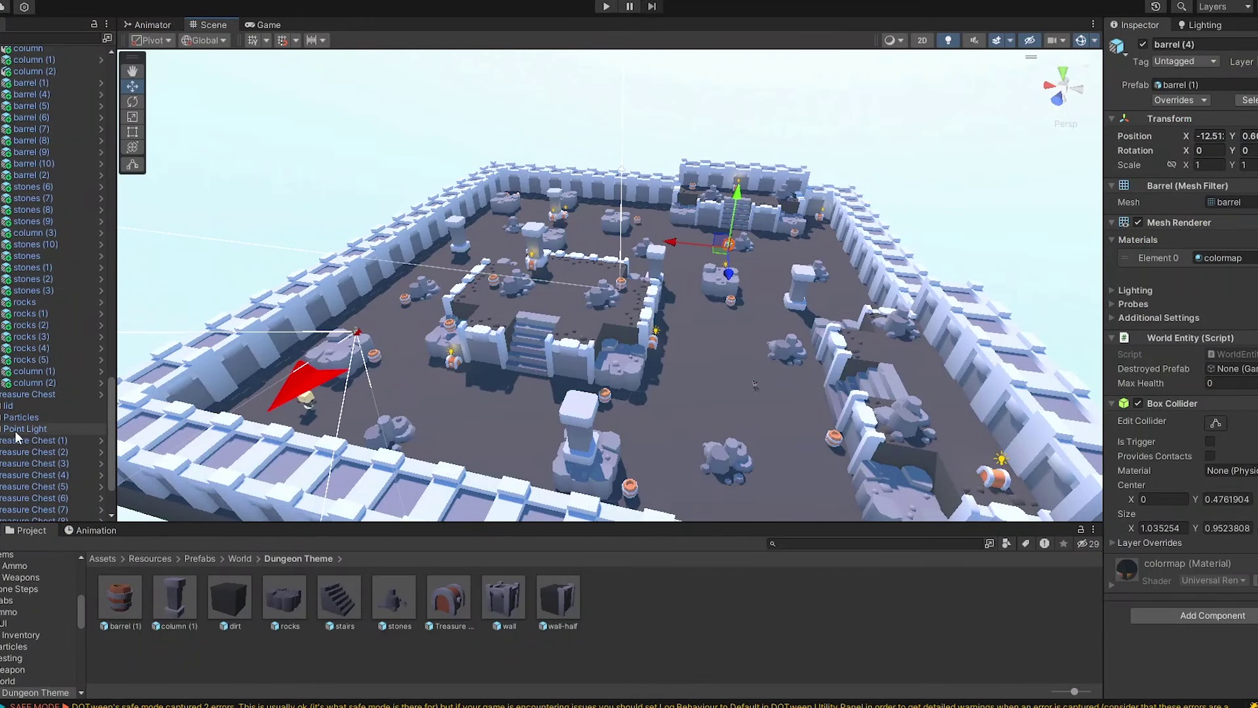
# - Collapse the Game World object in the scene hierarchy and select the HUD object
pyautogui.scroll(10, 64, 280)
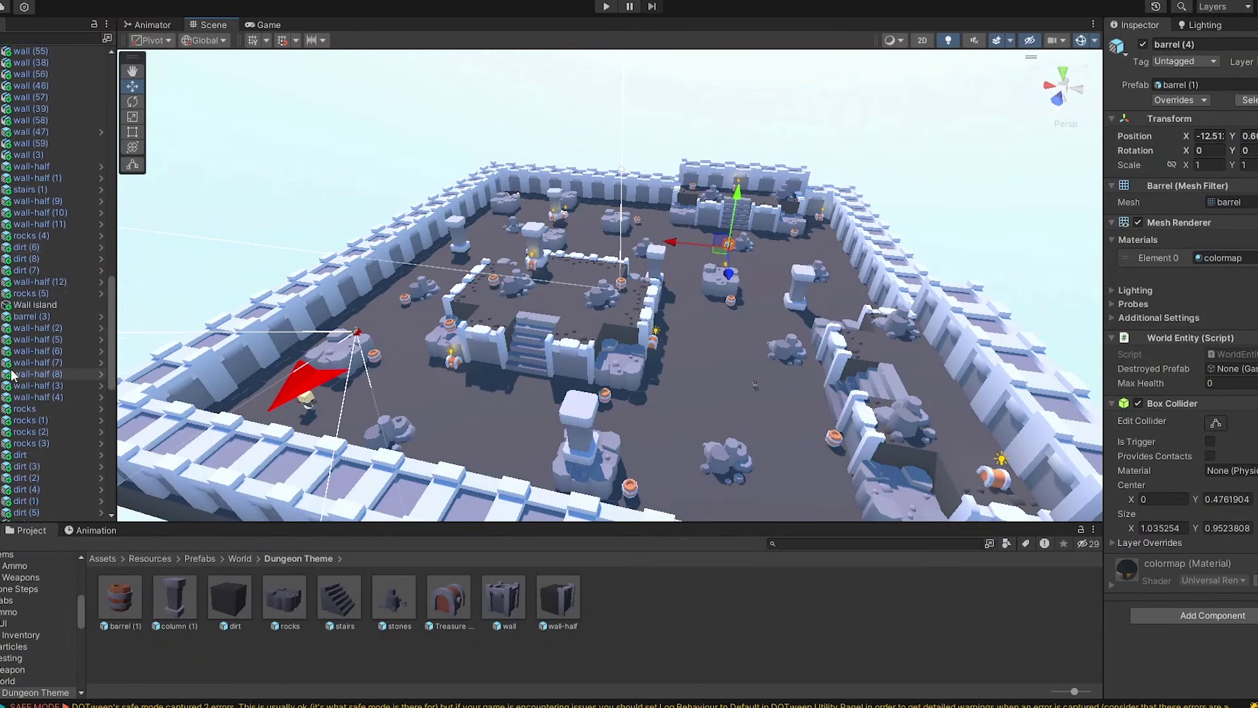
pyautogui.scroll(10, 64, 281)
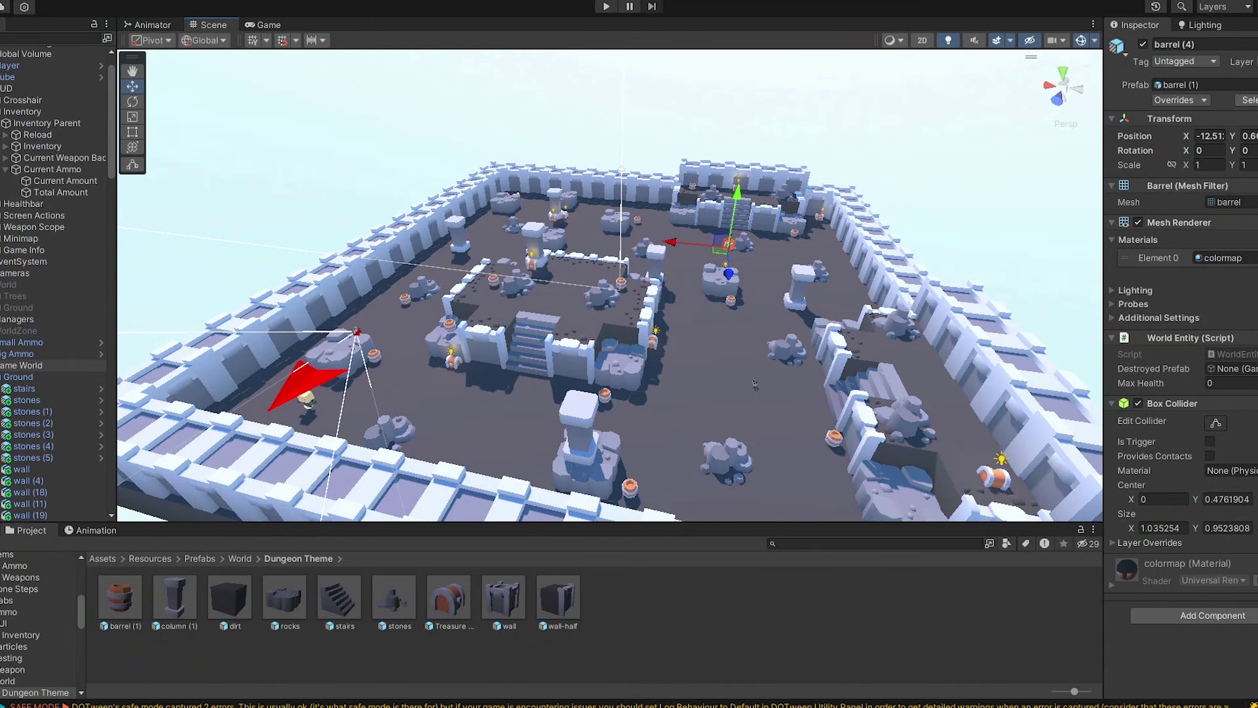
pyautogui.scroll(-2, 41, 258)
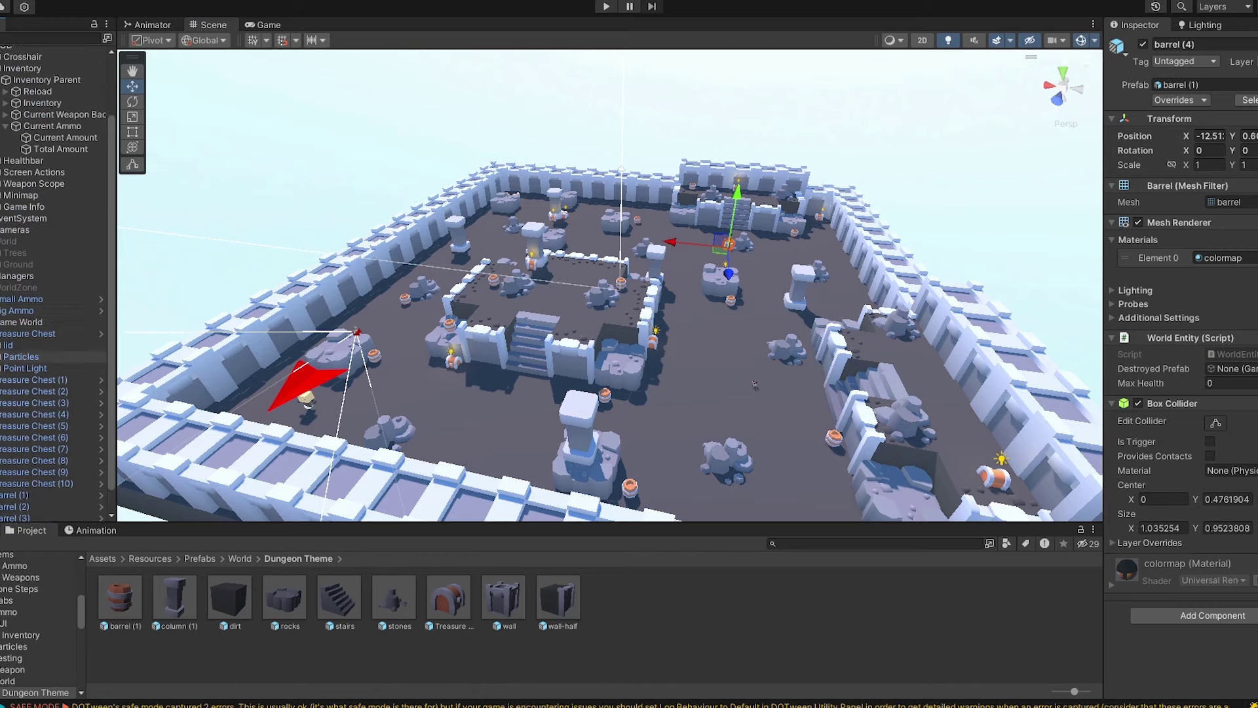
pyautogui.scroll(3, 41, 258)
pyautogui.click(13, 122)
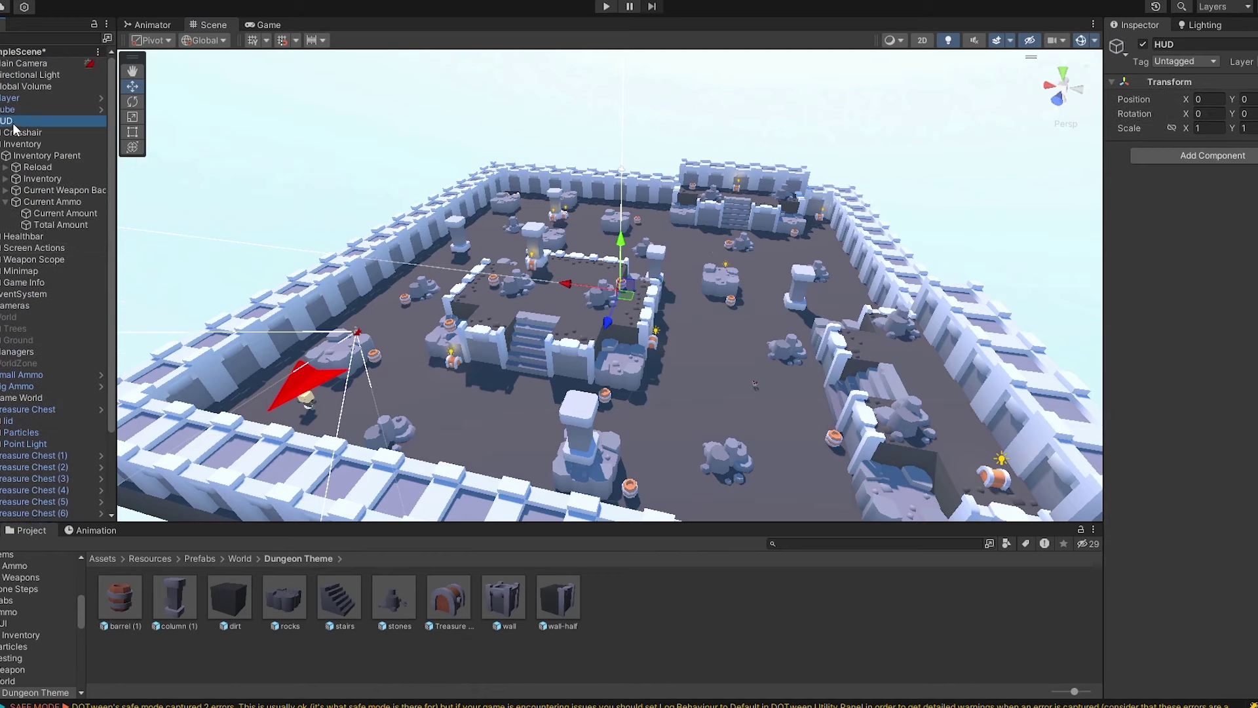
# - Open the Weapon Scar prefab from Resources/Prefabs/Weapon and inspect its Canvas object
pyautogui.click(238, 559)
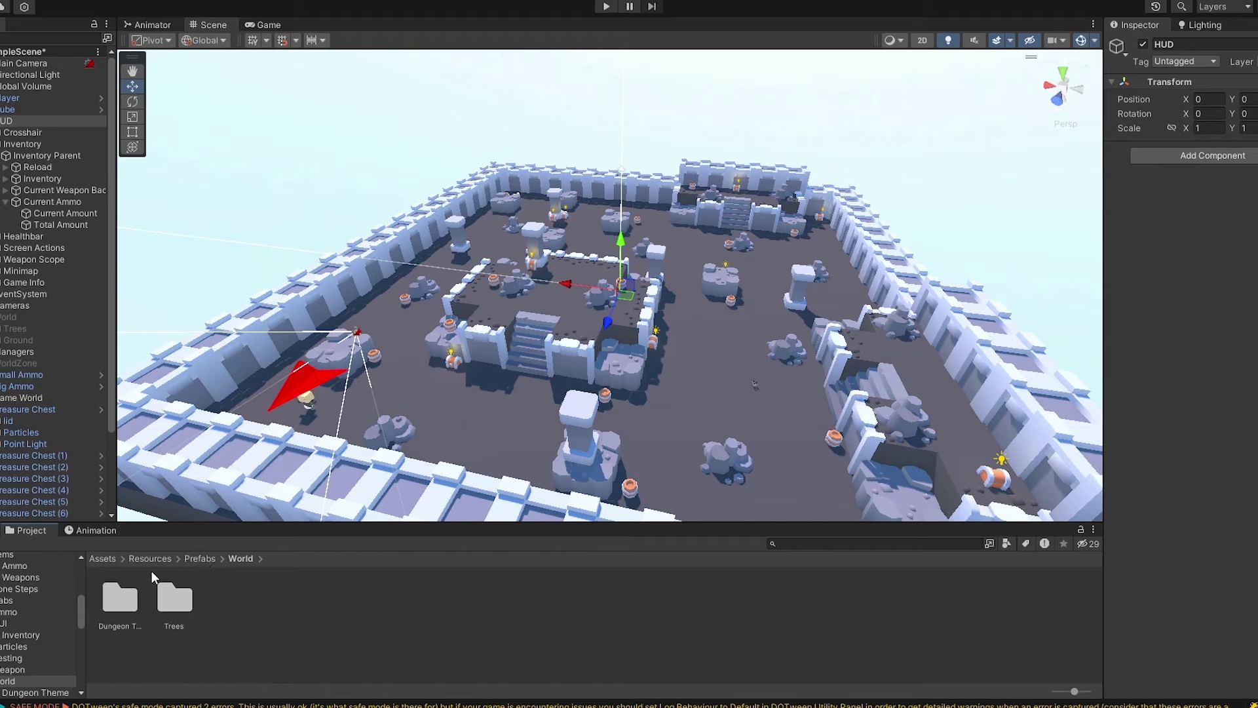
pyautogui.click(165, 558)
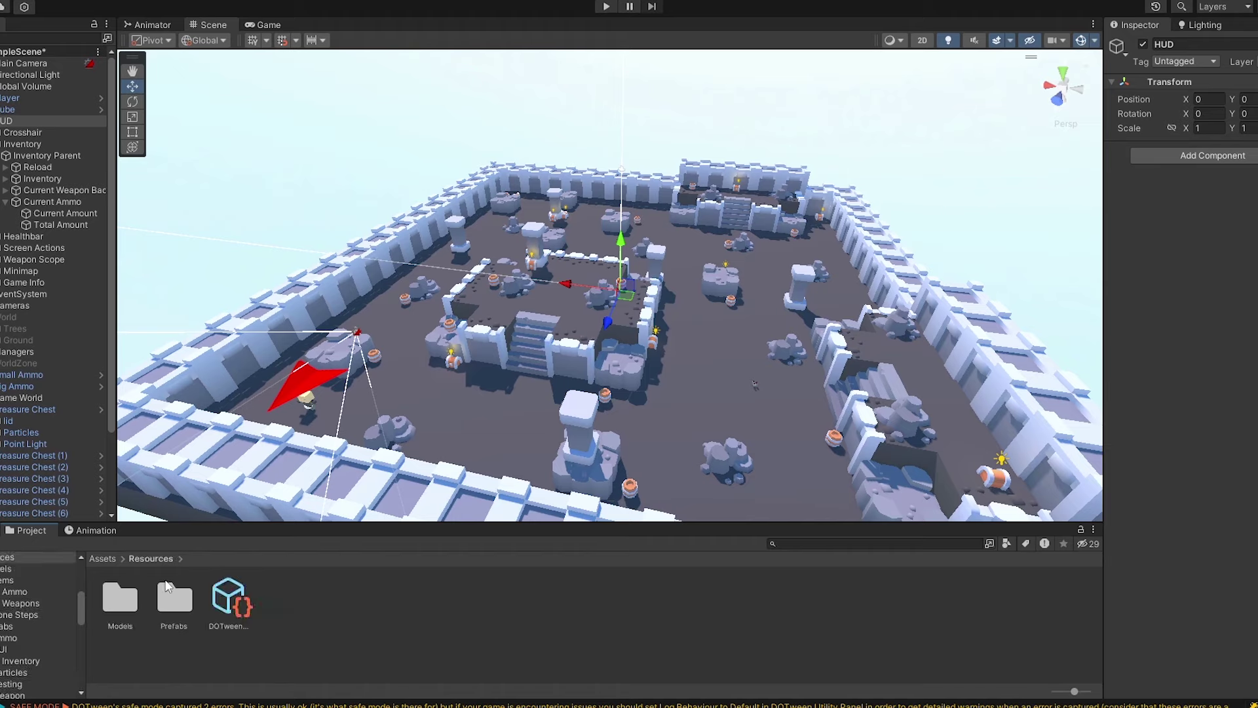
pyautogui.click(103, 559)
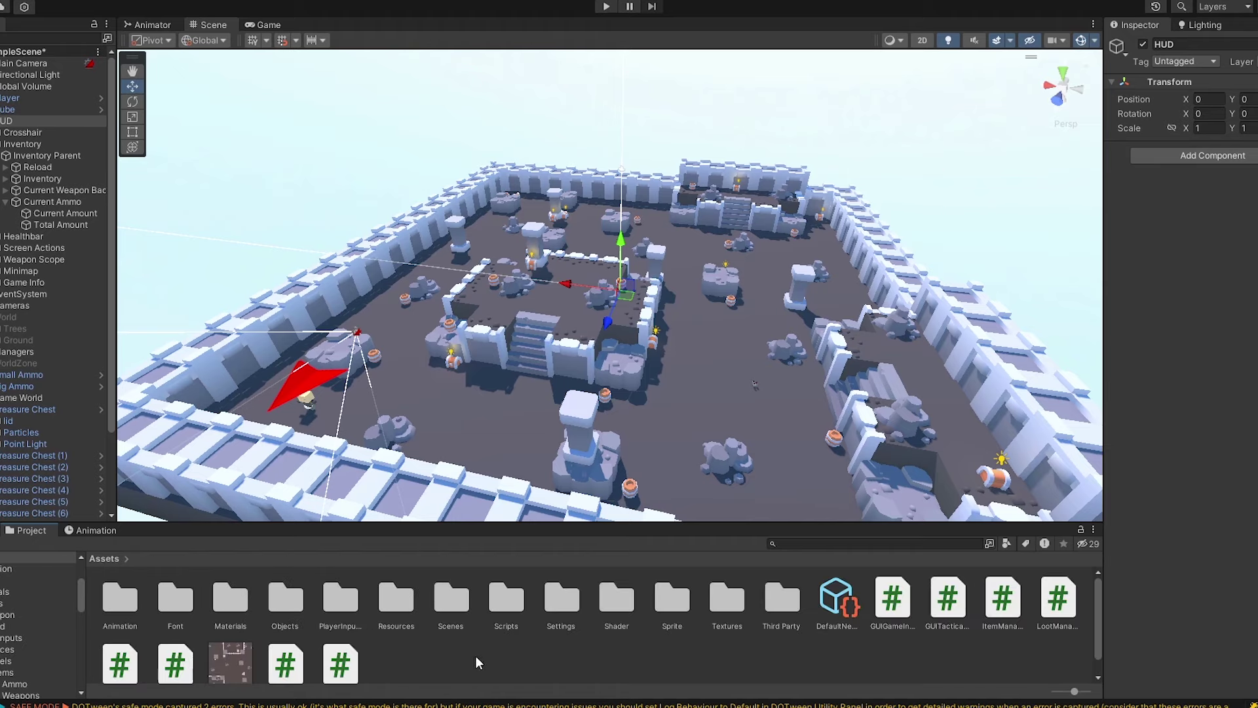
pyautogui.doubleClick(407, 600)
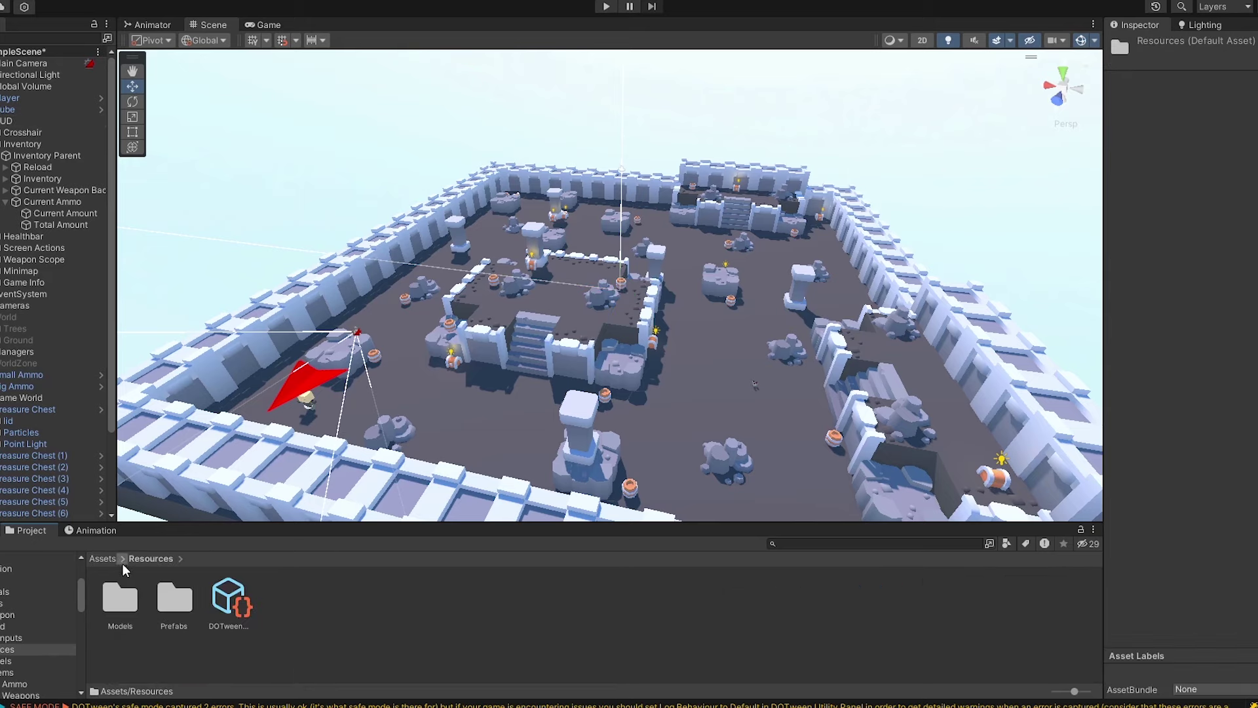
pyautogui.click(166, 587)
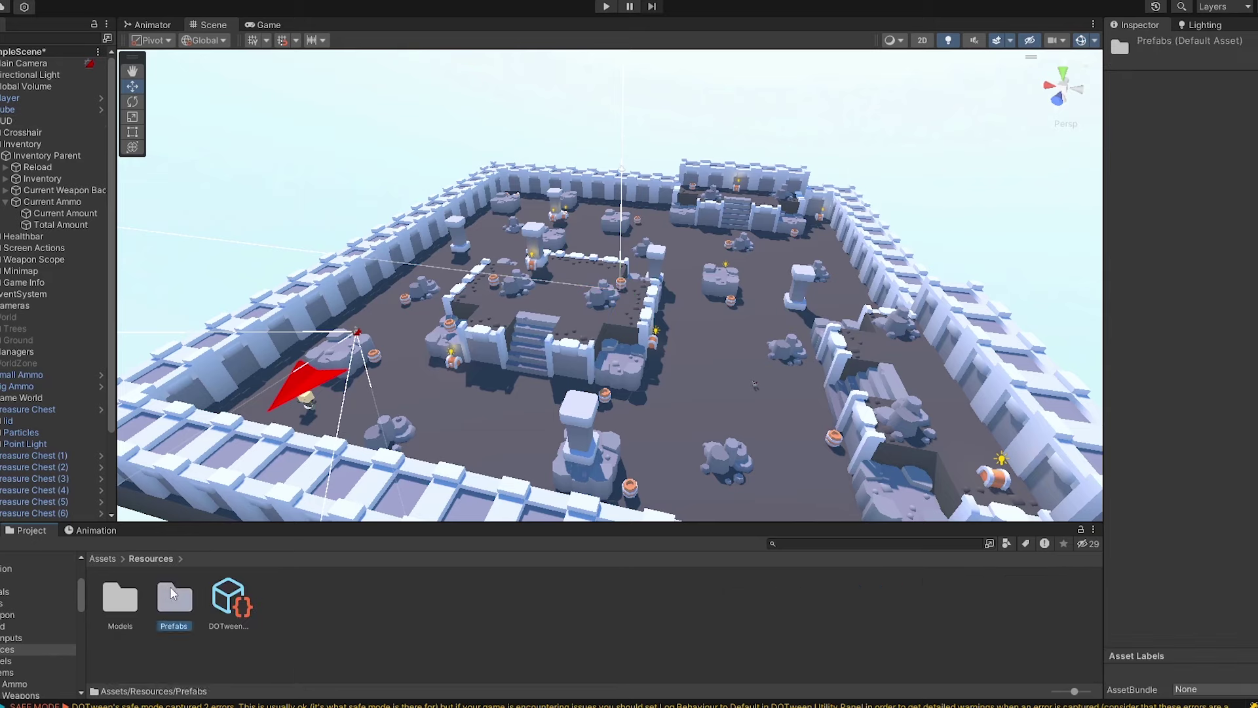
pyautogui.doubleClick(172, 594)
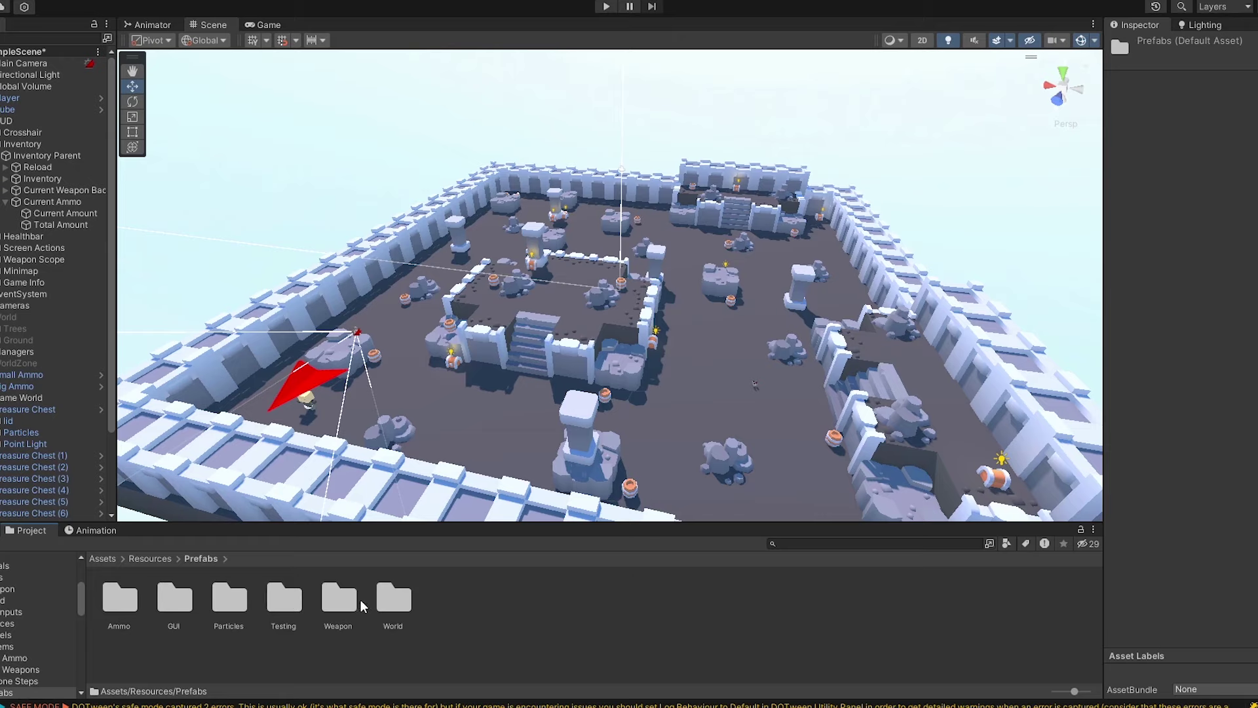
pyautogui.doubleClick(325, 595)
pyautogui.doubleClick(132, 604)
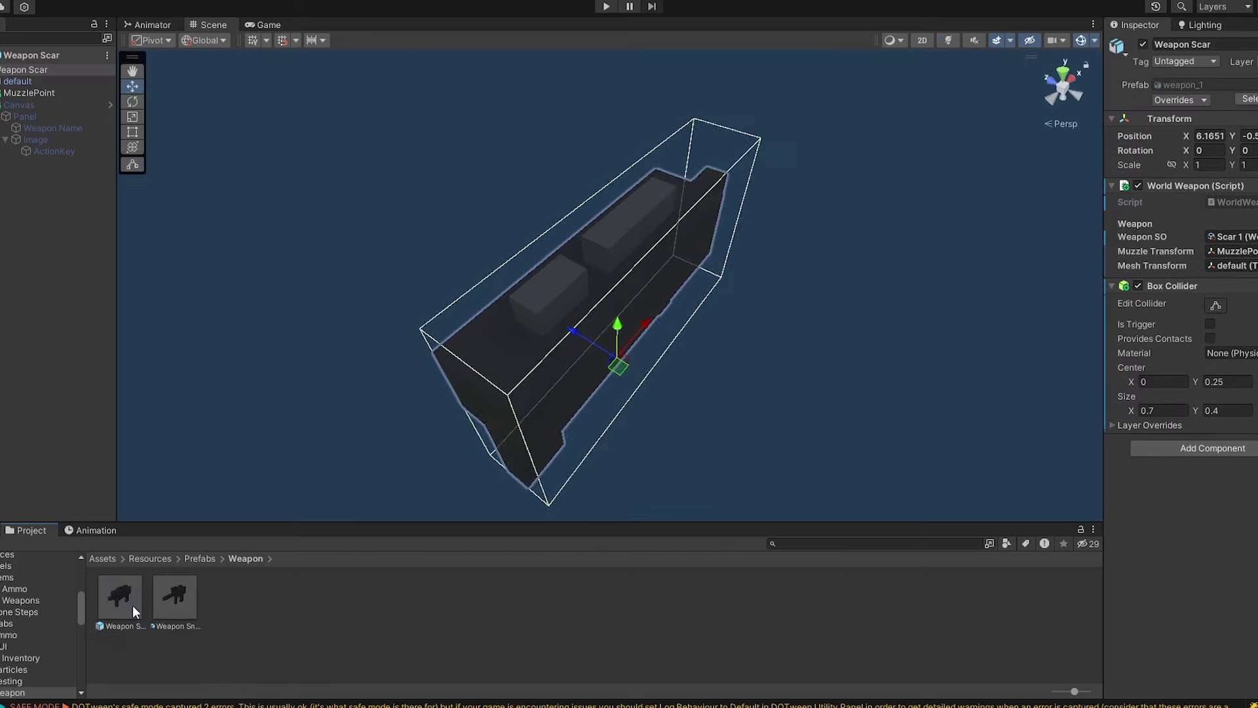
pyautogui.click(16, 105)
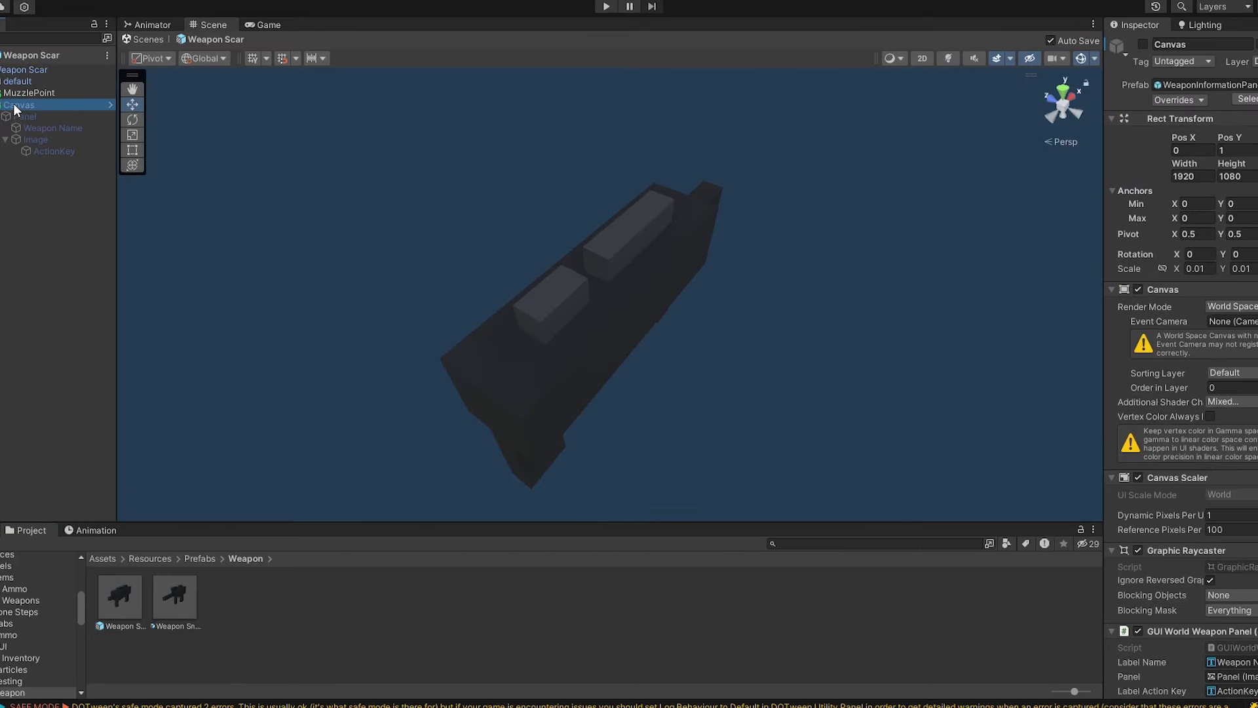
# - Save the Weapon Scar's Canvas as a new prefab asset in the Resources/Prefabs/GUI folder
pyautogui.click(199, 558)
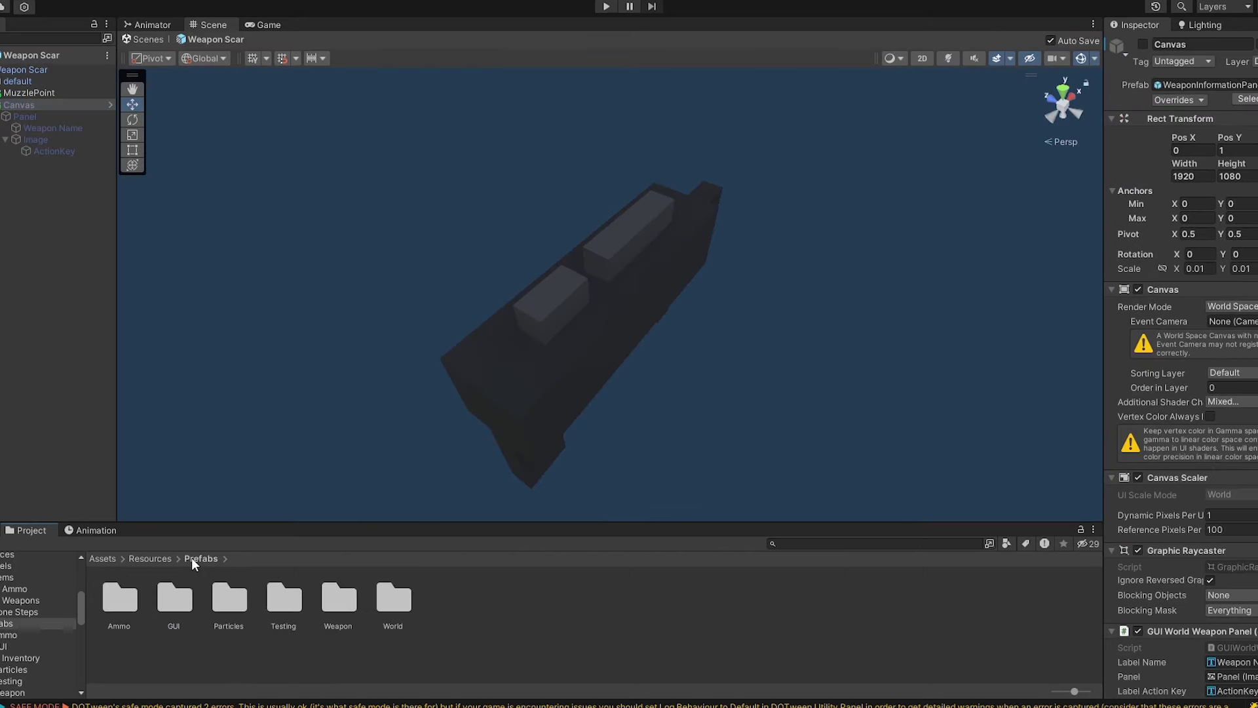
pyautogui.doubleClick(176, 599)
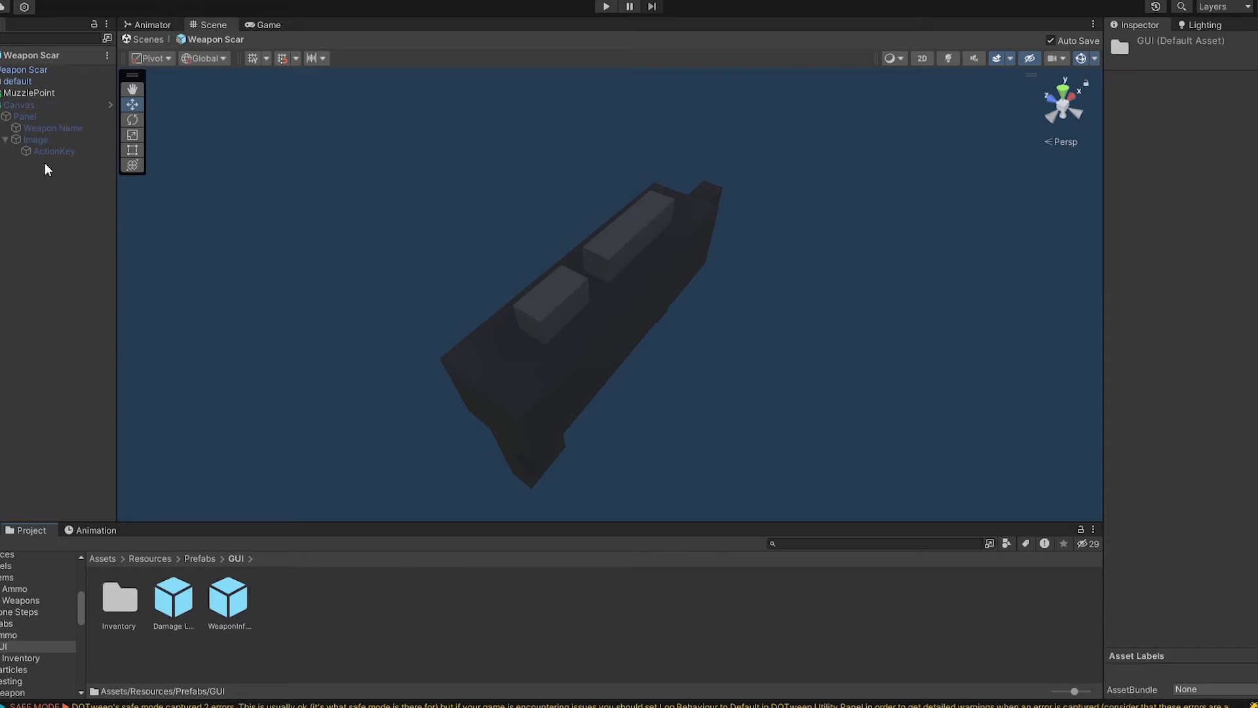
pyautogui.moveTo(28, 105); pyautogui.dragTo(425, 606)
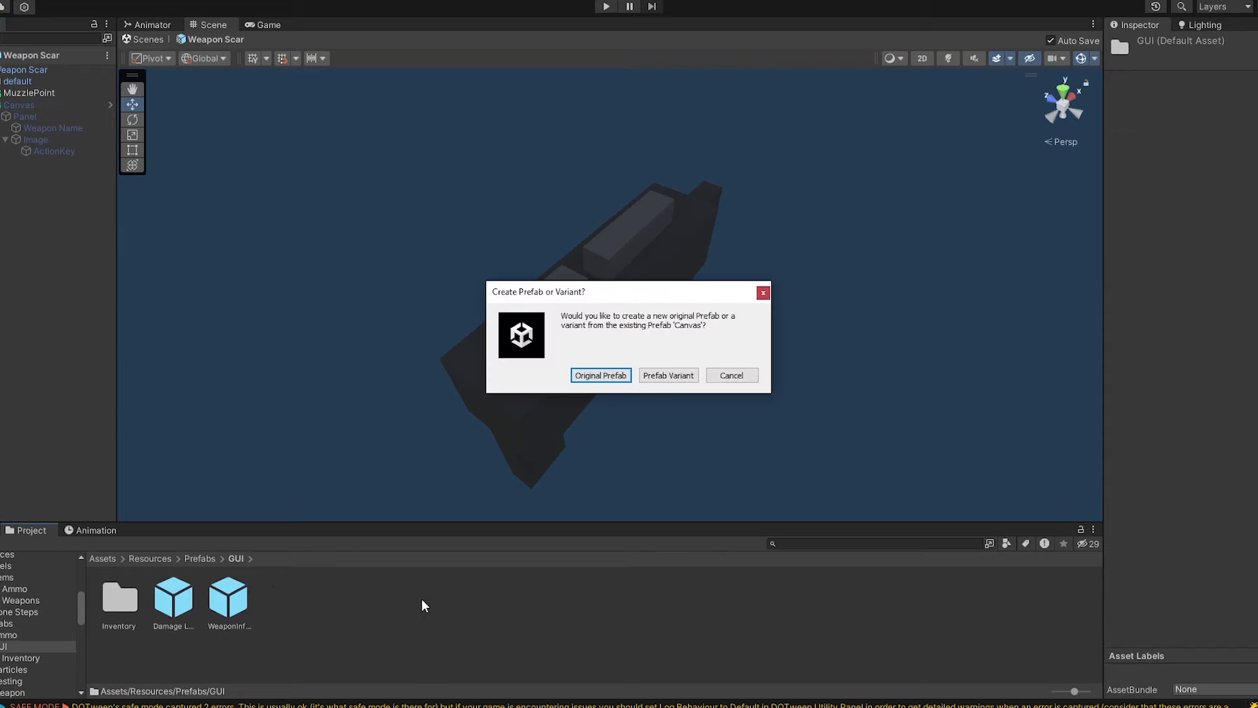
pyautogui.click(653, 376)
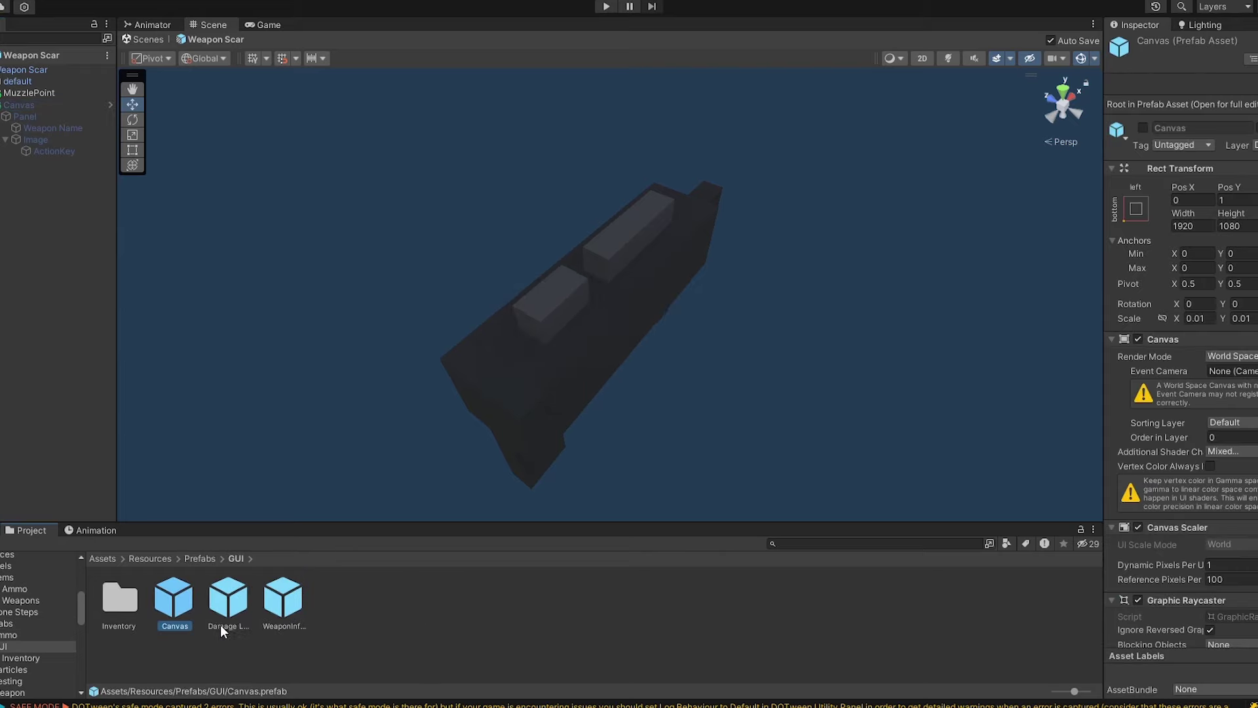
# - Compare the WeaponInformationPanel prefab with the new Canvas prefab by opening each one
pyautogui.doubleClick(283, 623)
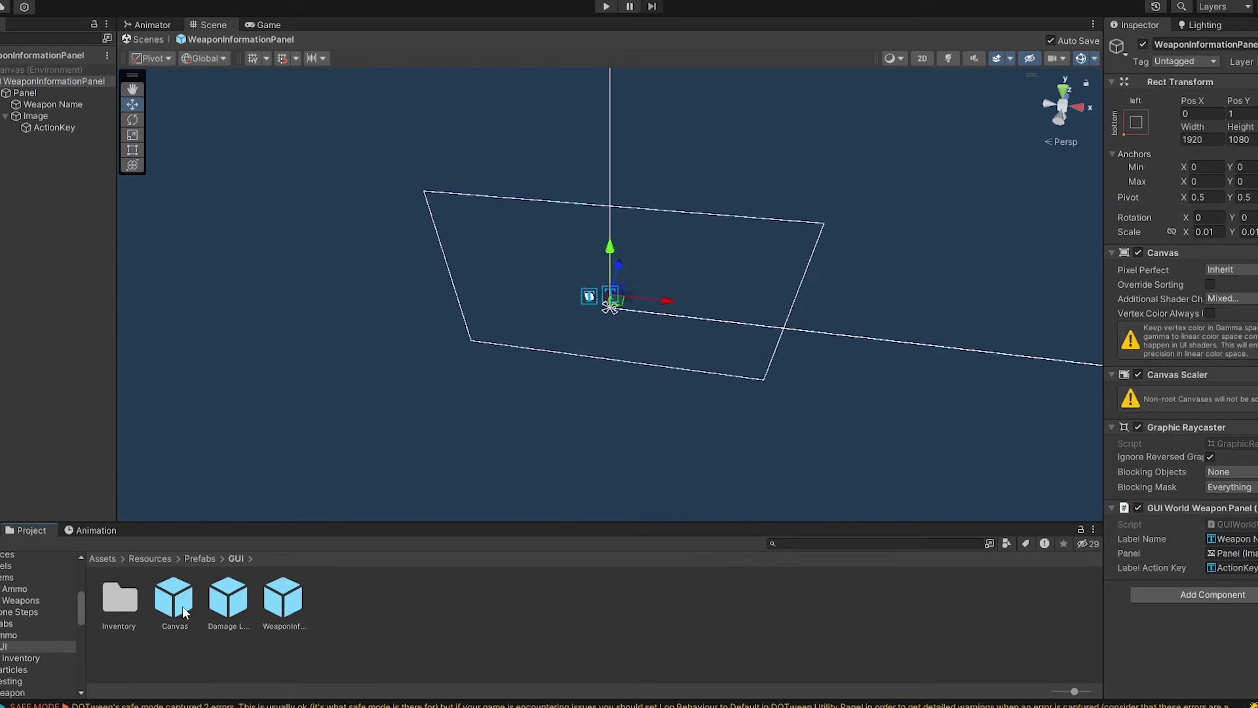
pyautogui.click(183, 613)
pyautogui.doubleClick(286, 611)
pyautogui.click(174, 591)
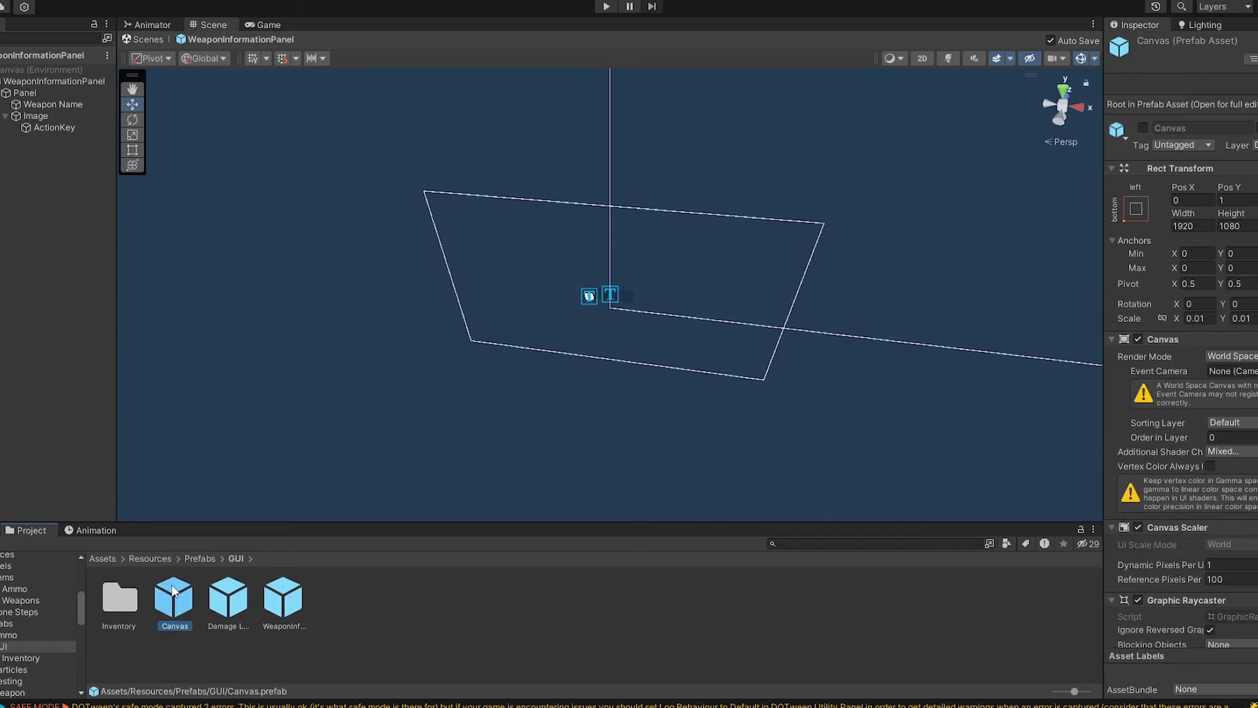
pyautogui.doubleClick(183, 607)
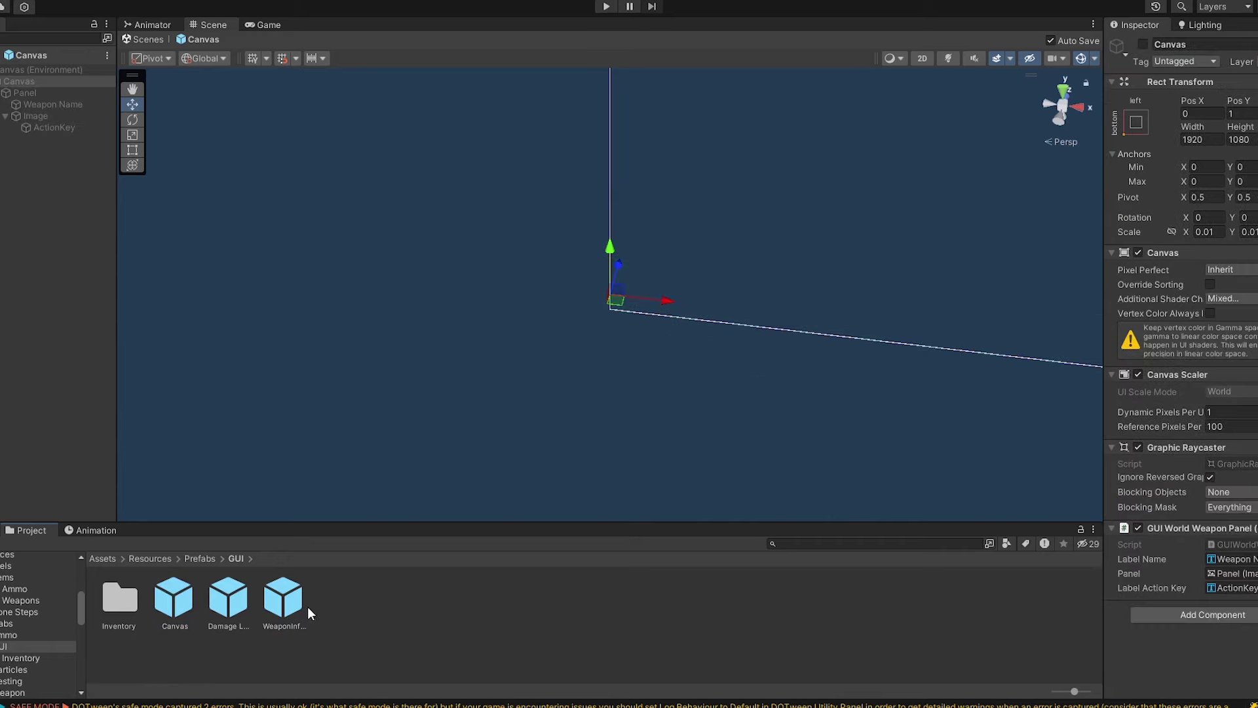
# - Delete the Canvas prefab from the GUI folder and return to the main scene
pyautogui.click(183, 600)
pyautogui.press('Delete')
pyautogui.press('Return')
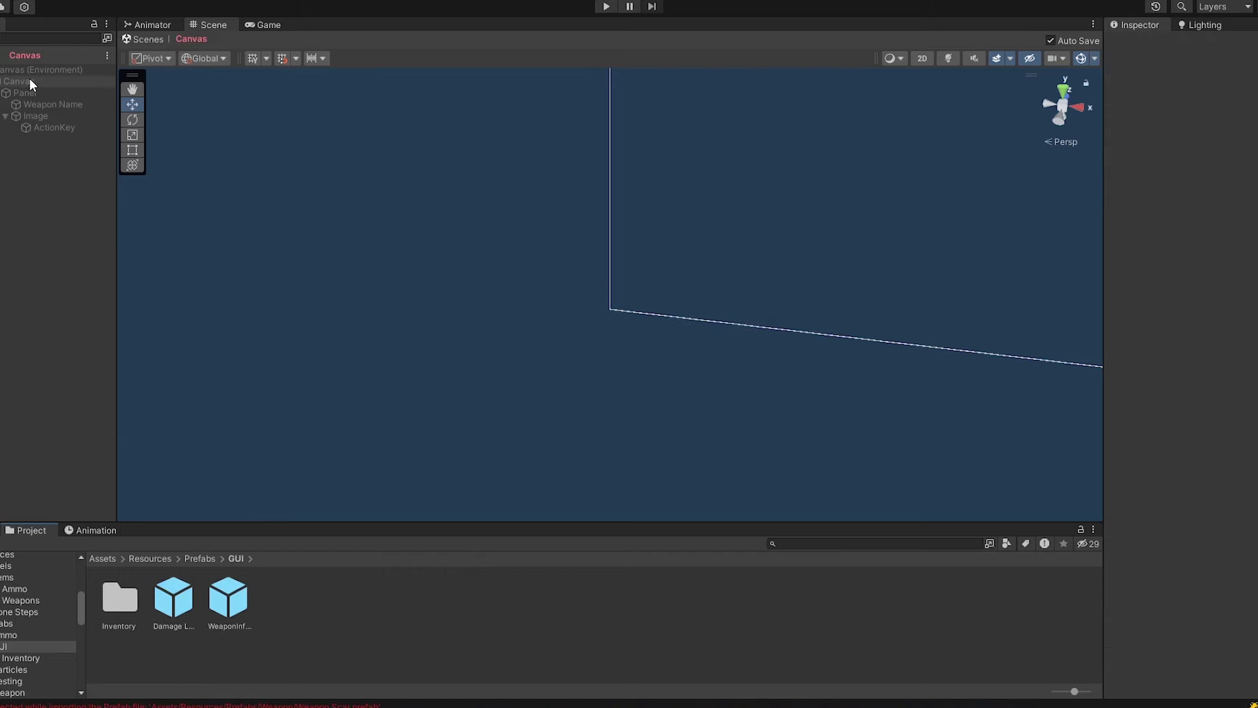
pyautogui.click(2, 55)
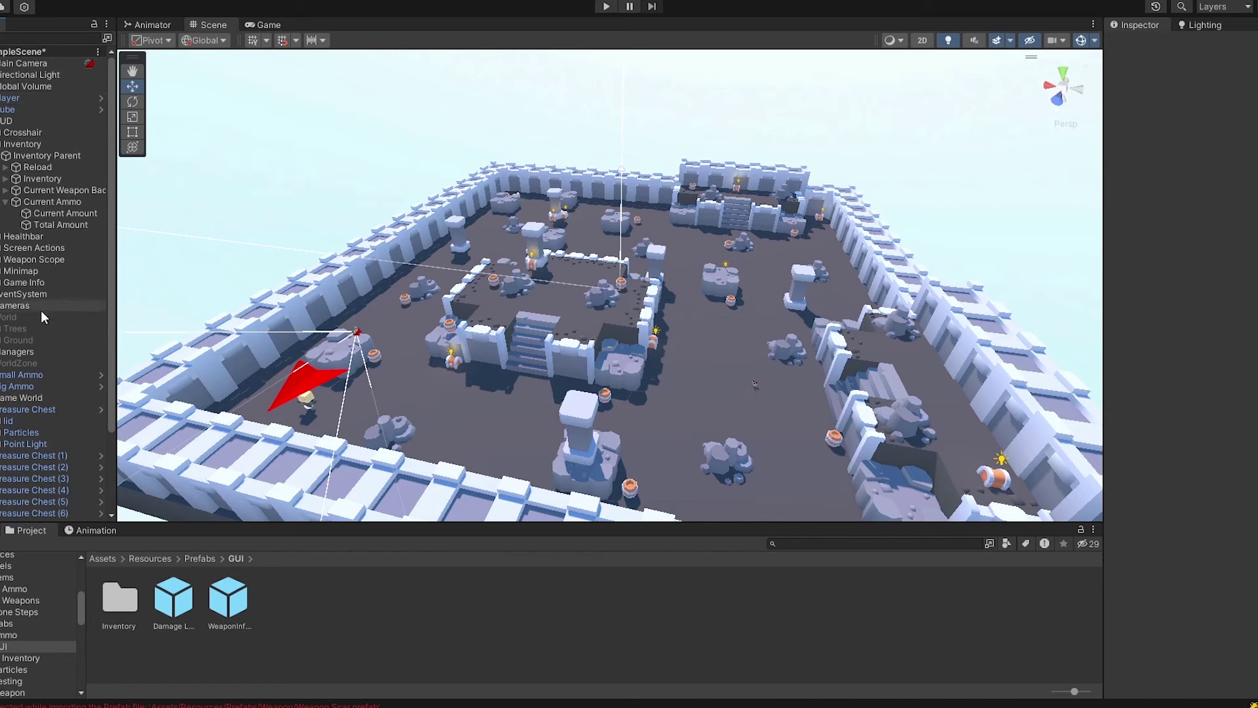
# - Reopen the Weapon Scar prefab from Prefabs/Weapon and delete its Canvas child with the missing prefab reference
pyautogui.click(200, 558)
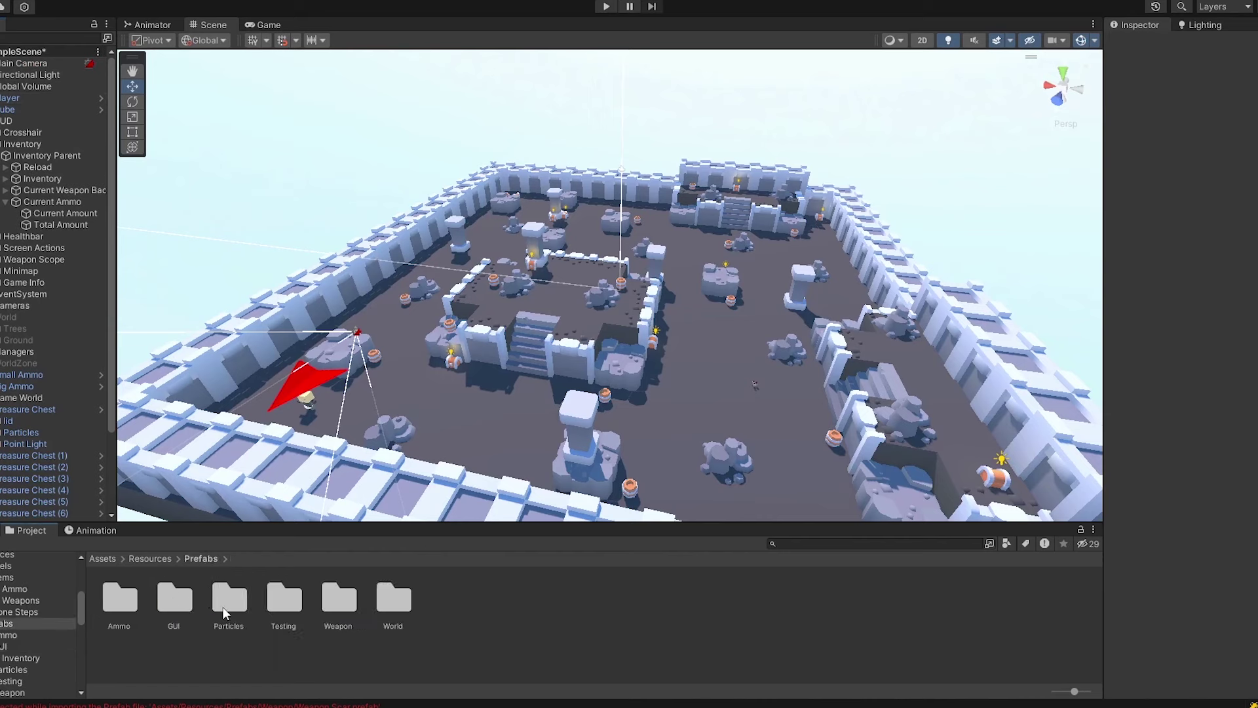
pyautogui.click(280, 603)
pyautogui.doubleClick(335, 601)
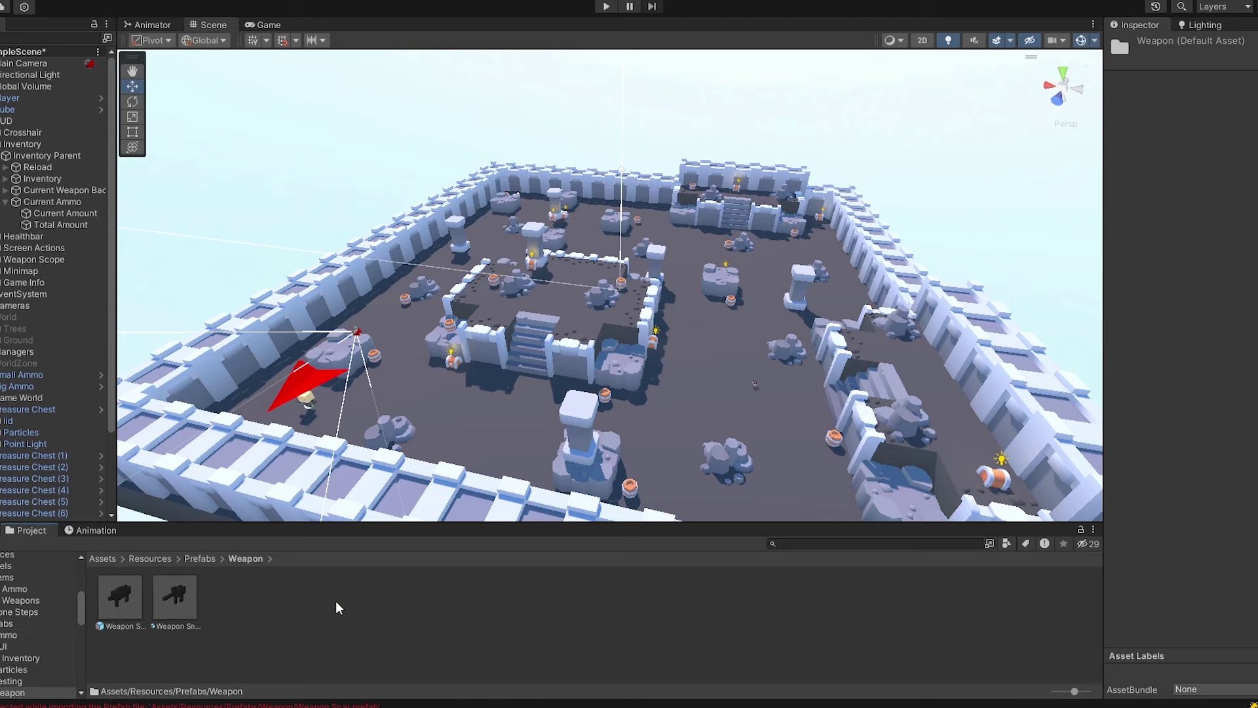
pyautogui.doubleClick(133, 590)
pyautogui.click(70, 104)
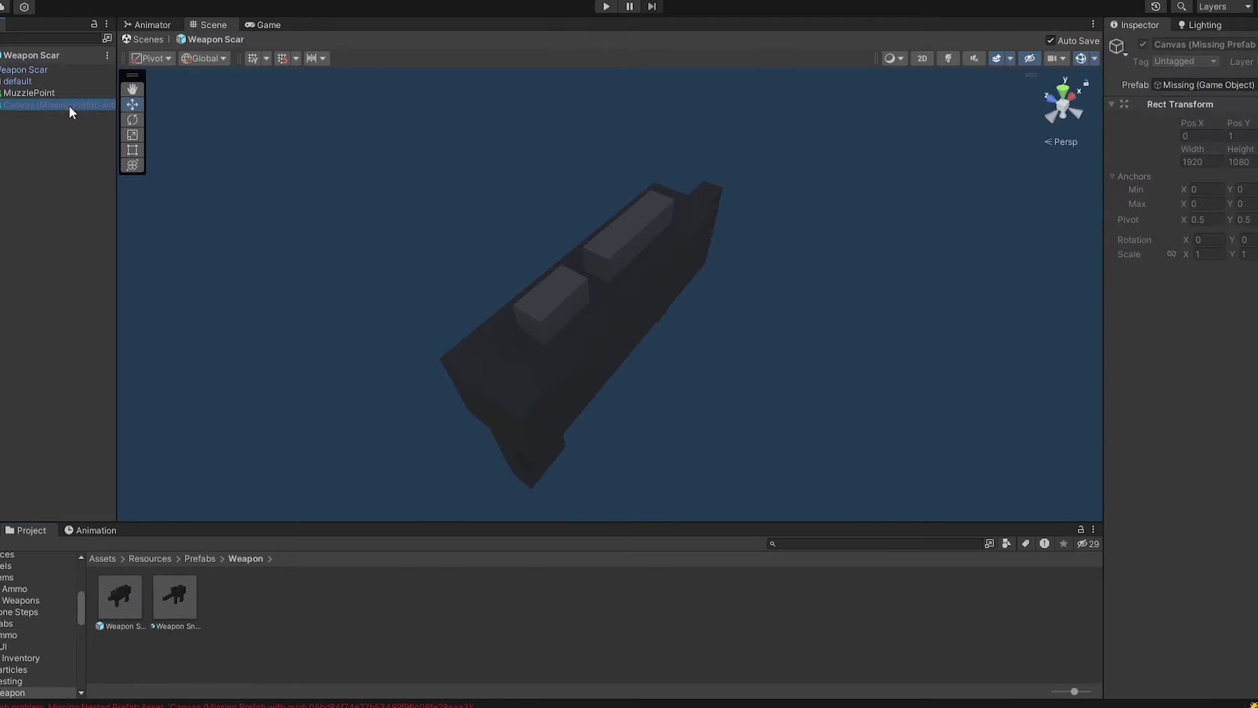
pyautogui.click(44, 71)
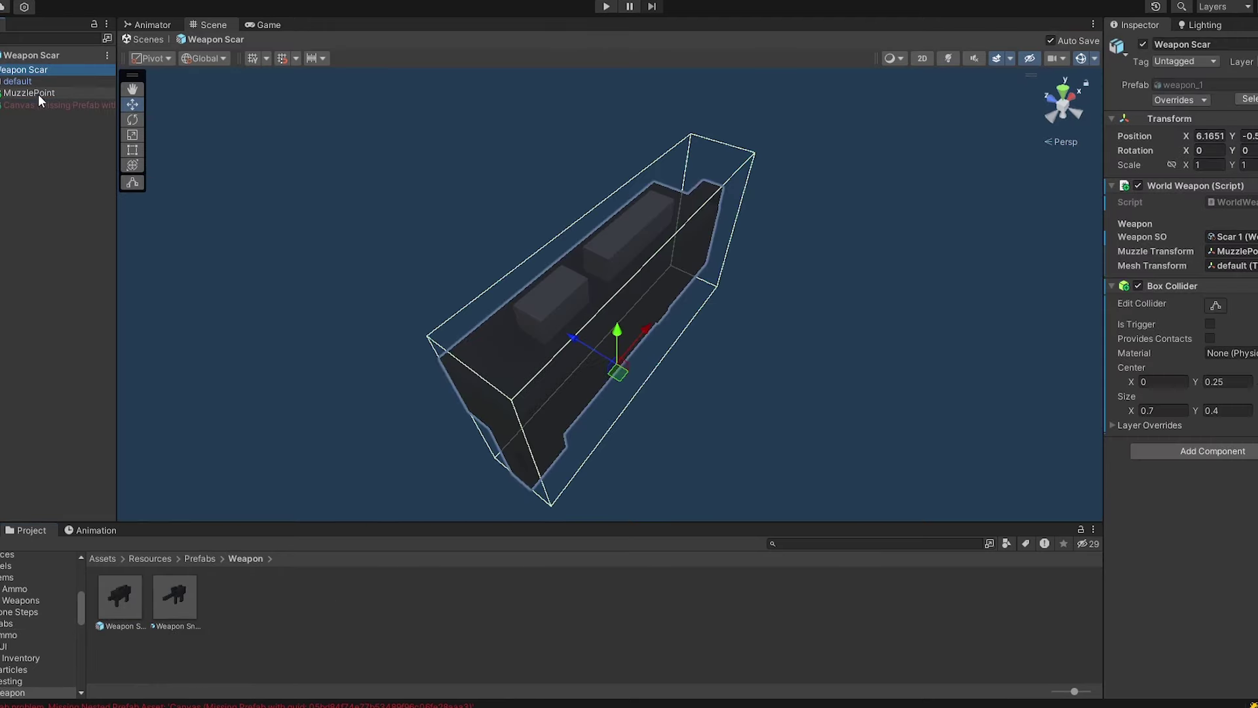
pyautogui.click(38, 104)
pyautogui.press('Delete')
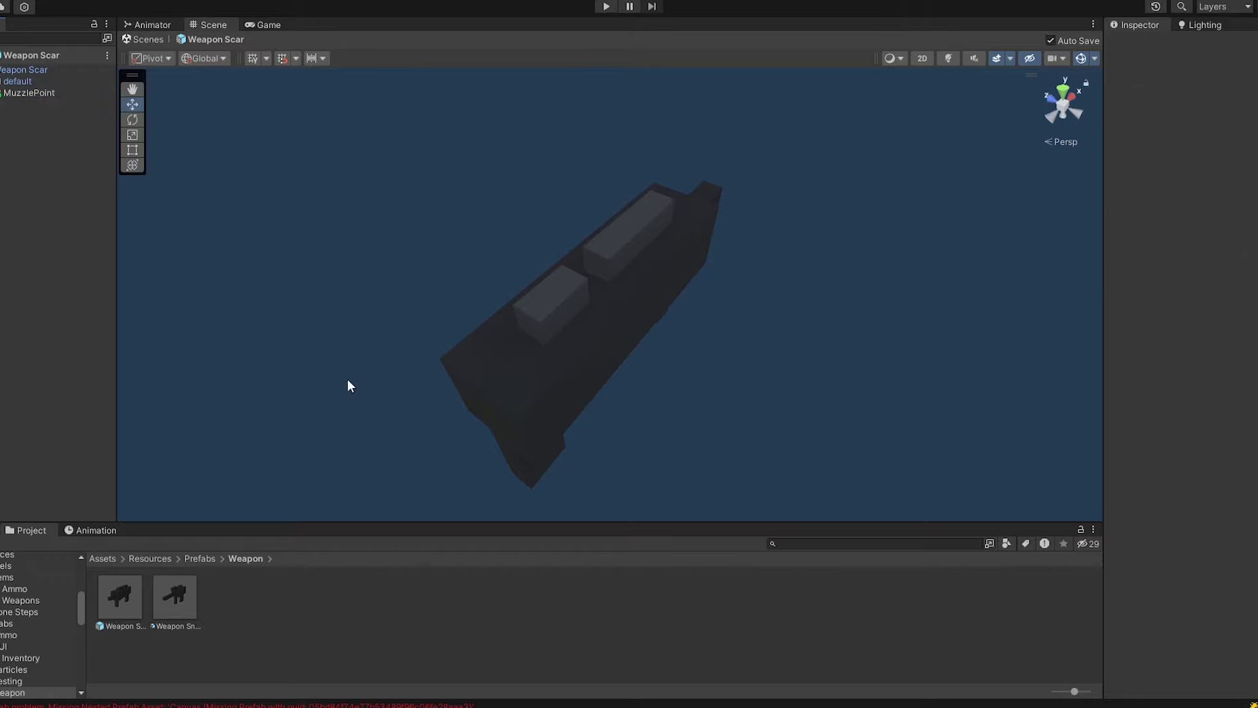
# - Add the WeaponInformationPanel prefab from the Prefabs/GUI folder as a child of the Weapon Scar prefab
pyautogui.click(197, 561)
pyautogui.doubleClick(177, 593)
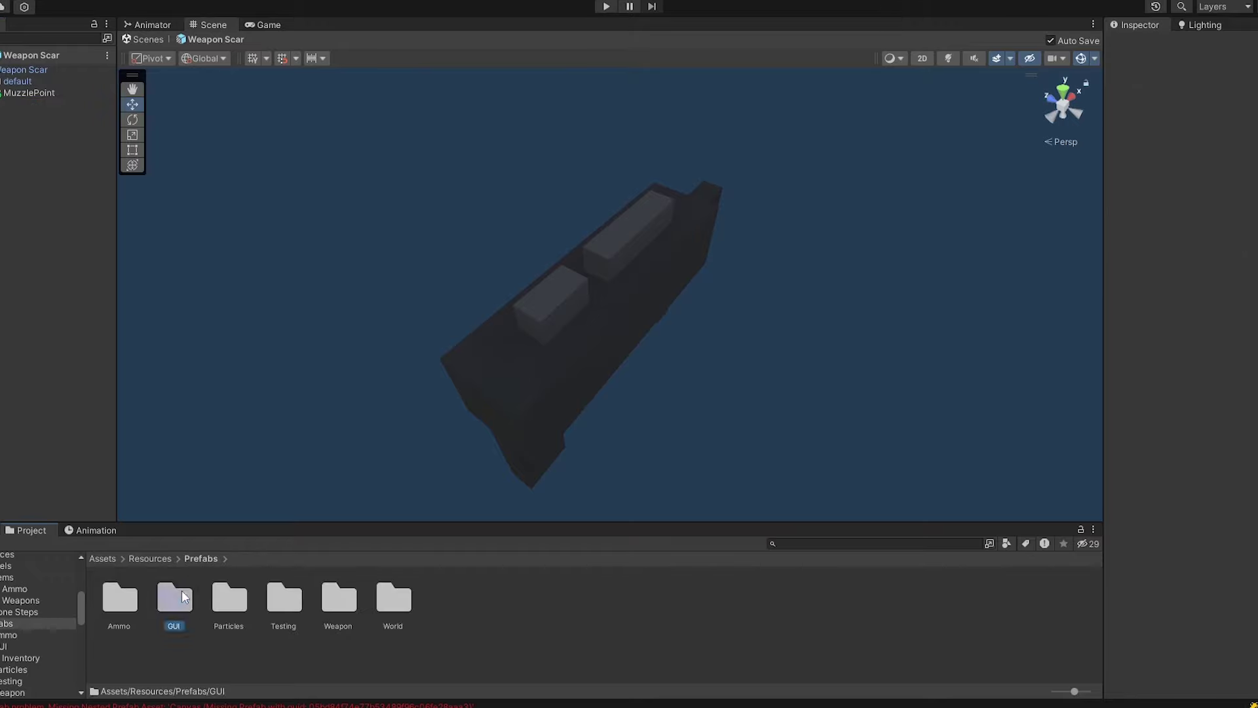
pyautogui.moveTo(236, 588); pyautogui.dragTo(21, 72)
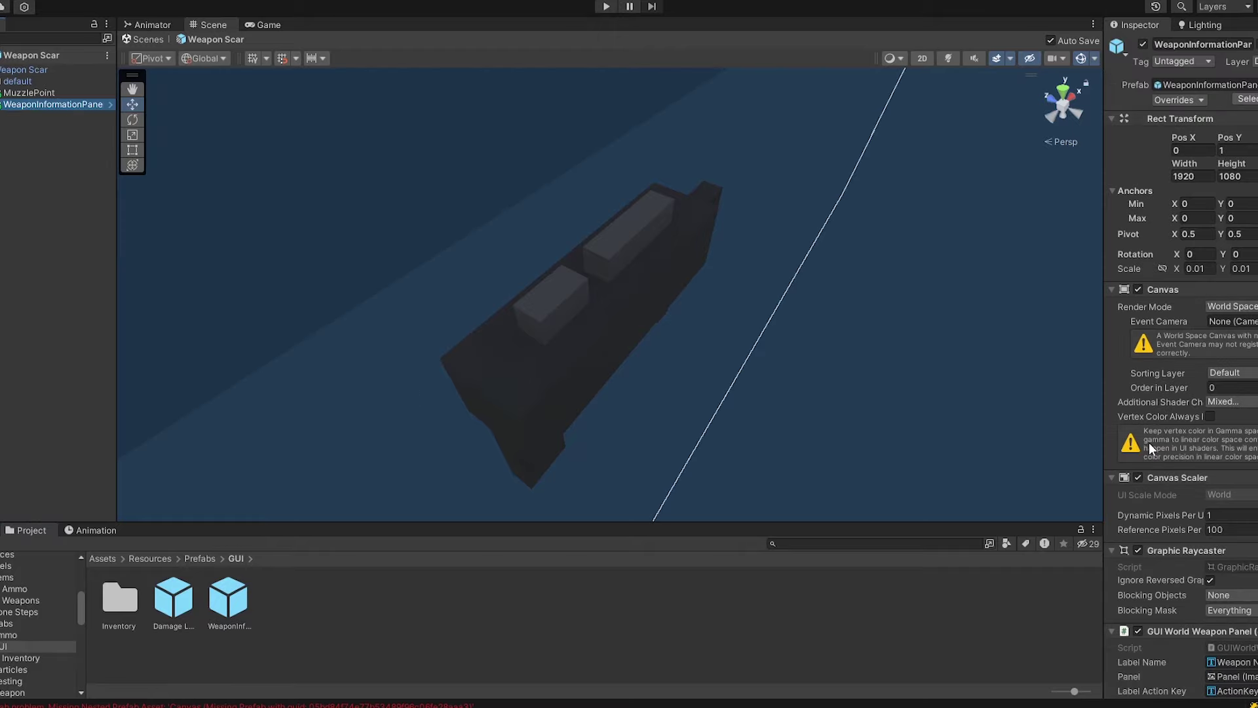
# - Open the WeaponInformationPanel prefab, check its root and Panel objects' components, and return to the main scene
pyautogui.doubleClick(229, 605)
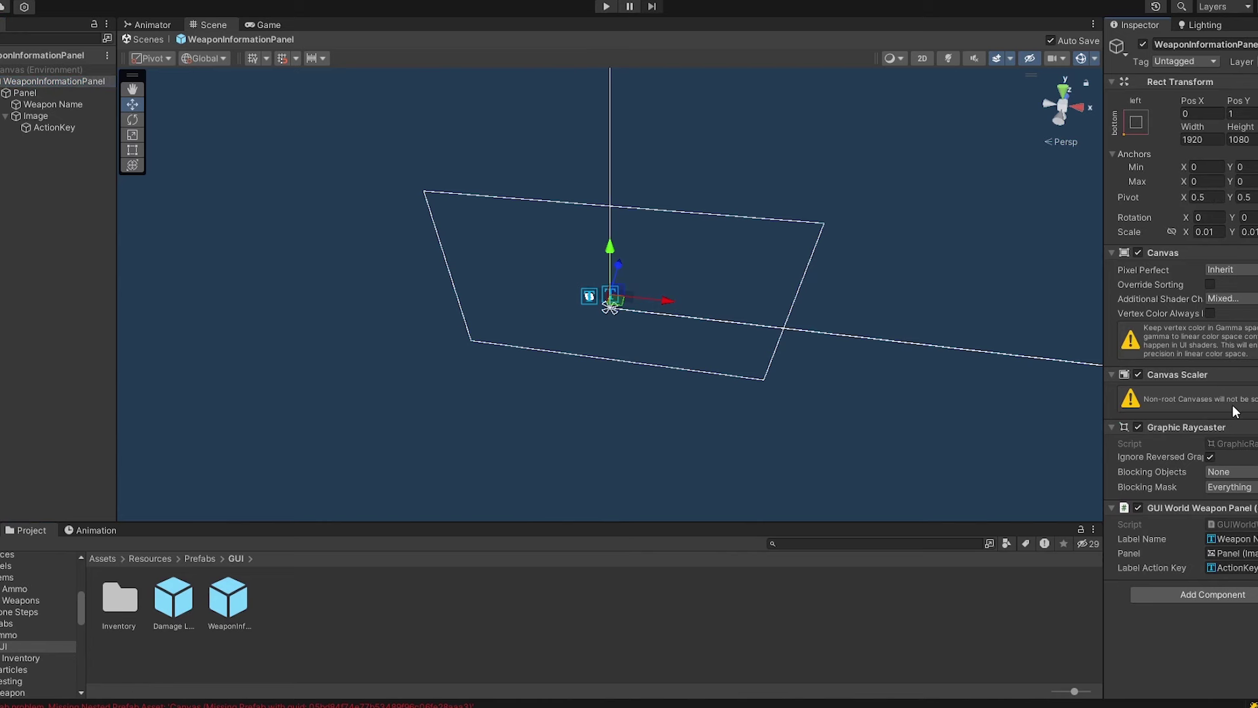
pyautogui.click(65, 93)
pyautogui.click(58, 82)
pyautogui.click(2, 55)
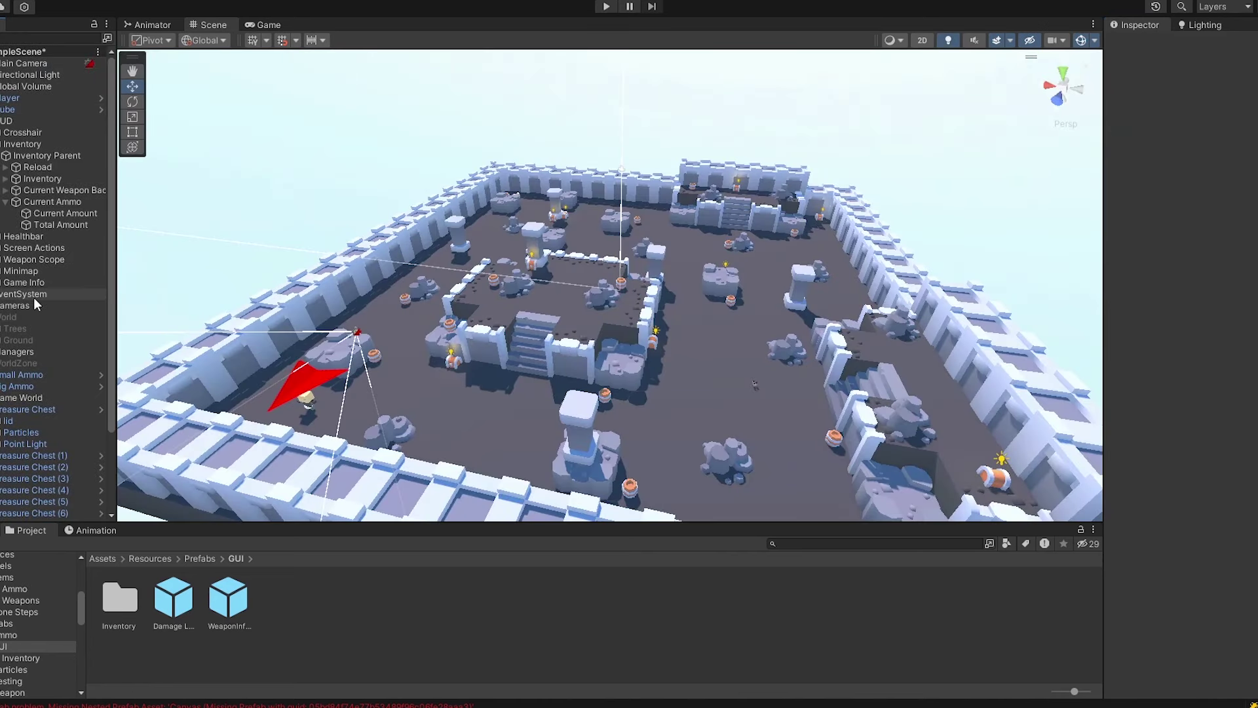
# - Run the game and walk the player toward the nearest treasure chest to test the weapon information panel
pyautogui.click(606, 6)
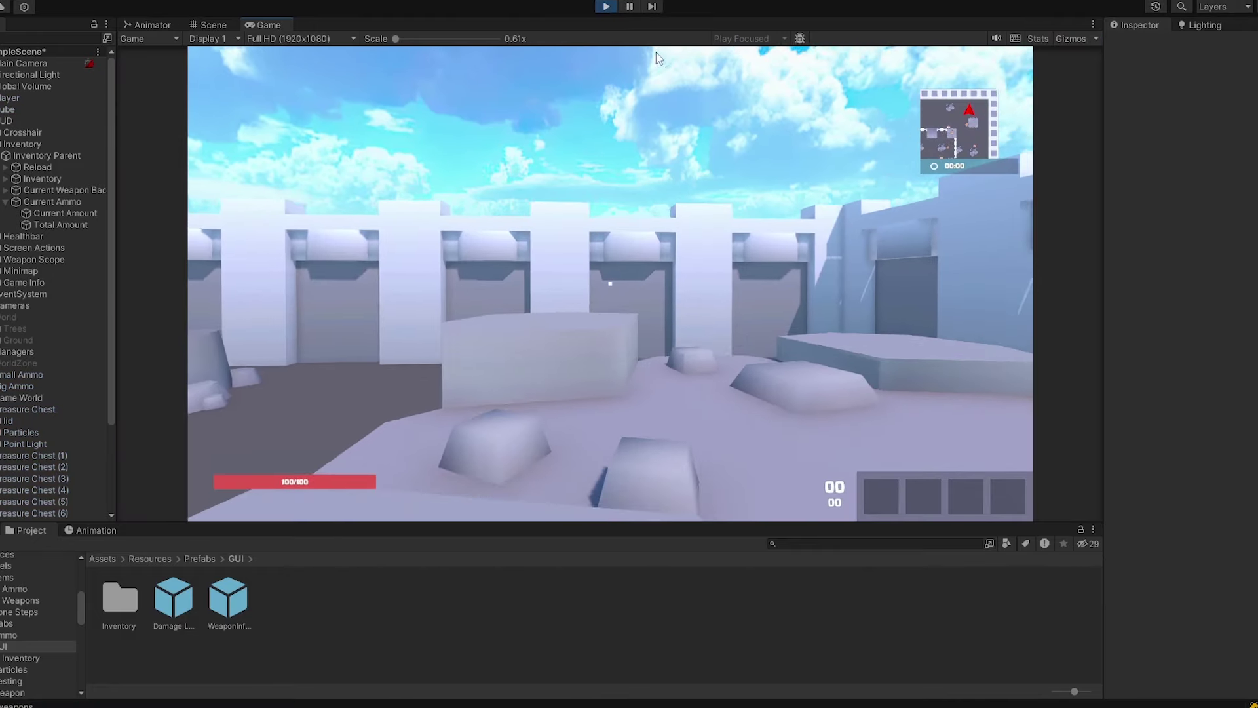
pyautogui.press('w')
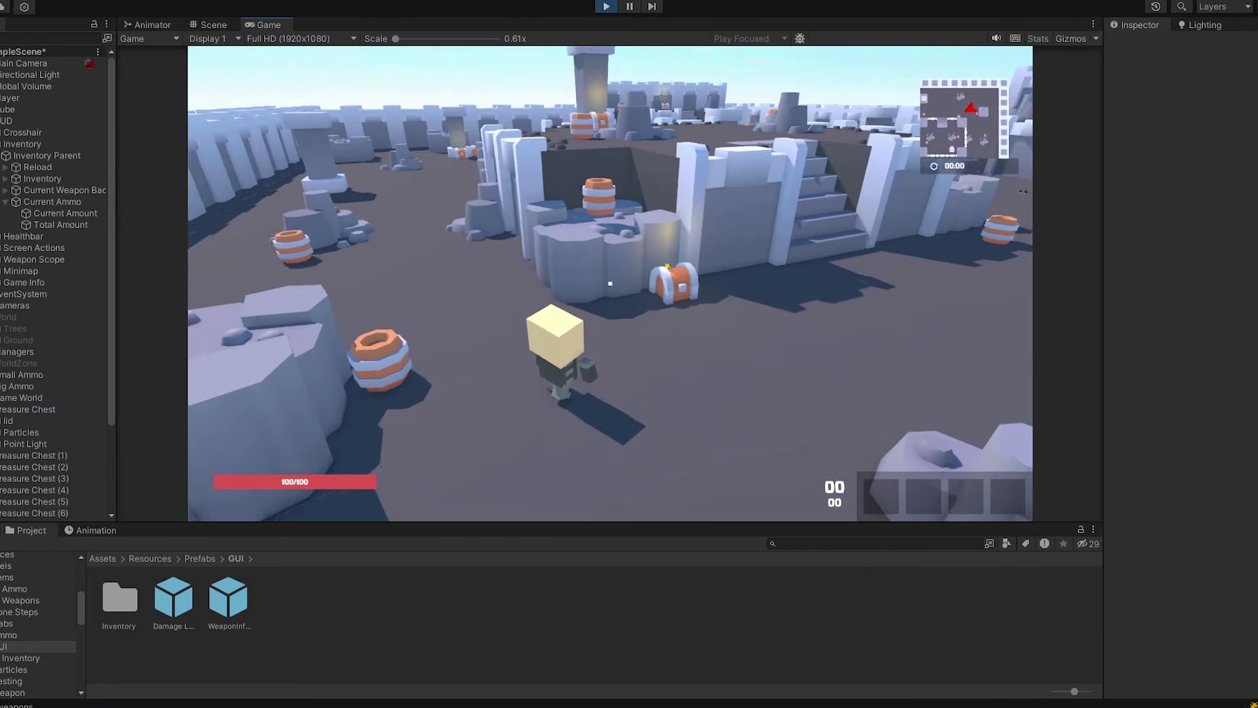
pyautogui.press('w')
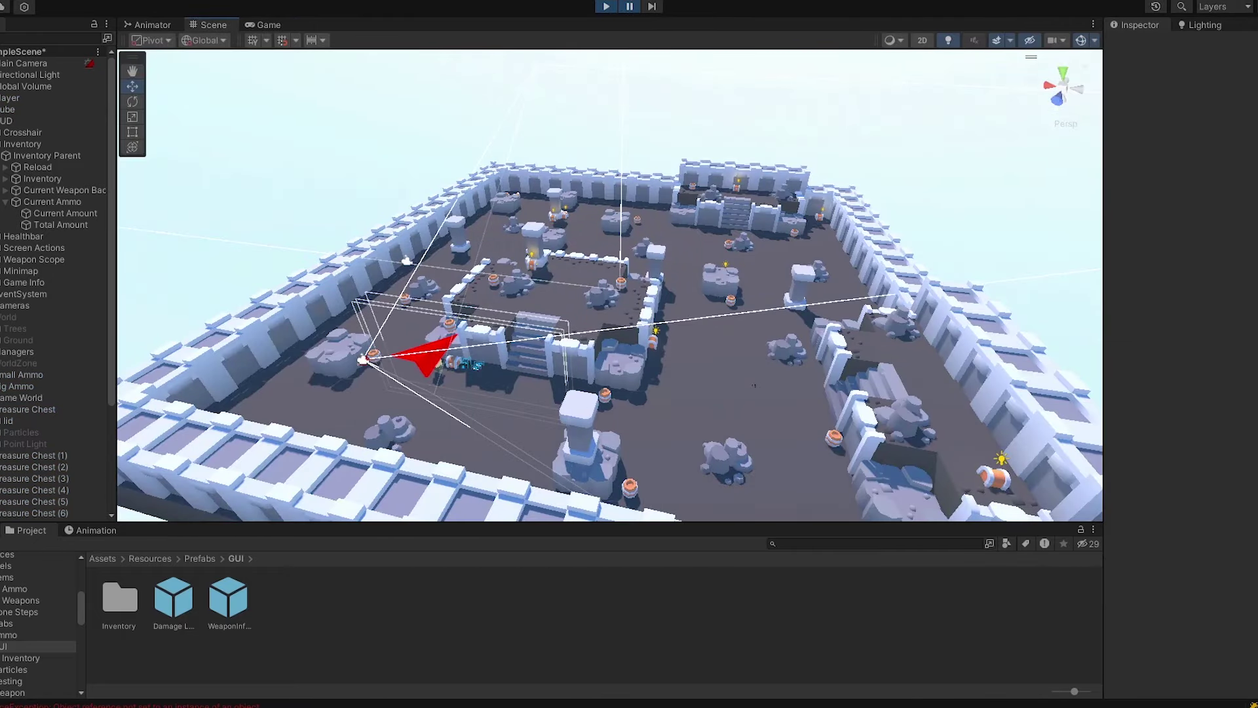
# - Open the script line behind the NullReferenceException in GUIWorldWeaponPanel.cs and examine the LateUpdate method in Visual Studio
pyautogui.click(2, 529)
pyautogui.click(17, 583)
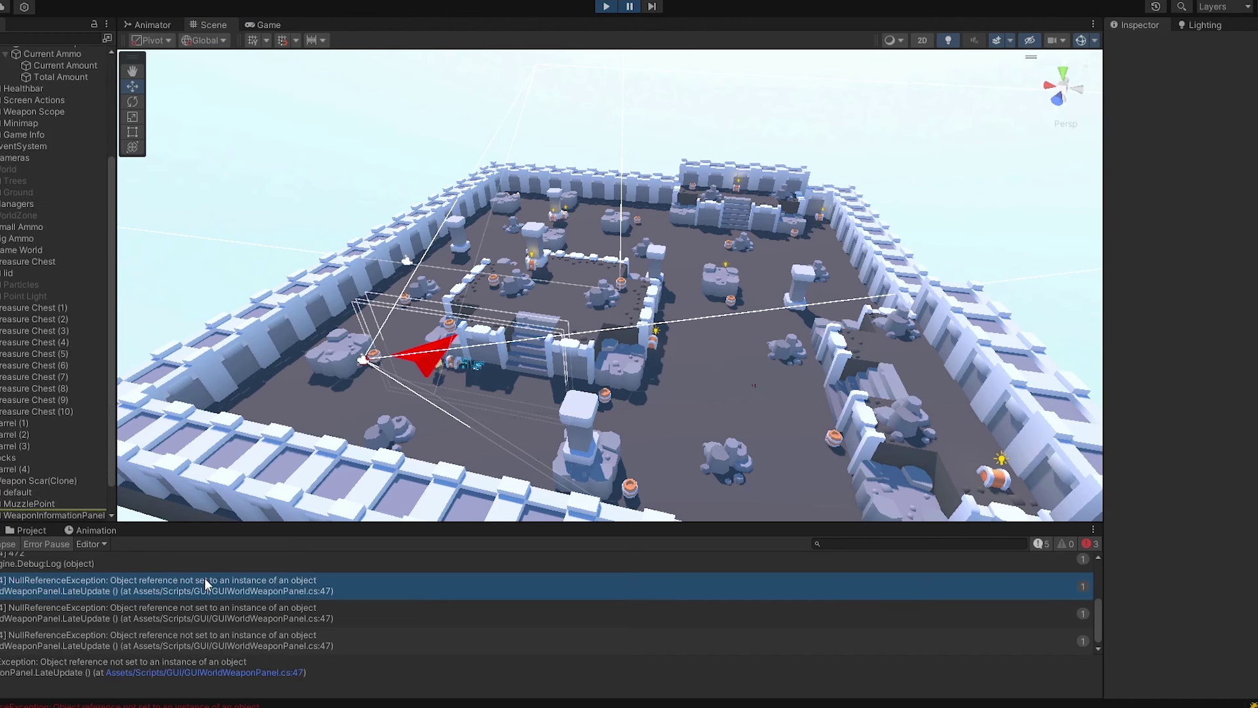
pyautogui.doubleClick(236, 587)
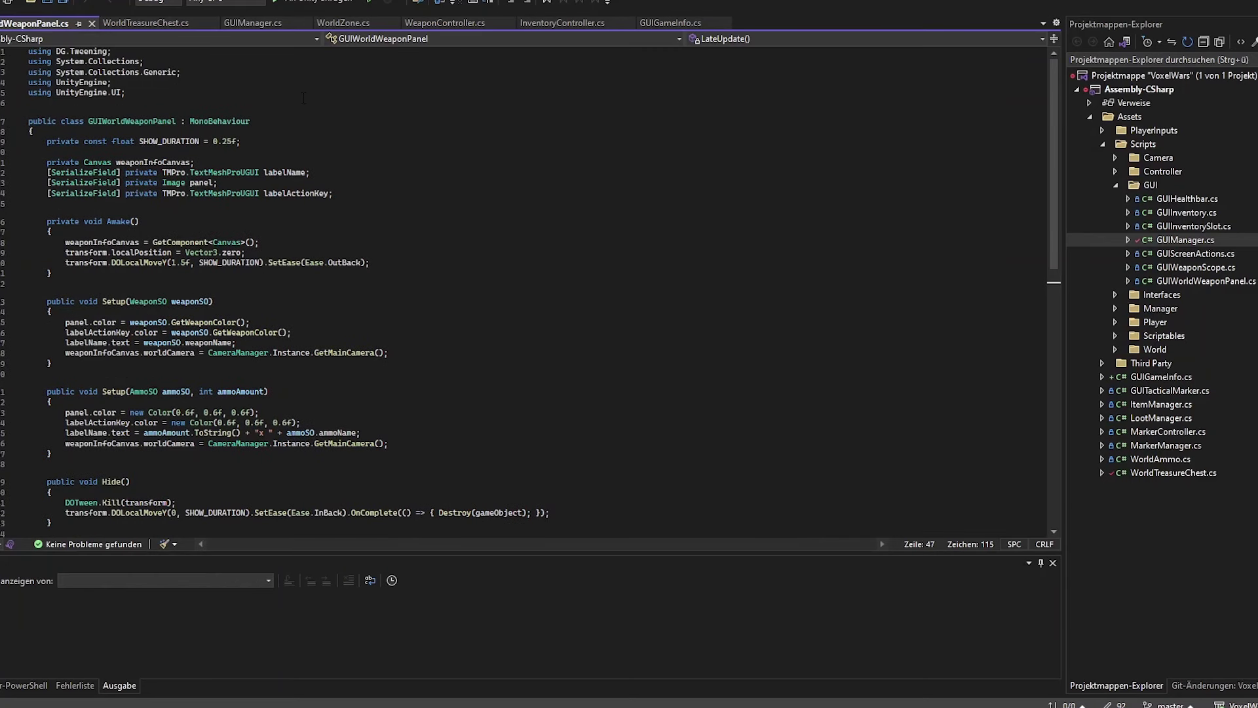
pyautogui.hotkey('alt', 'Tab')
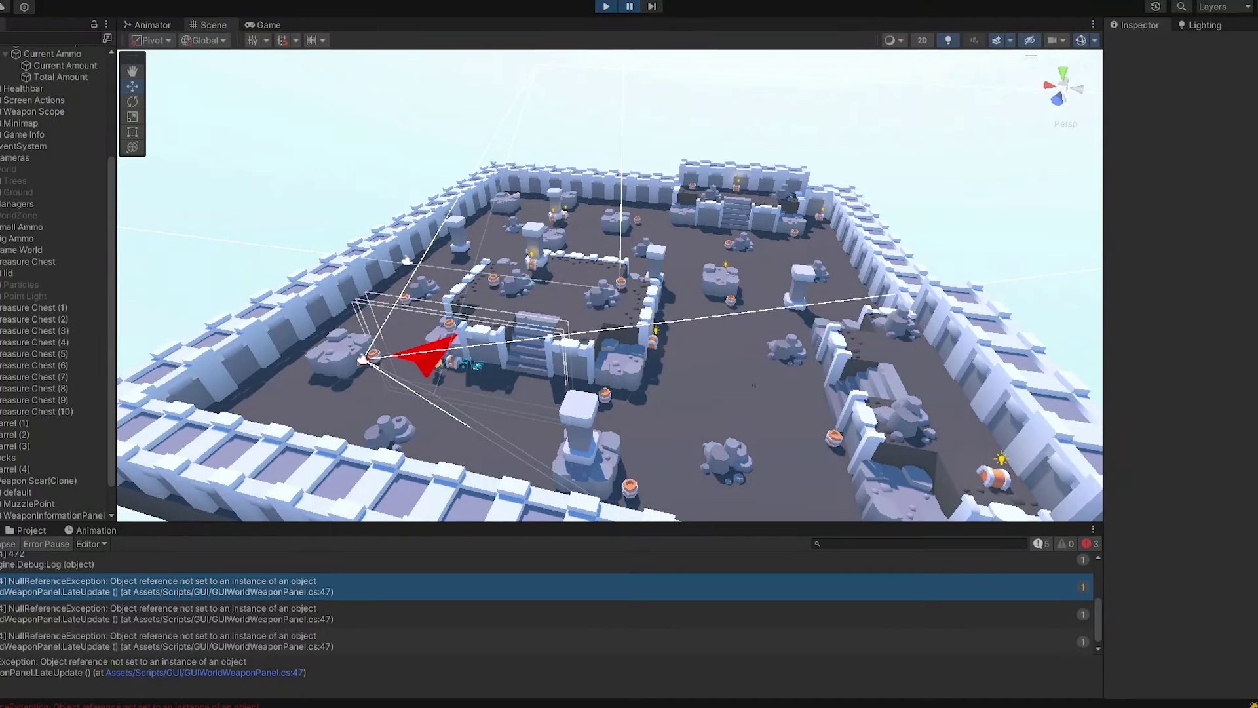
pyautogui.doubleClick(185, 598)
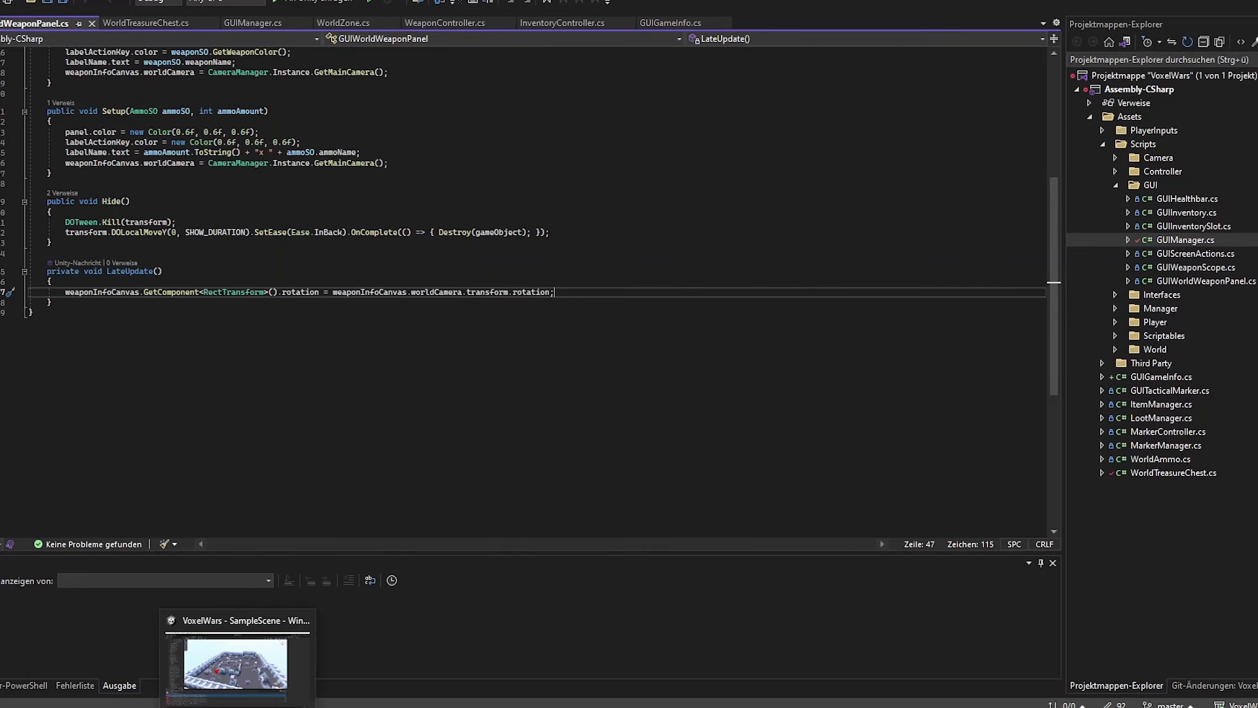
# - Switch back to Unity and bring up the GUI prefab folder and the start of the scene hierarchy
pyautogui.click(239, 705)
pyautogui.click(38, 530)
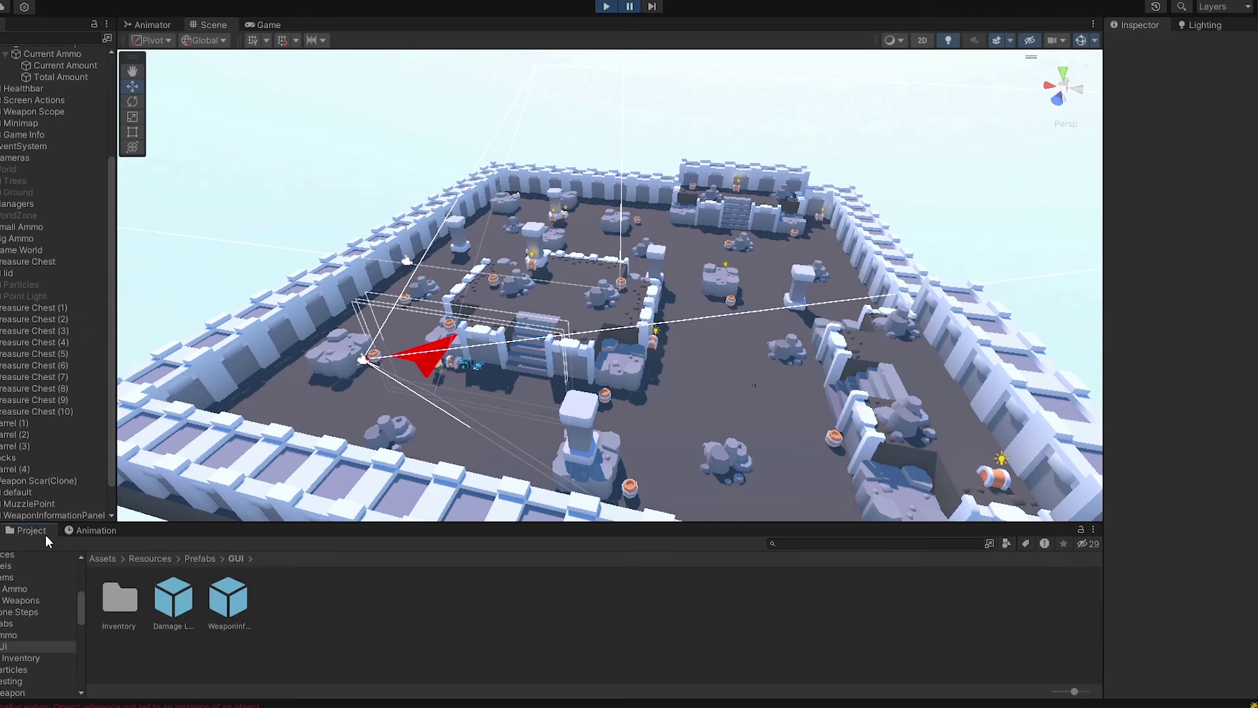
pyautogui.scroll(5, 48, 172)
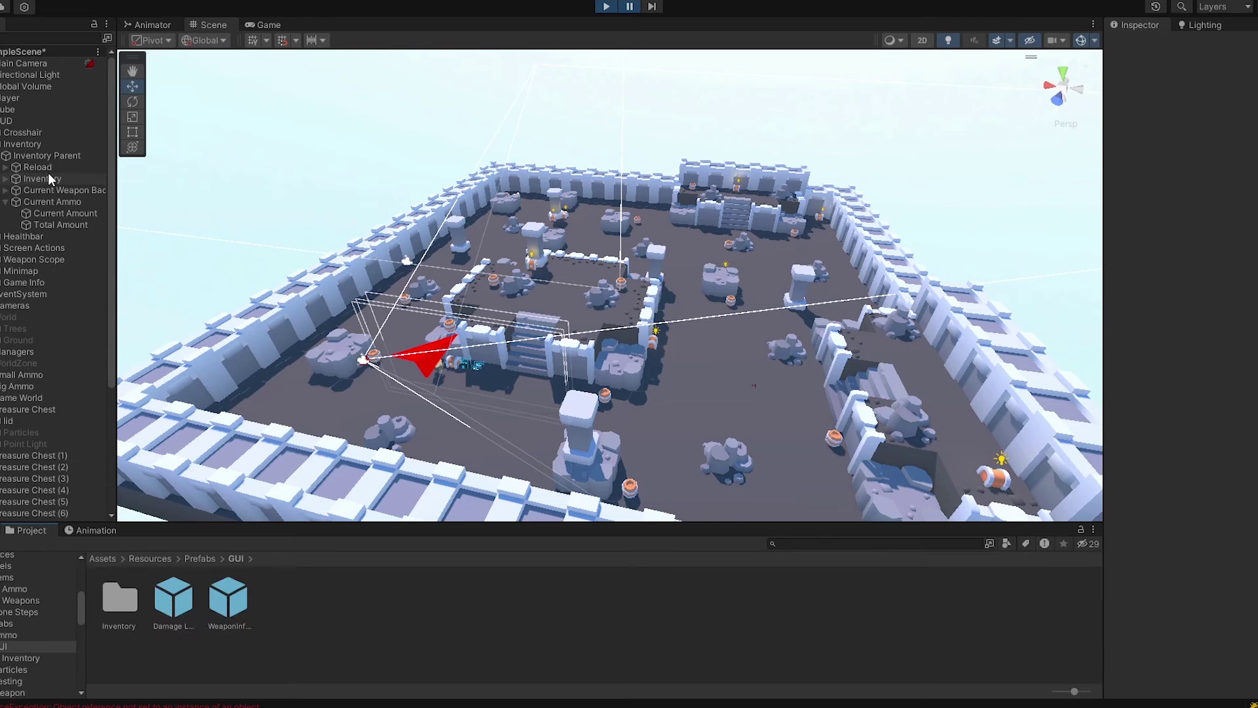